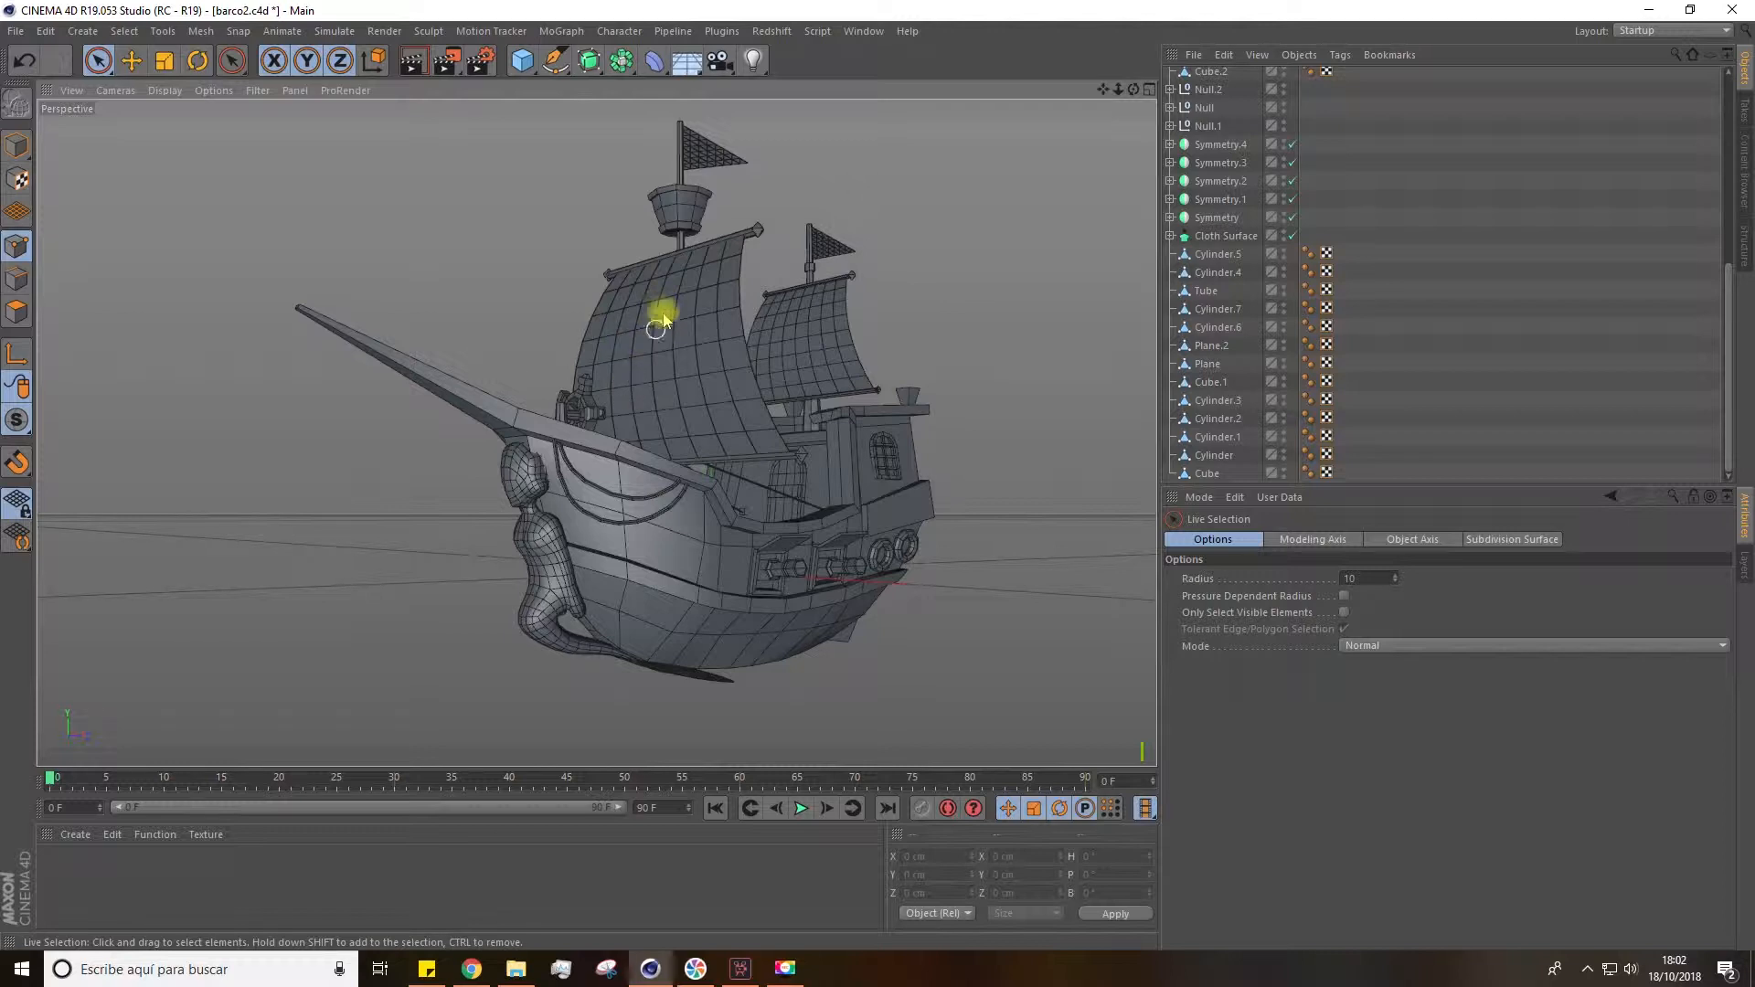
Select three vertical point loops on the front sail: the center one and one toward each side.
alt+drag(587, 548, 594, 507)
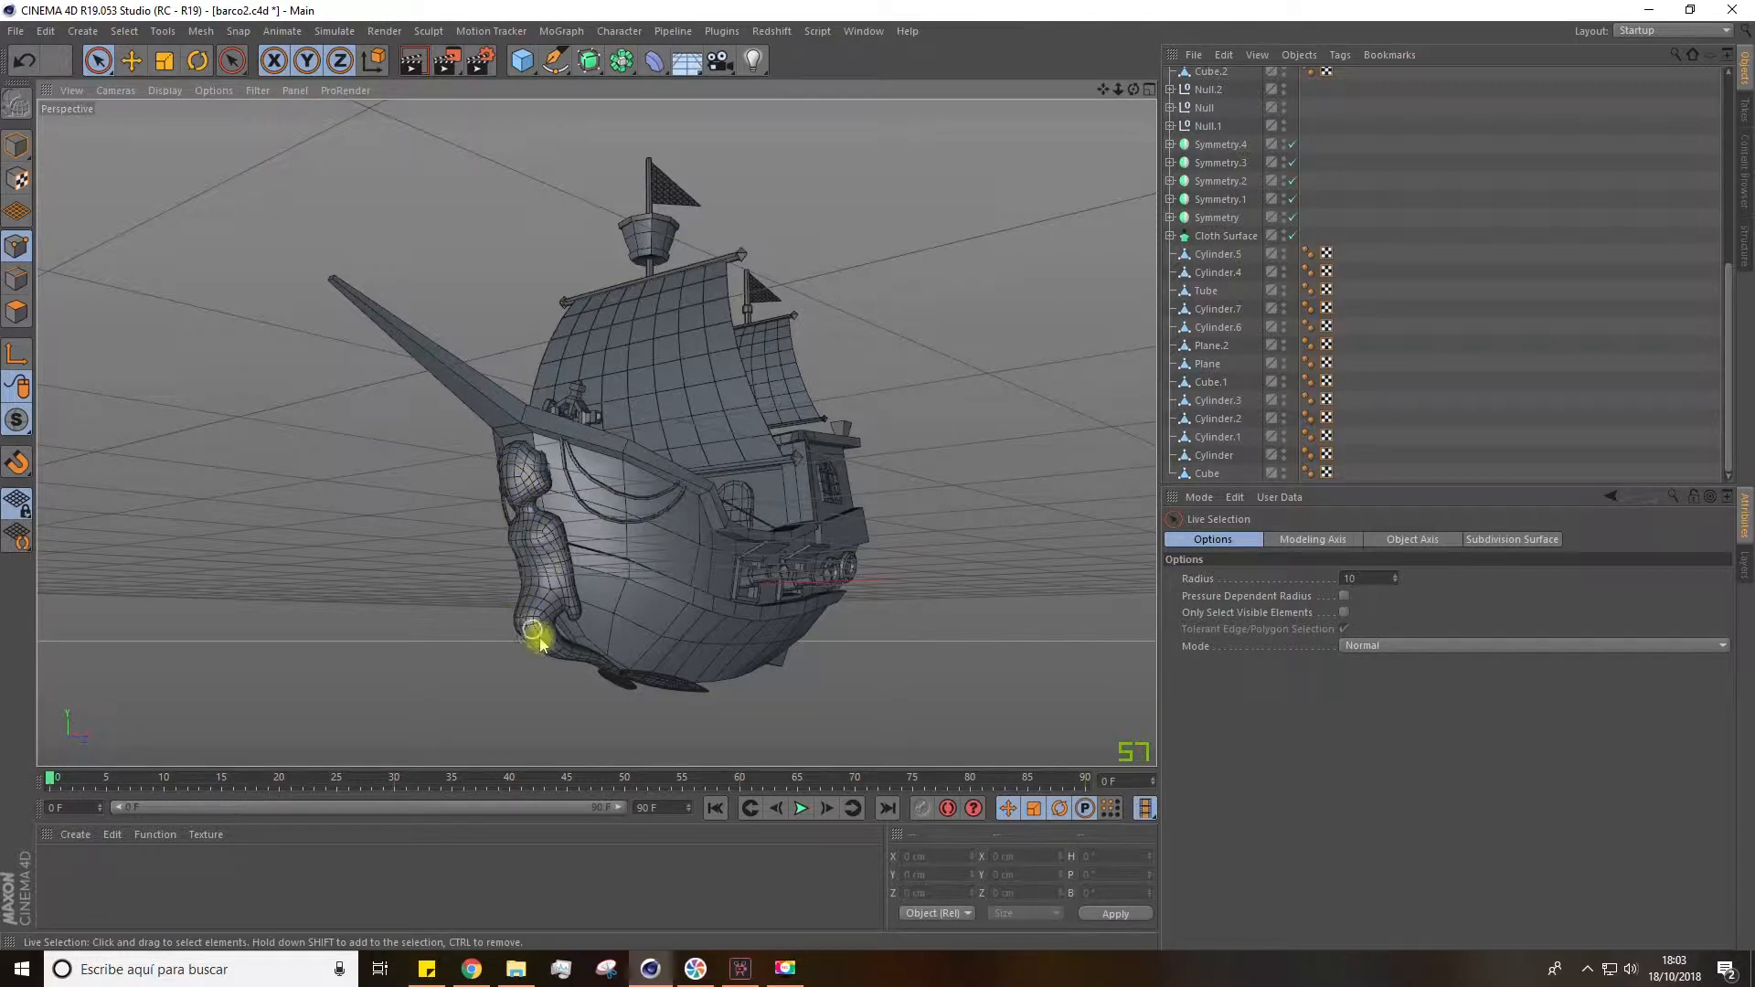
mouse_move(610, 528)
alt+mouse_down()
mouse_move(560, 575)
mouse_move(615, 521)
alt+mouse_up()
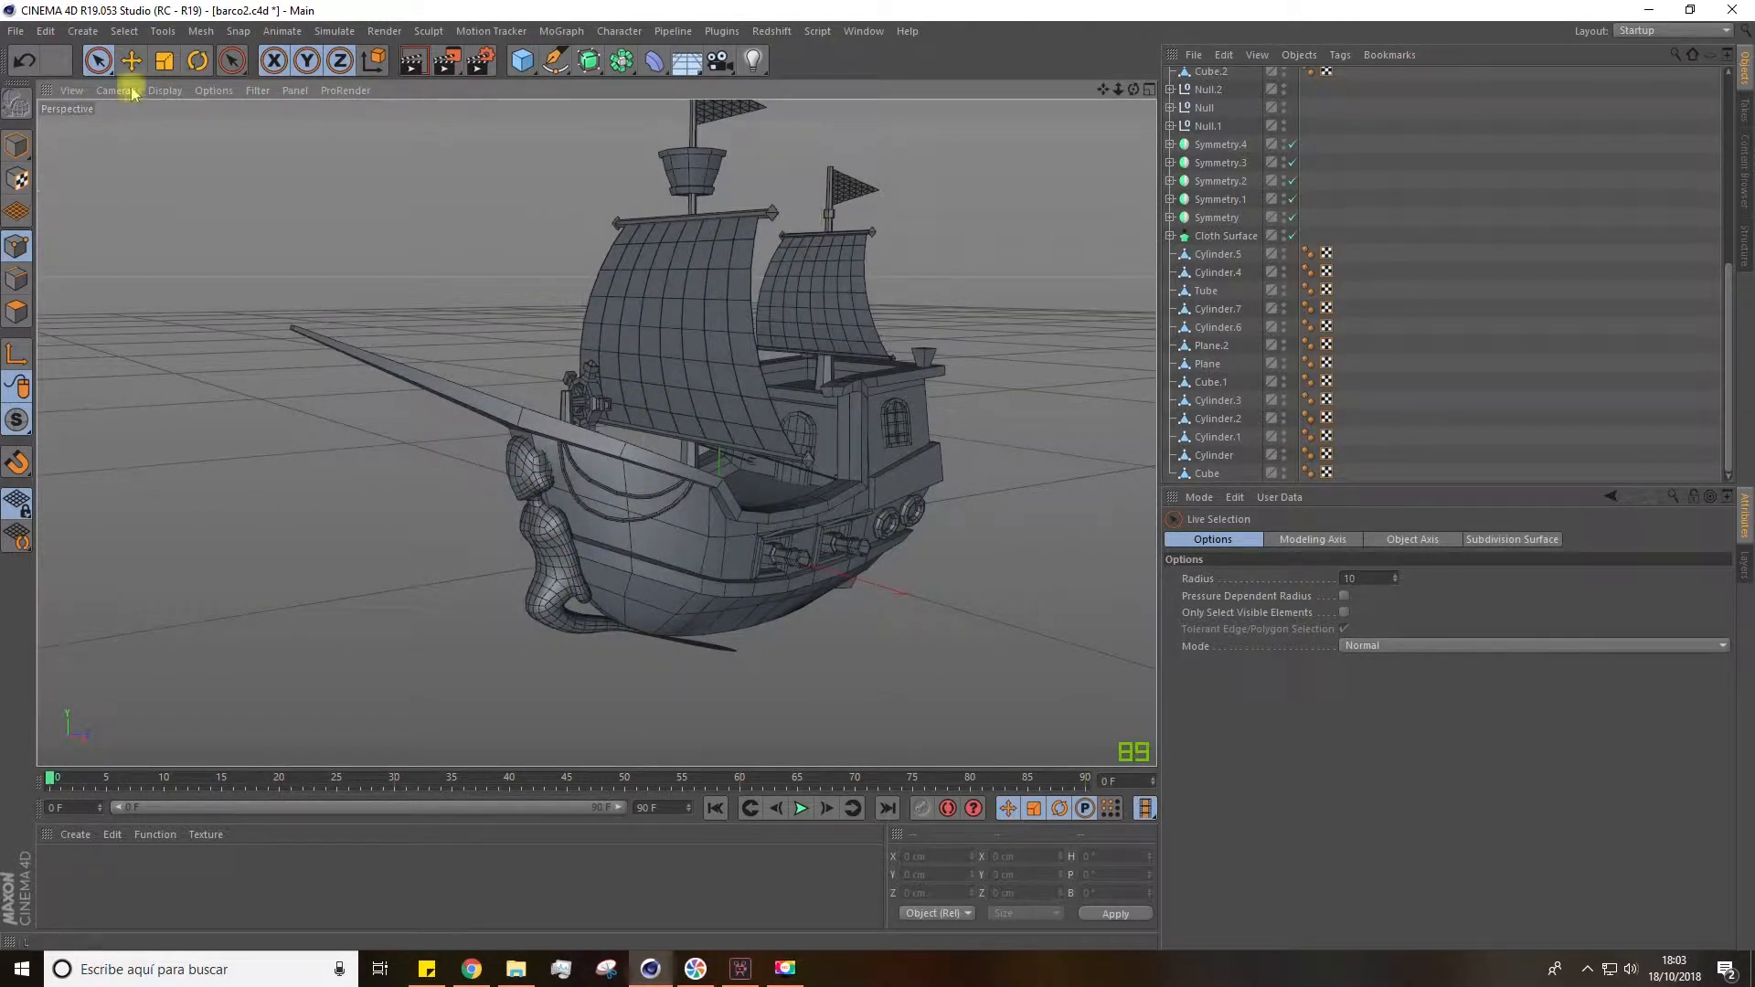
click(131, 60)
click(652, 326)
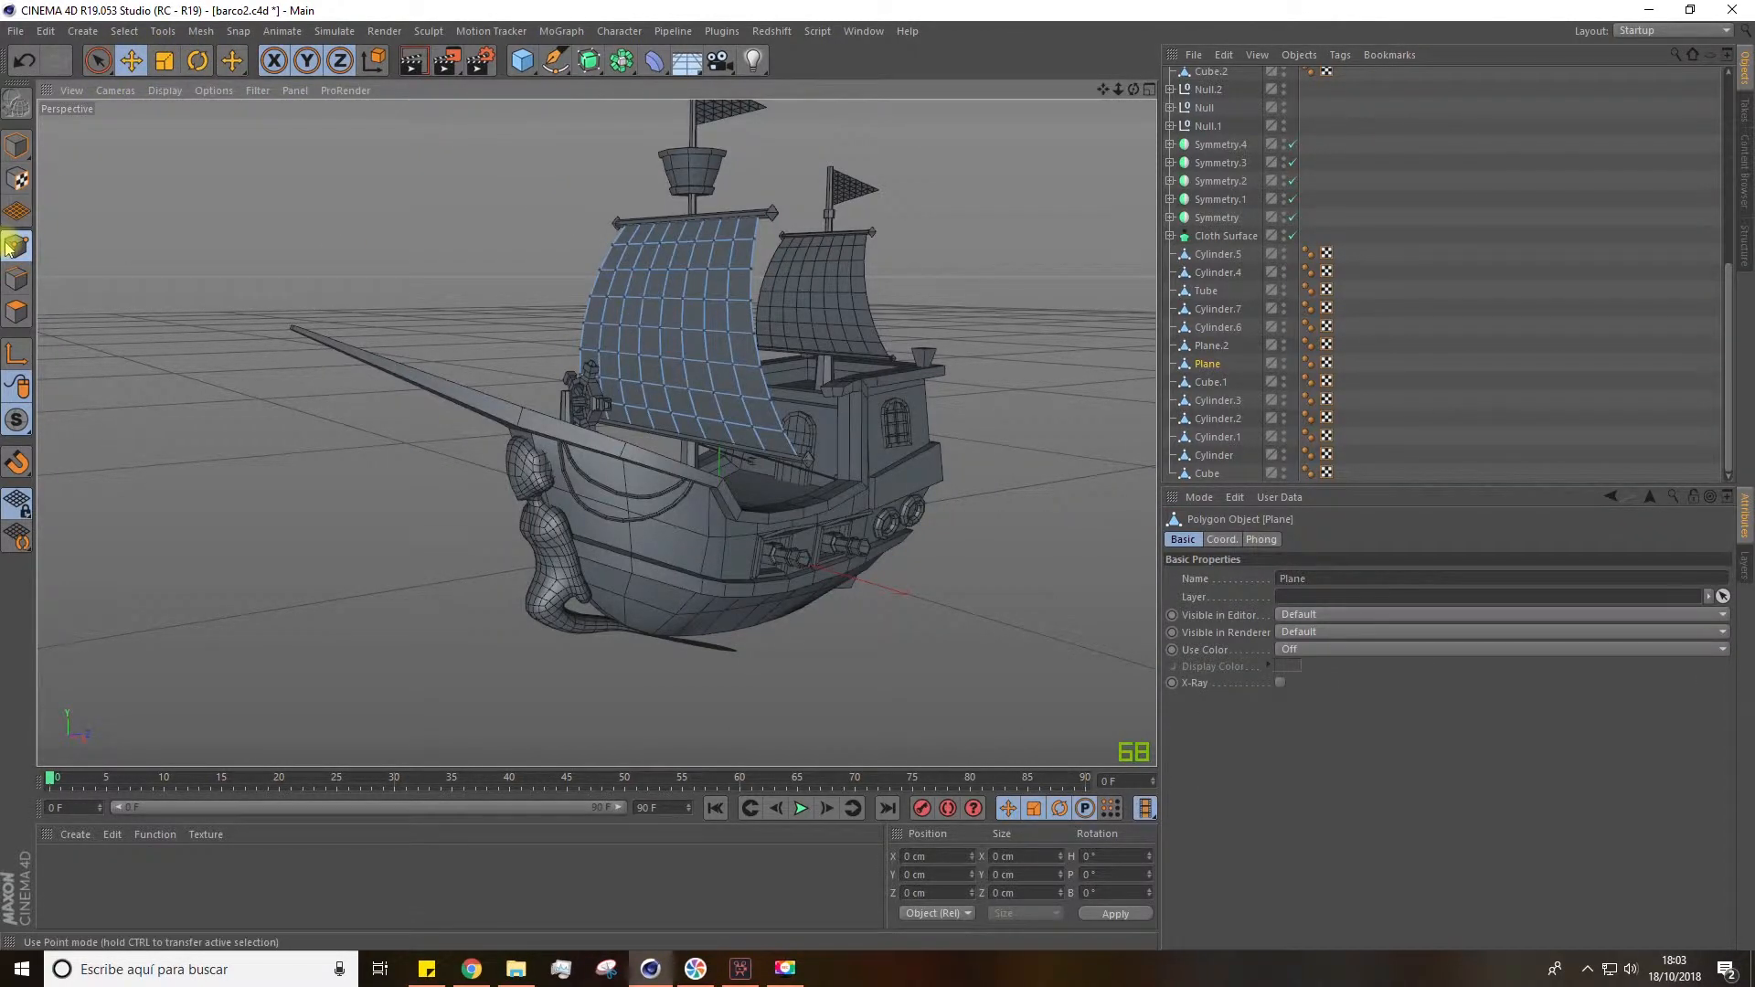
drag(95, 63, 412, 283)
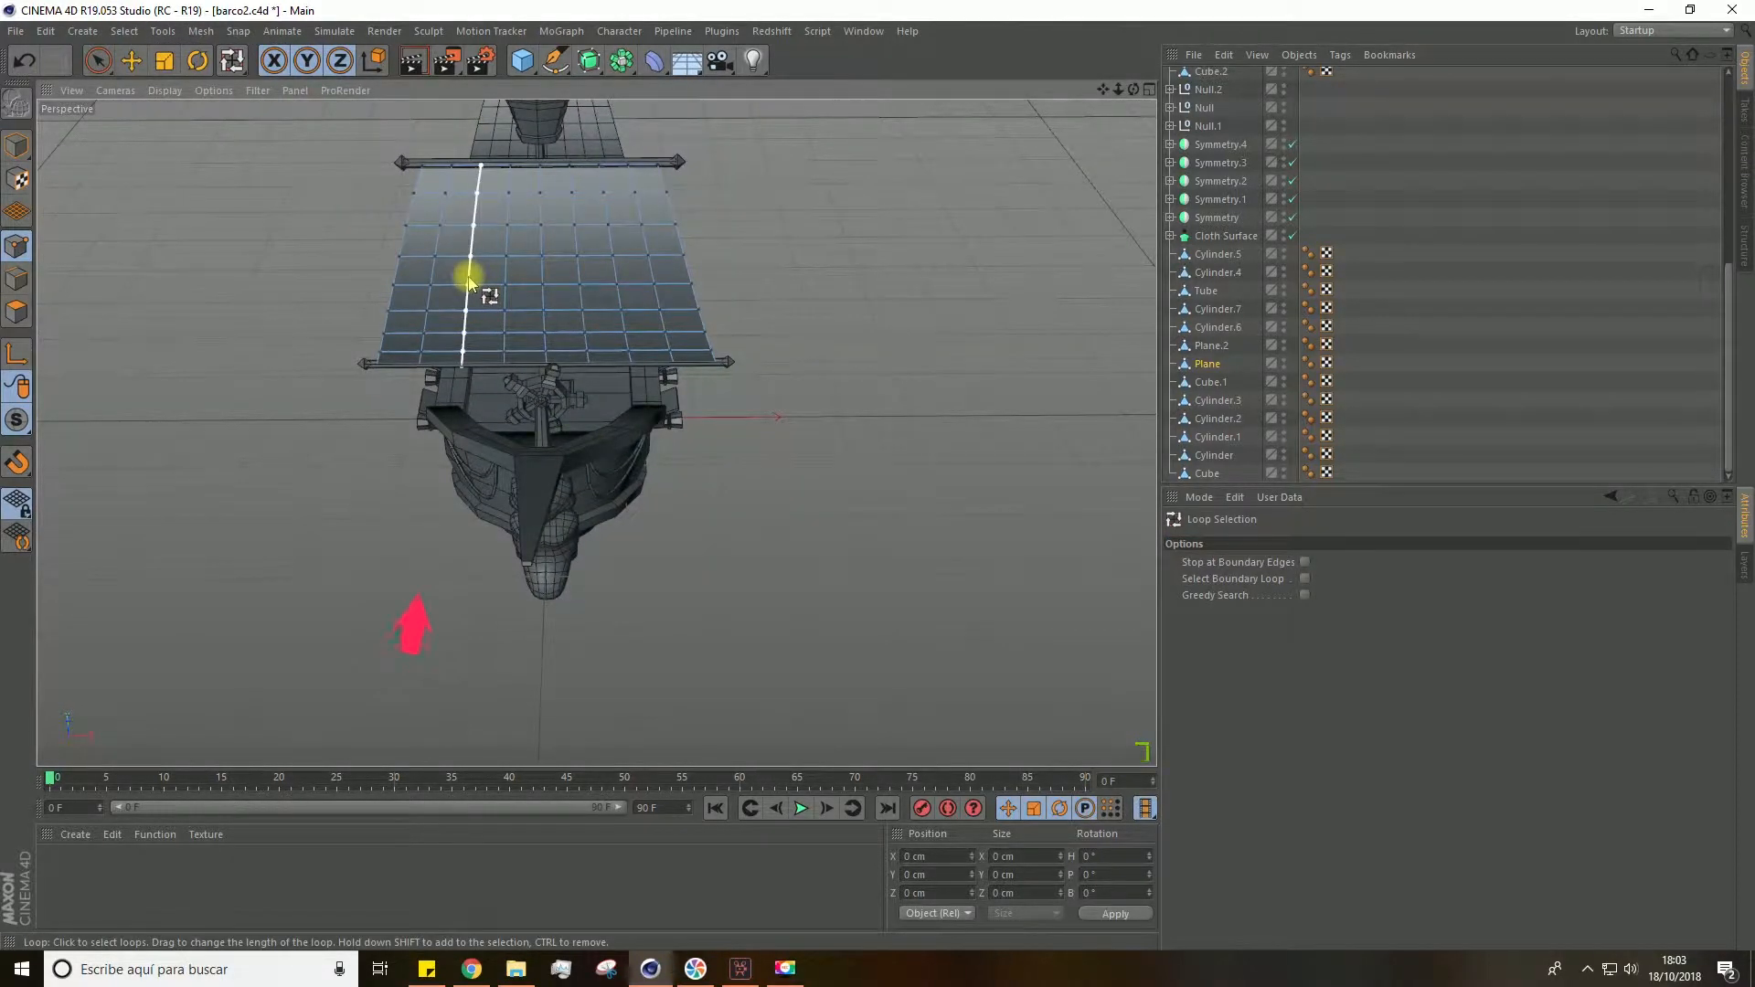
shift+click(469, 278)
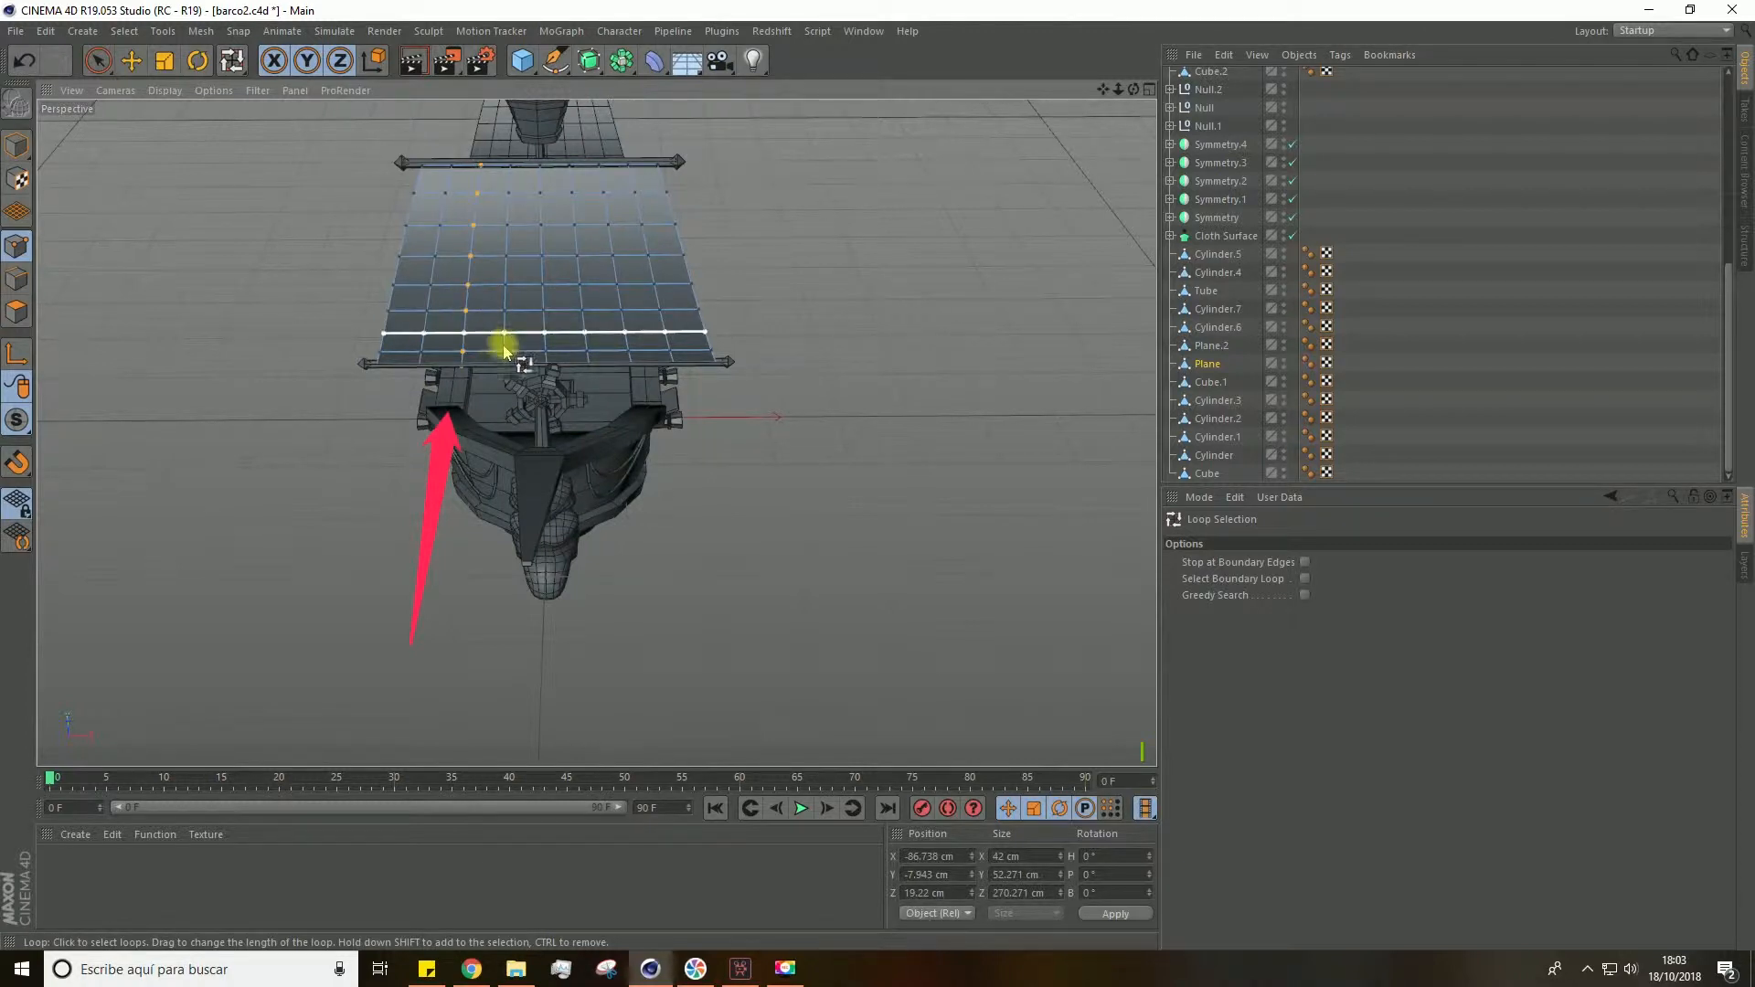
shift+click(614, 265)
shift+click(546, 271)
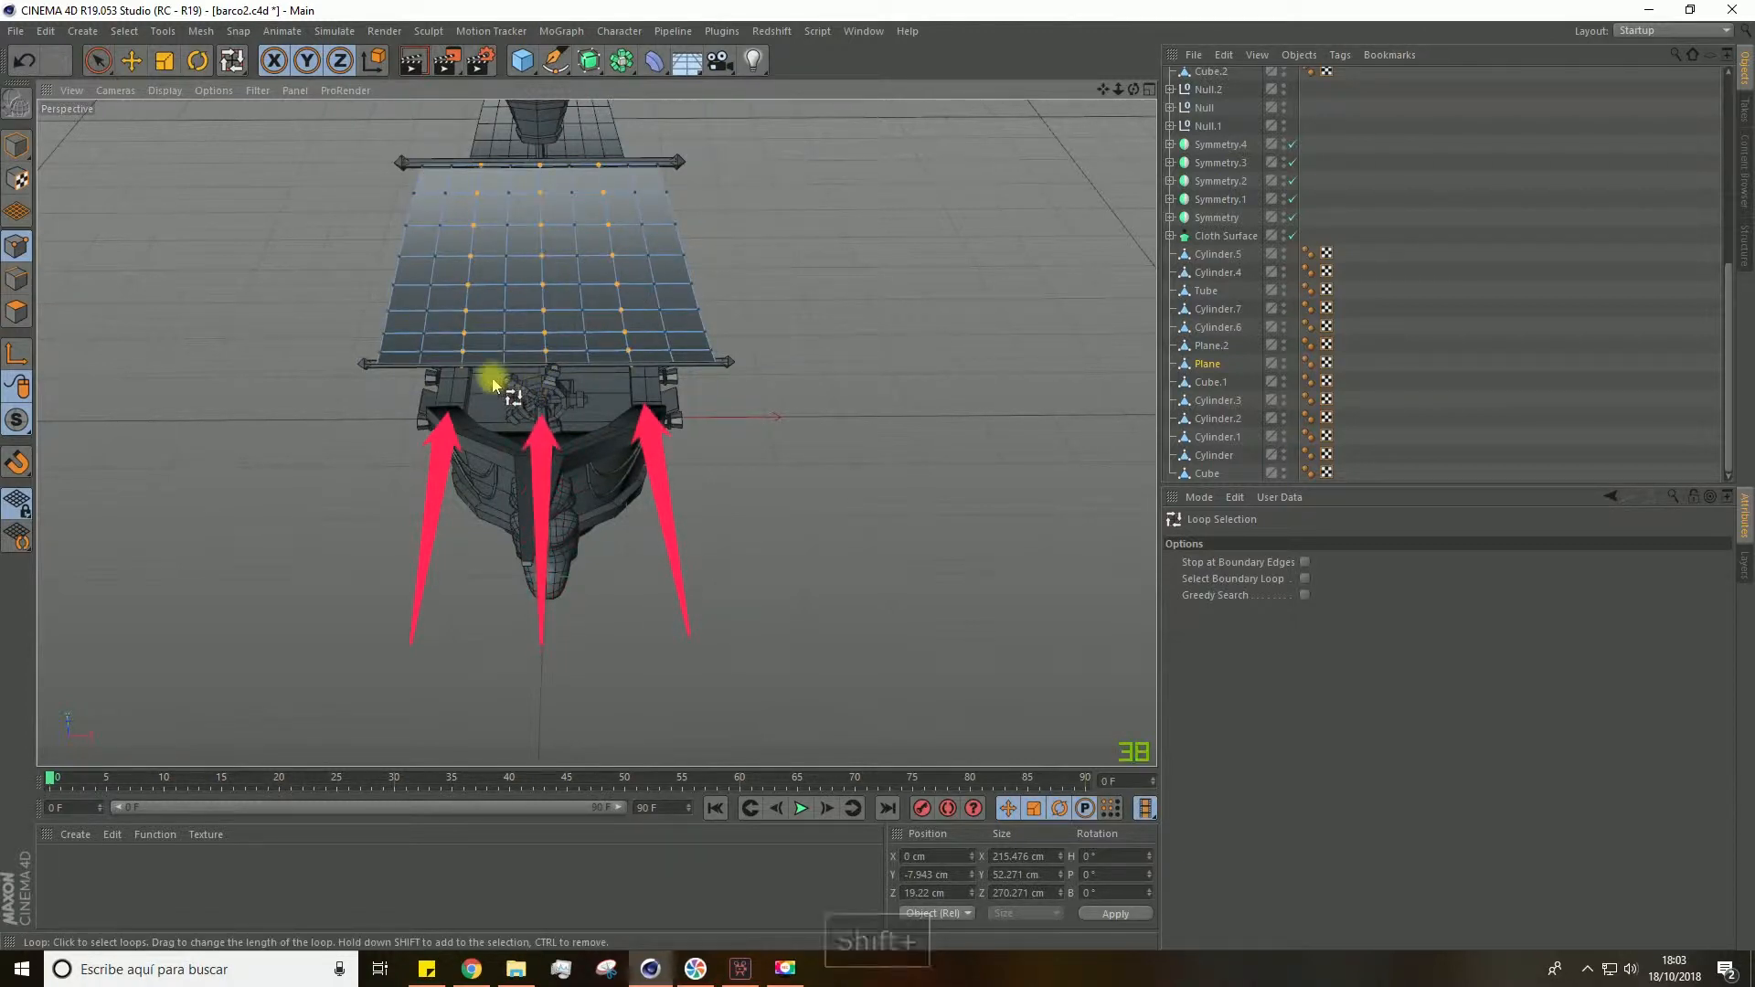
Move the front sail's three selected point loops forward along the green axis to about Y 18 cm to form folds.
scroll(326, 307, up, 10)
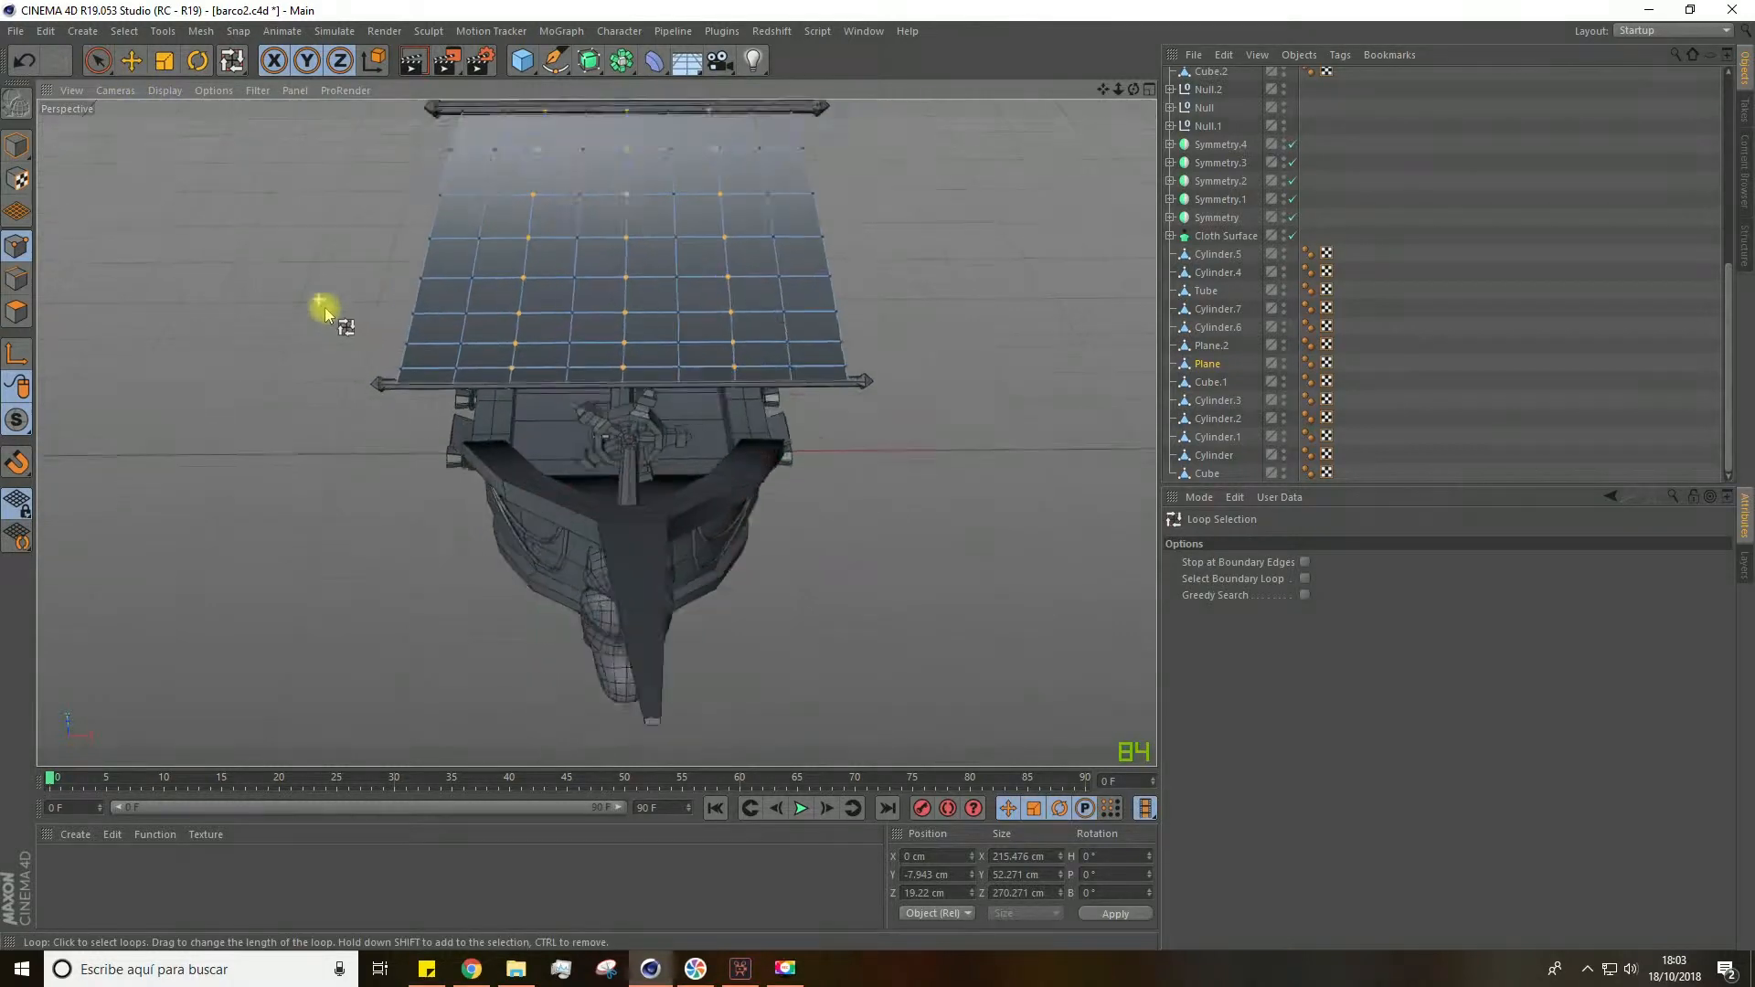
drag(98, 61, 146, 103)
ctrl+drag(216, 257, 839, 373)
ctrl+drag(1097, 249, 967, 527)
alt+drag(1039, 419, 1002, 338)
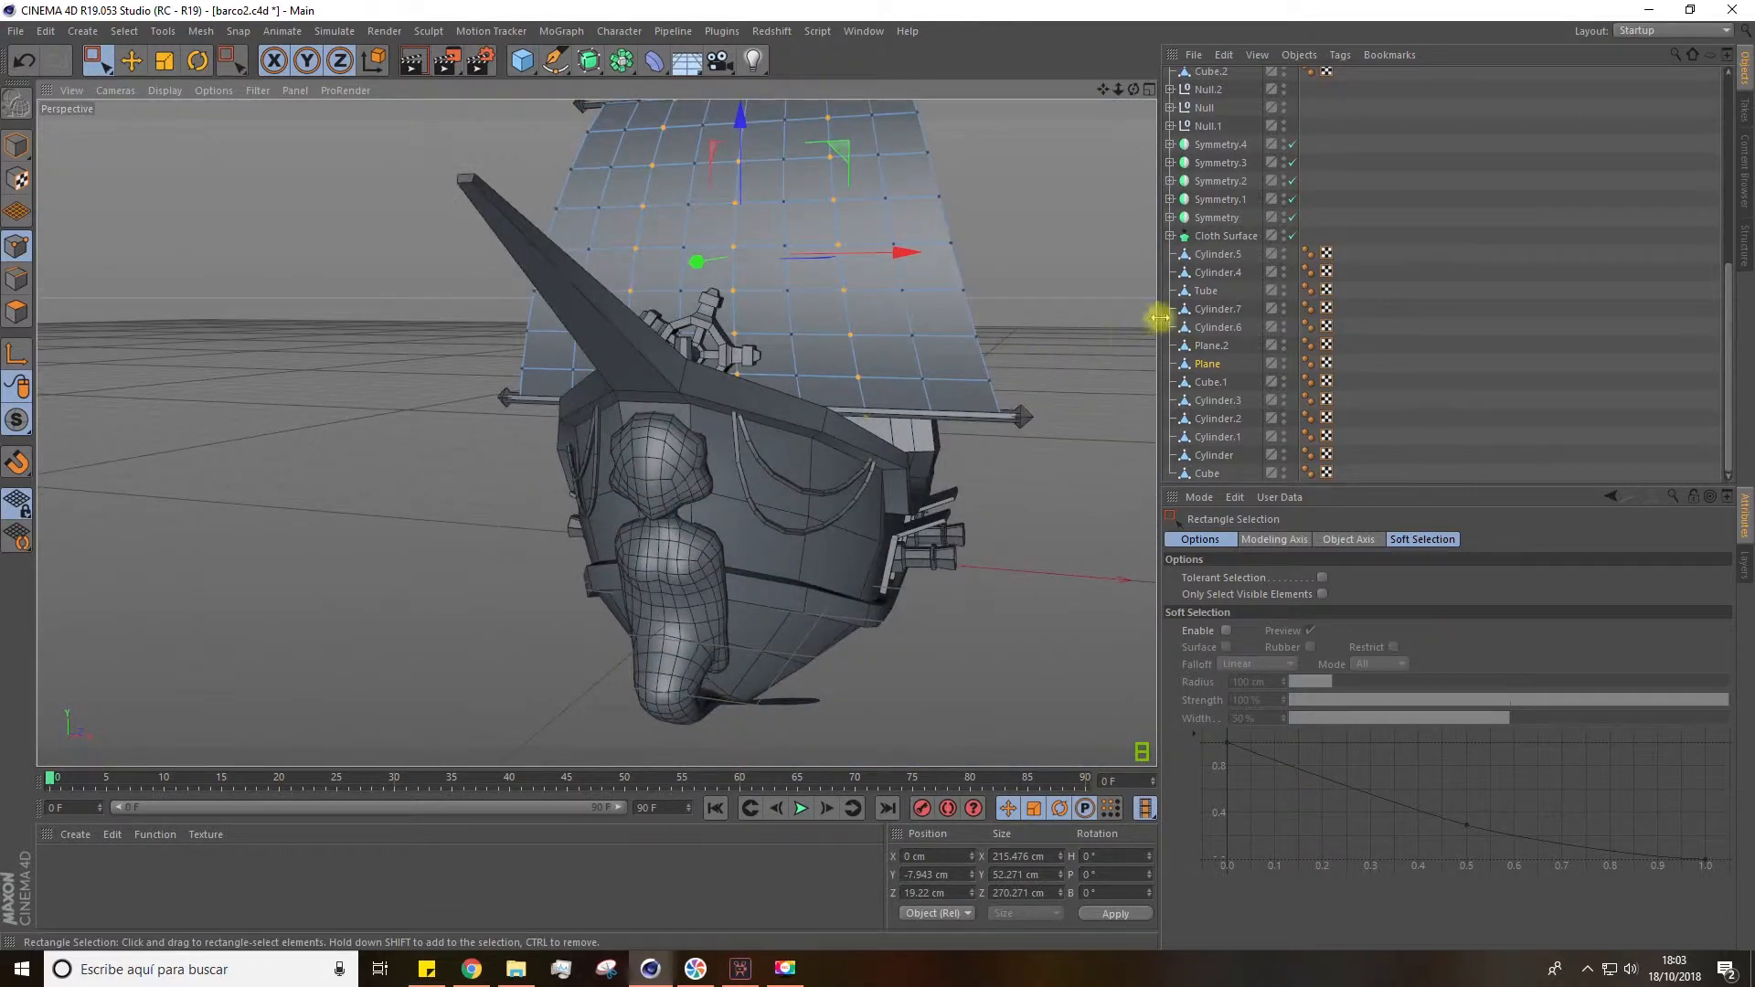
alt+drag(984, 406, 627, 537)
drag(493, 419, 470, 432)
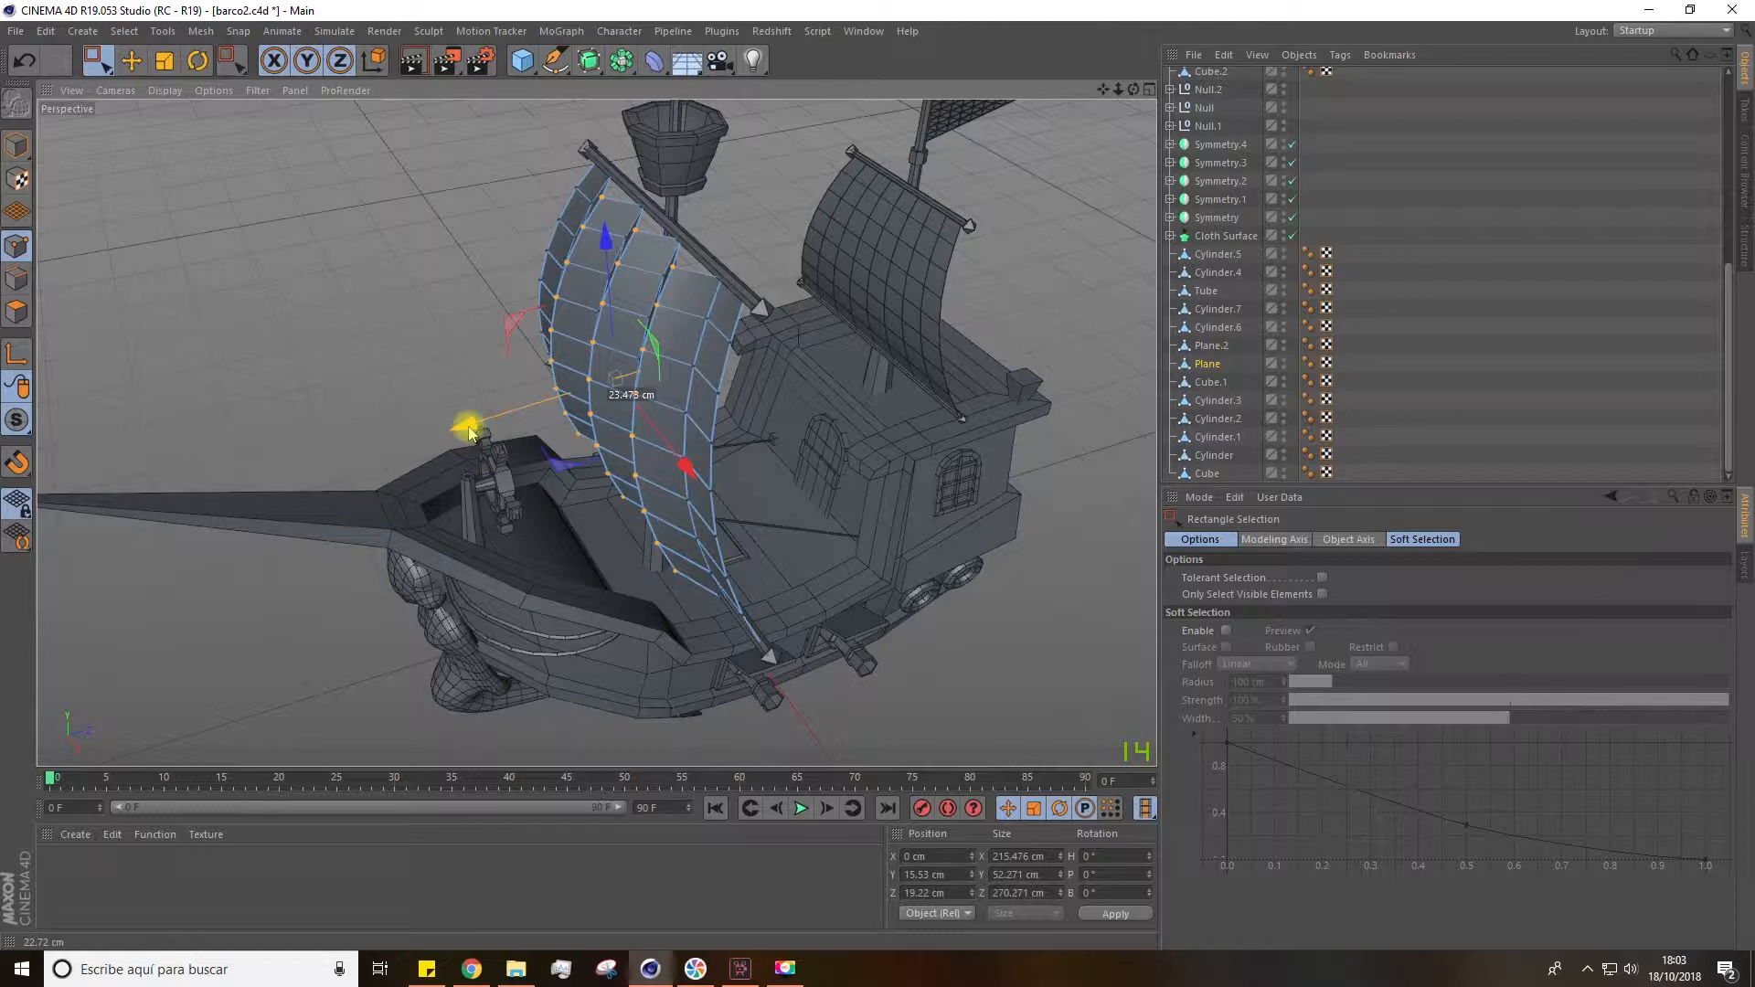
mouse_move(468, 431)
alt+mouse_down()
mouse_move(646, 391)
mouse_move(482, 416)
mouse_move(471, 436)
alt+mouse_up()
mouse_move(472, 437)
alt+mouse_down()
mouse_move(512, 407)
mouse_move(478, 414)
alt+mouse_up()
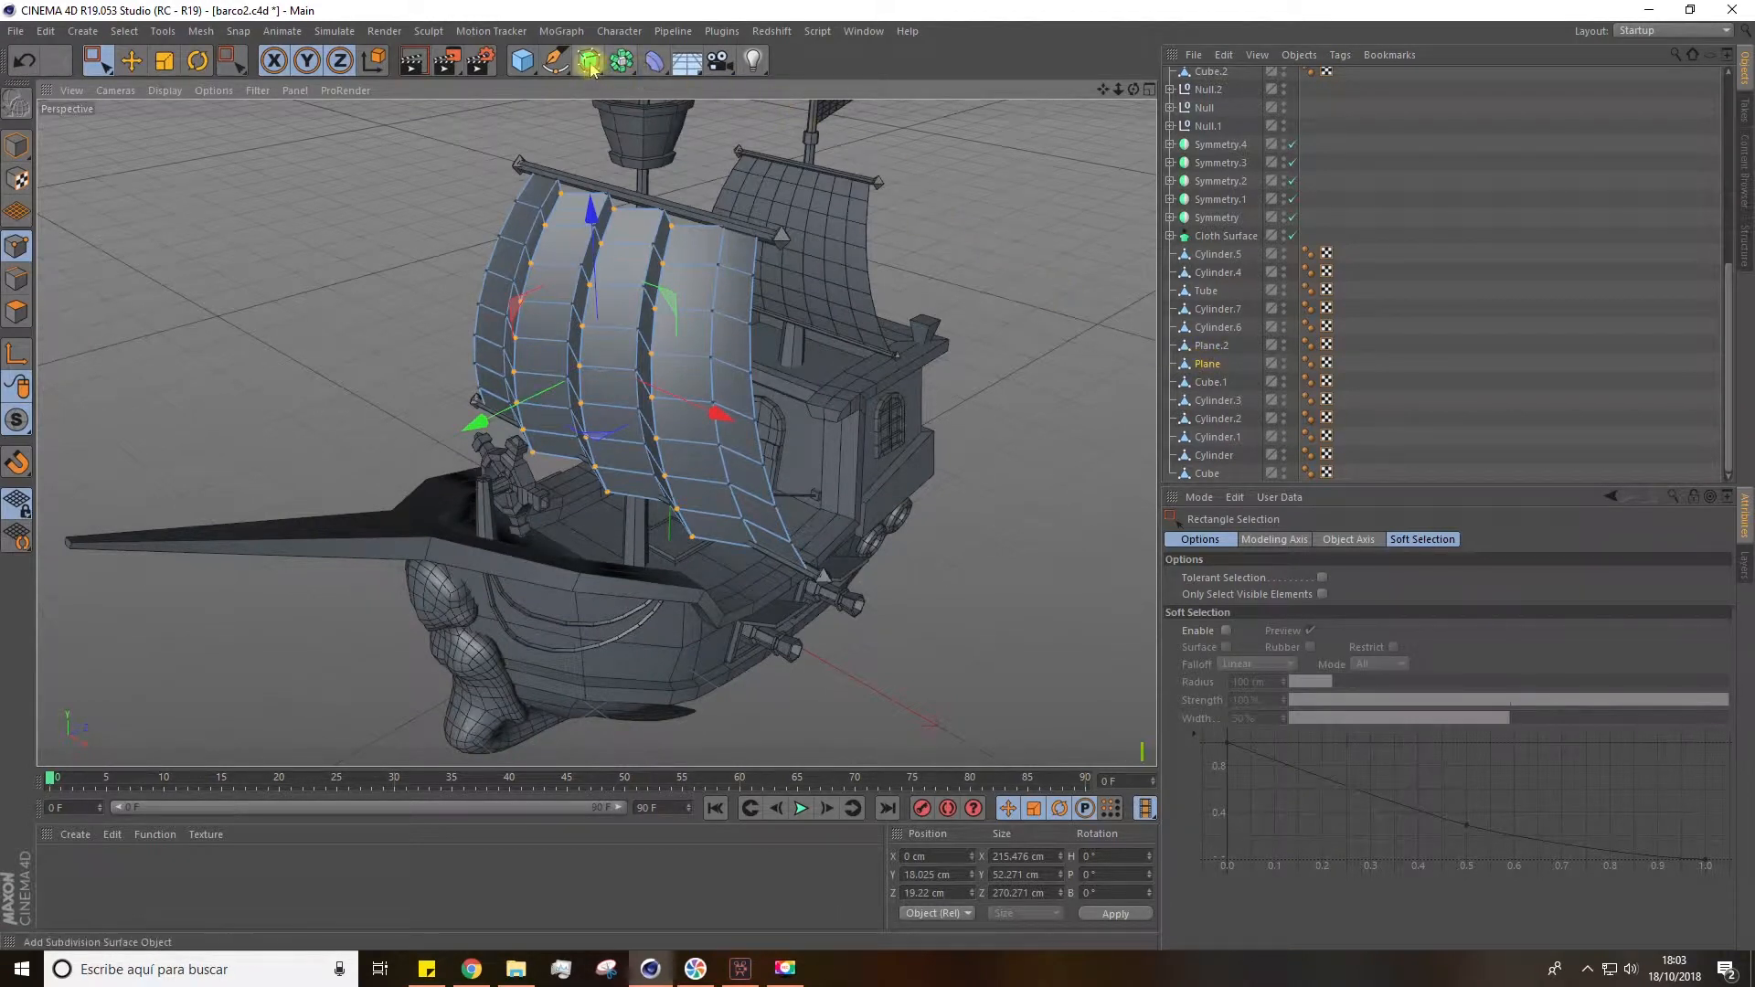
Add a Subdivision Surface to the front sail with editor and renderer subdivisions both set to 1.
alt+drag(590, 65, 646, 94)
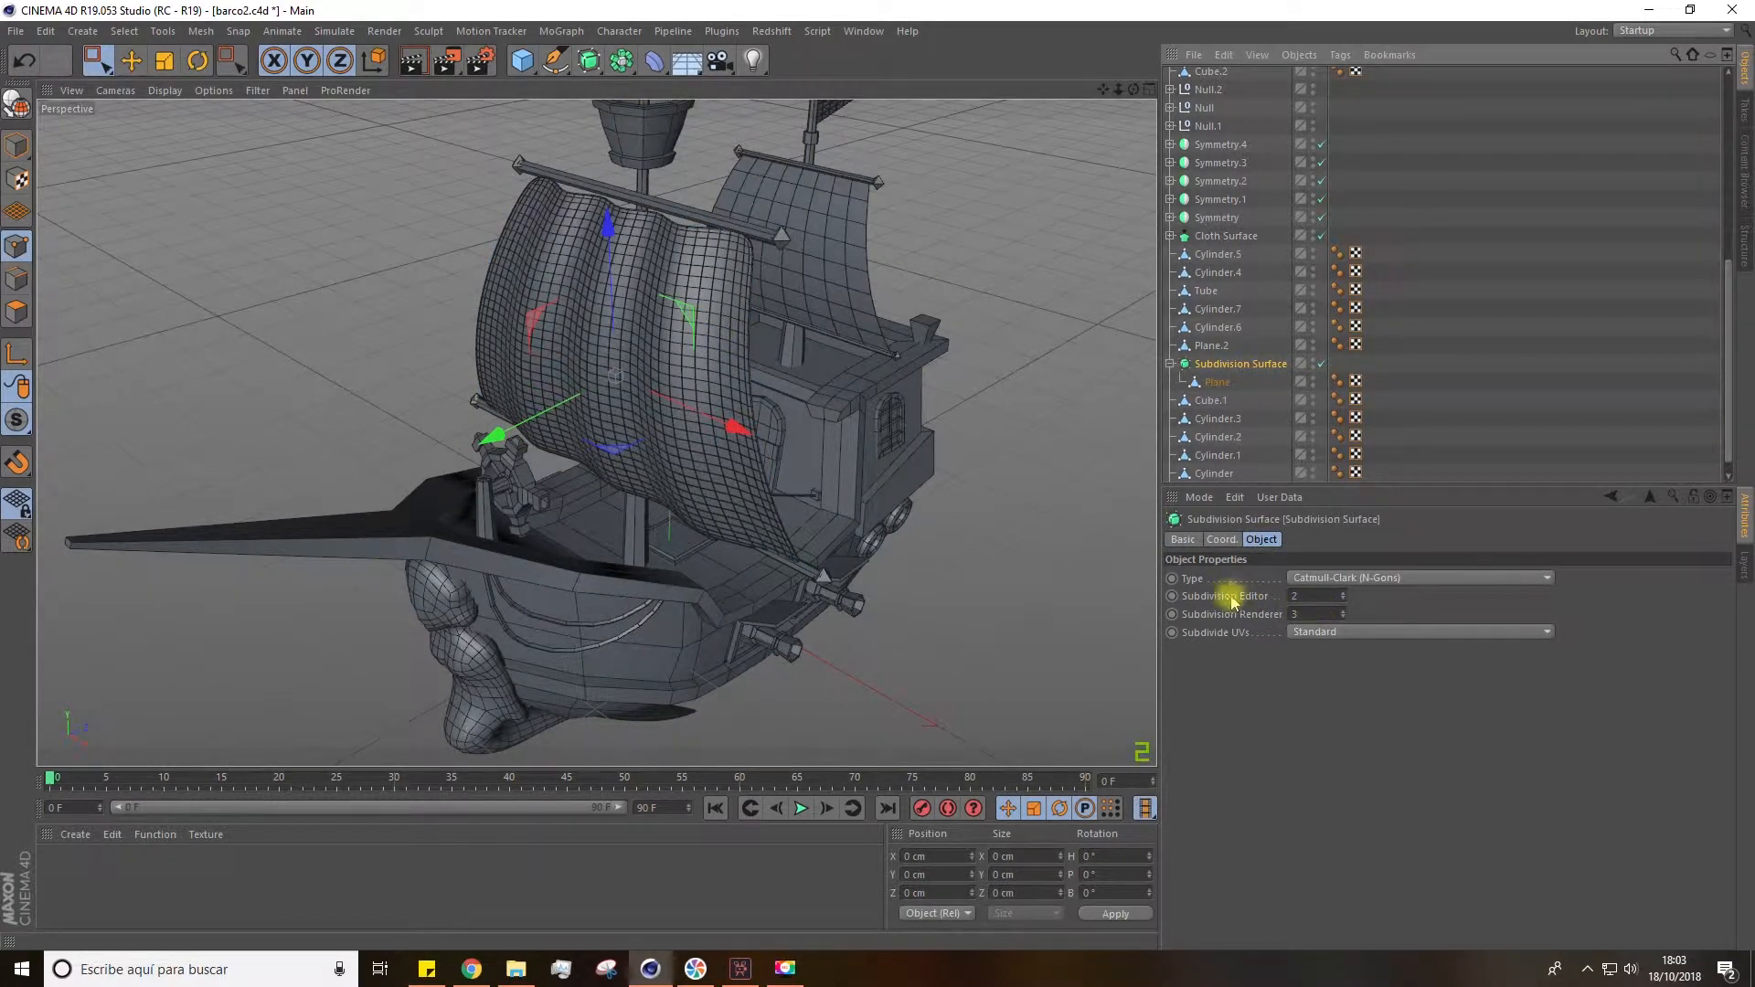
click(1343, 600)
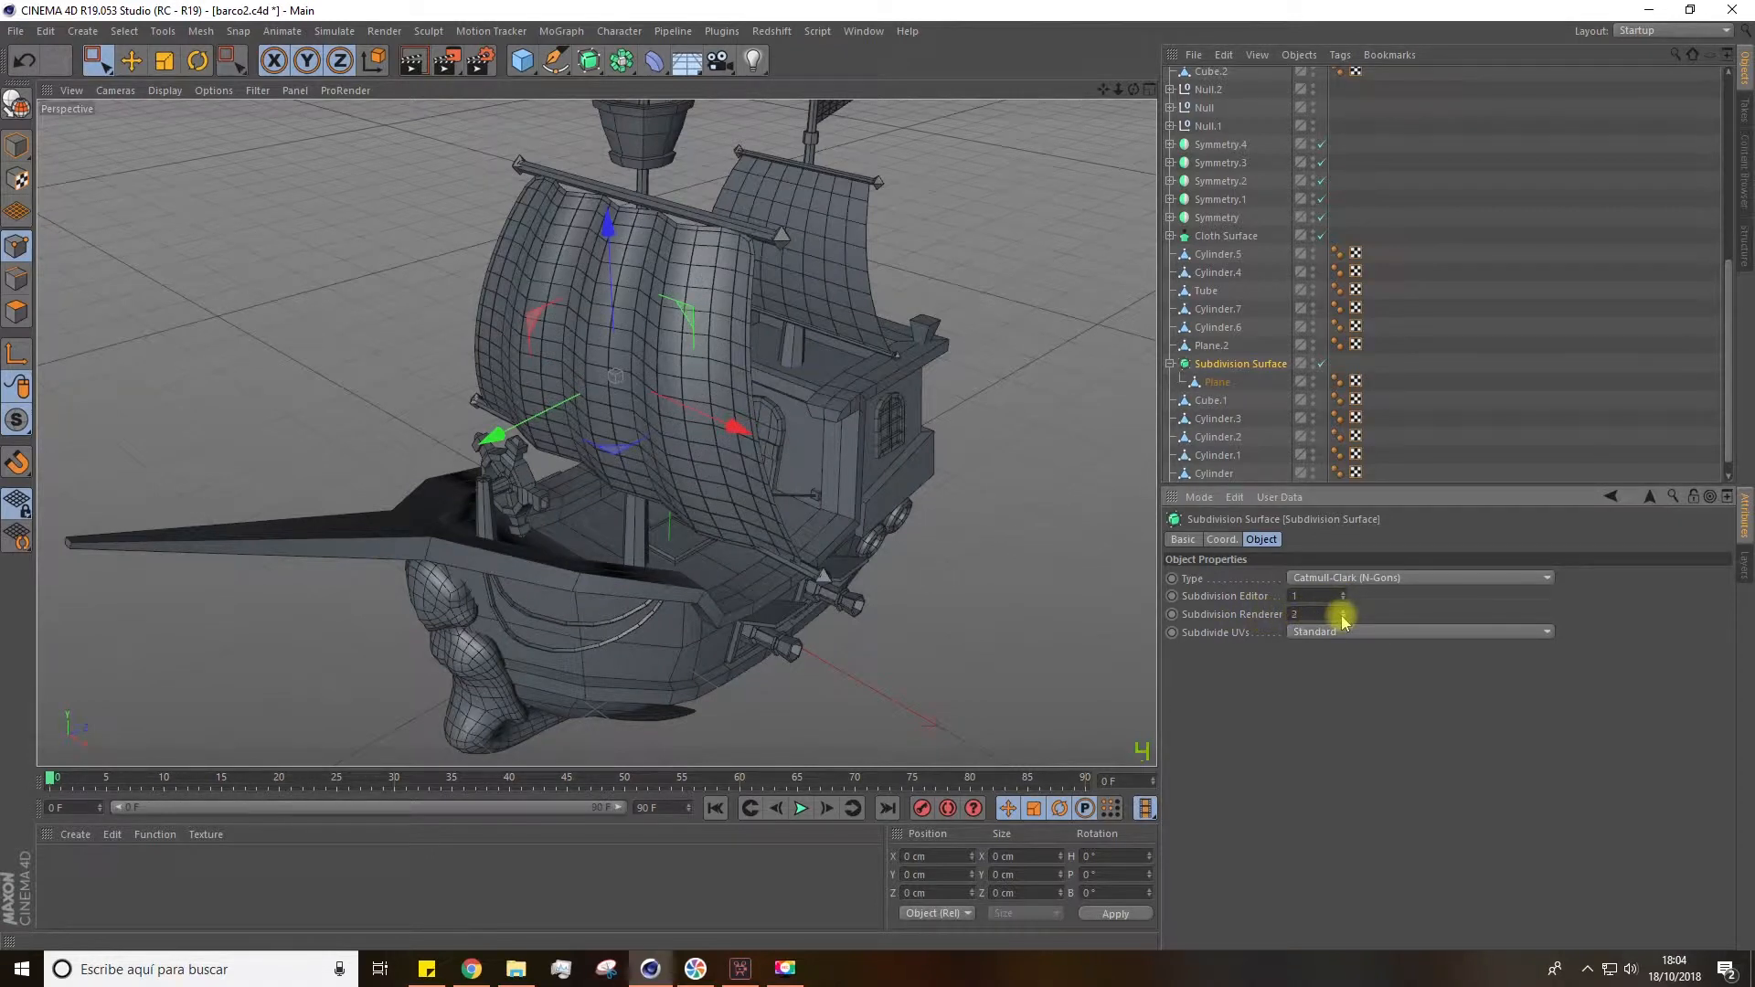
alt+drag(983, 512, 690, 373)
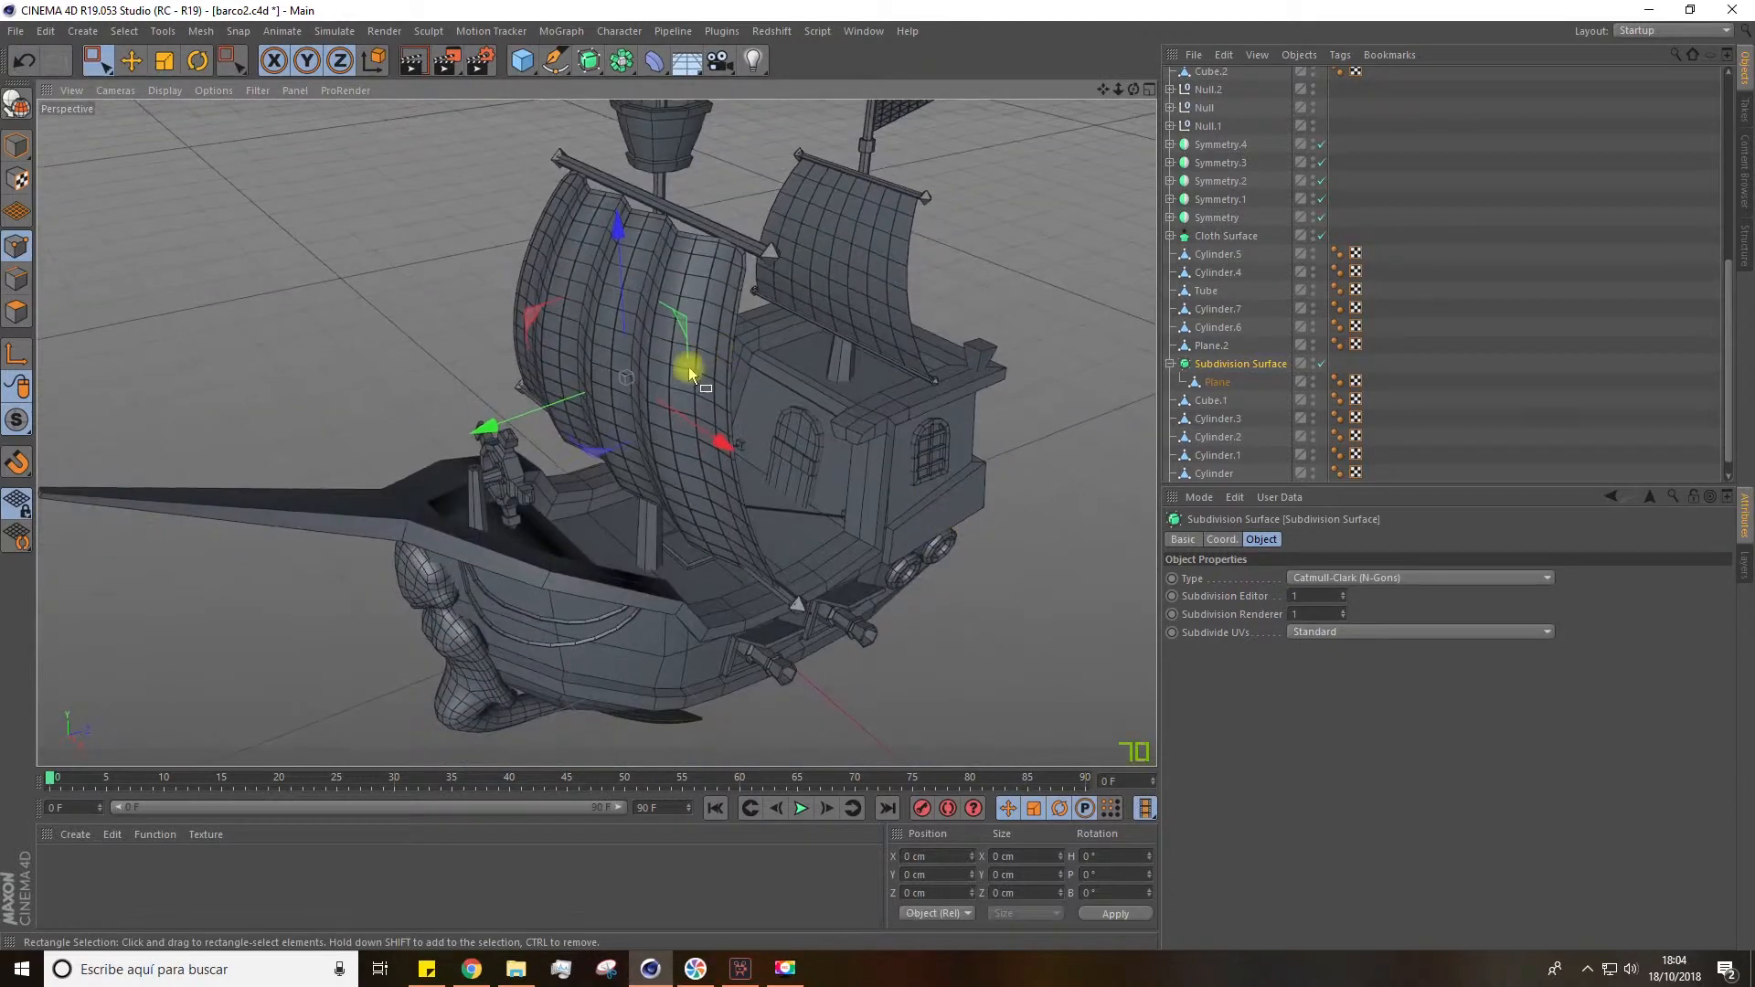
Give the rear sail matching vertical folds and a Subdivision Surface with editor and renderer subdivisions of 1, then deselect everything.
click(1216, 381)
click(1199, 363)
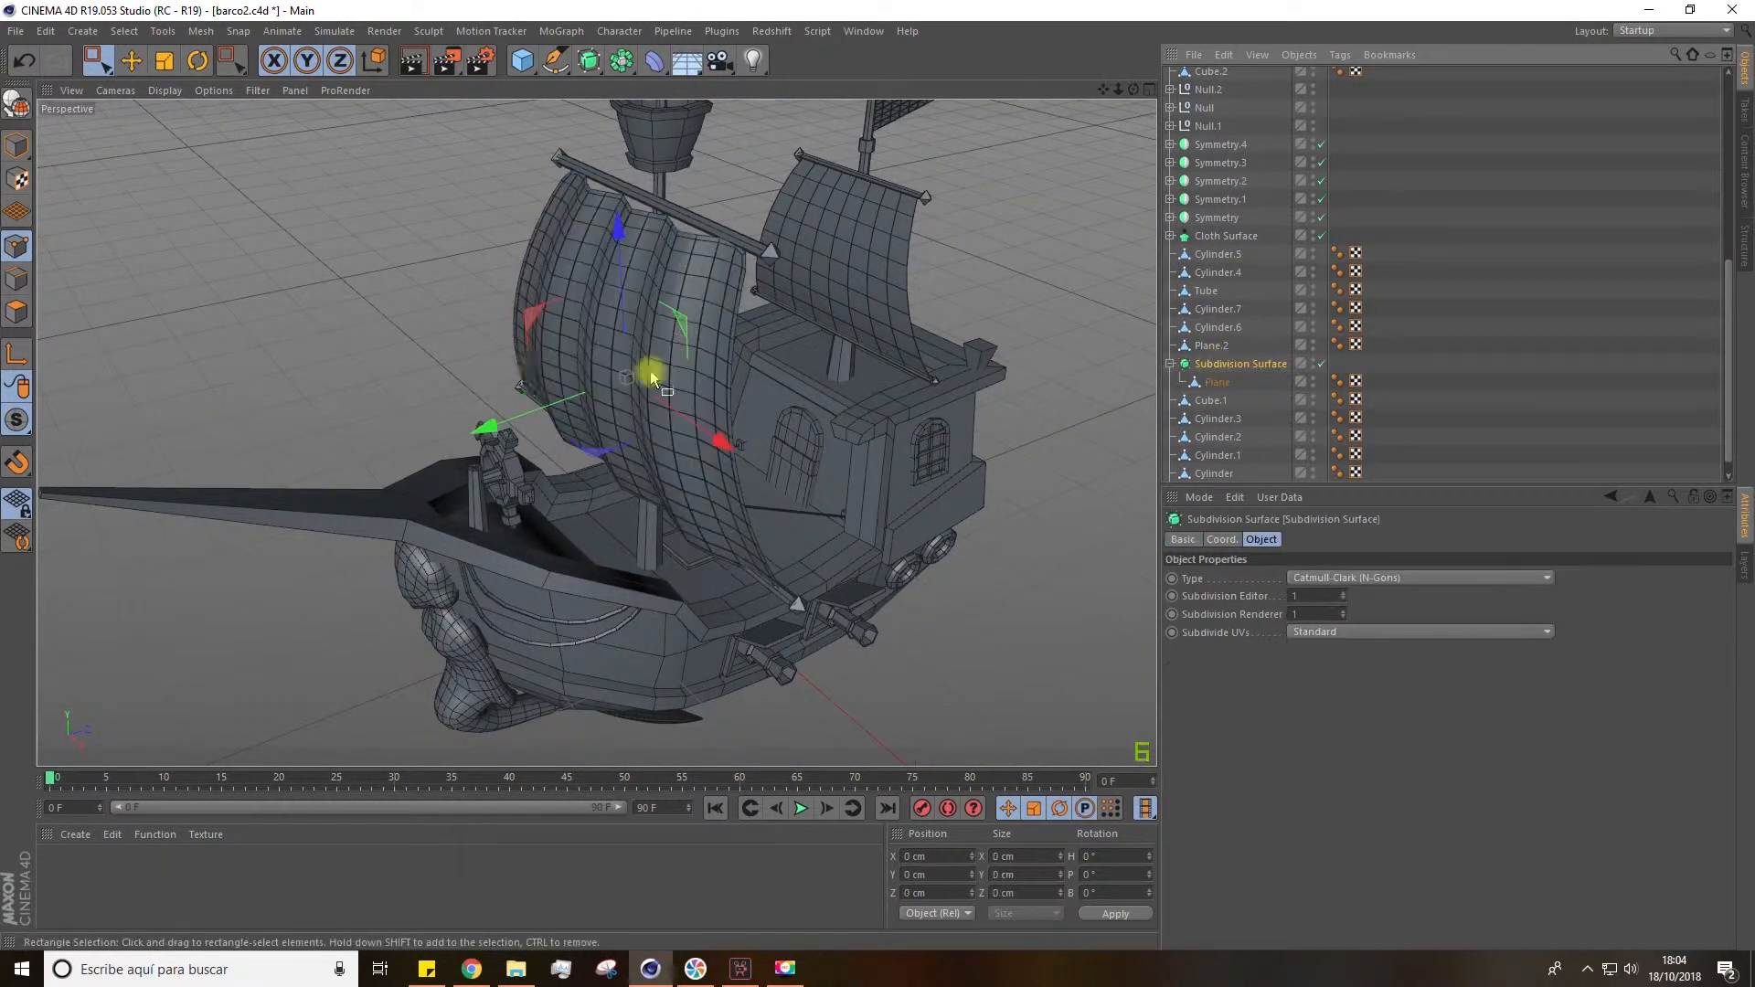
drag(480, 421, 486, 423)
alt+drag(750, 275, 842, 293)
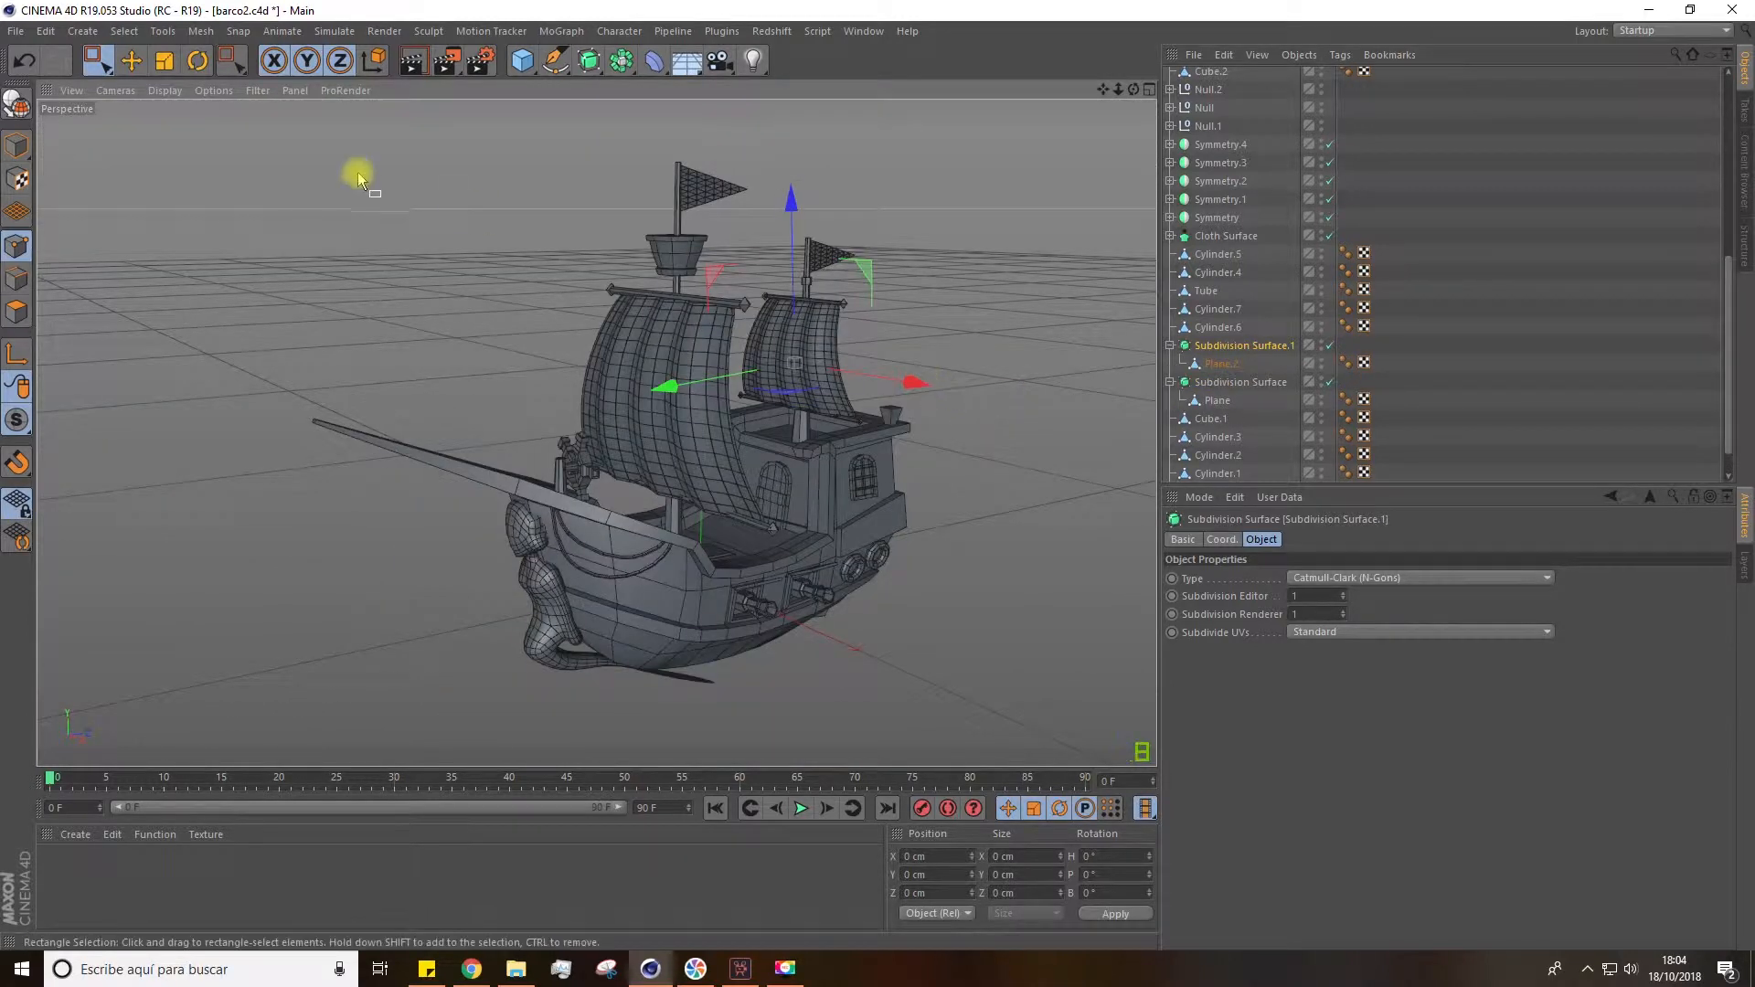
key(e)
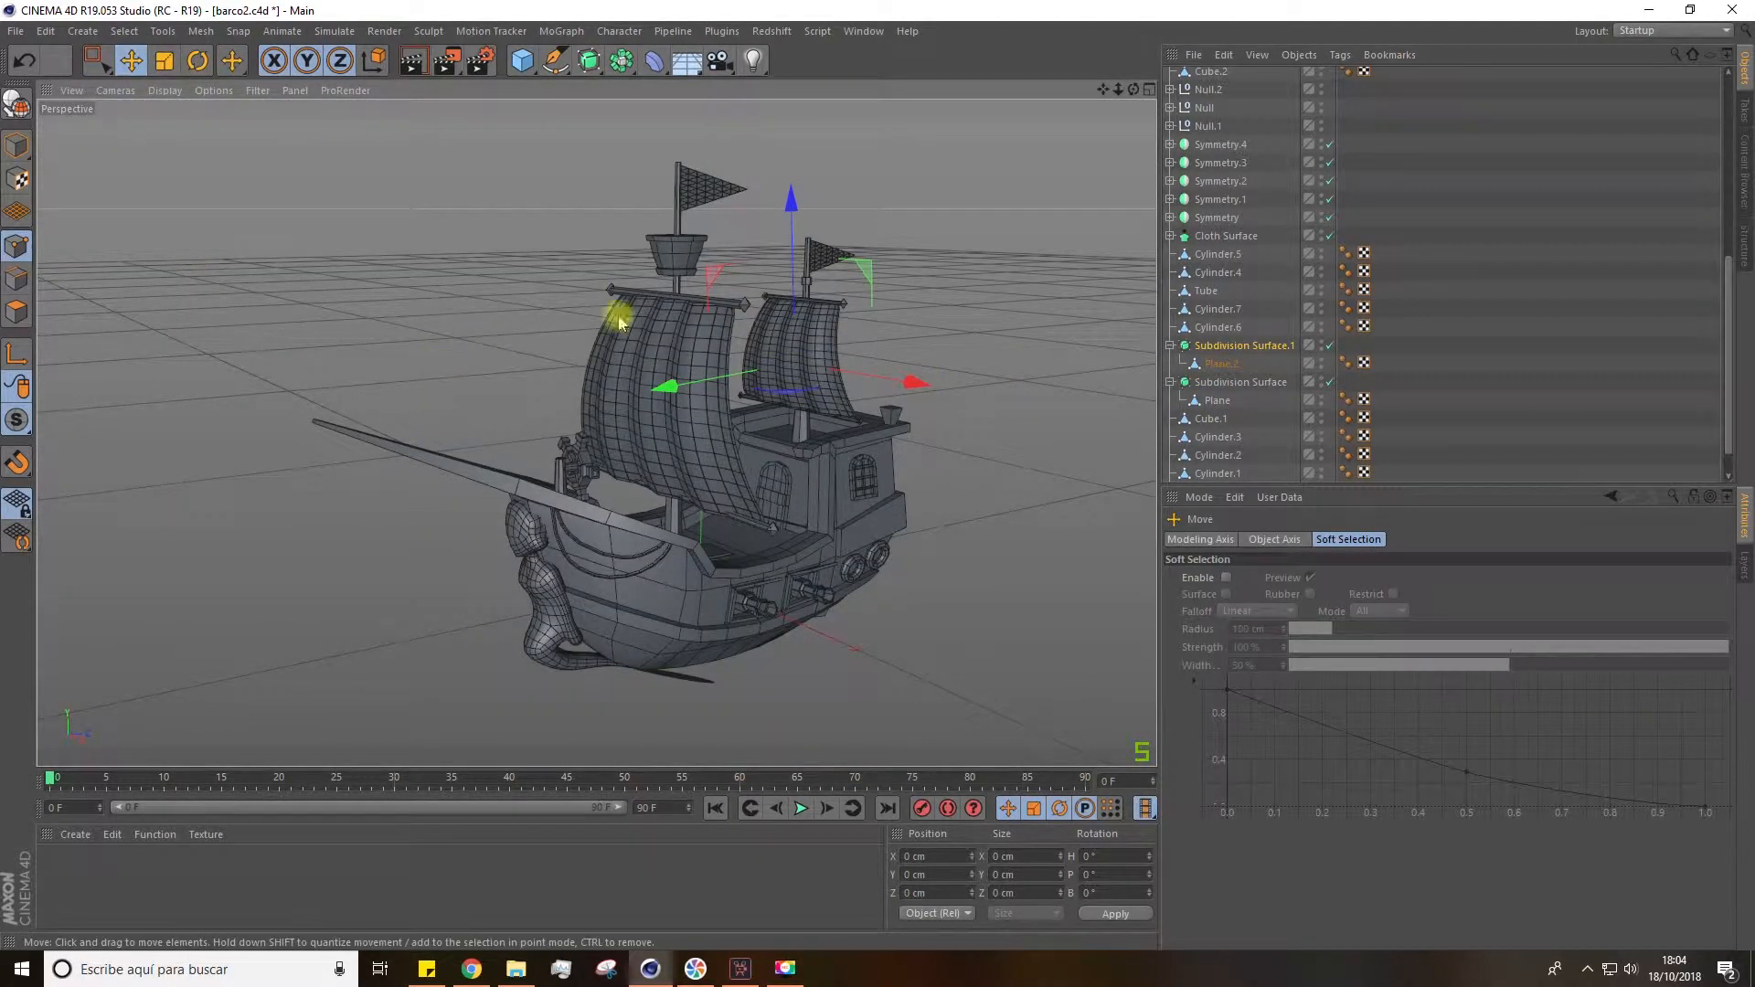
click(1410, 321)
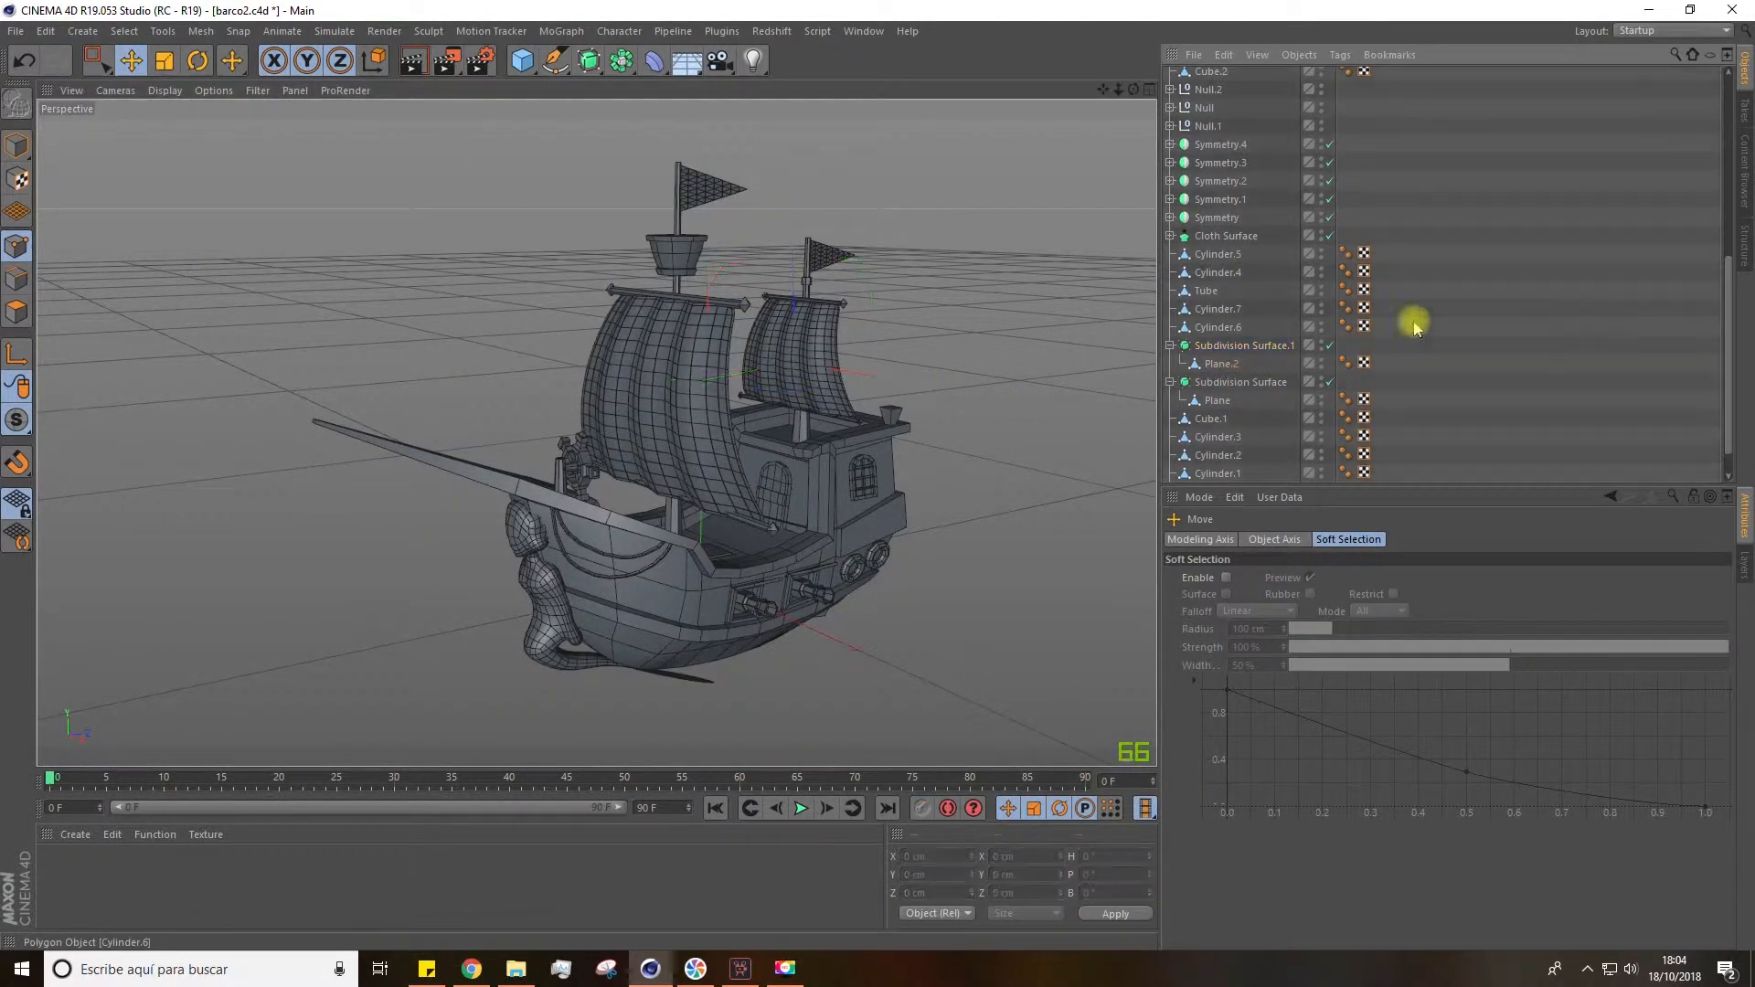
Switch the interface to the Sculpt layout.
click(1628, 32)
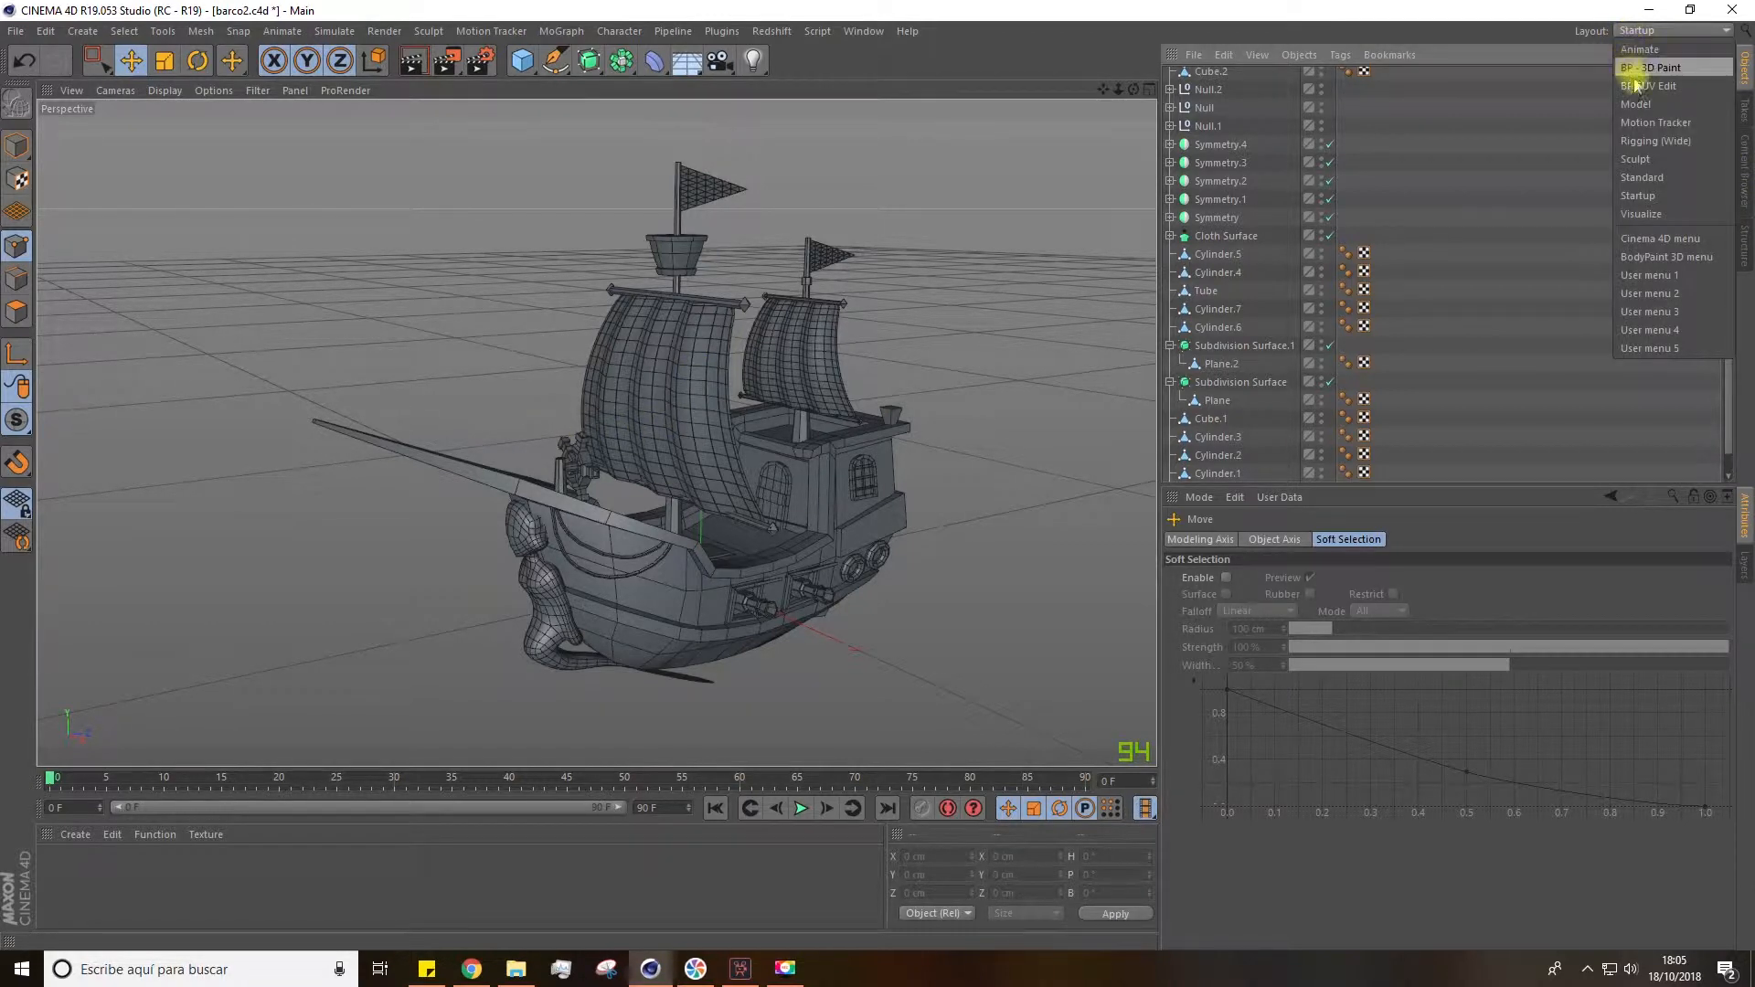
click(1636, 160)
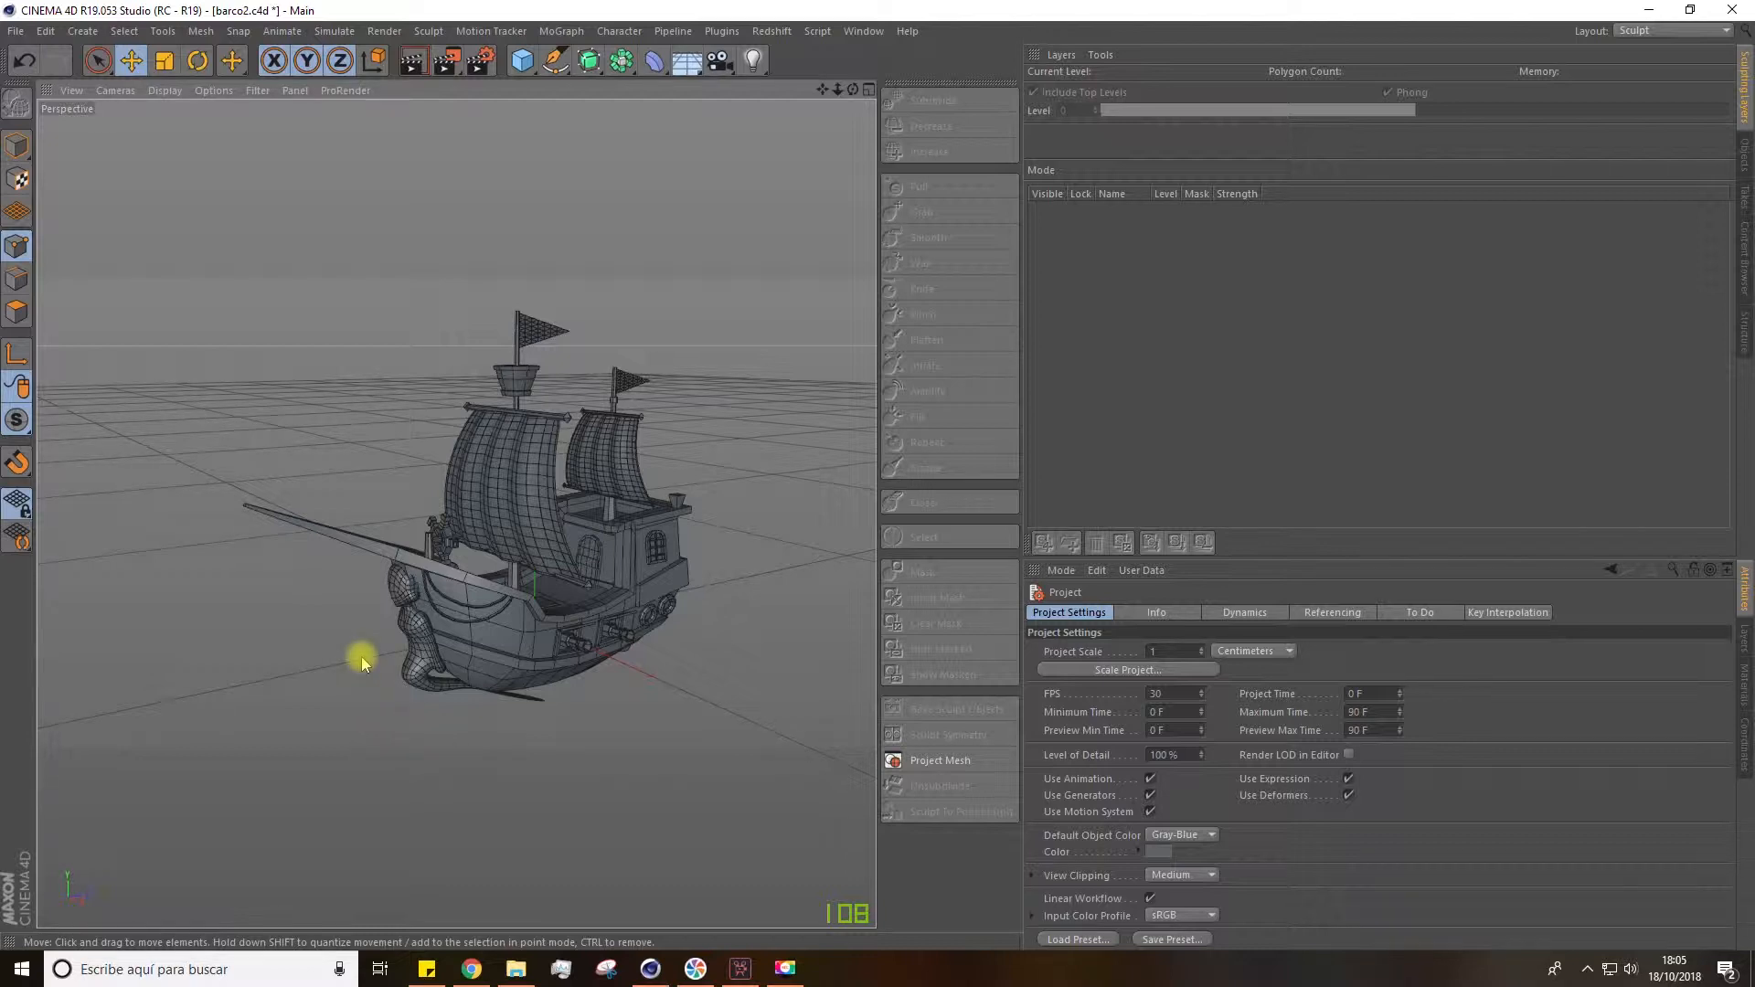
alt+drag(351, 611, 469, 576)
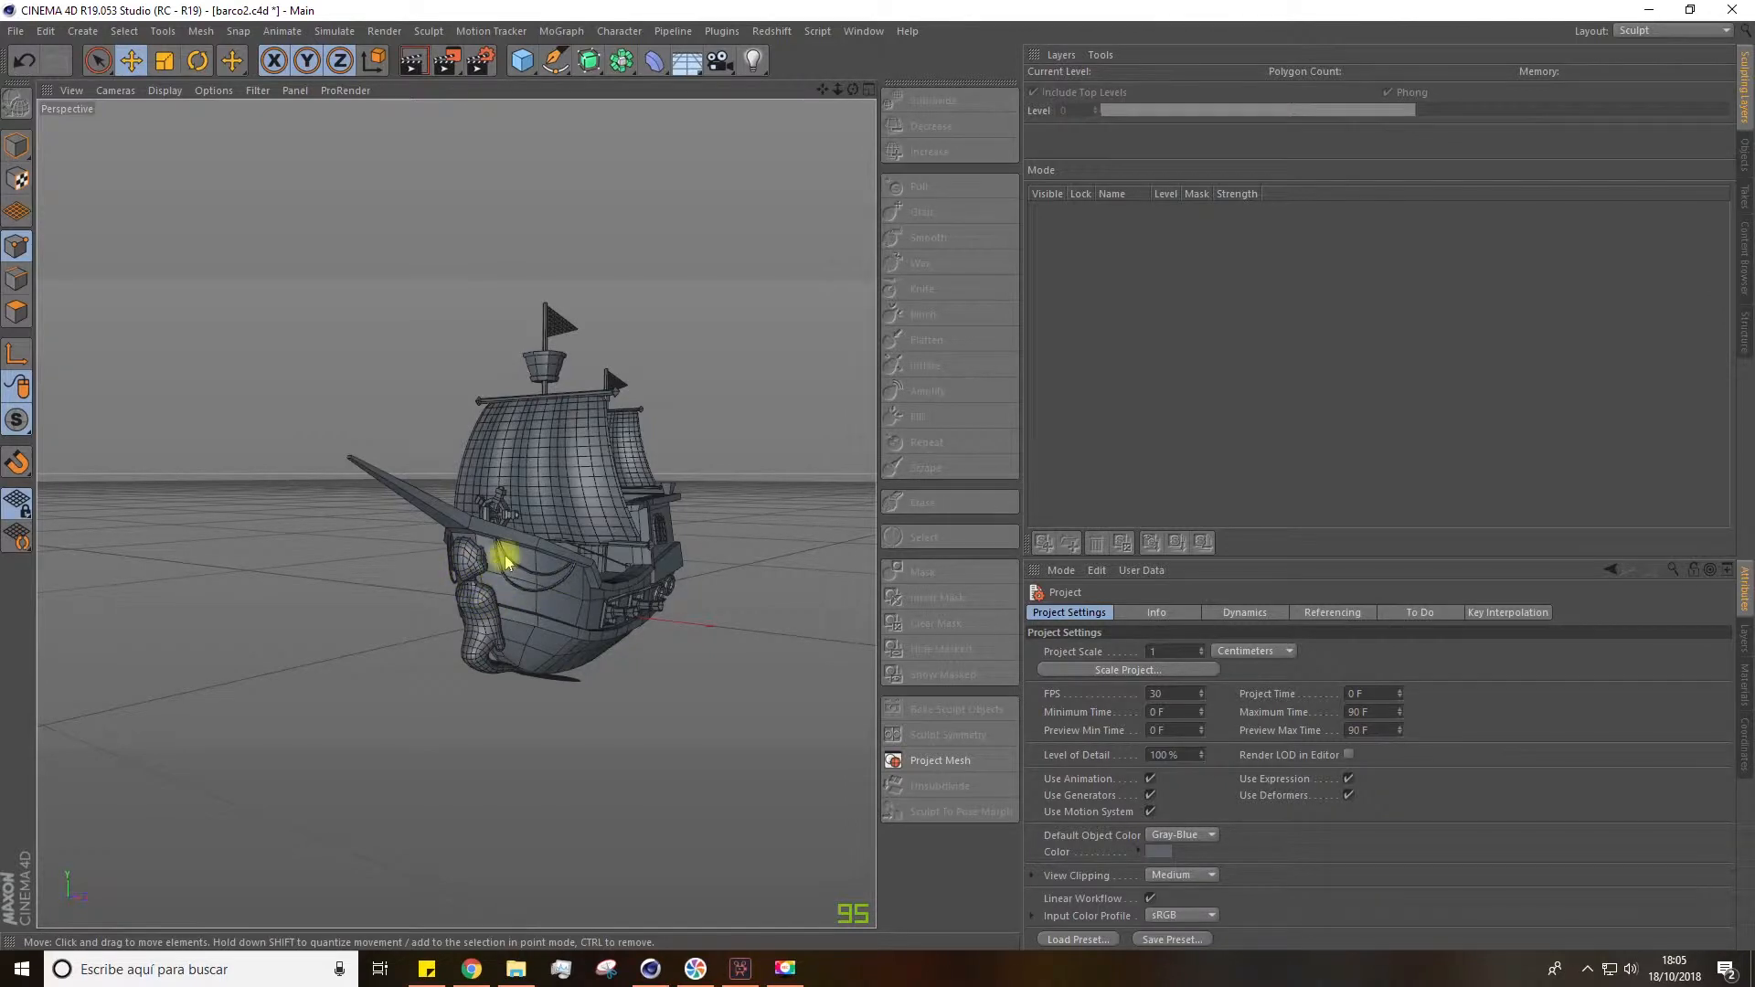
alt+drag(504, 559, 483, 594)
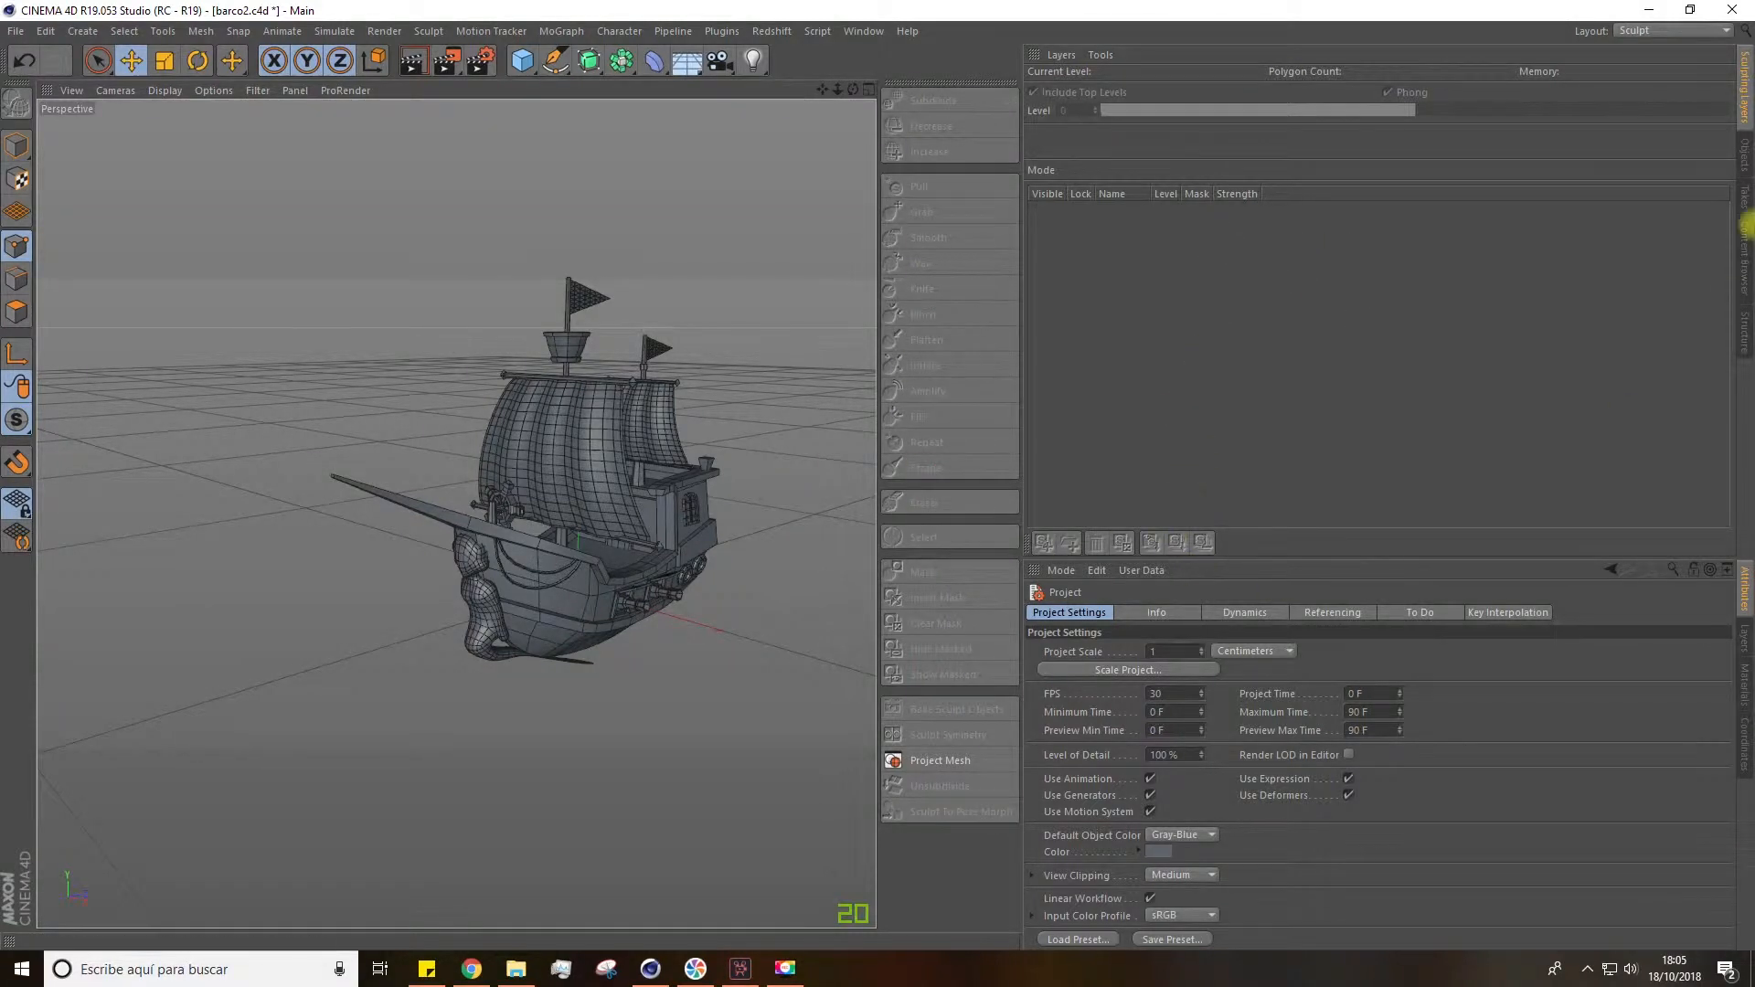
Select the SIRENA figurehead in model mode and subdivide it for sculpting to level 1.
click(1745, 156)
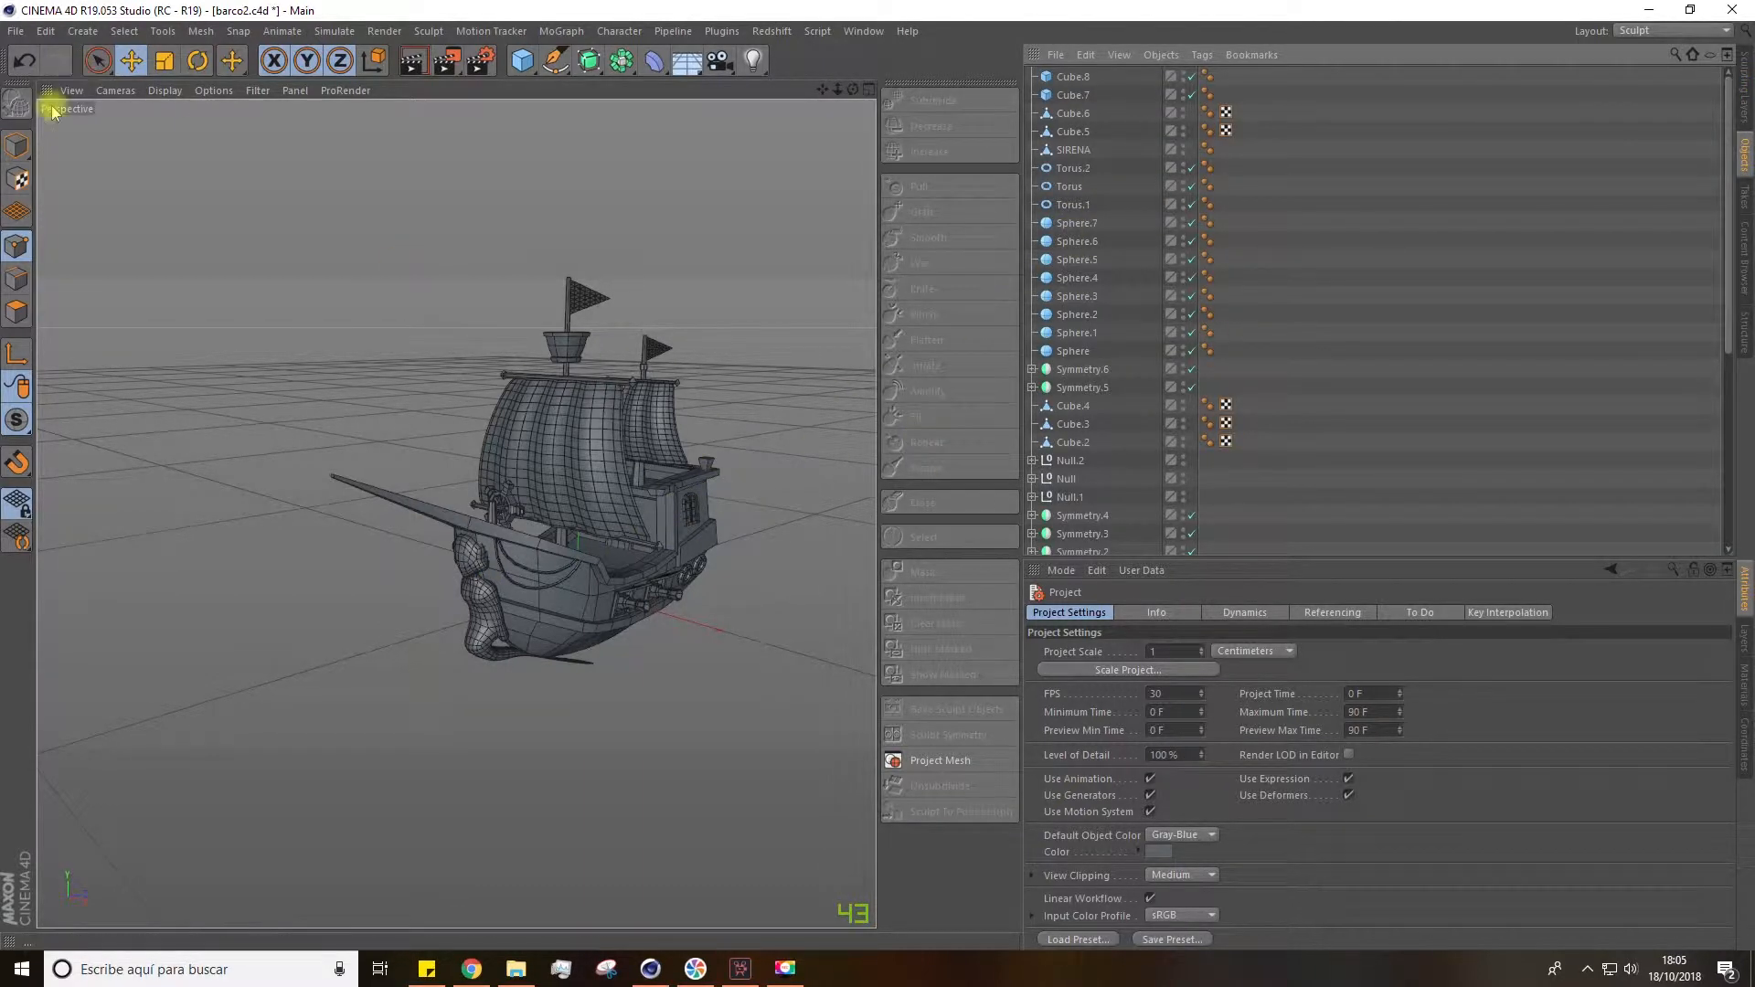
click(489, 585)
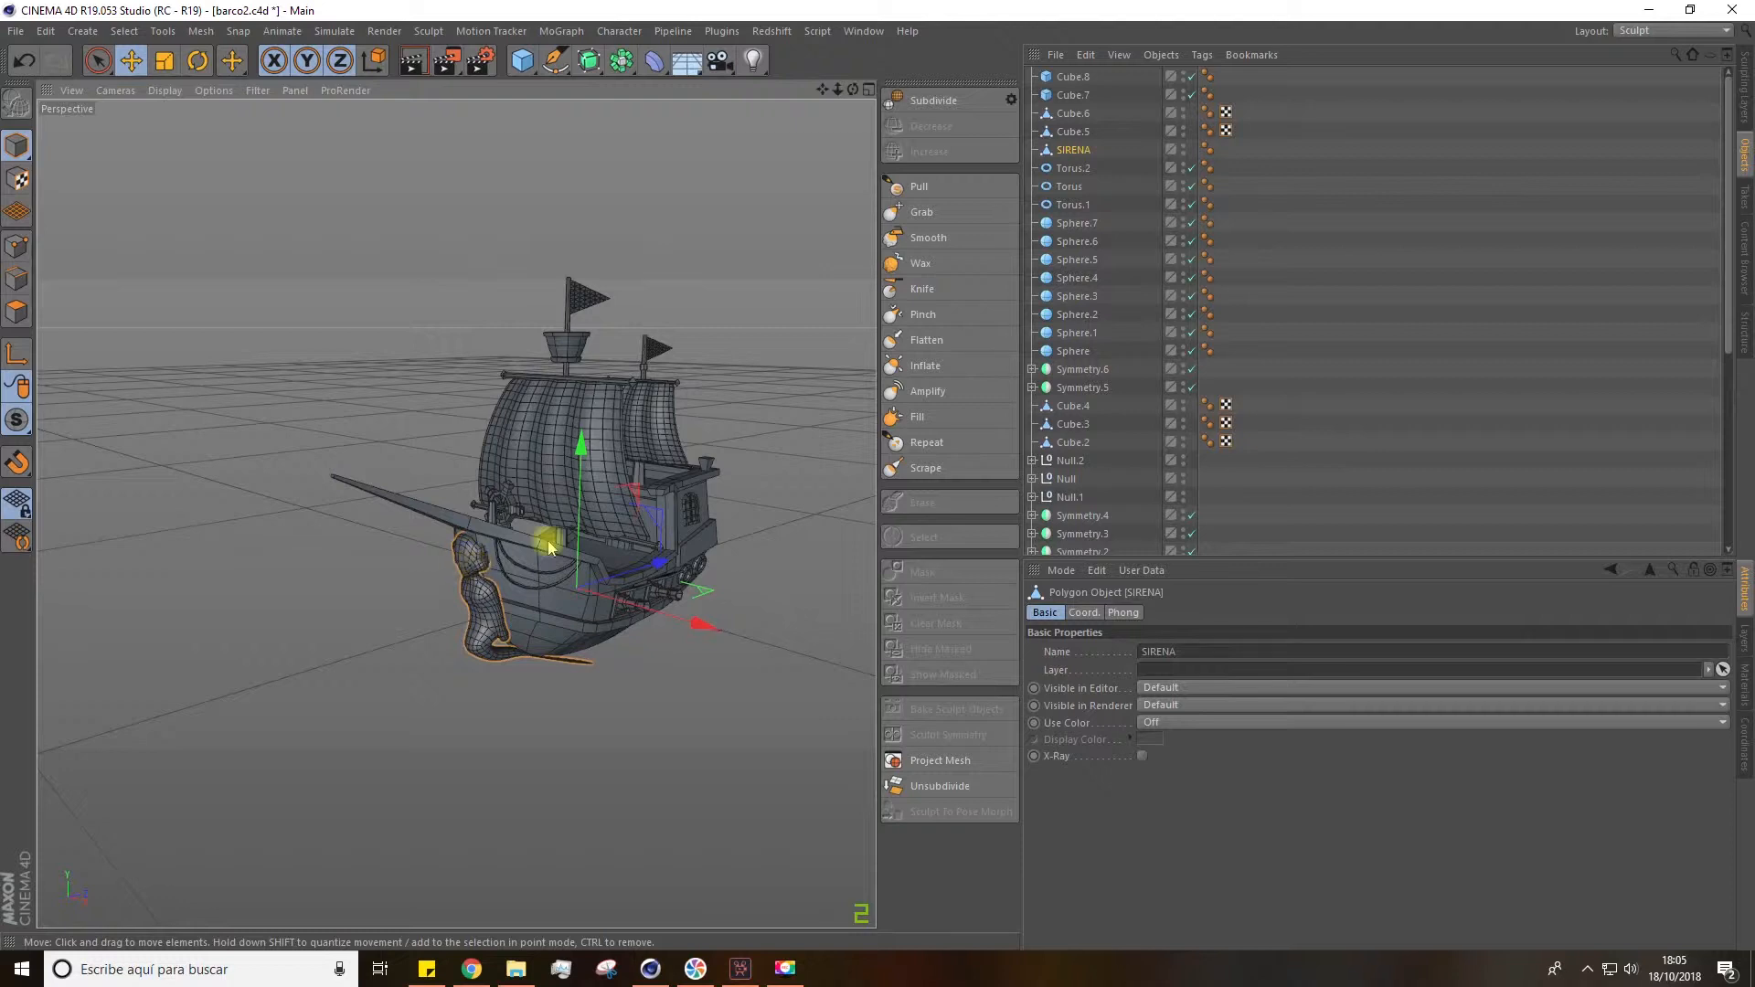
click(1745, 91)
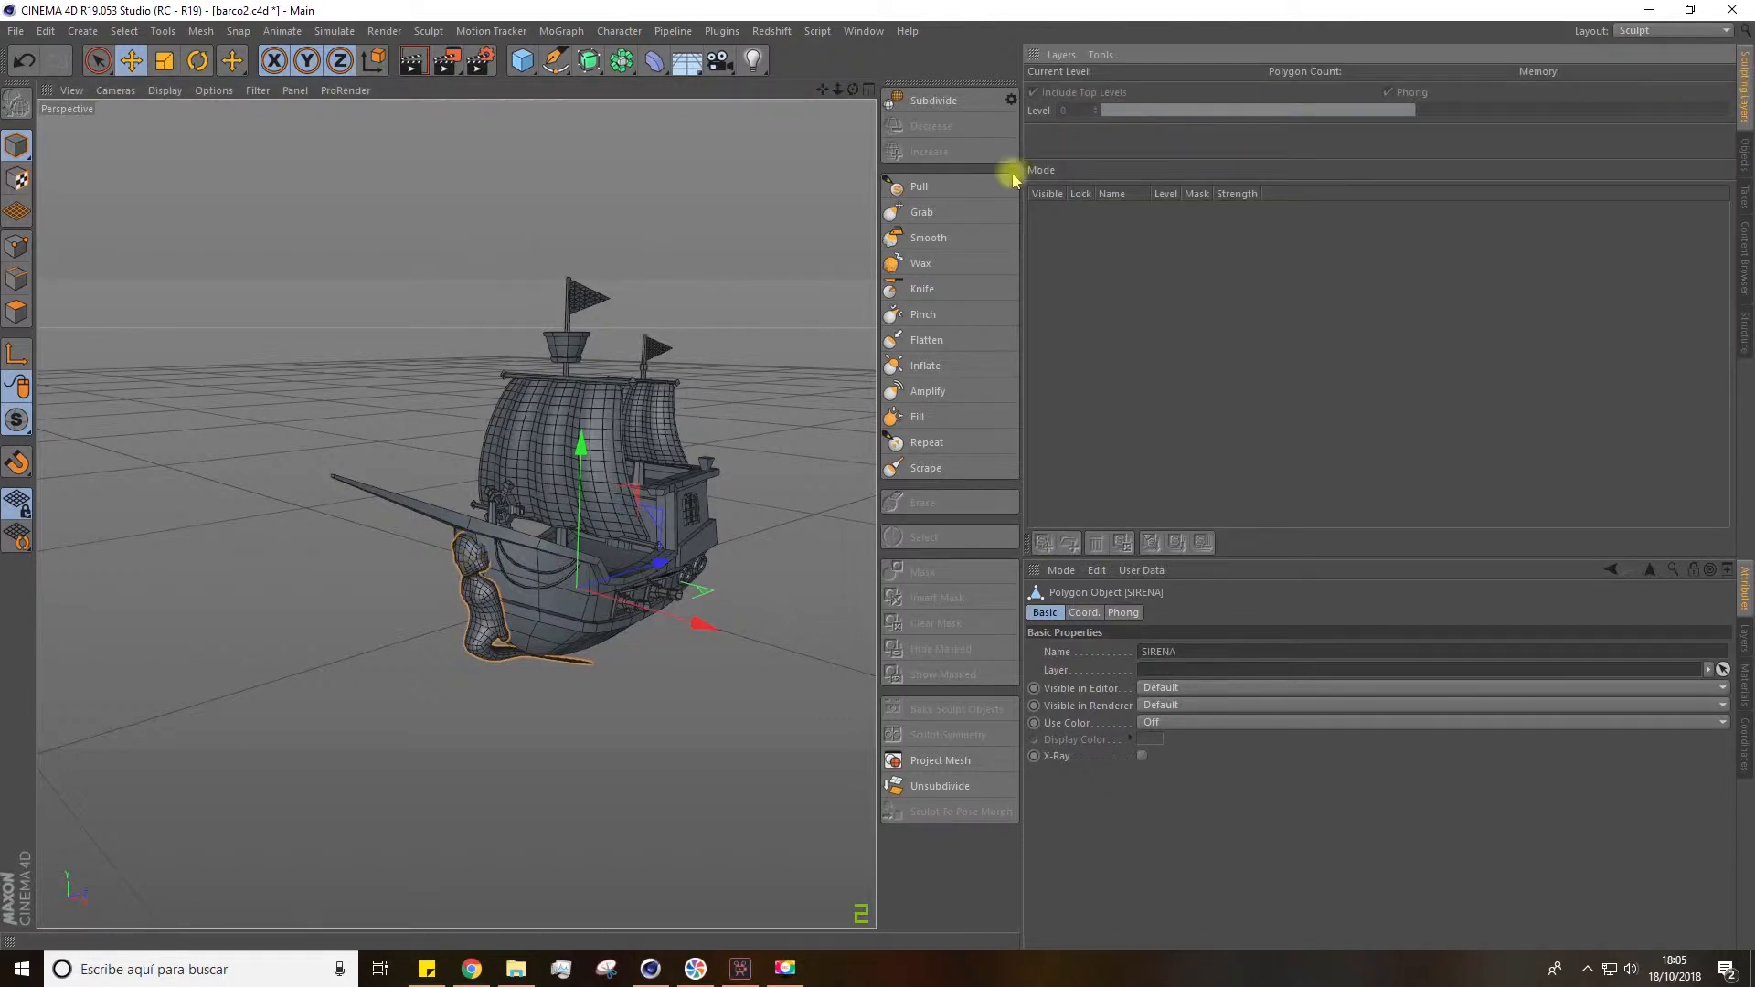
click(934, 101)
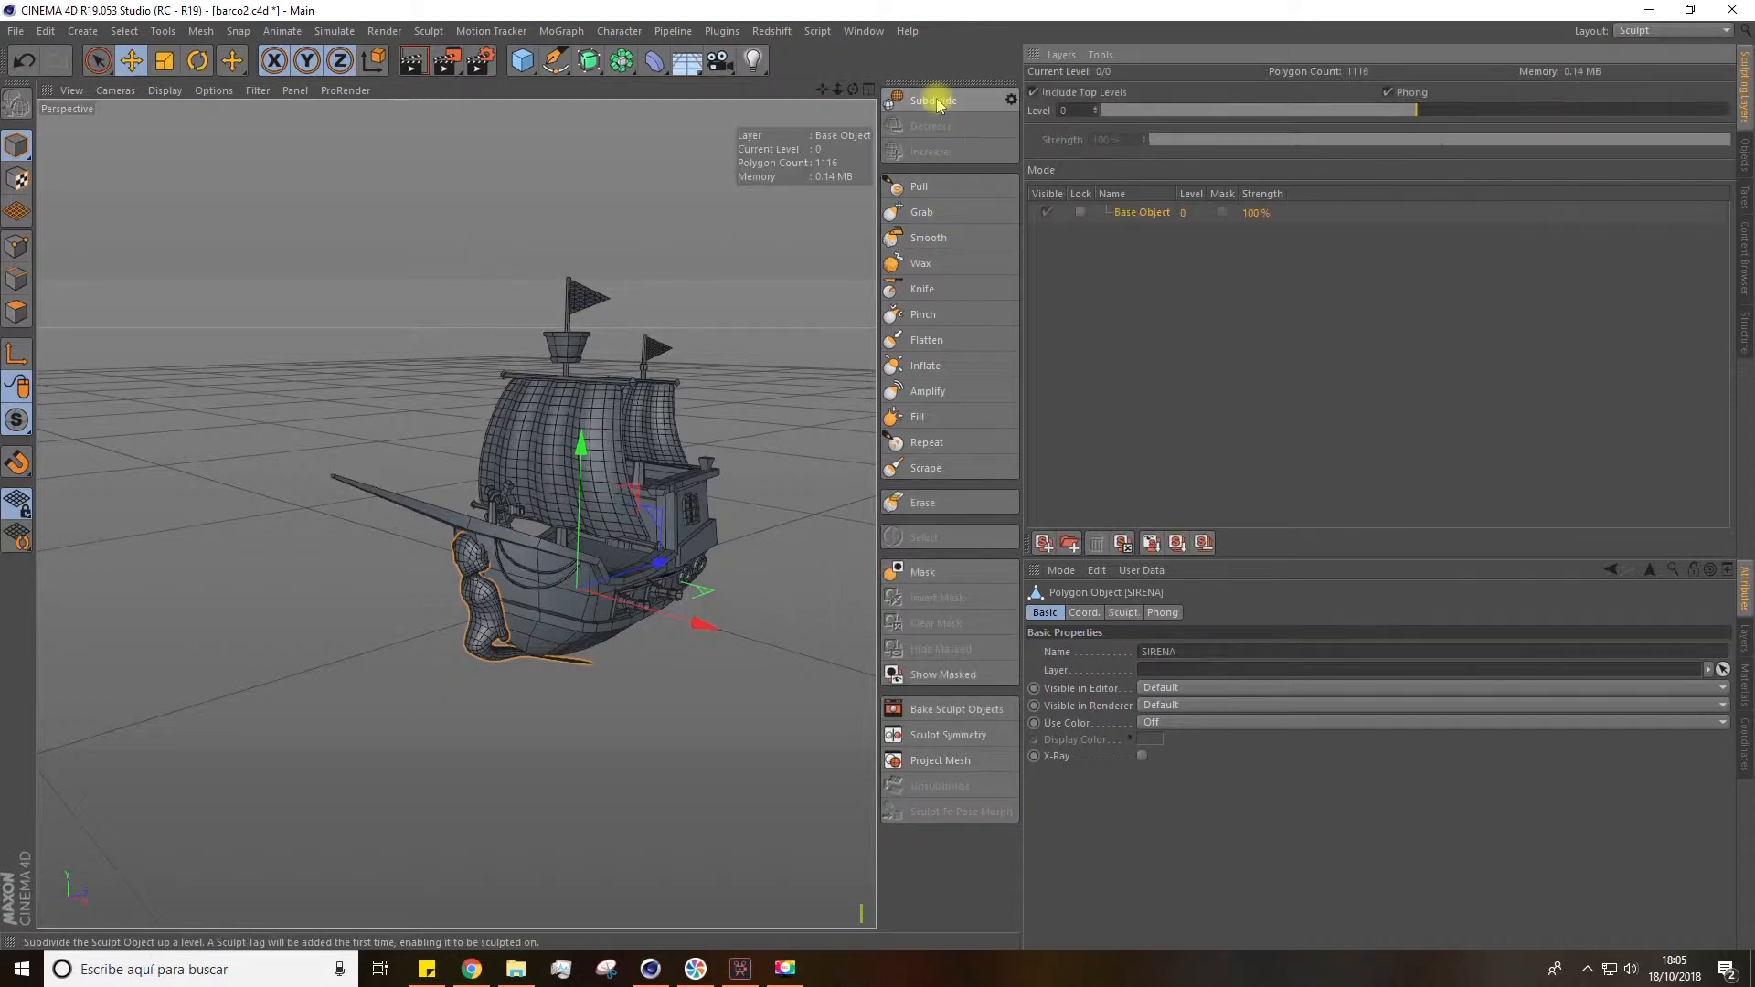
click(938, 101)
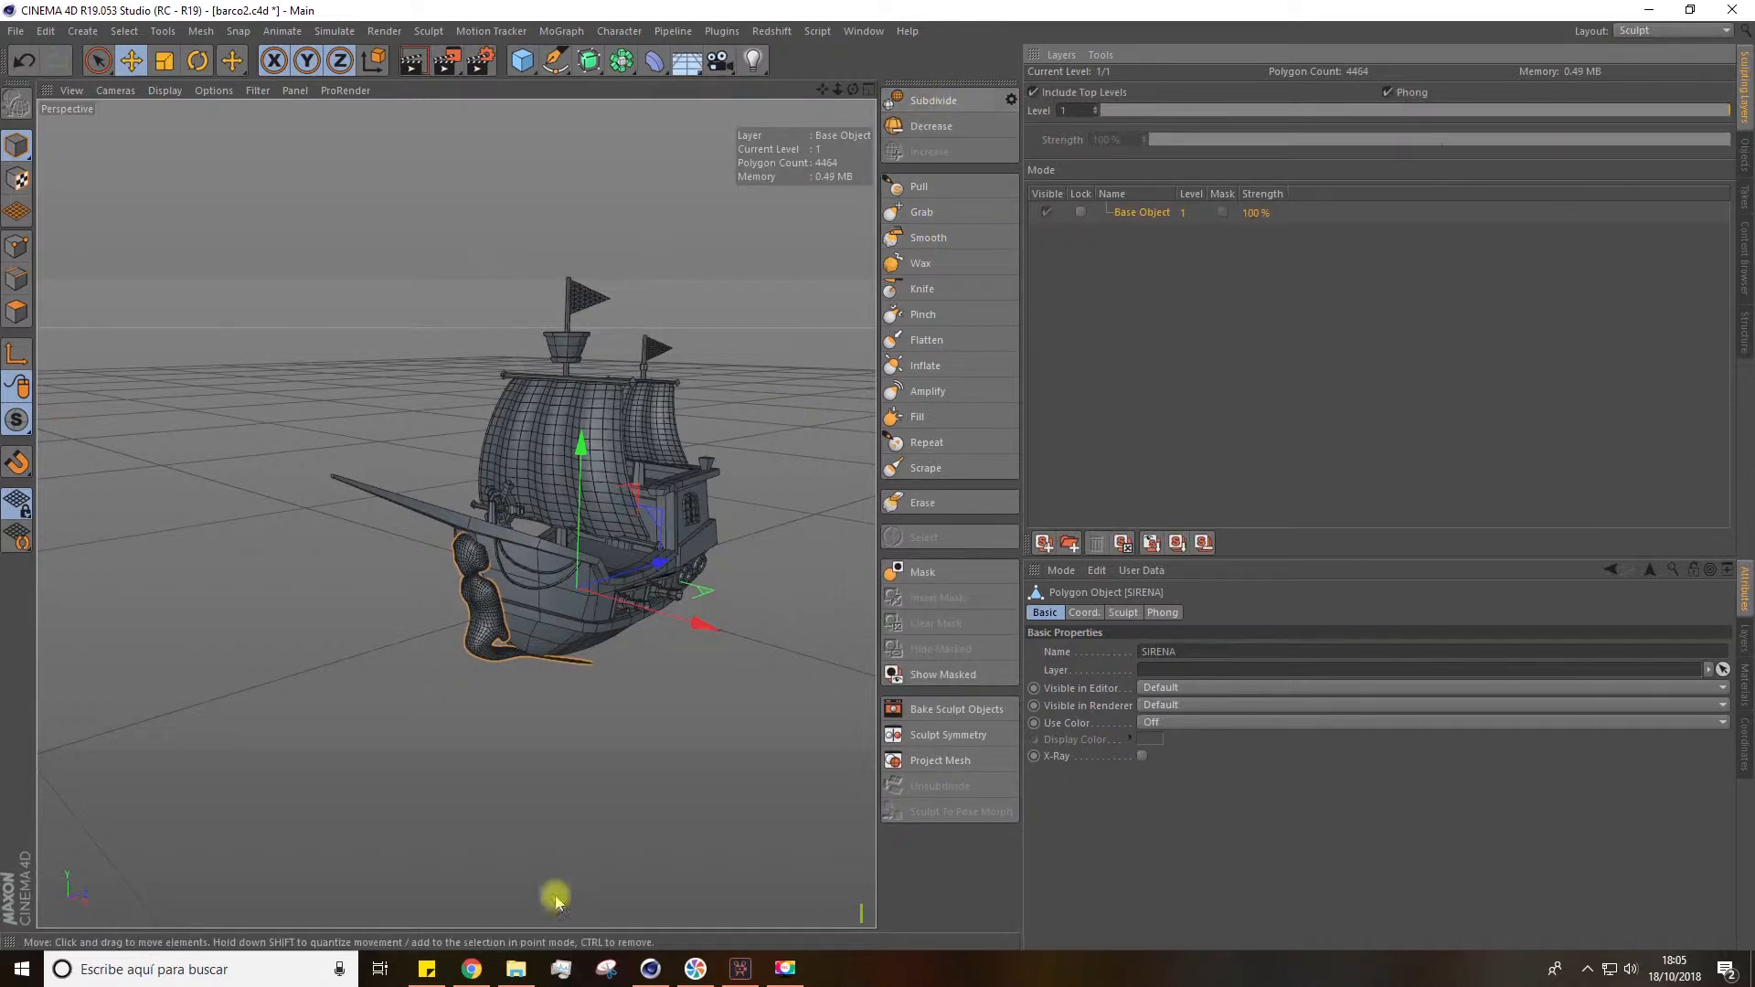
Hide the grid in the perspective viewport for a clear front view of the SIRENA figurehead.
scroll(484, 661, up, 5)
scroll(483, 656, up, 3)
scroll(442, 575, down, 2)
alt+drag(365, 497, 450, 415)
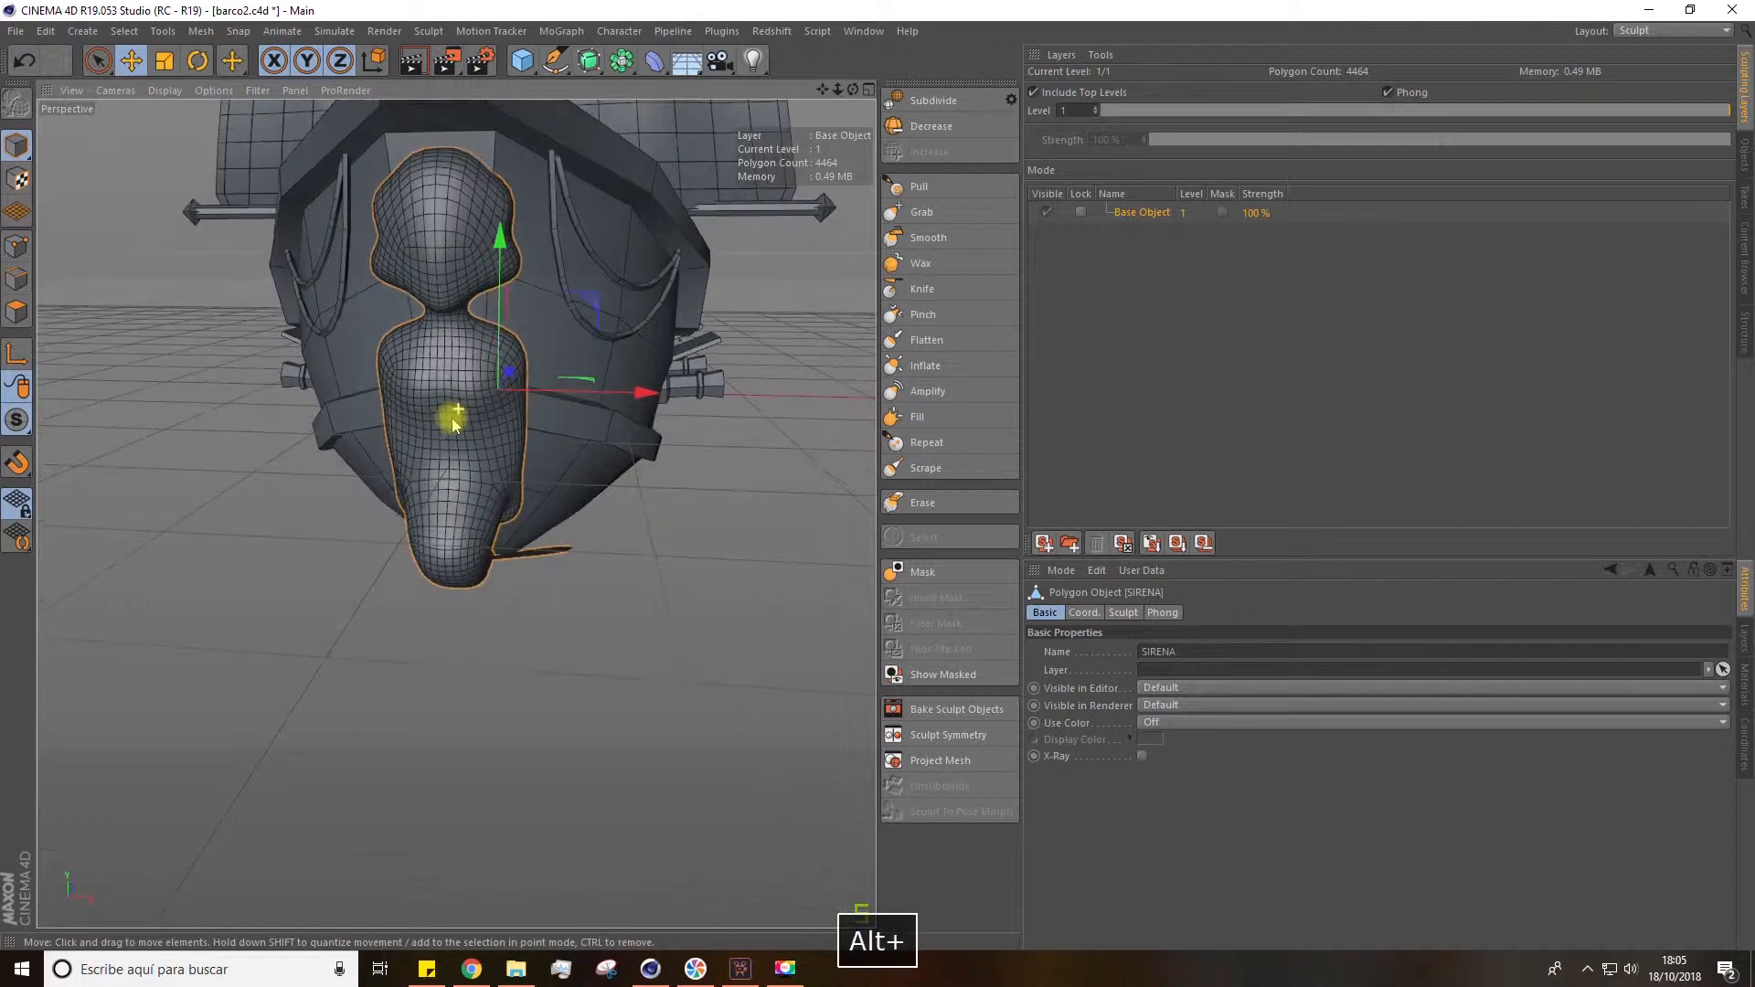
click(257, 94)
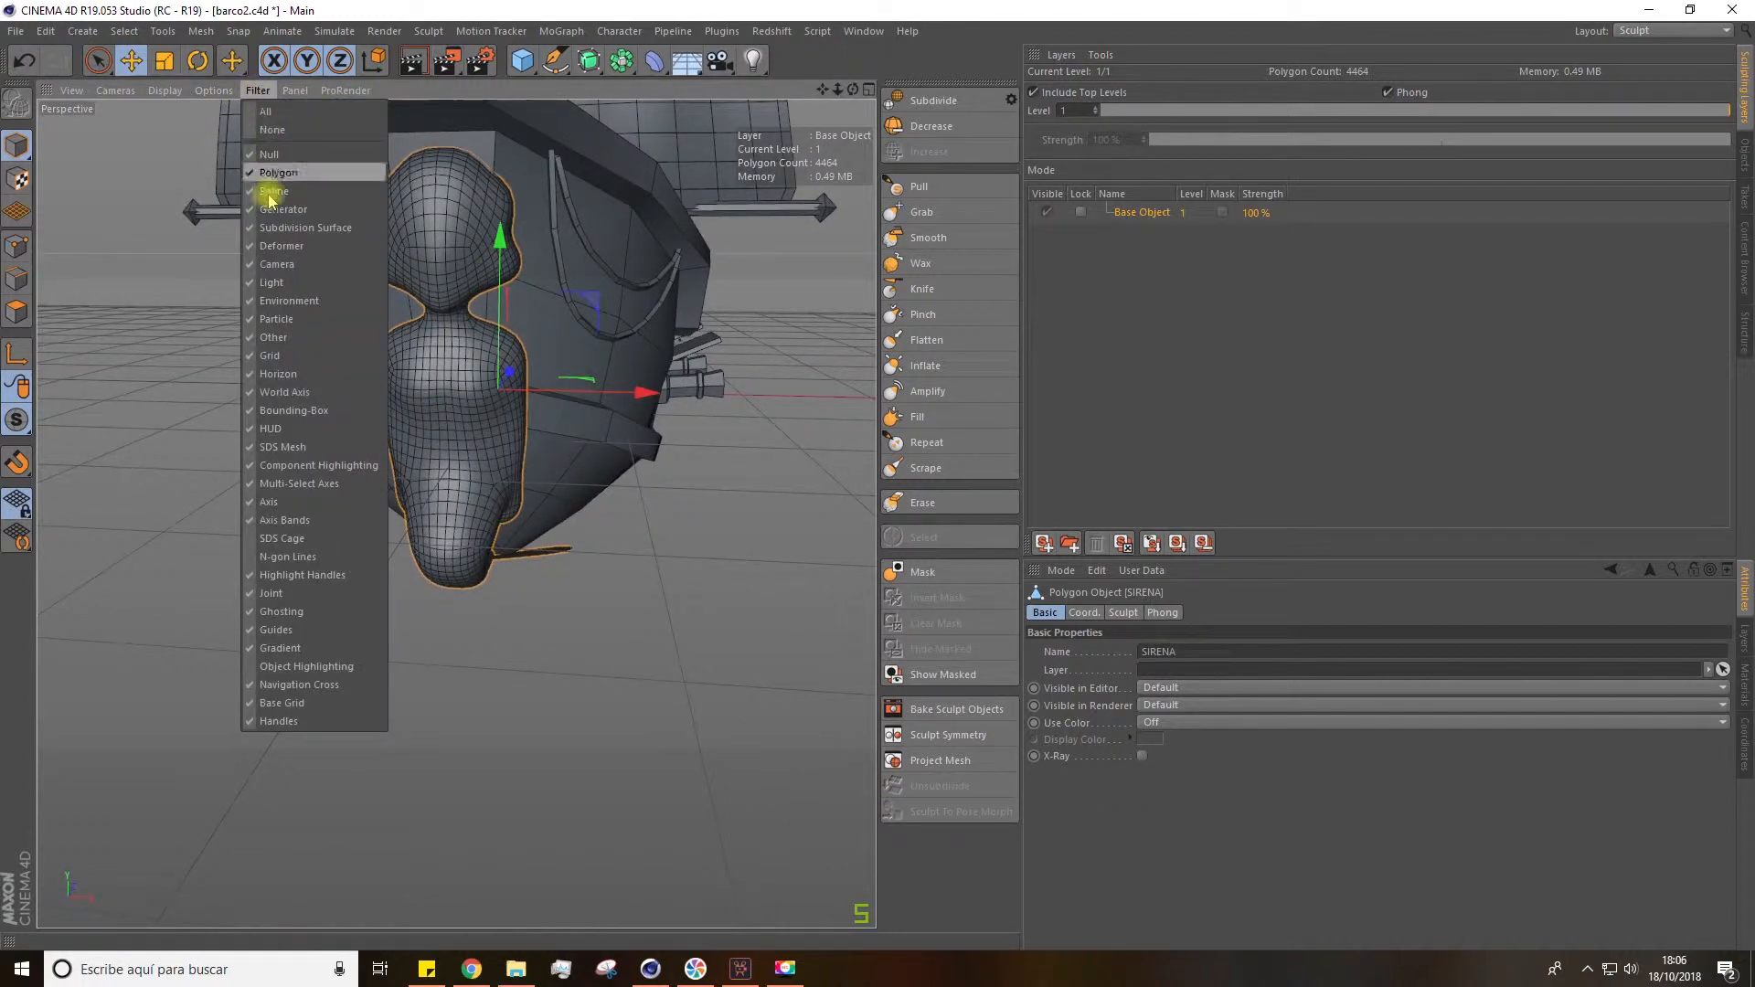
click(259, 348)
alt+drag(451, 497, 478, 345)
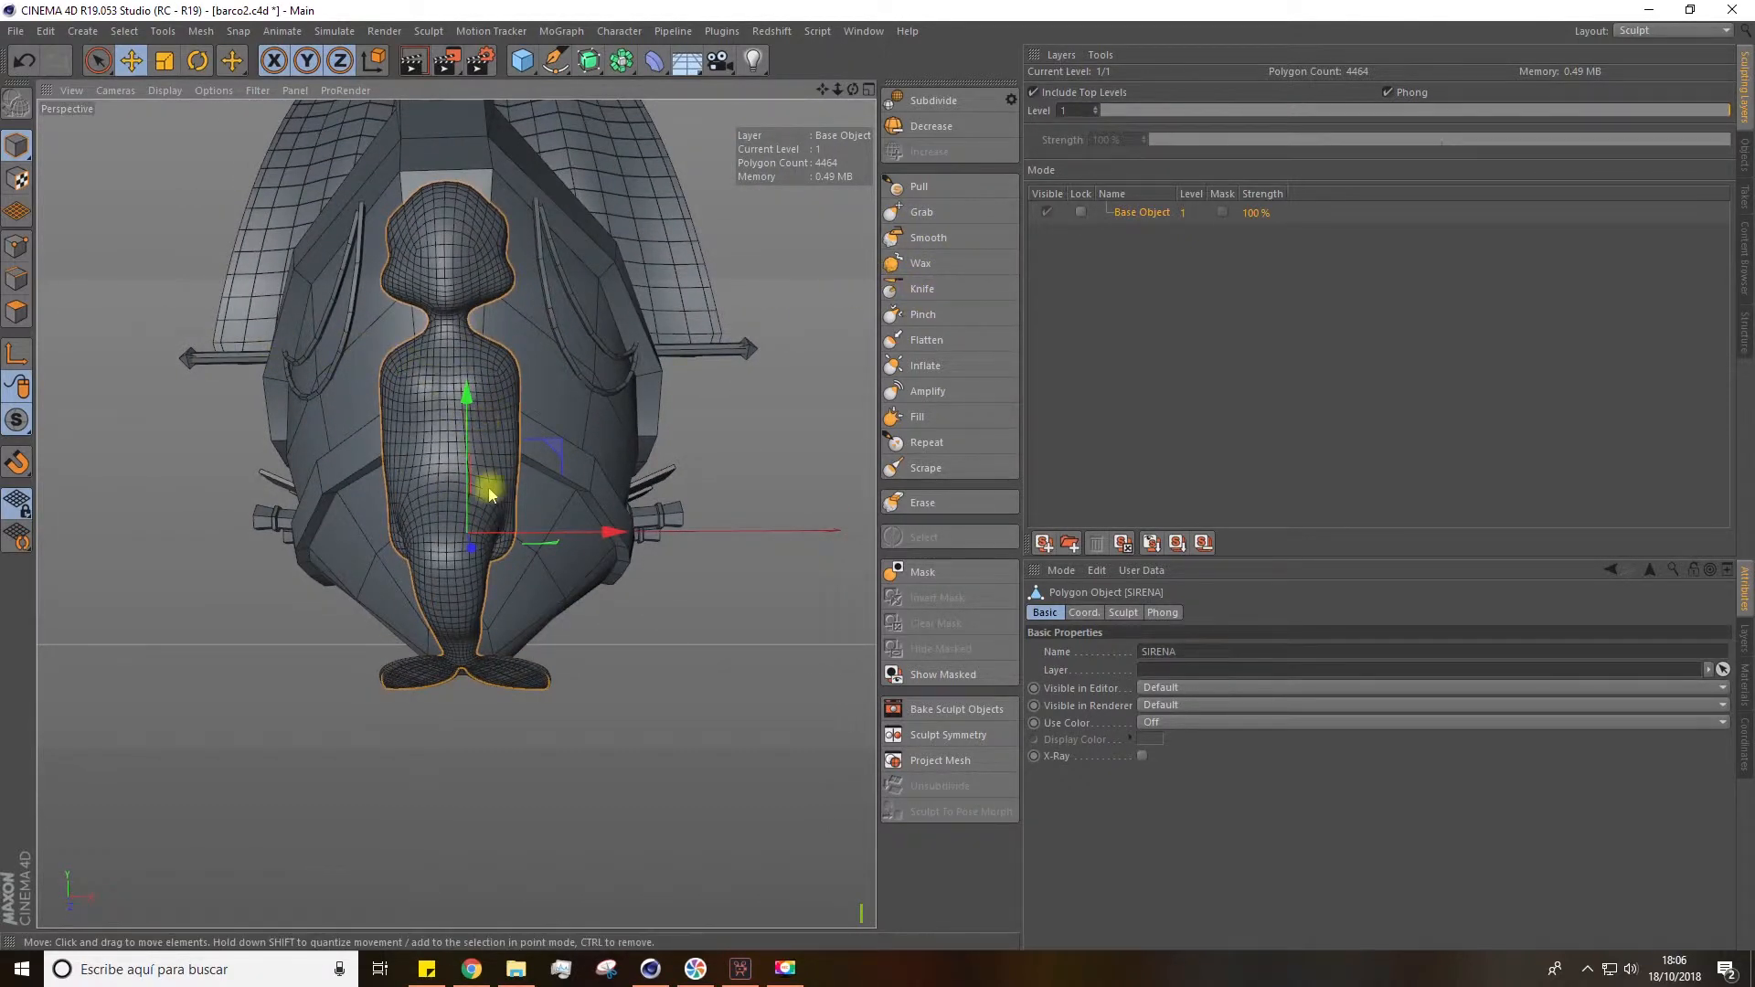
key(2)
alt+drag(534, 450, 497, 431)
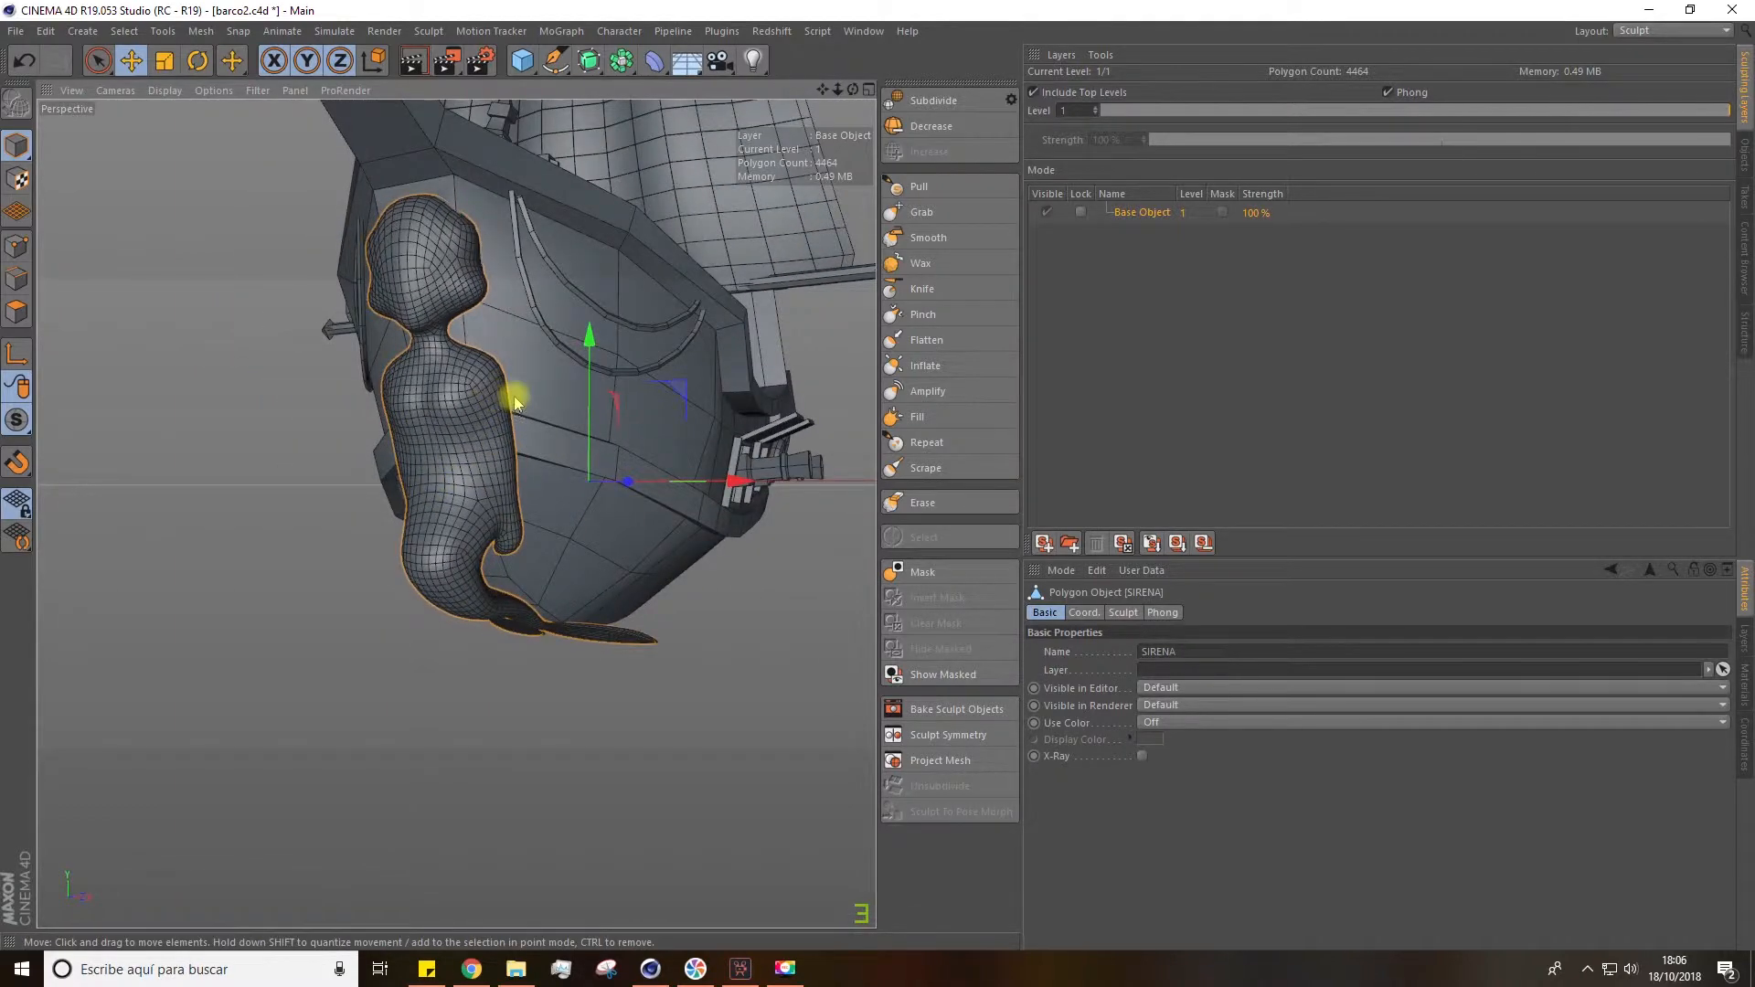
key(2)
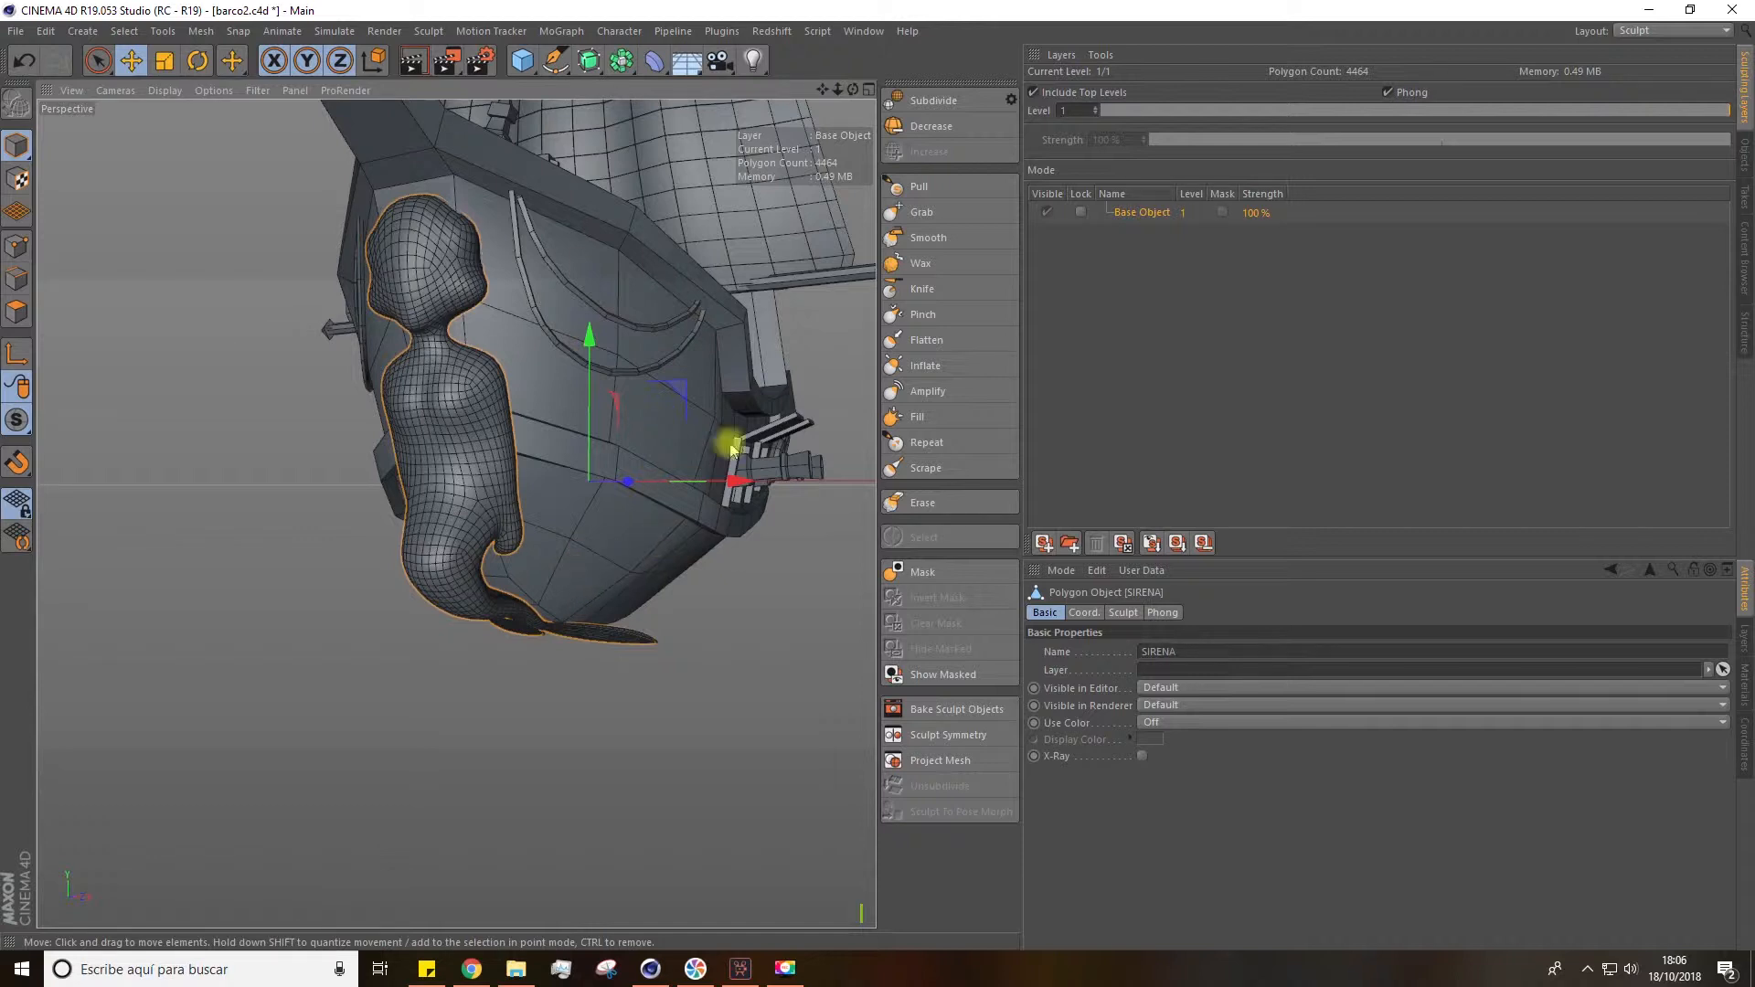
Set up the Knife sculpting brush to mirror strokes across the local X (YZ) axis and undo the unmirrored trial stroke.
click(925, 289)
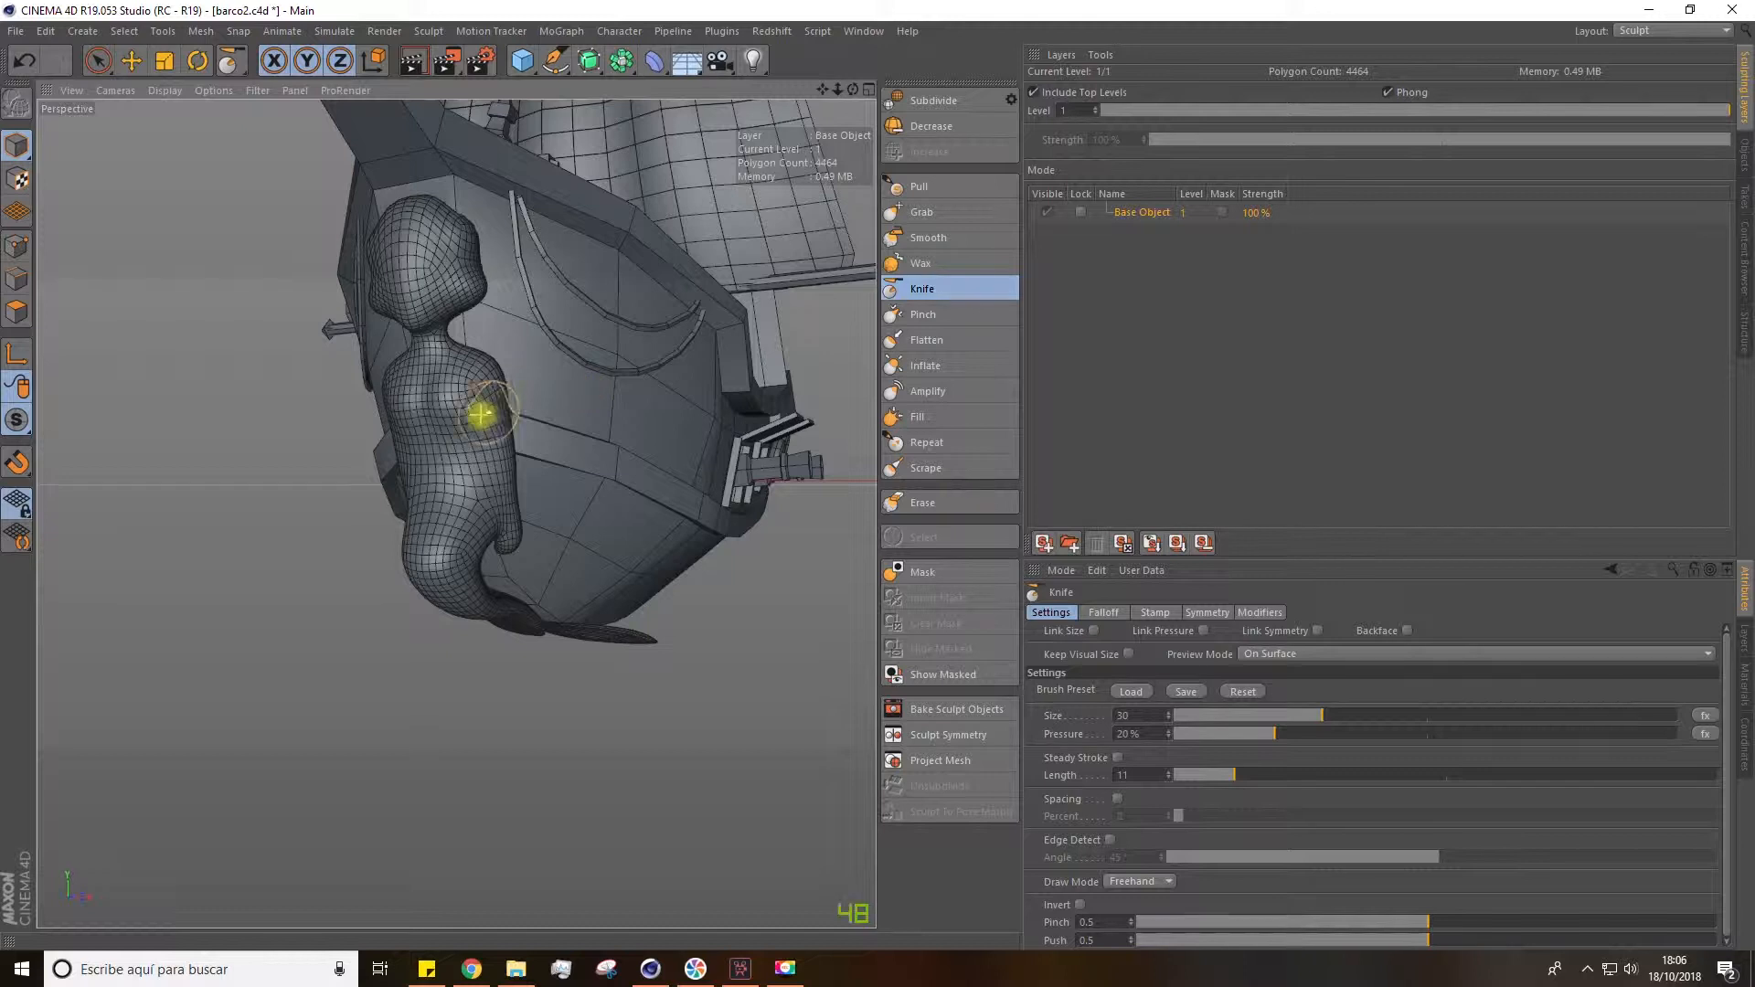
mouse_move(458, 423)
alt+mouse_down()
mouse_move(439, 451)
mouse_move(447, 513)
mouse_move(412, 572)
alt+mouse_up()
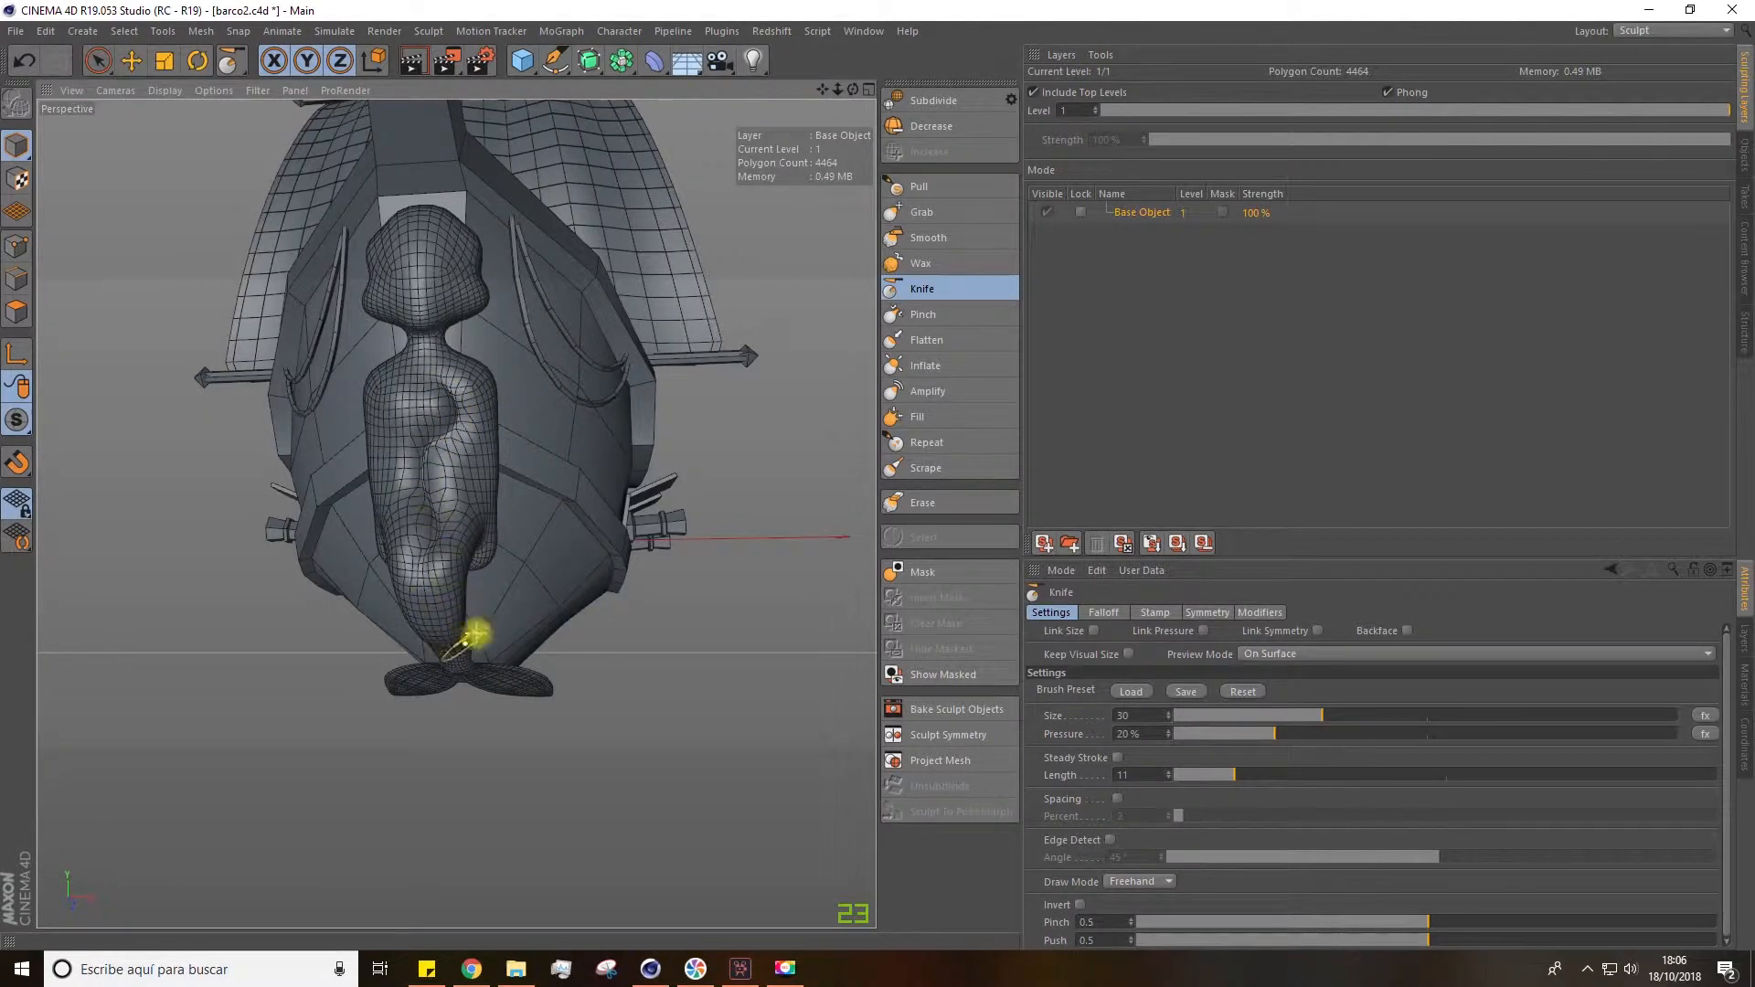
key(ctrl+z)
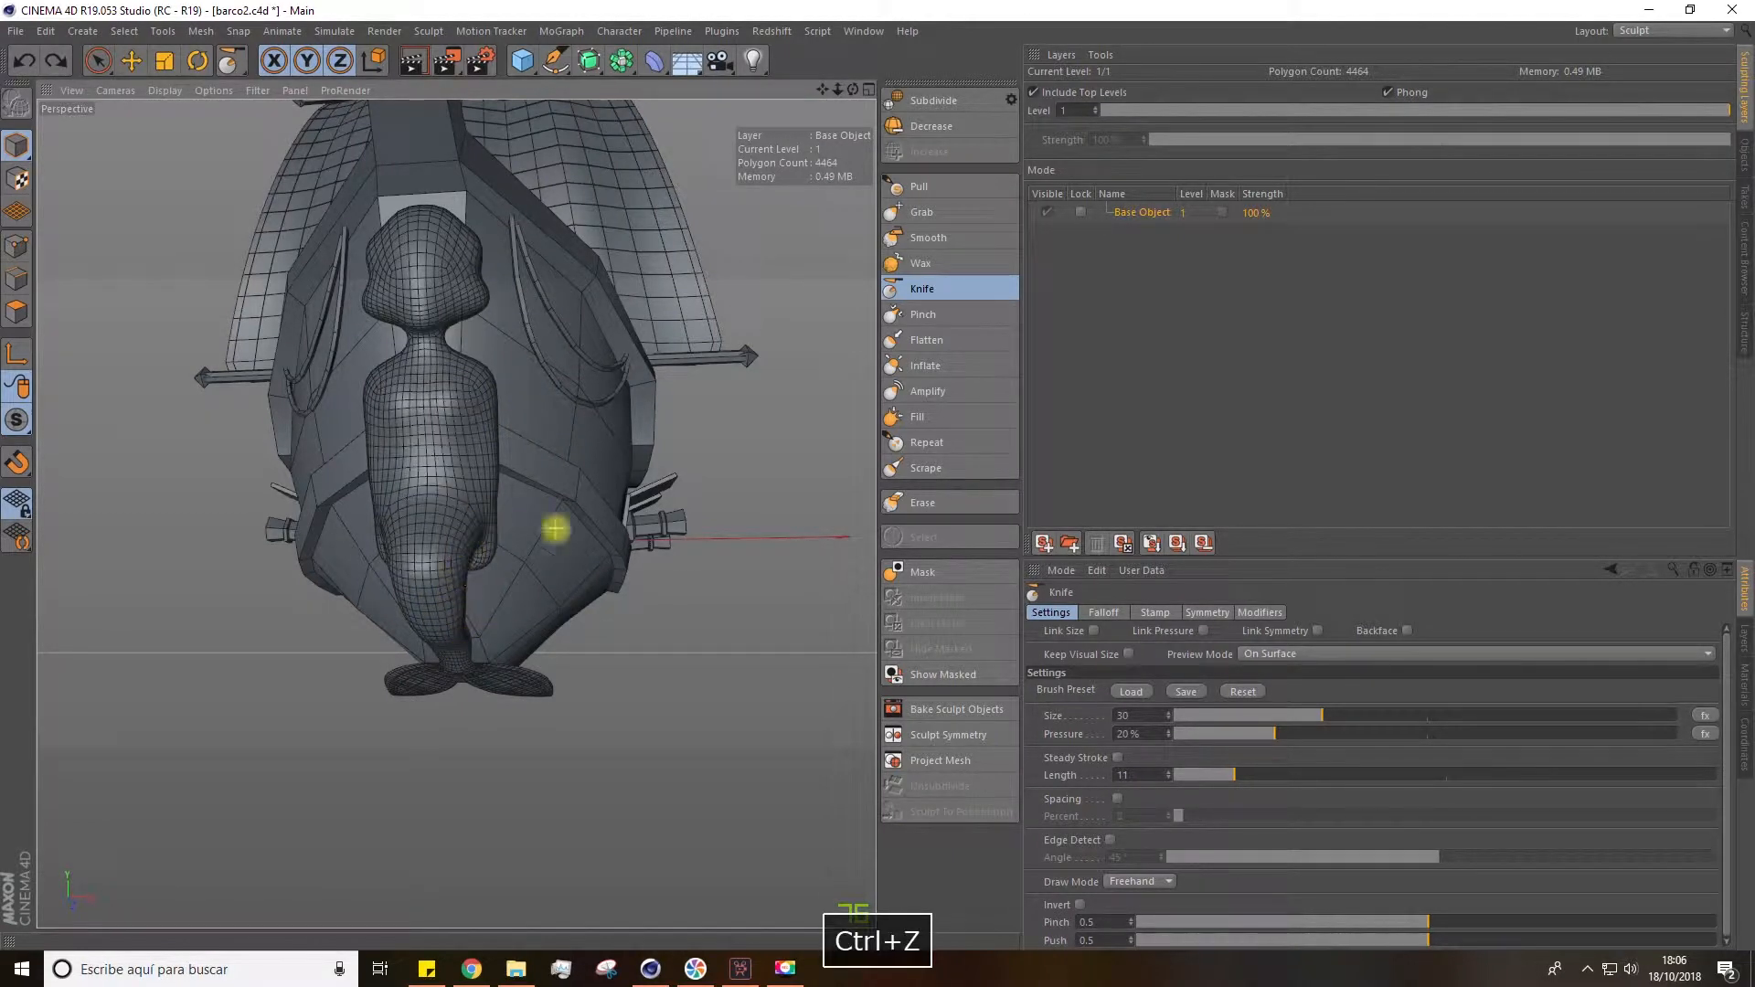
click(1208, 612)
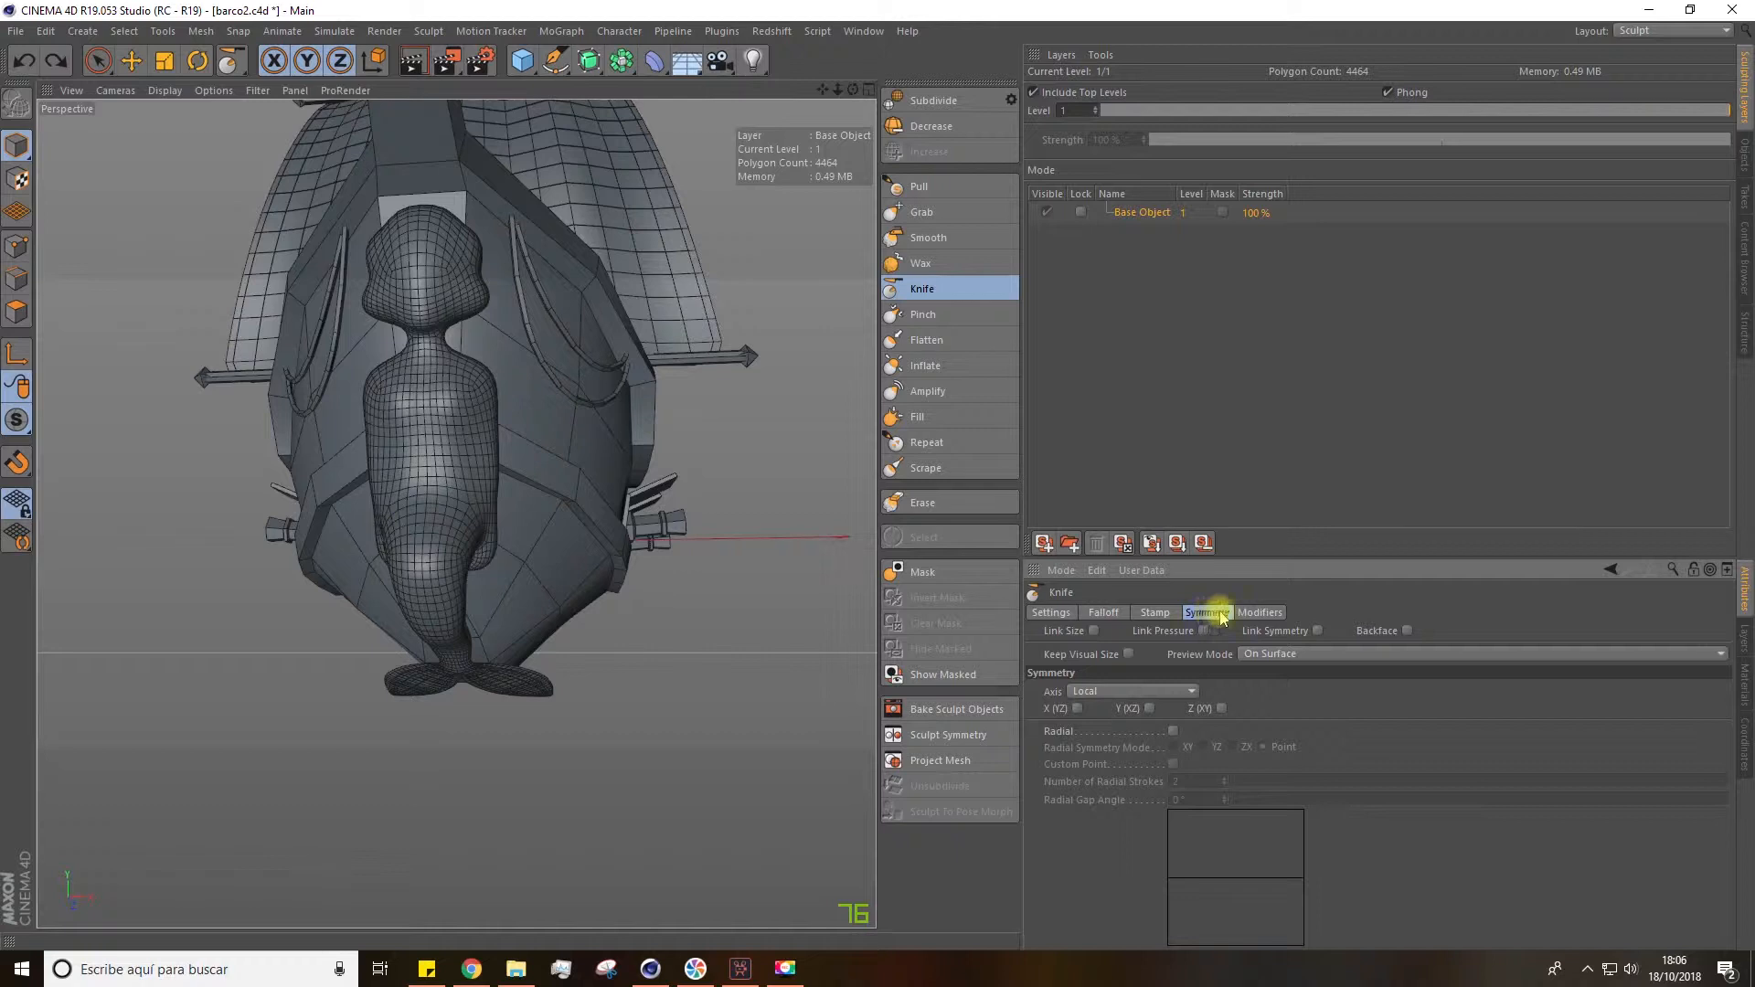
click(1078, 708)
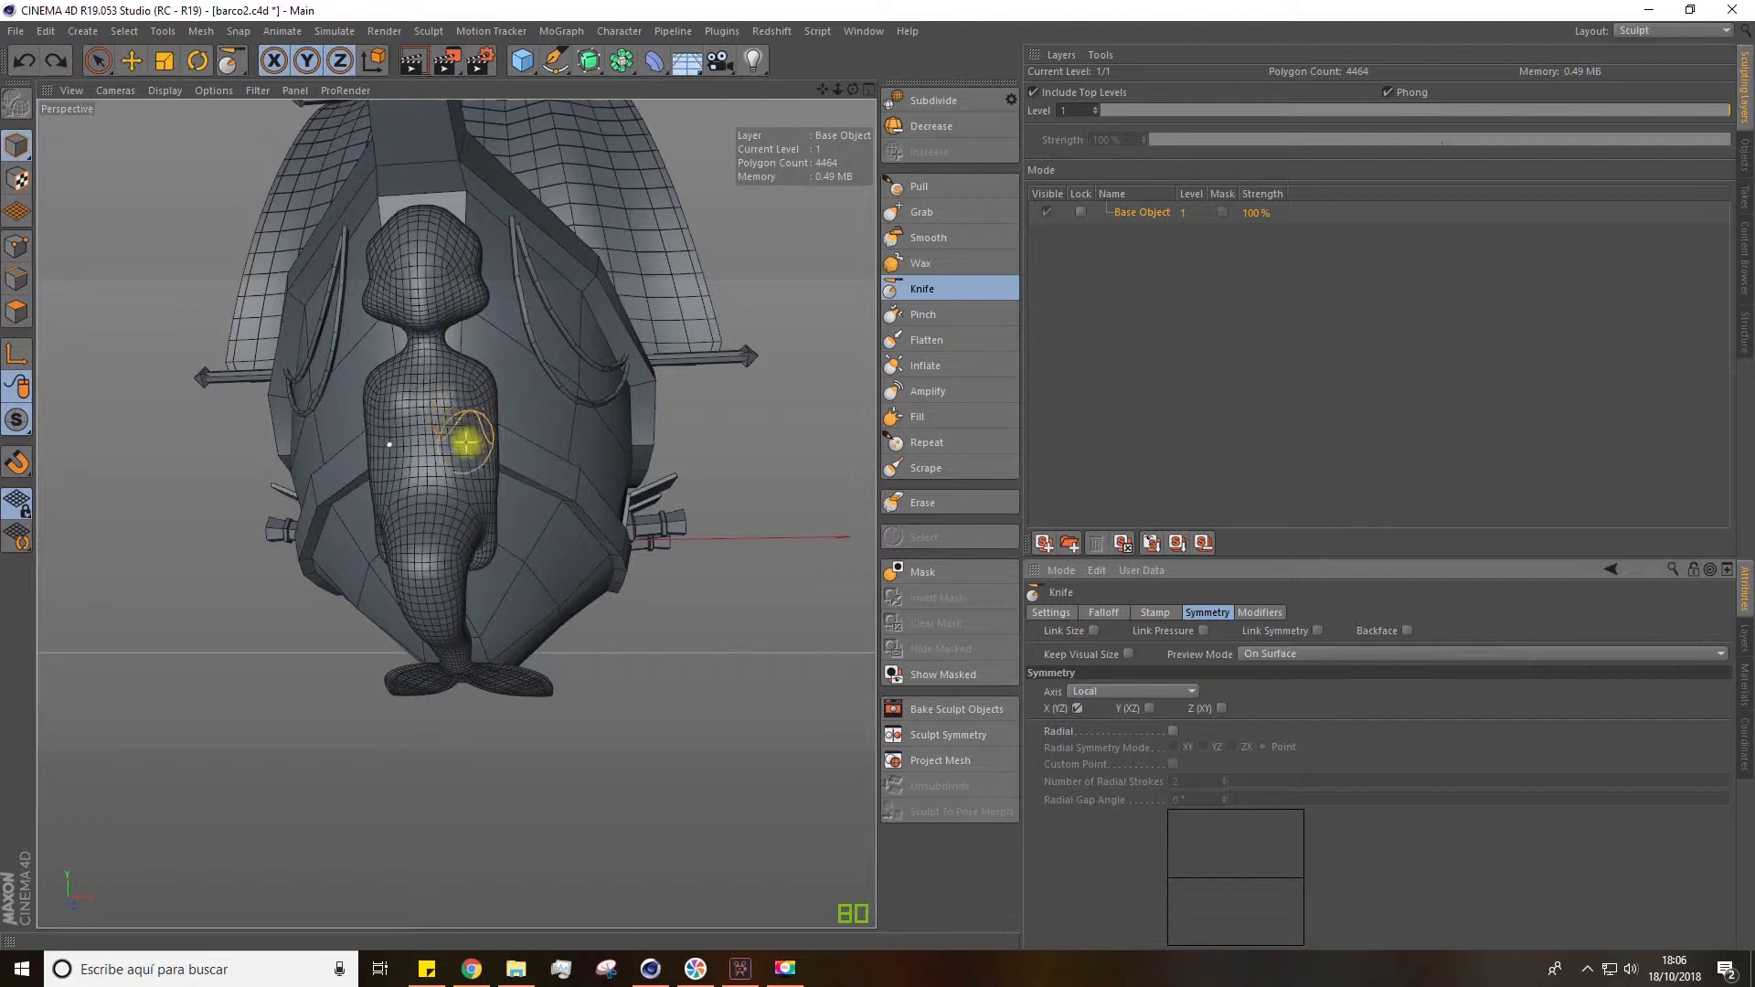
Carve mirrored grooves separating the SIRENA figurehead's arms from the torso with the Knife brush at size 17, smoothing near the shoulders.
mouse_move(464, 418)
alt+mouse_down()
mouse_move(490, 419)
mouse_move(463, 403)
alt+mouse_up()
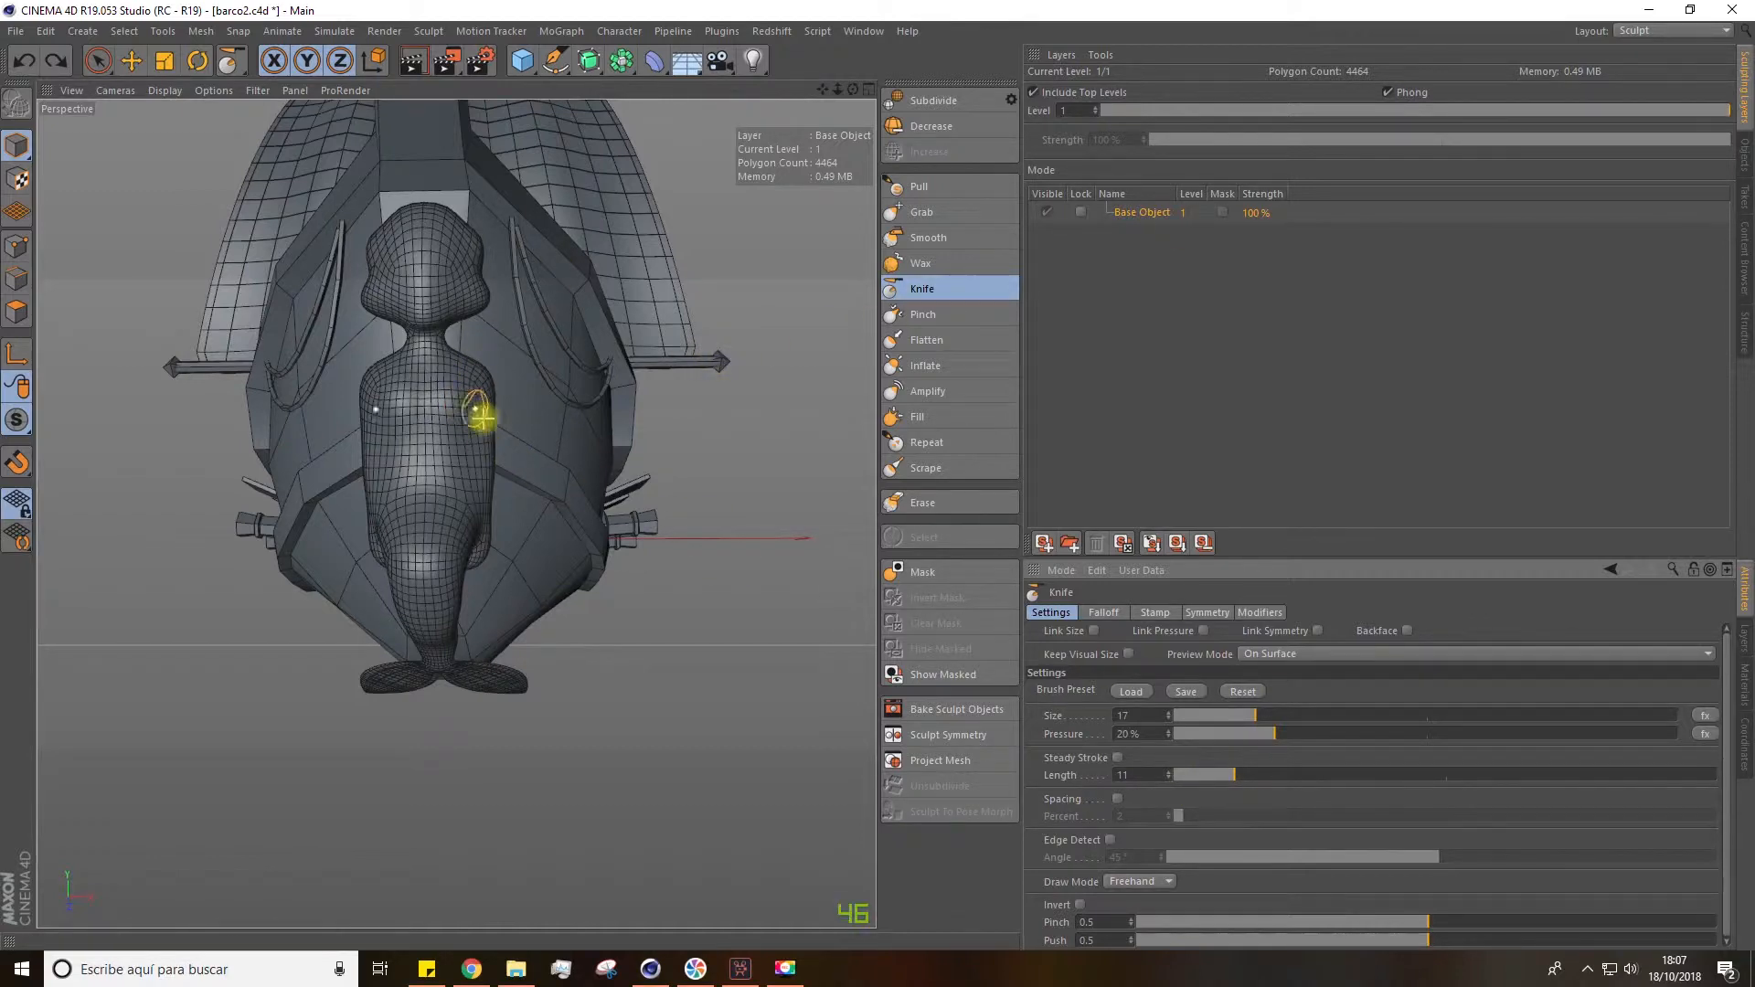
alt+drag(558, 531, 451, 451)
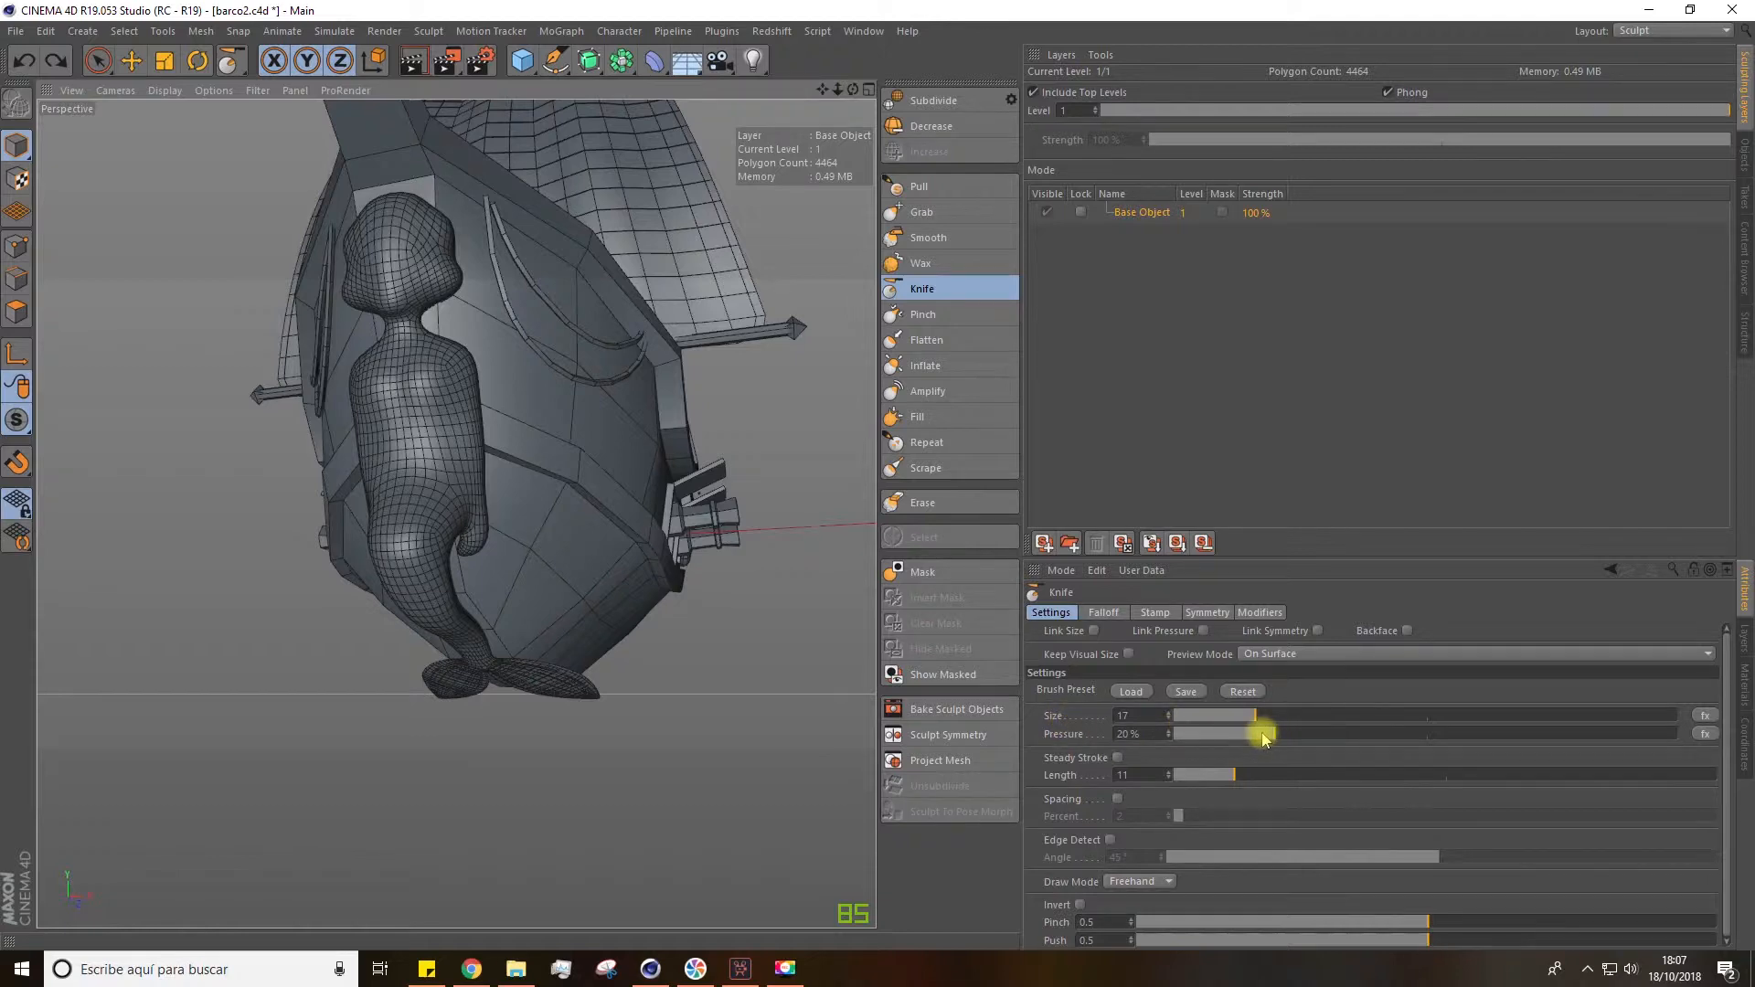
alt+right_drag(429, 505, 645, 530)
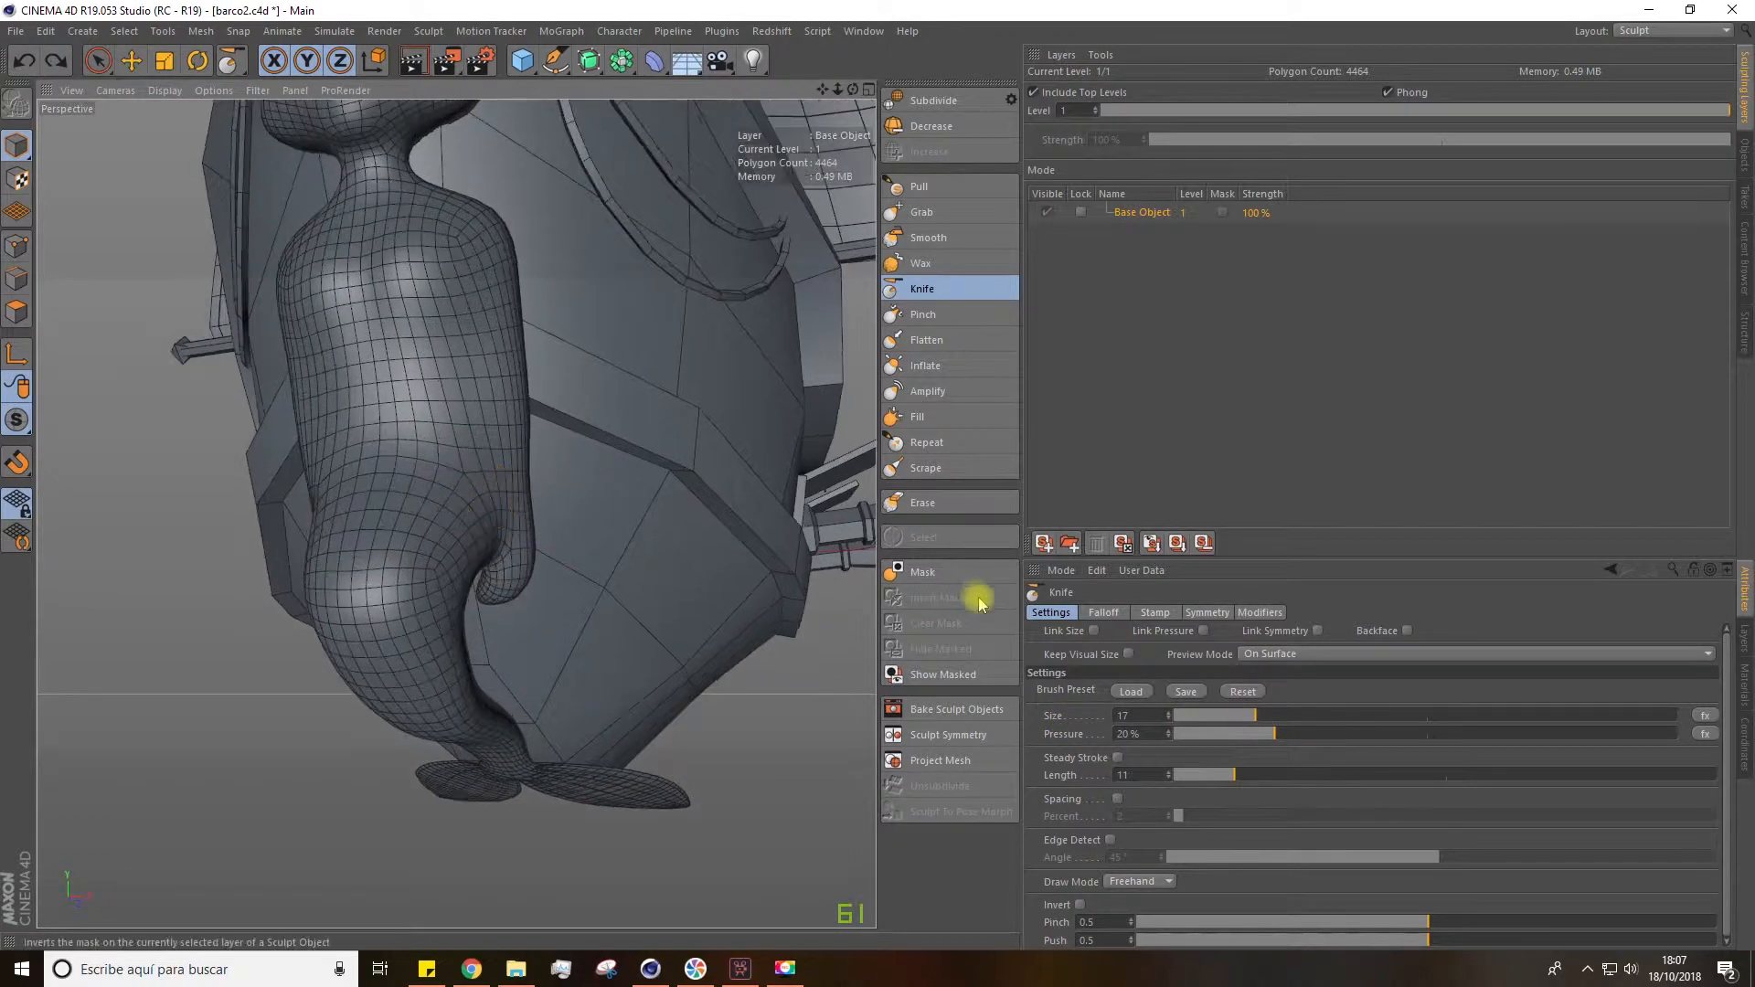
click(1208, 614)
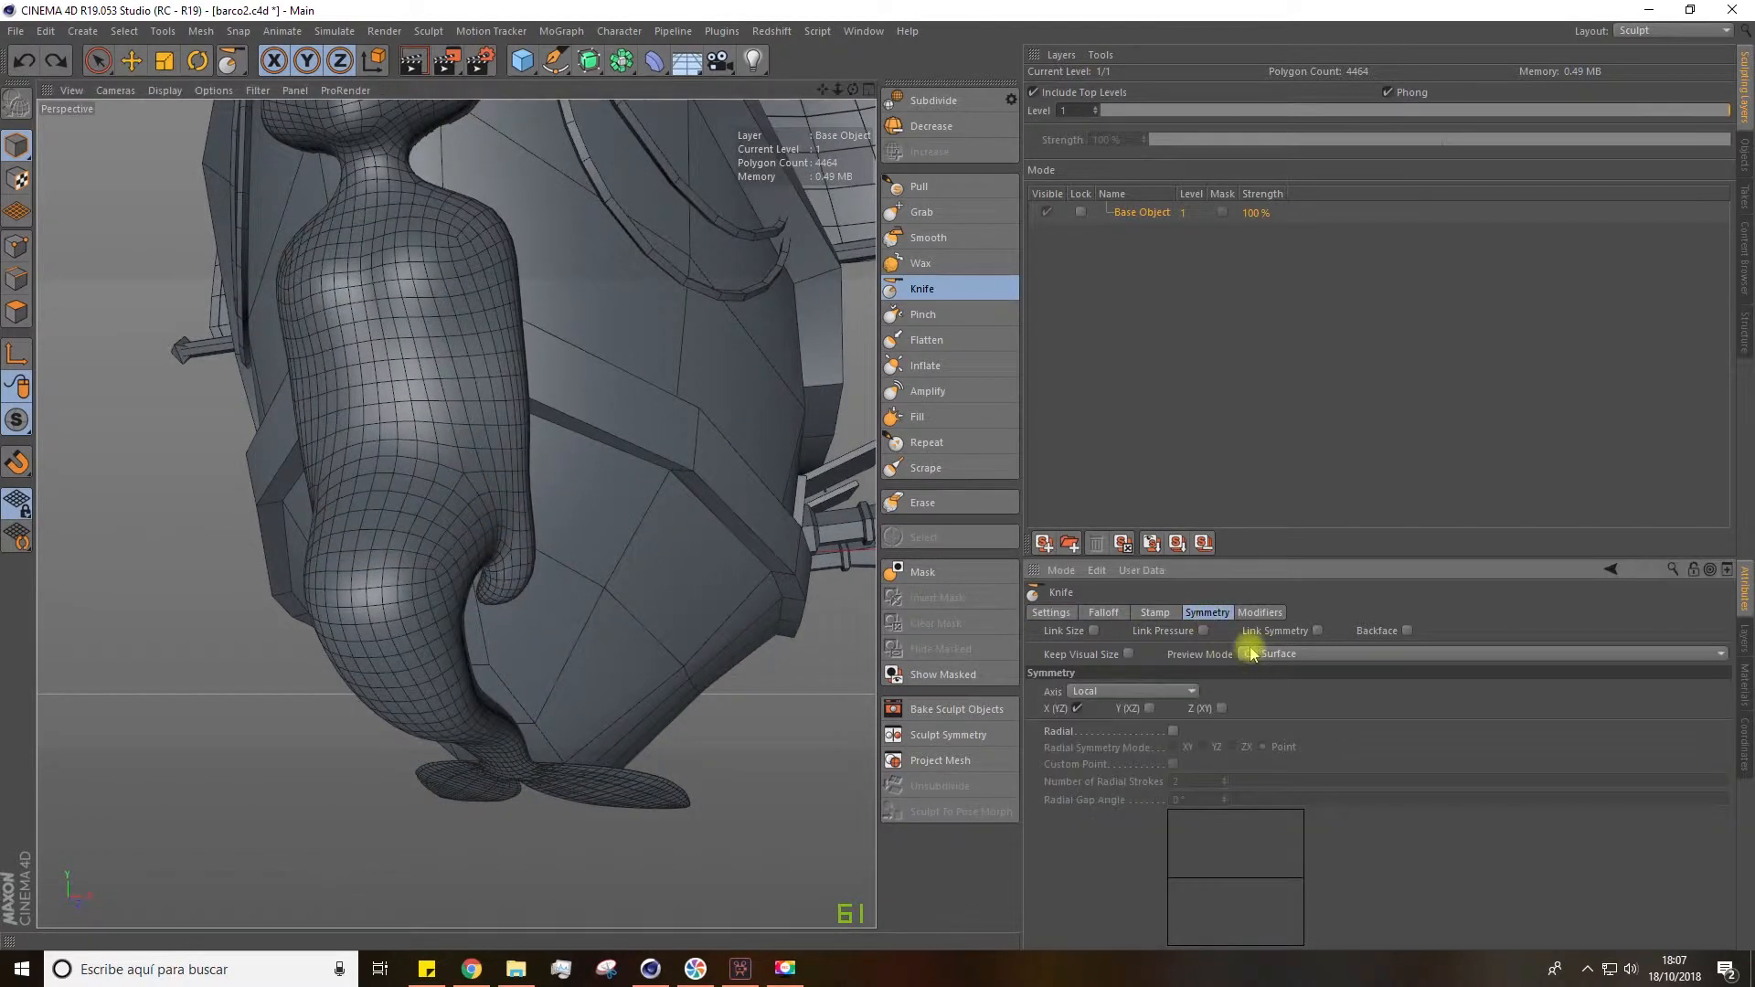
click(1077, 709)
alt+drag(498, 513, 486, 519)
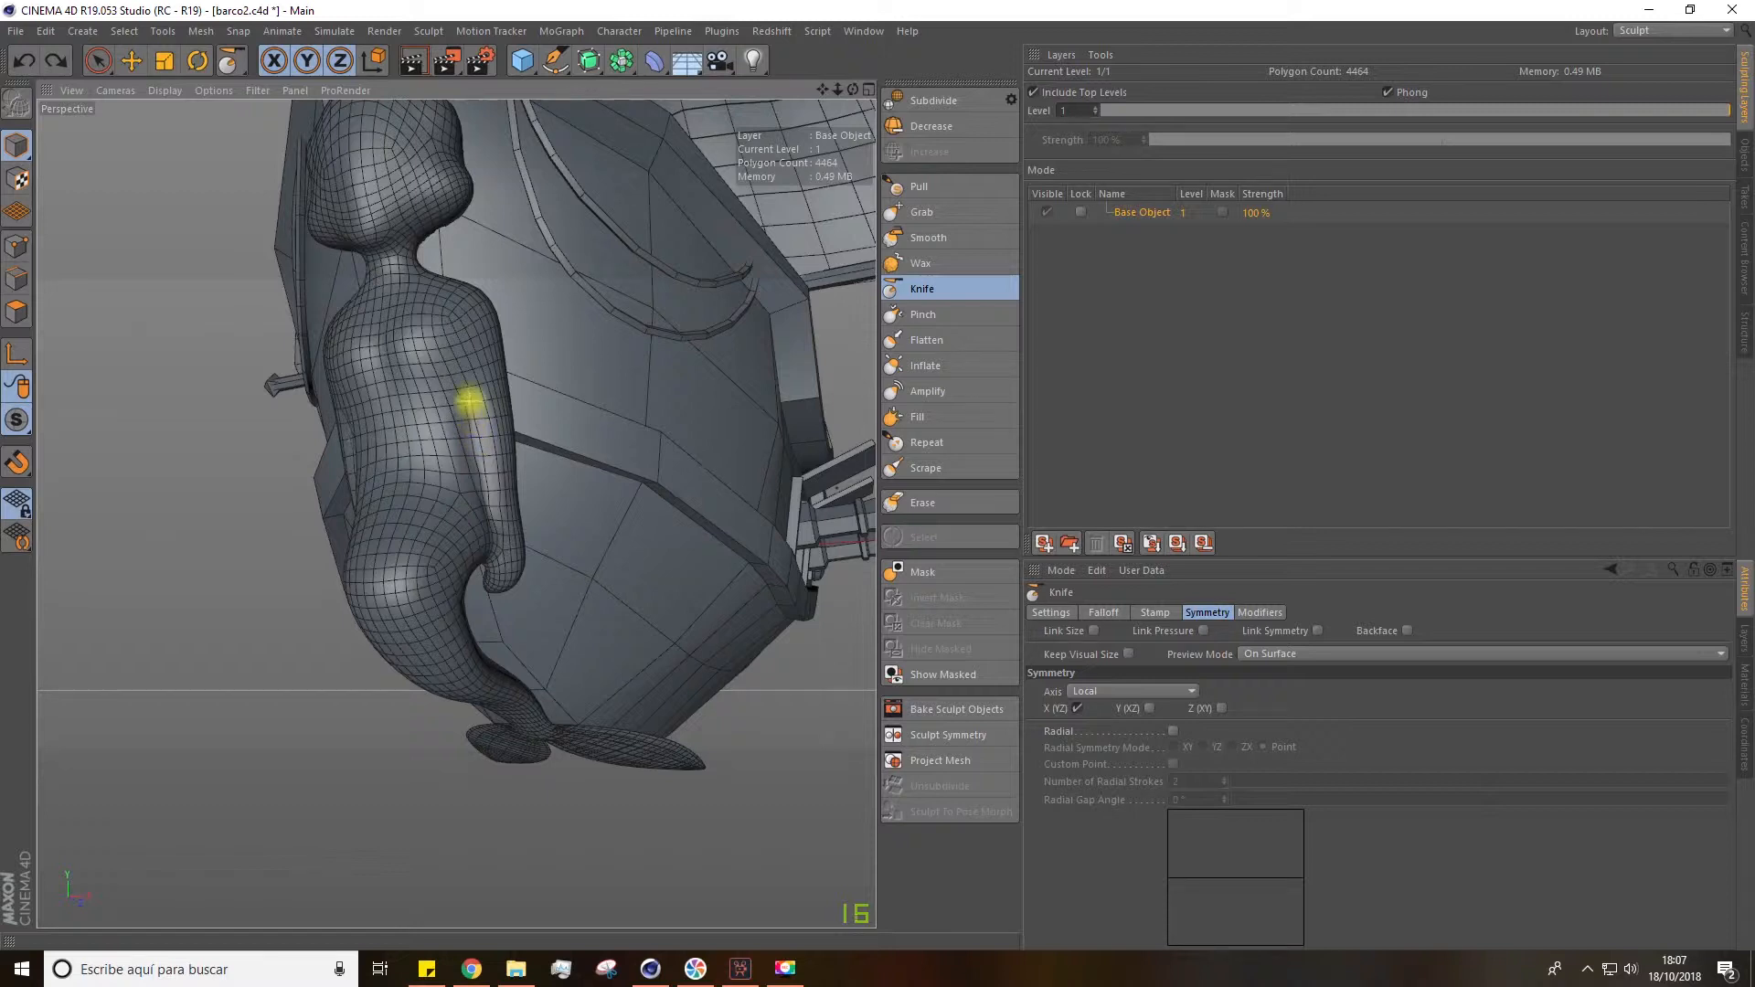
alt+drag(478, 392, 504, 381)
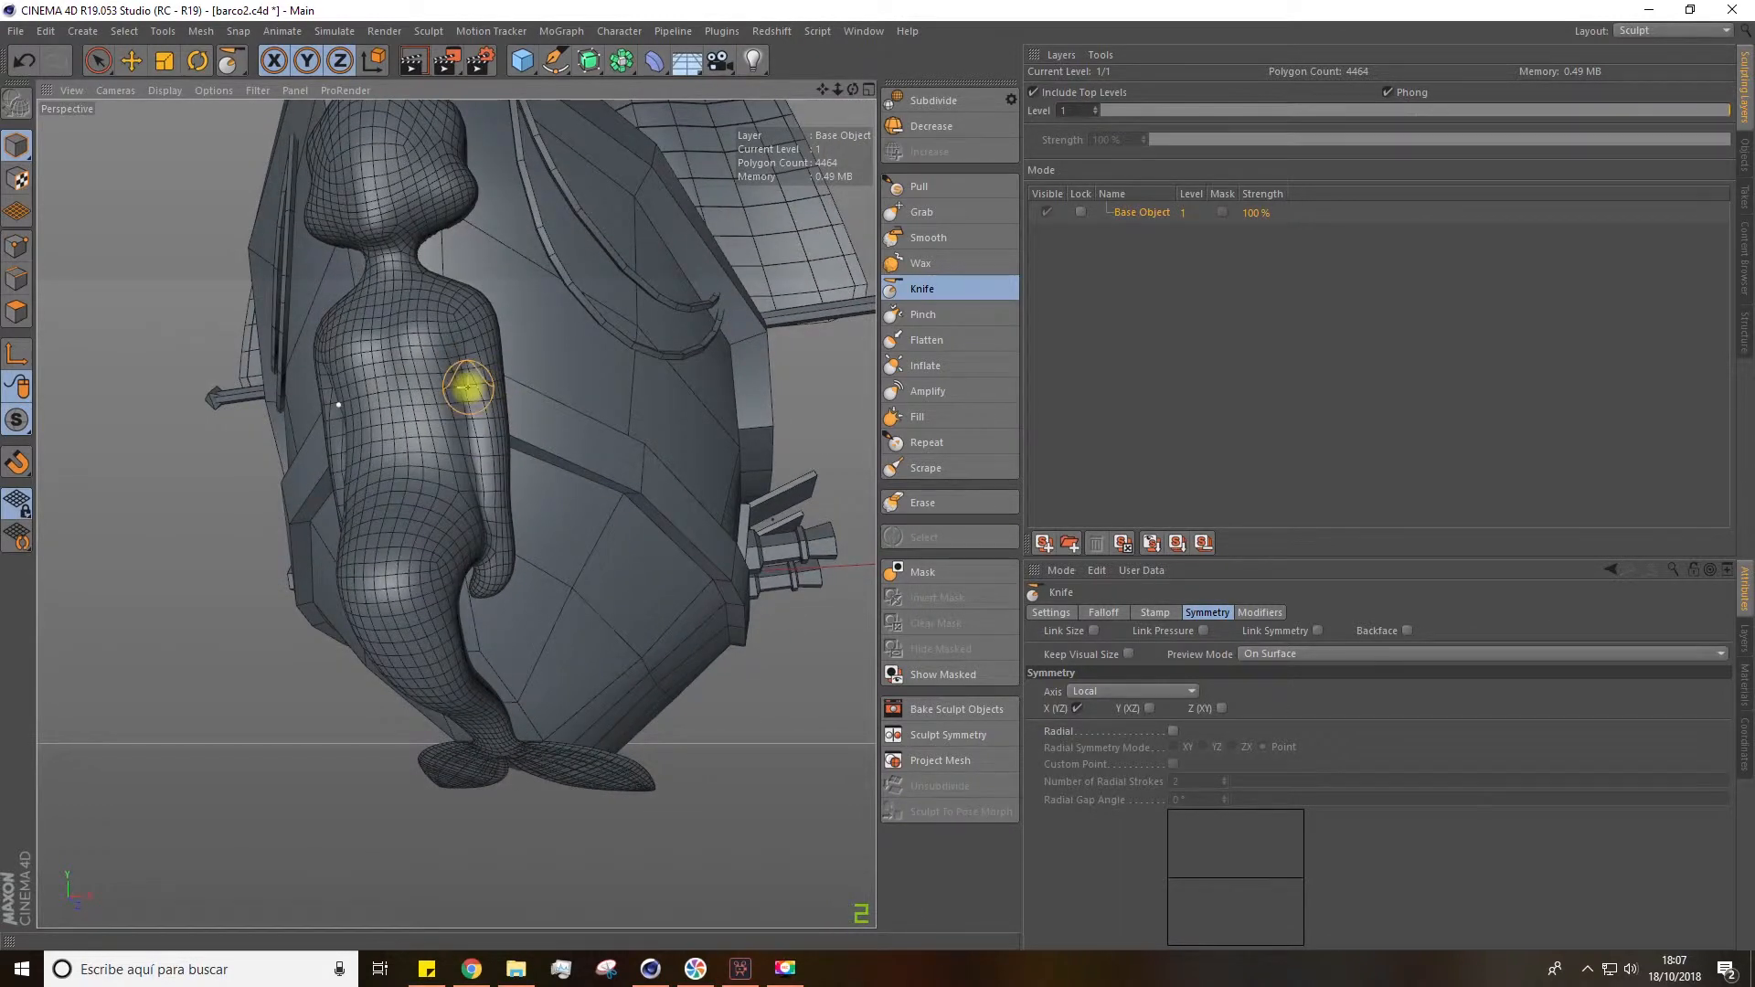
mouse_move(457, 408)
shift+mouse_down()
mouse_move(466, 485)
mouse_move(487, 491)
mouse_move(480, 364)
mouse_move(475, 533)
mouse_move(490, 384)
mouse_move(458, 399)
mouse_move(447, 316)
shift+mouse_up()
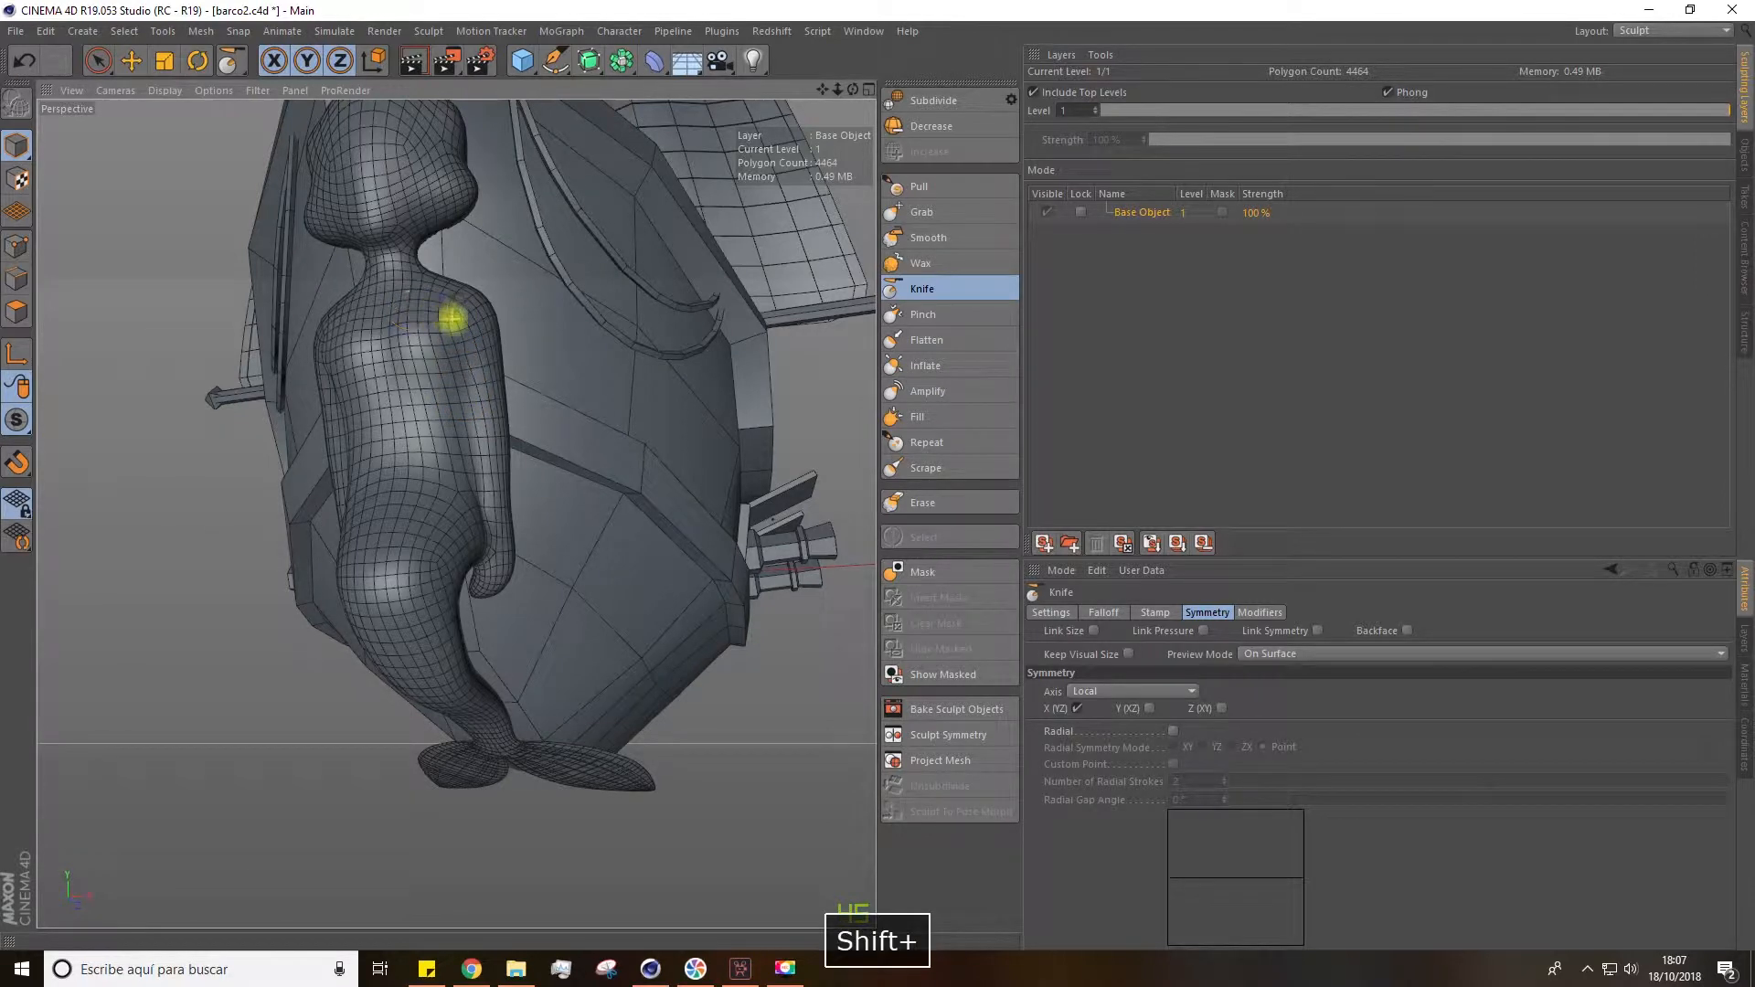
Refine the arm contours along the figurehead's side and underside with mirrored Knife strokes, smoothing around the shoulder.
alt+drag(463, 447, 652, 530)
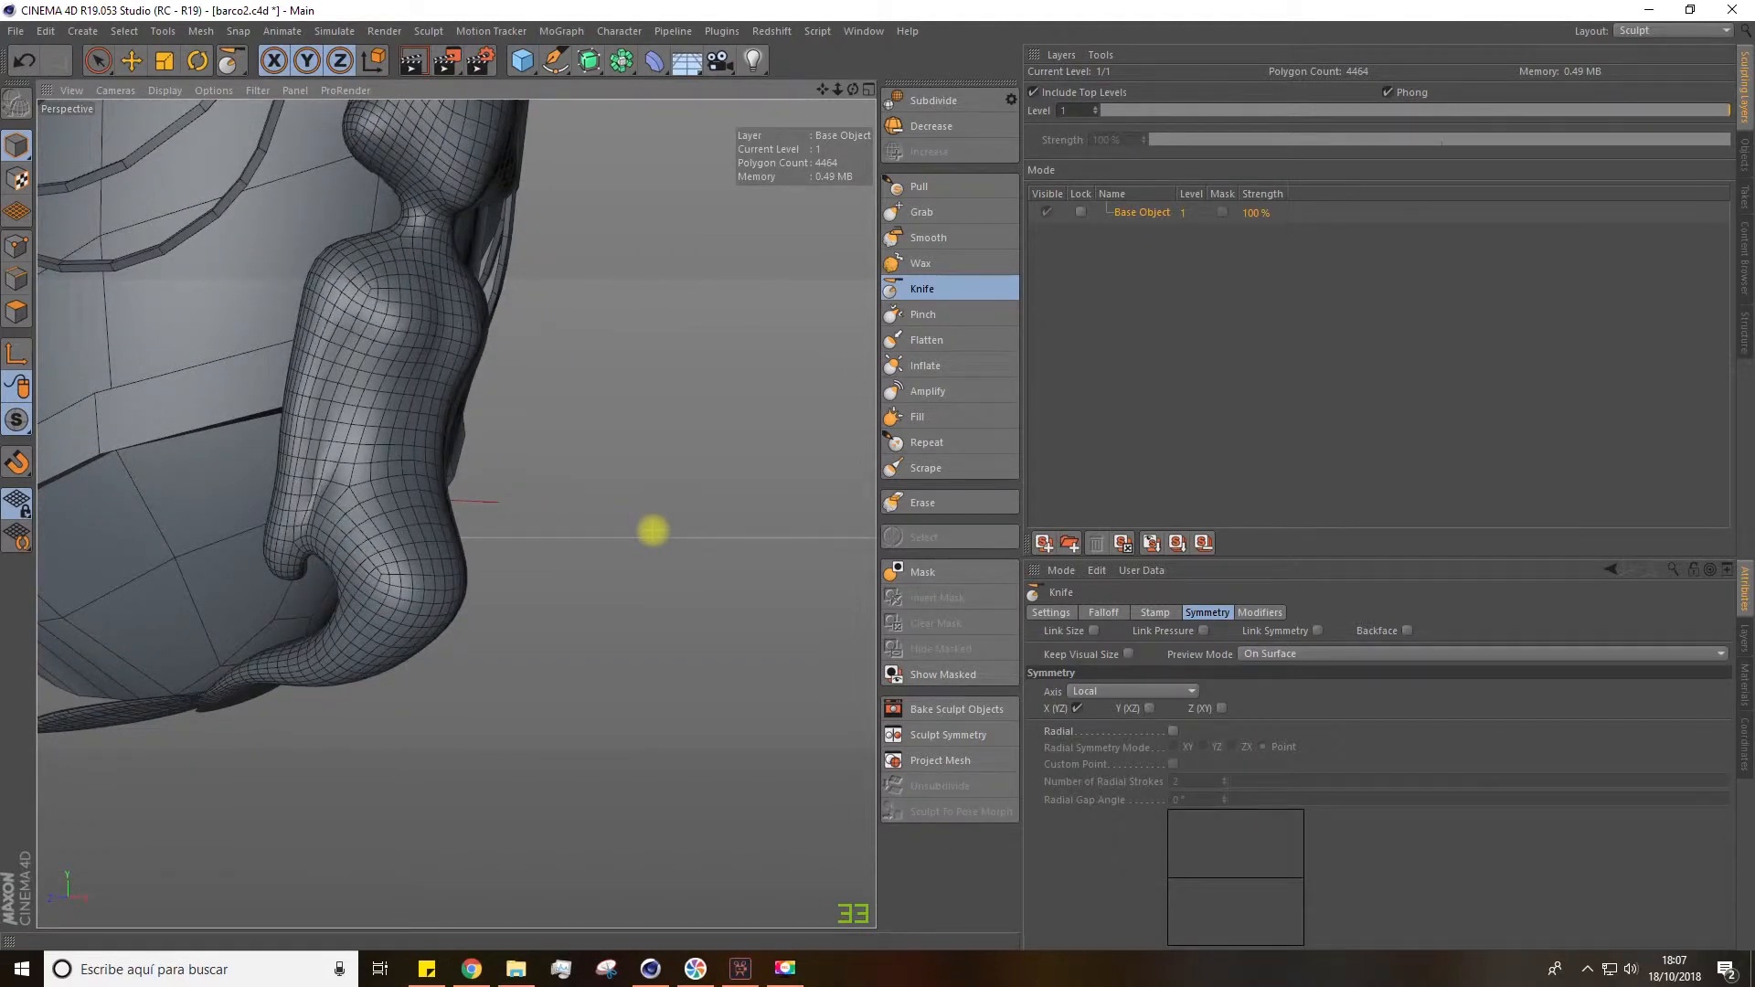
alt+drag(561, 545, 627, 403)
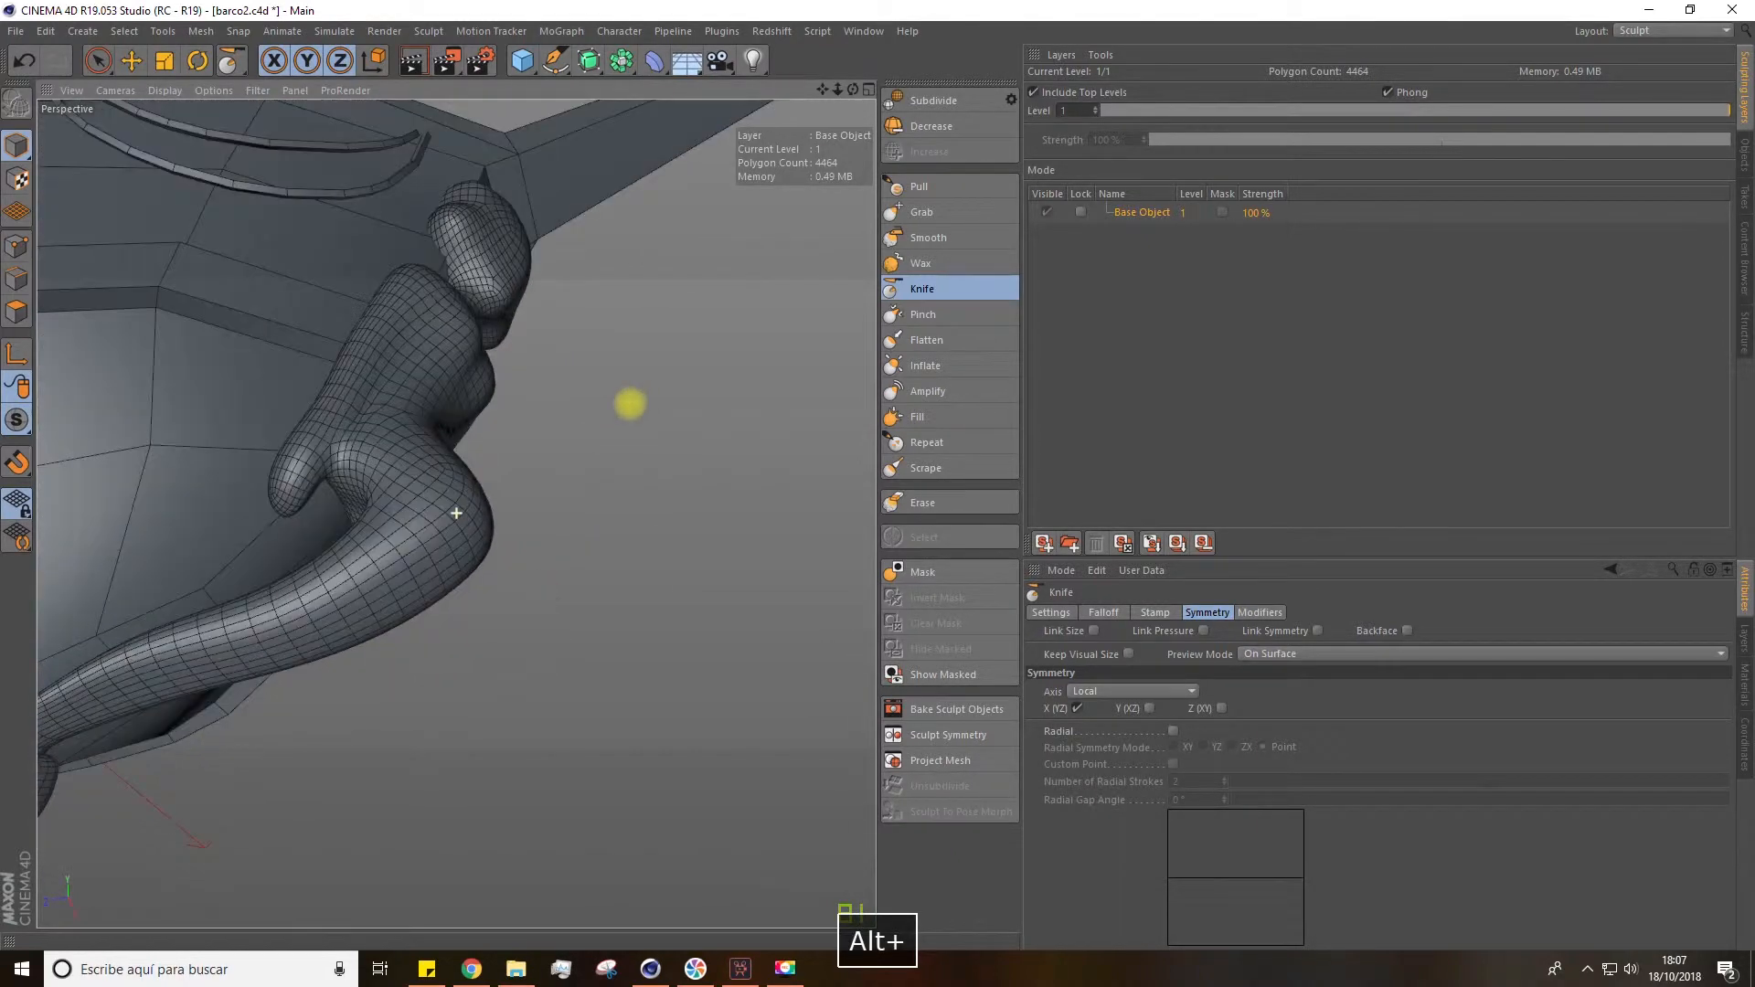
alt+drag(366, 422, 365, 435)
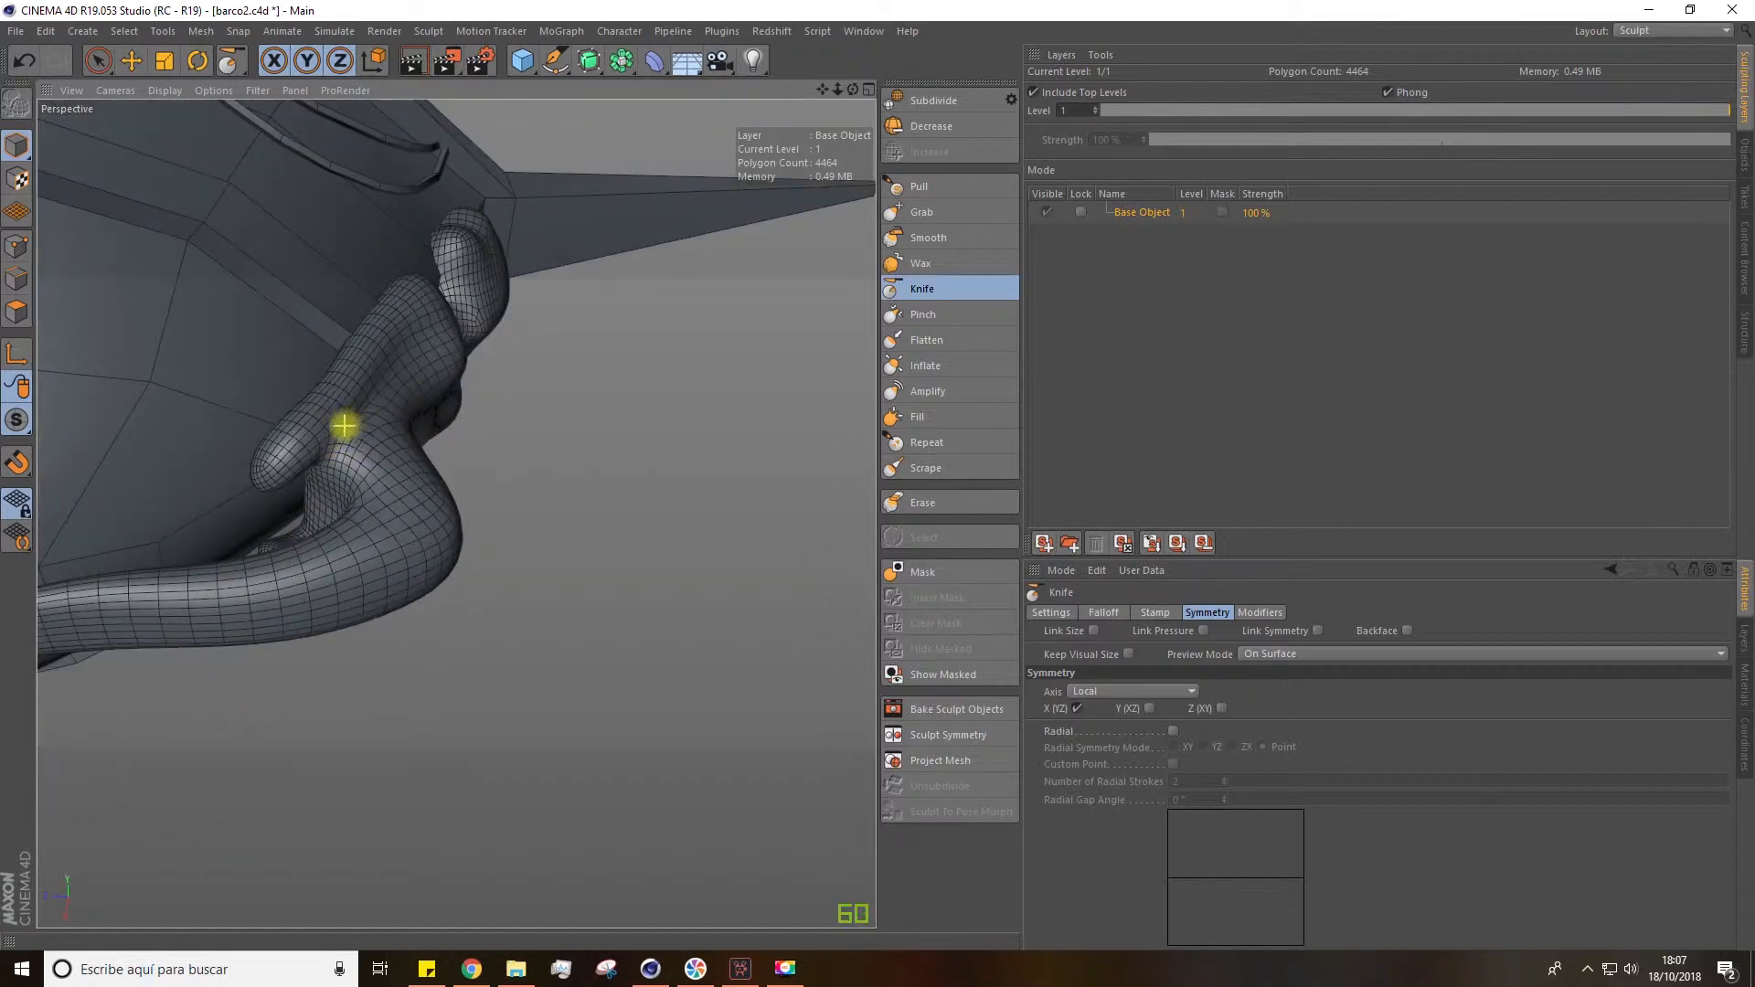
mouse_move(313, 470)
alt+mouse_down()
mouse_move(369, 454)
mouse_move(243, 517)
mouse_move(391, 392)
alt+mouse_up()
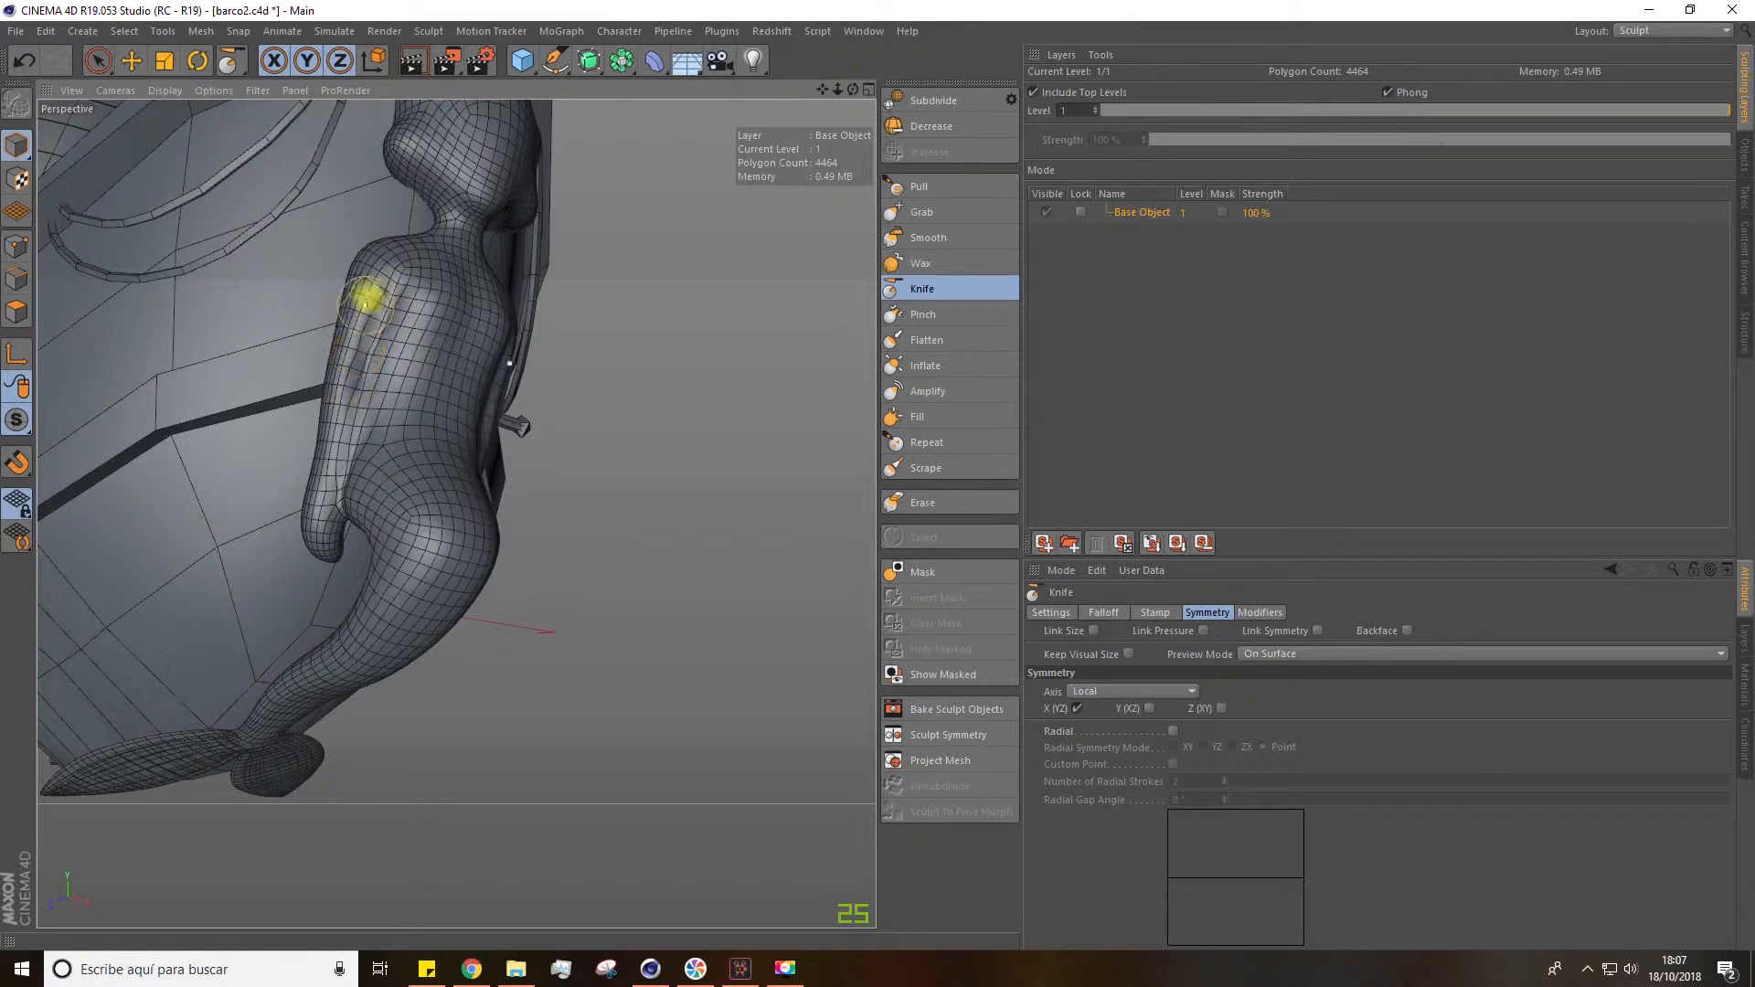
key(shift)
mouse_move(450, 400)
alt+mouse_down()
mouse_move(427, 412)
mouse_move(500, 389)
mouse_move(493, 420)
mouse_move(423, 408)
alt+mouse_up()
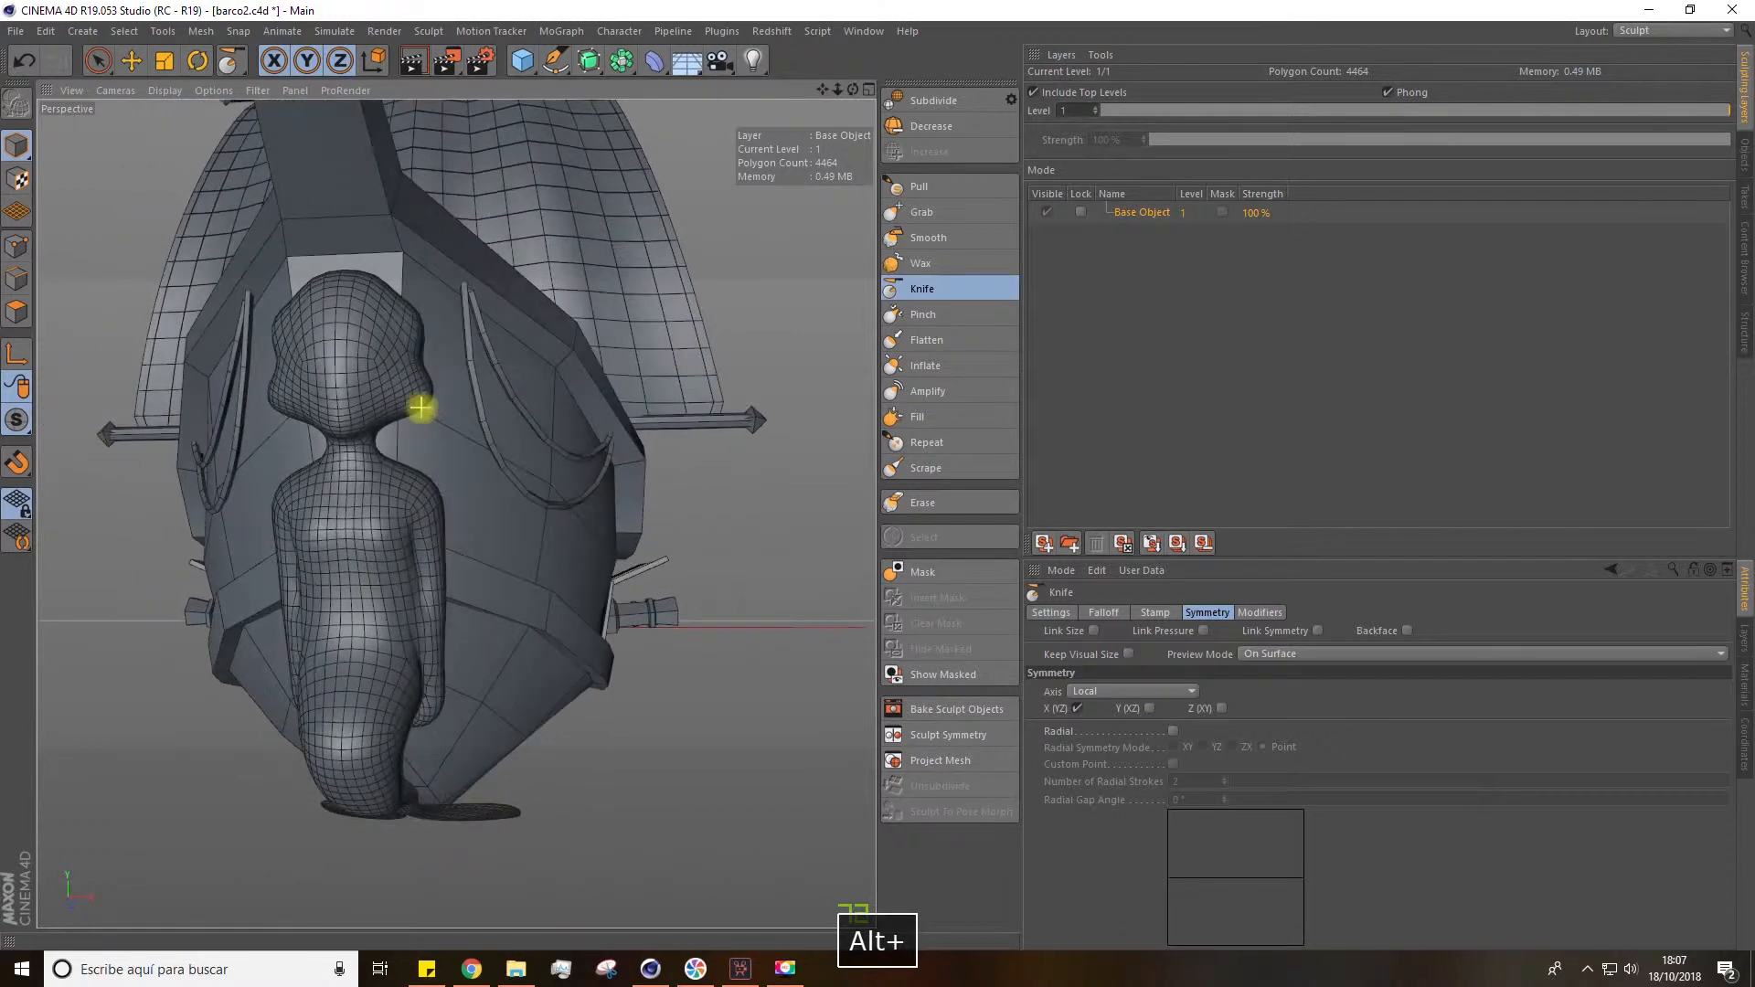
Set the Knife brush size to 10 and carve the figurehead's hairline, face and chest details.
click(1051, 612)
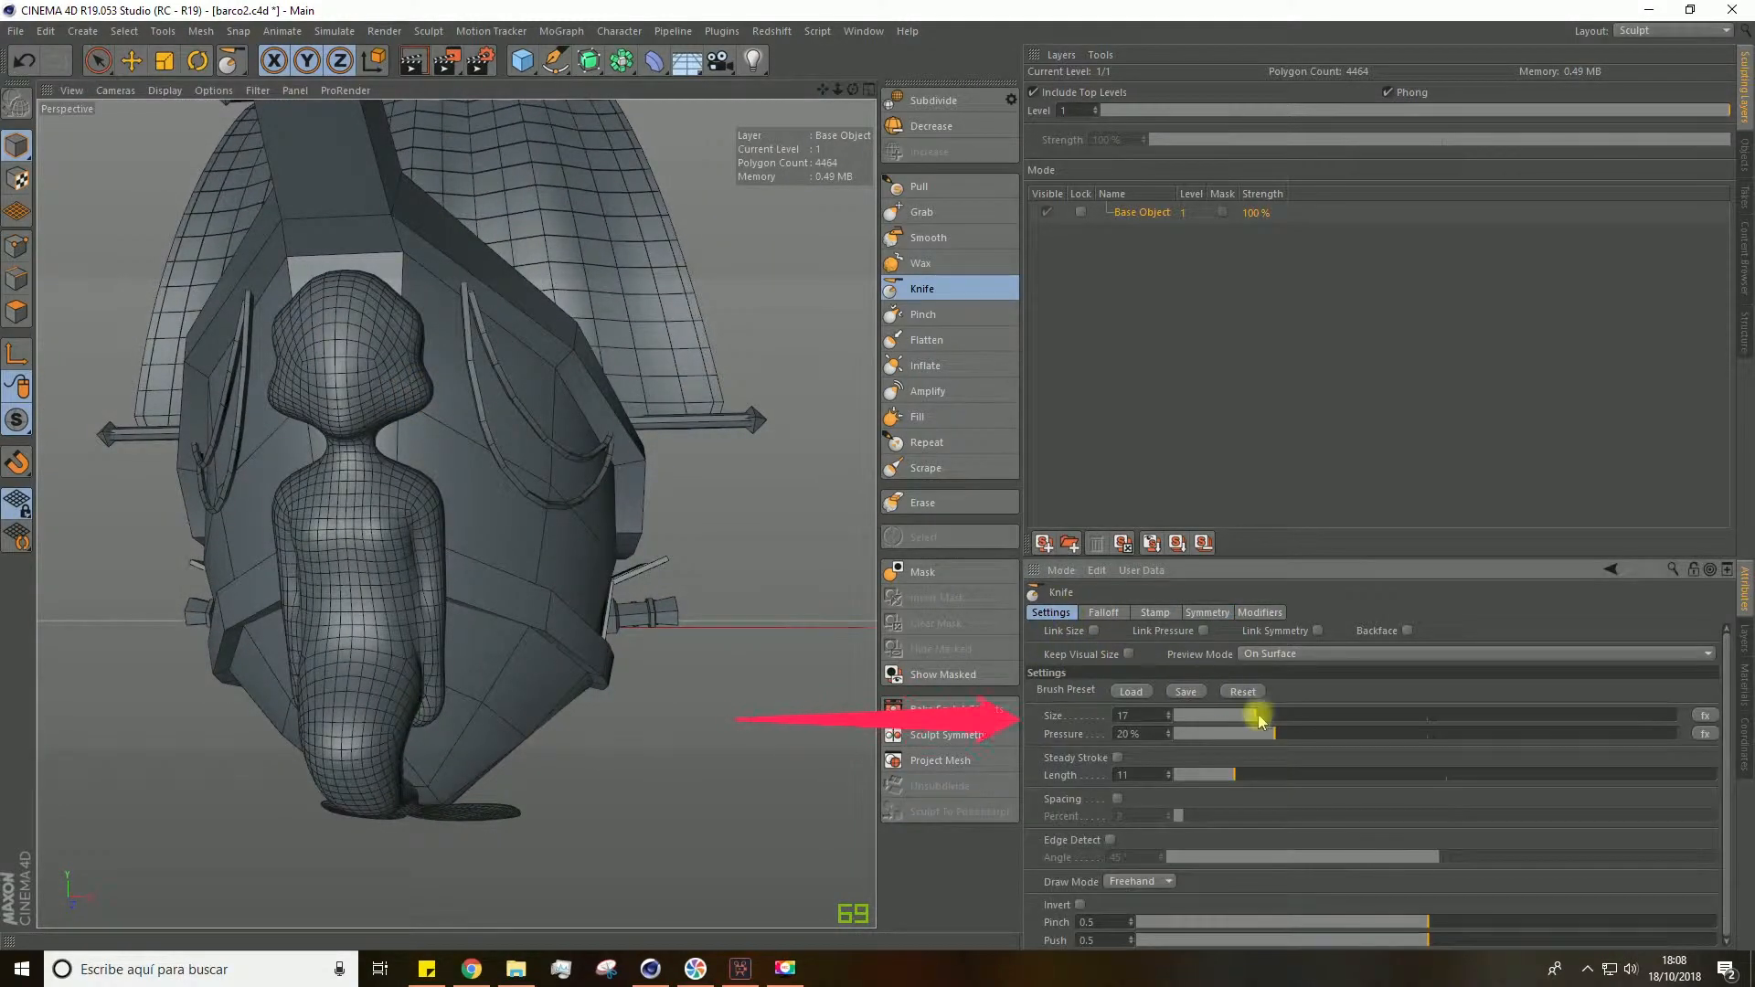
drag(1237, 724, 1219, 724)
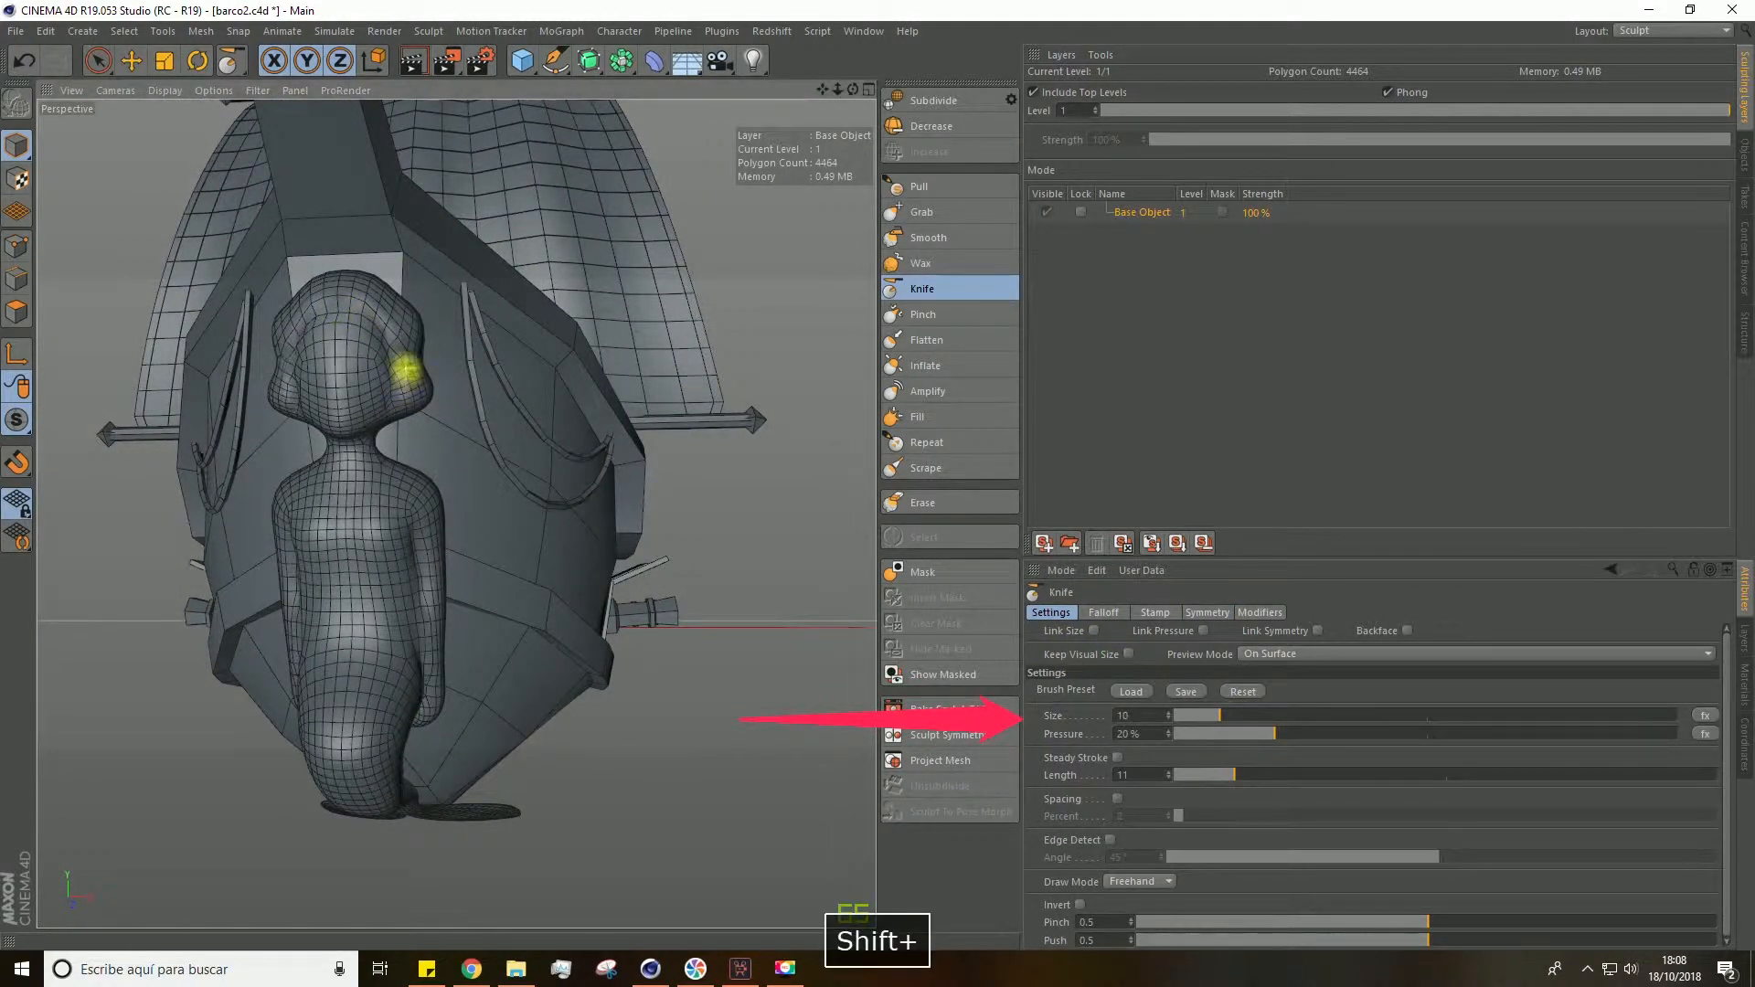
alt+drag(321, 329, 357, 321)
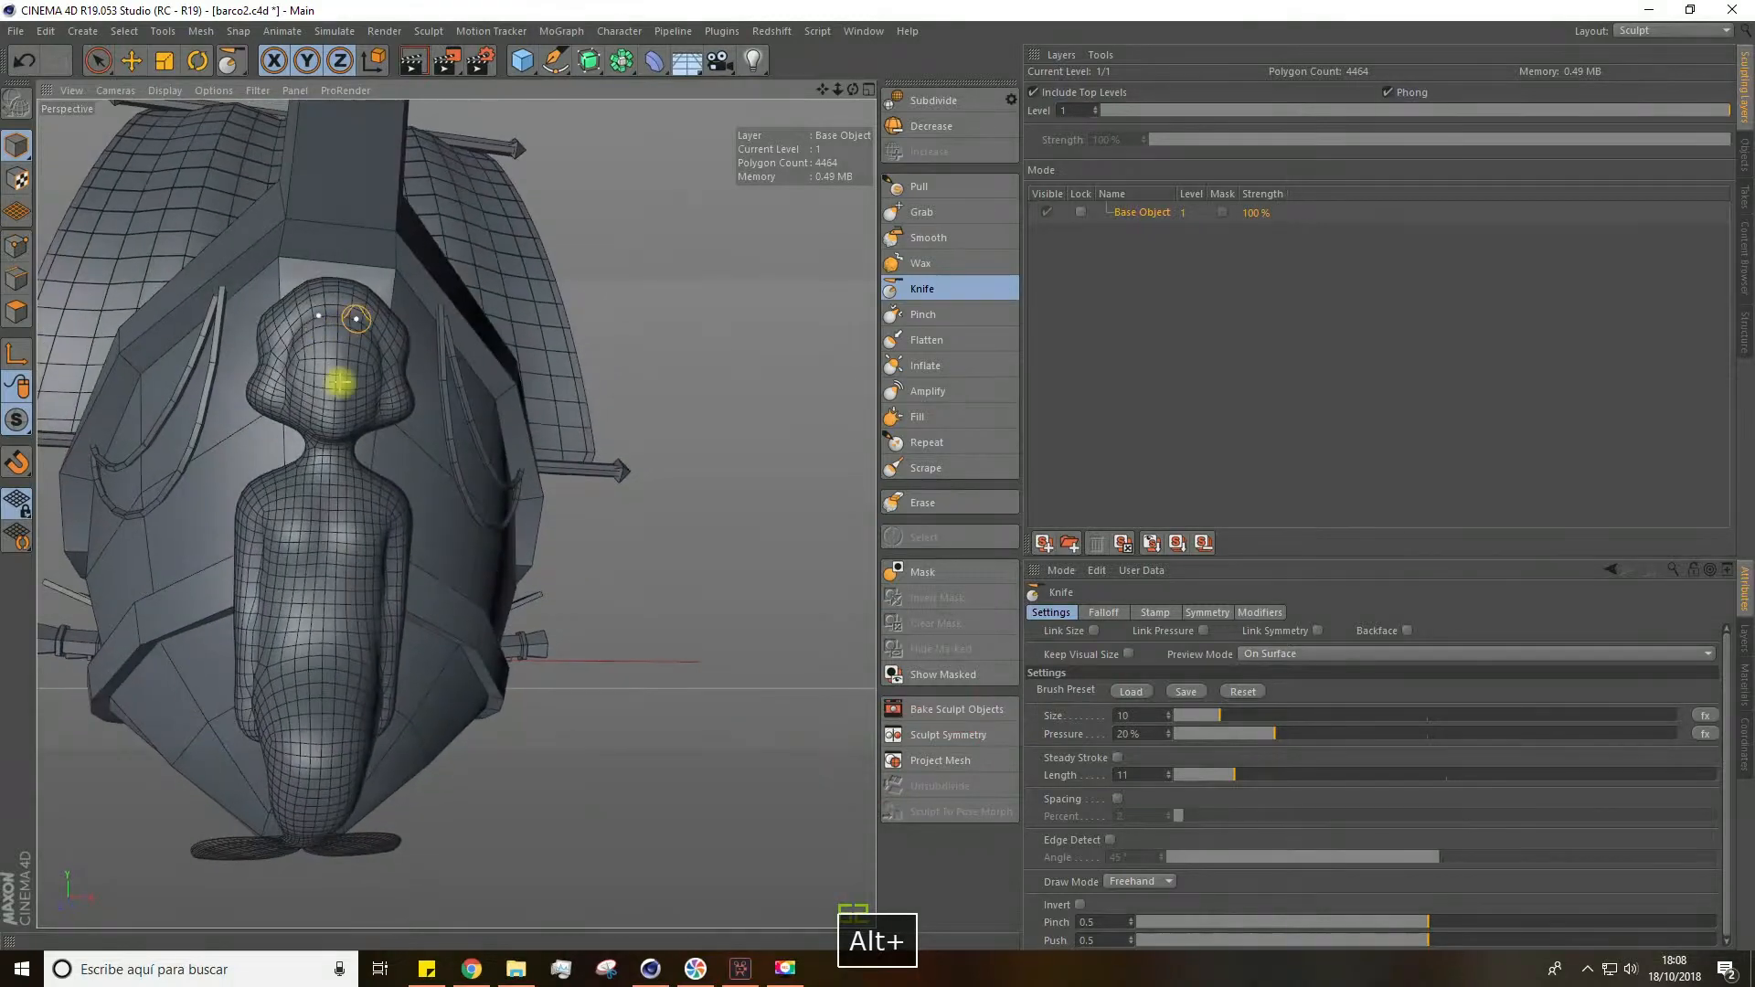
alt+drag(321, 568, 403, 655)
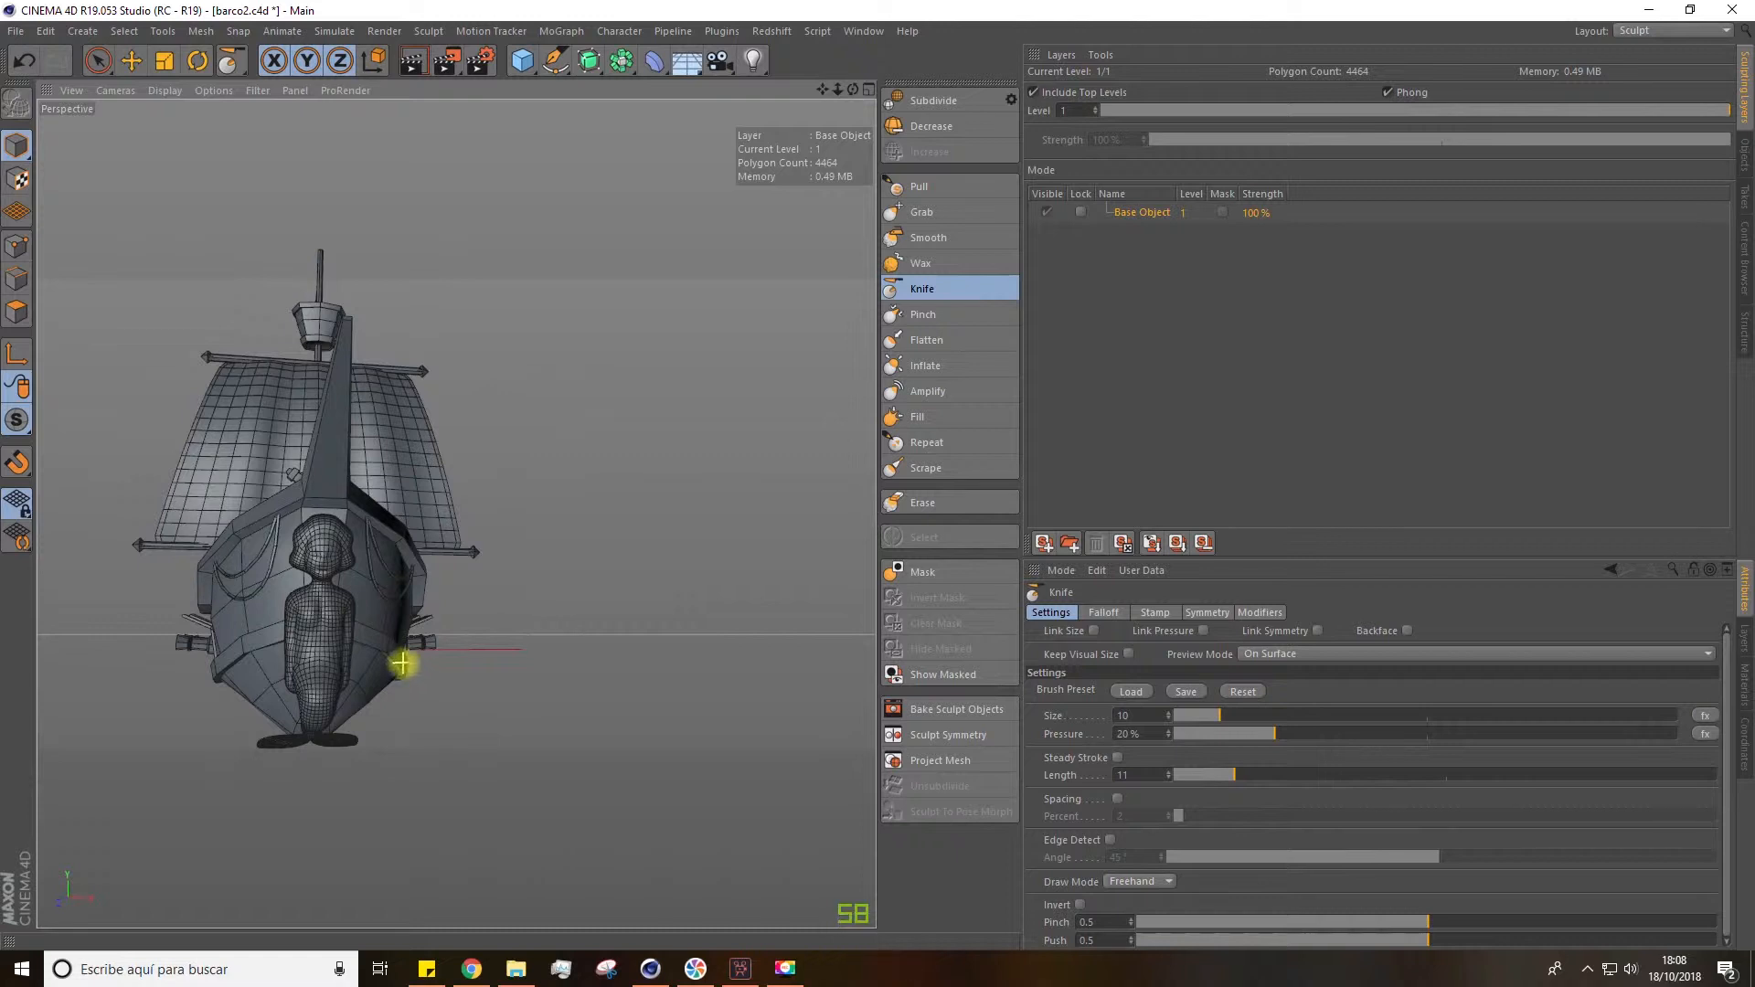
scroll(436, 625, up, 4)
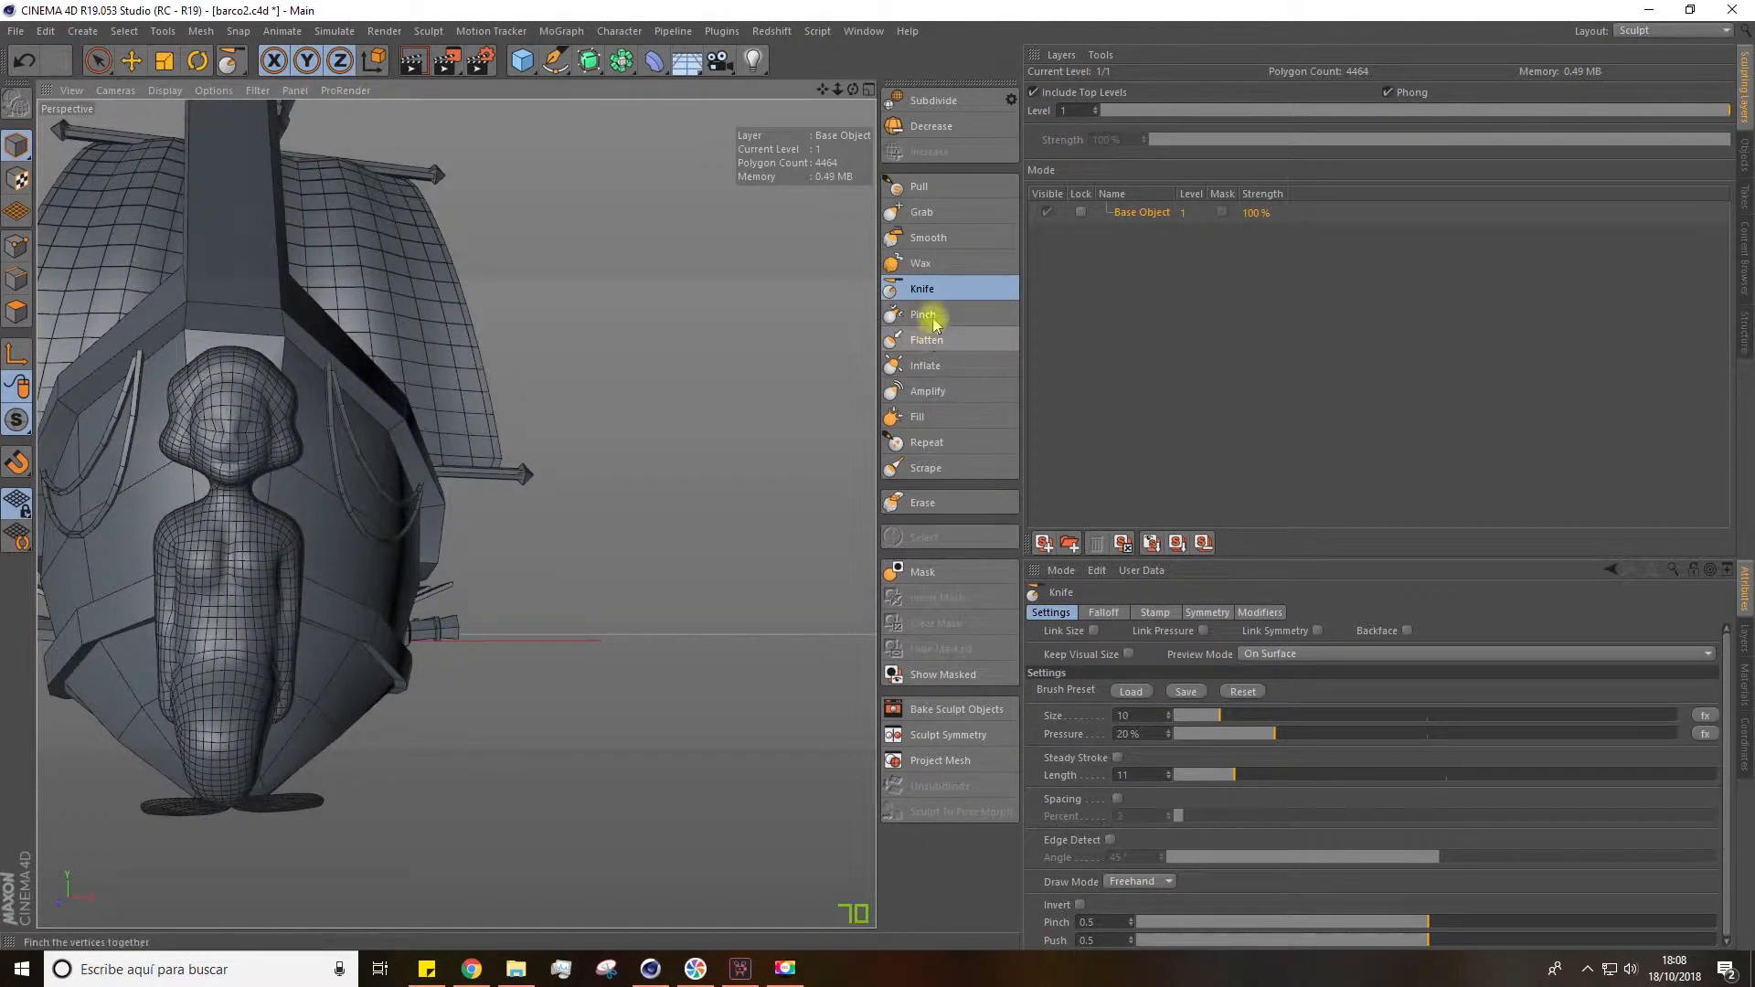
Reshape the figurehead's body with the Grab brush at sizes 29 and 14, undoing the stroke made at size 60.
click(923, 212)
mouse_move(391, 478)
alt+mouse_down()
mouse_move(411, 470)
mouse_move(331, 492)
alt+mouse_up()
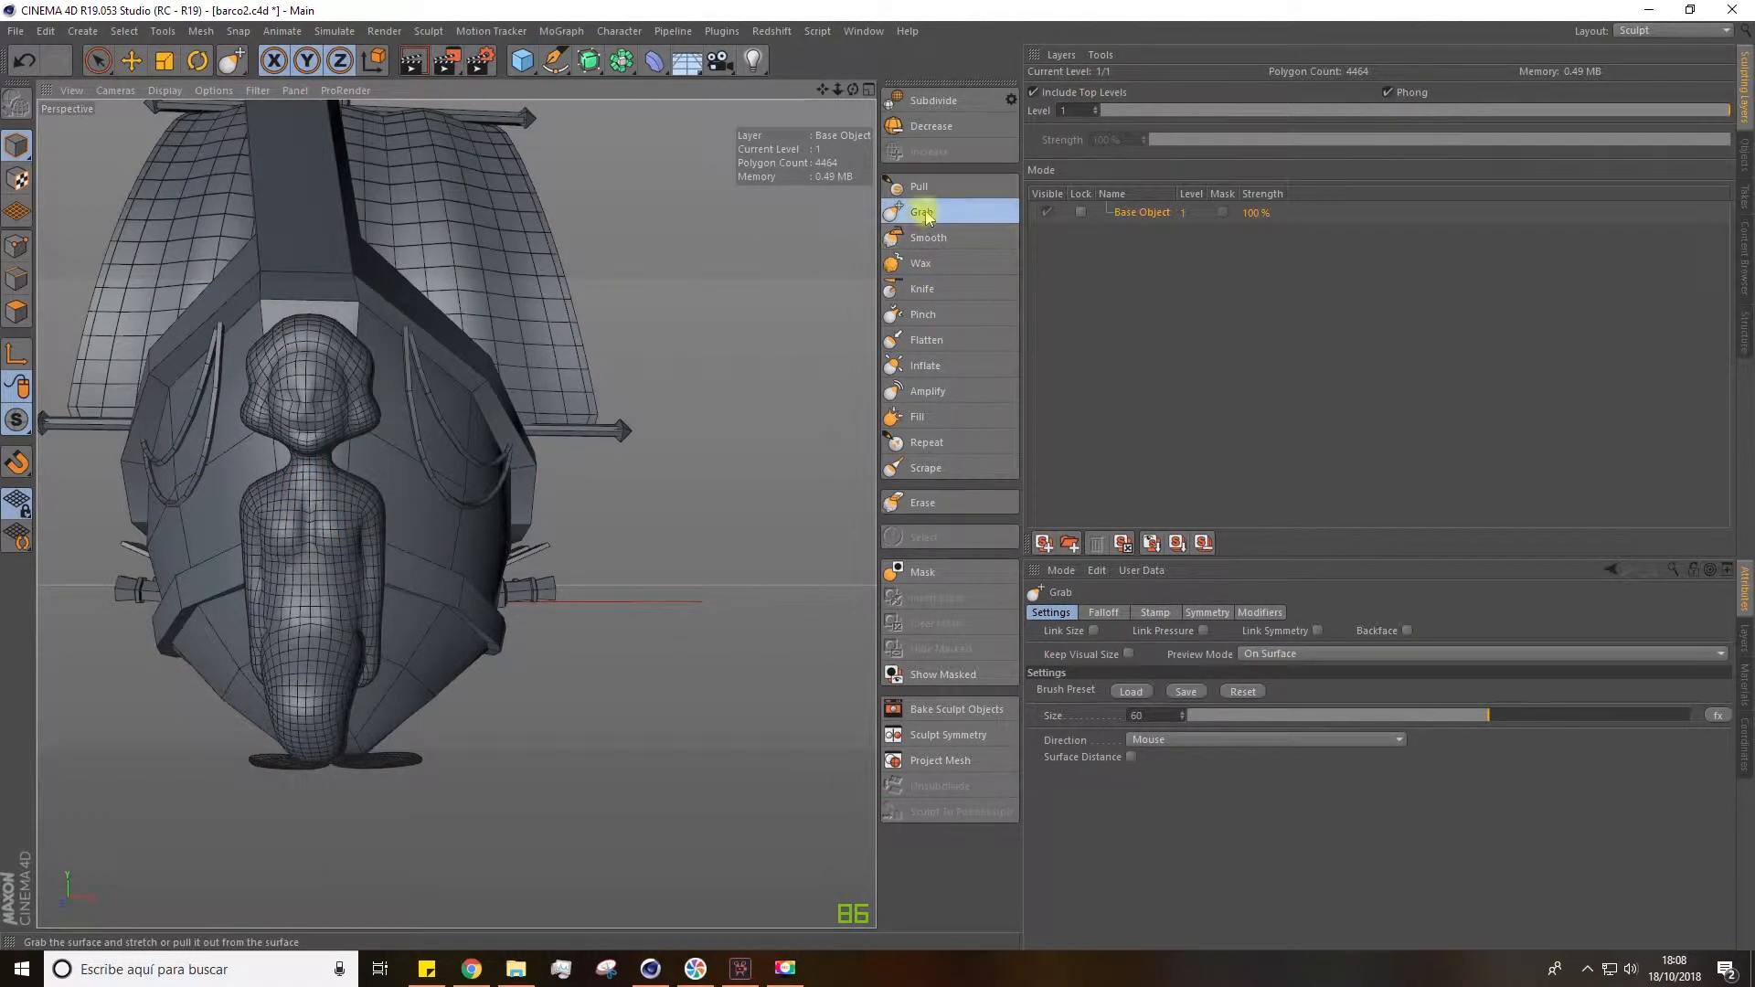
scroll(388, 512, up, 5)
scroll(387, 512, down, 4)
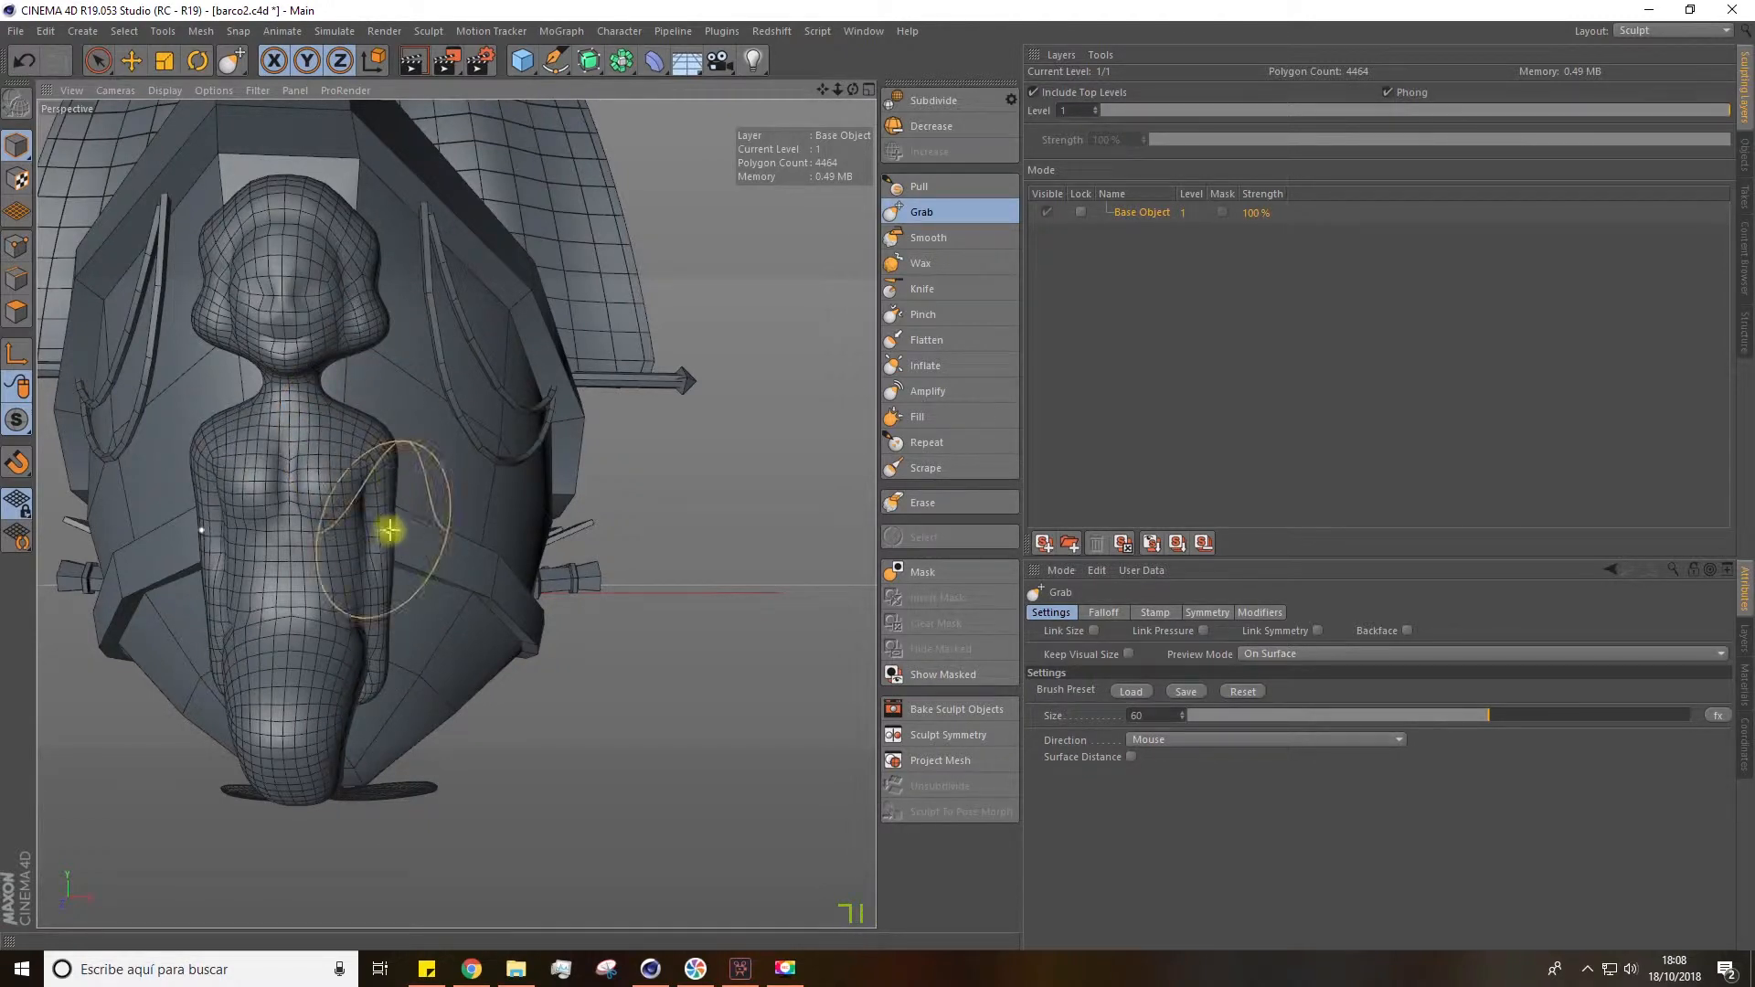
key(ctrl+z)
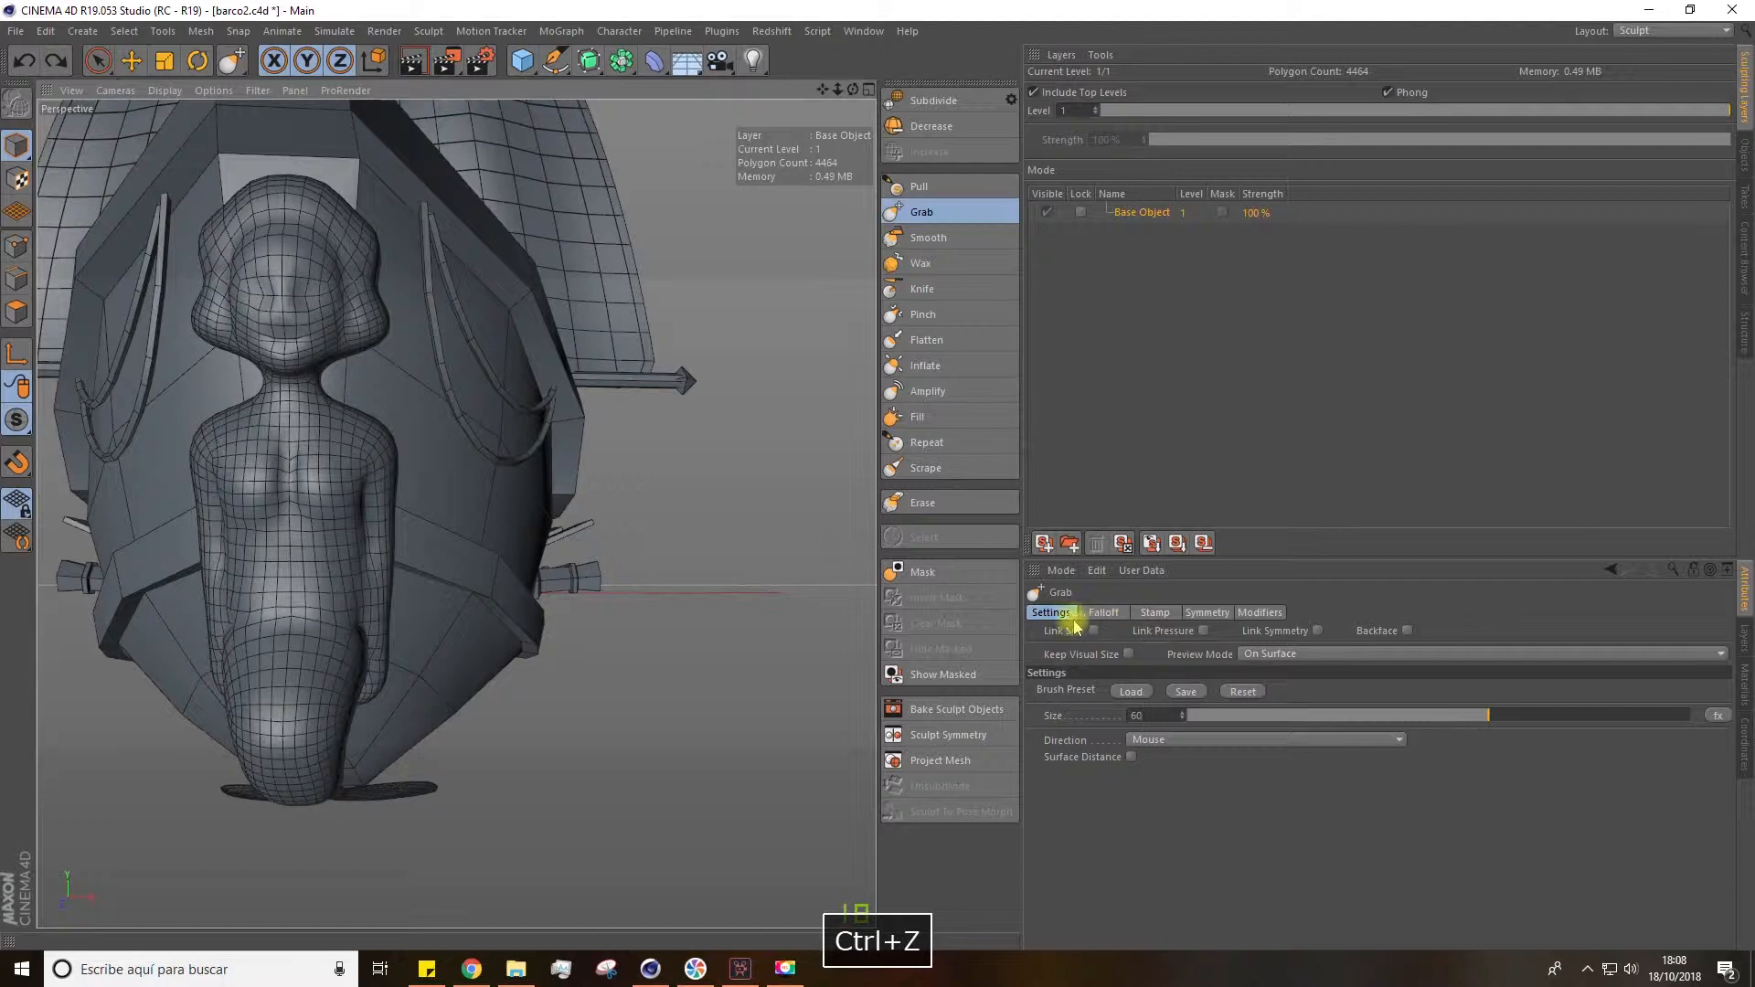
drag(1329, 718, 1345, 723)
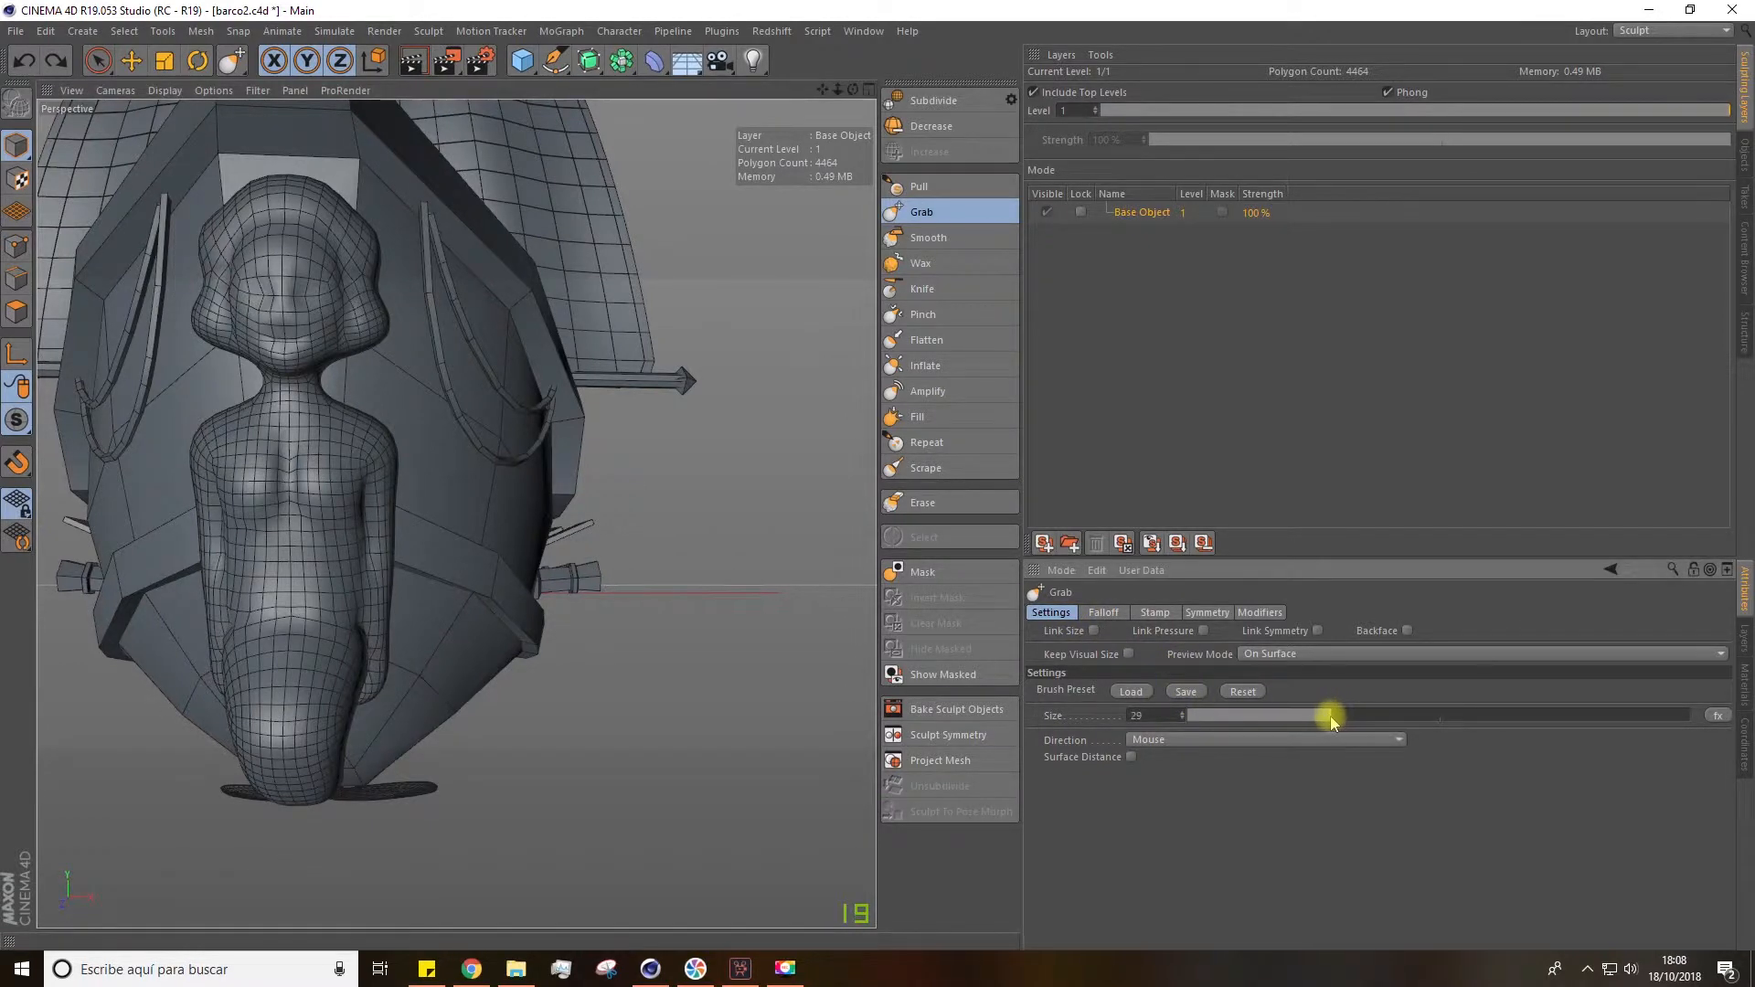
mouse_move(332, 402)
mouse_down()
mouse_move(328, 418)
mouse_move(475, 381)
mouse_move(255, 415)
mouse_up()
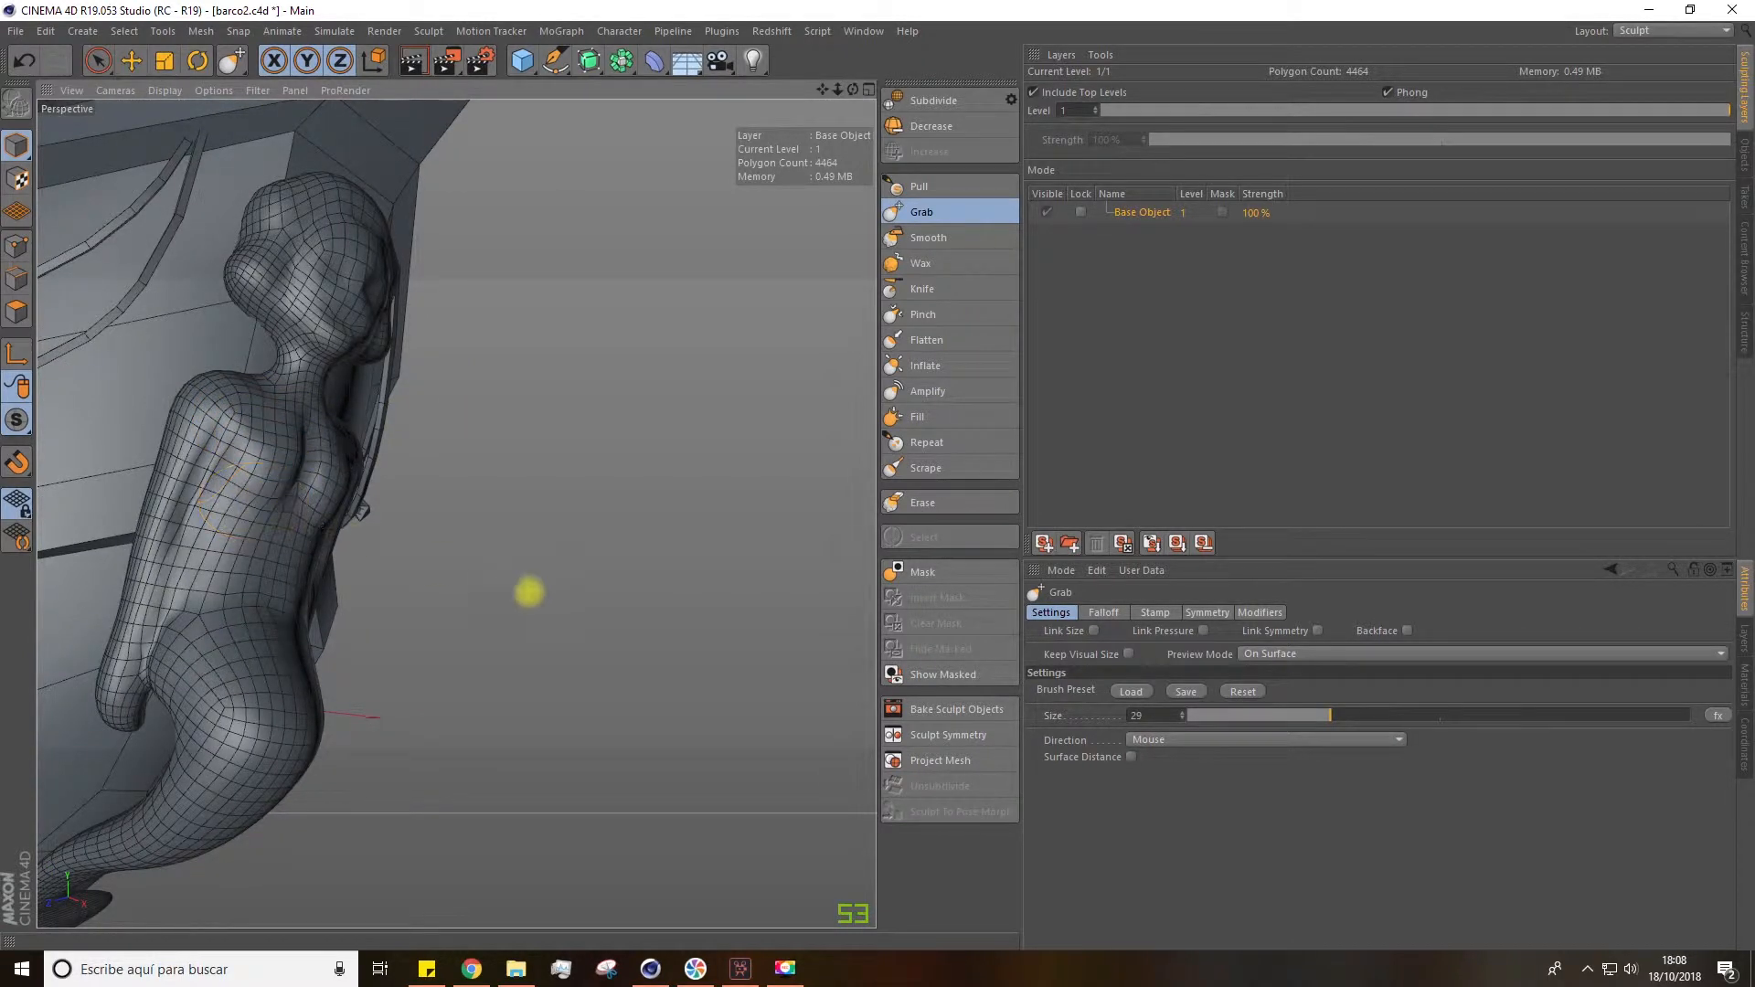
alt+drag(525, 592, 393, 581)
middle_drag(394, 581, 305, 567)
alt+right_drag(306, 568, 615, 529)
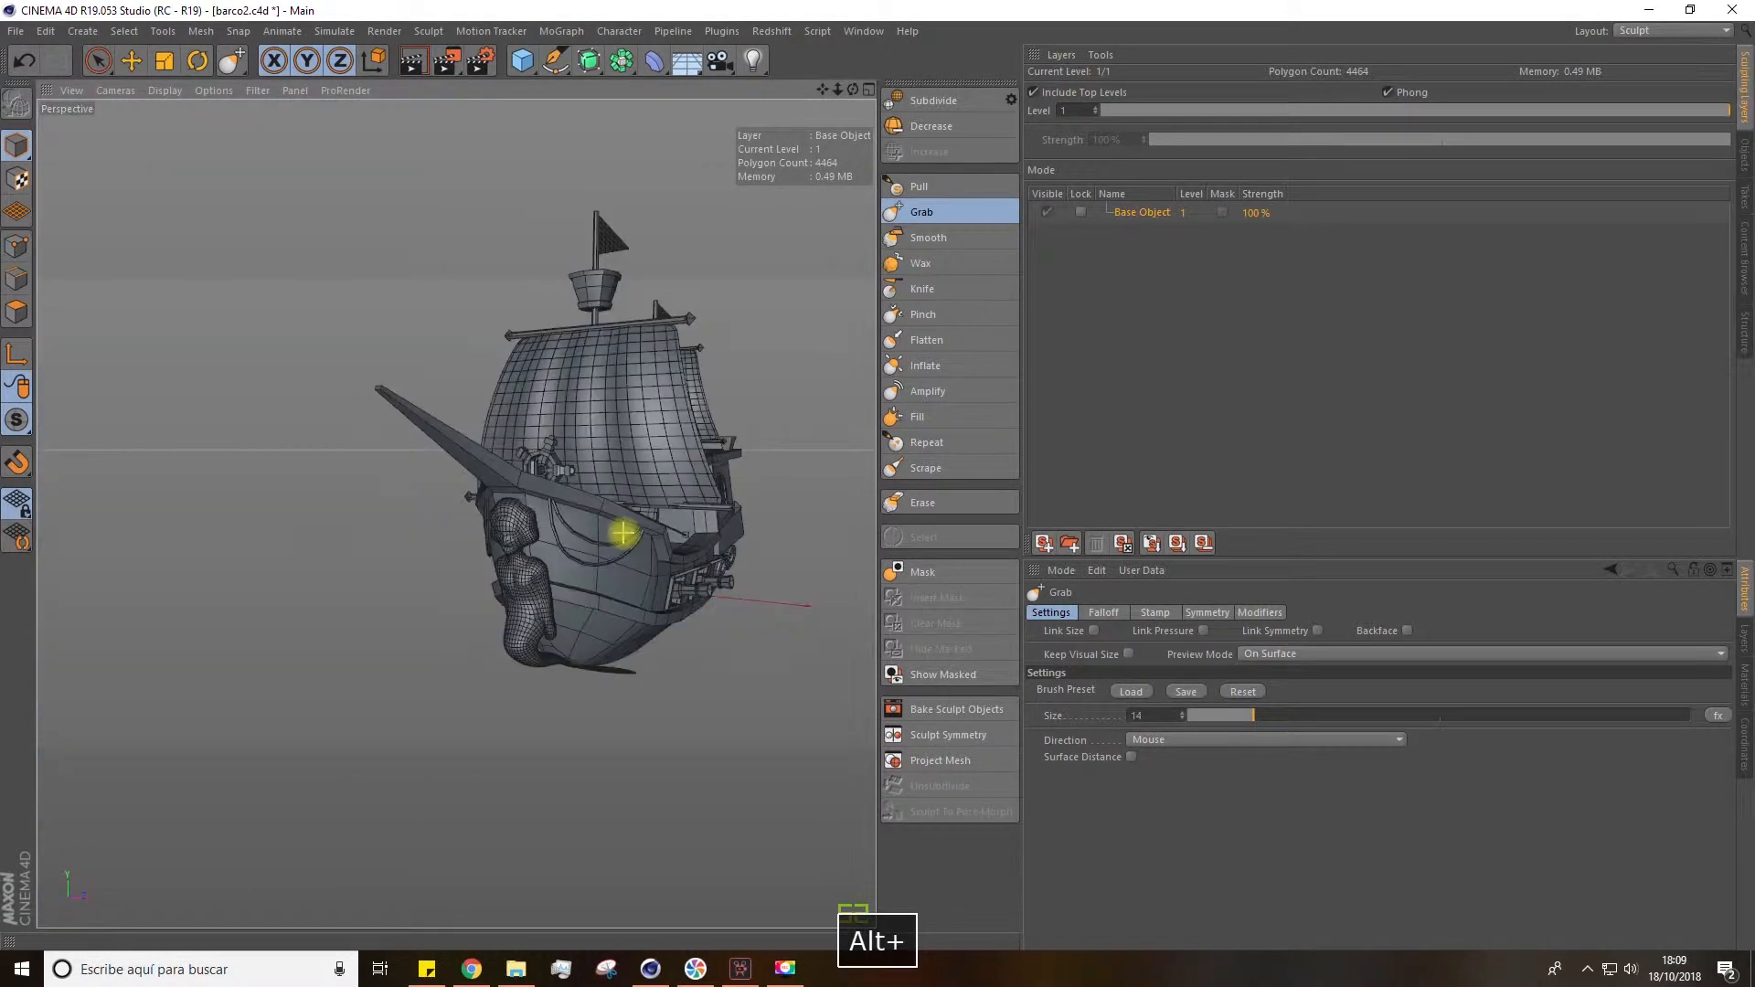
Select the main mast's flag mesh, Plane.1, inside the Cloth Surface object.
alt+middle_drag(615, 529, 475, 578)
mouse_move(474, 577)
alt+mouse_down()
mouse_move(552, 313)
mouse_move(537, 376)
alt+mouse_up()
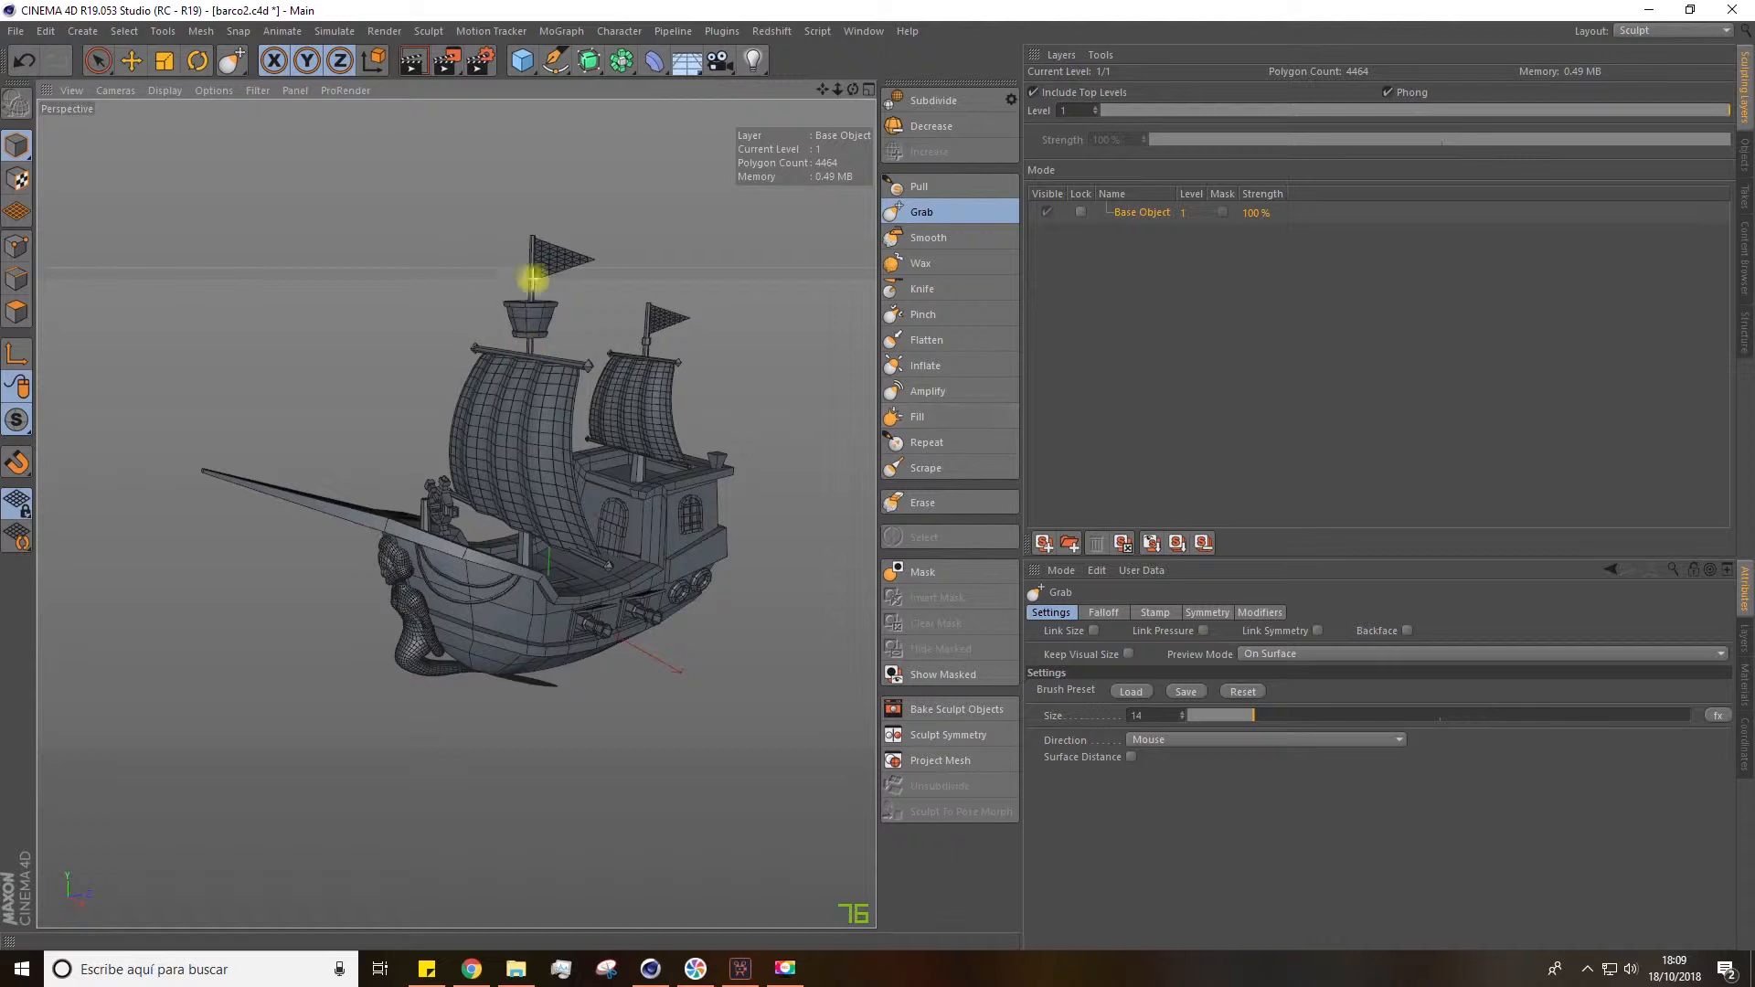
click(1746, 163)
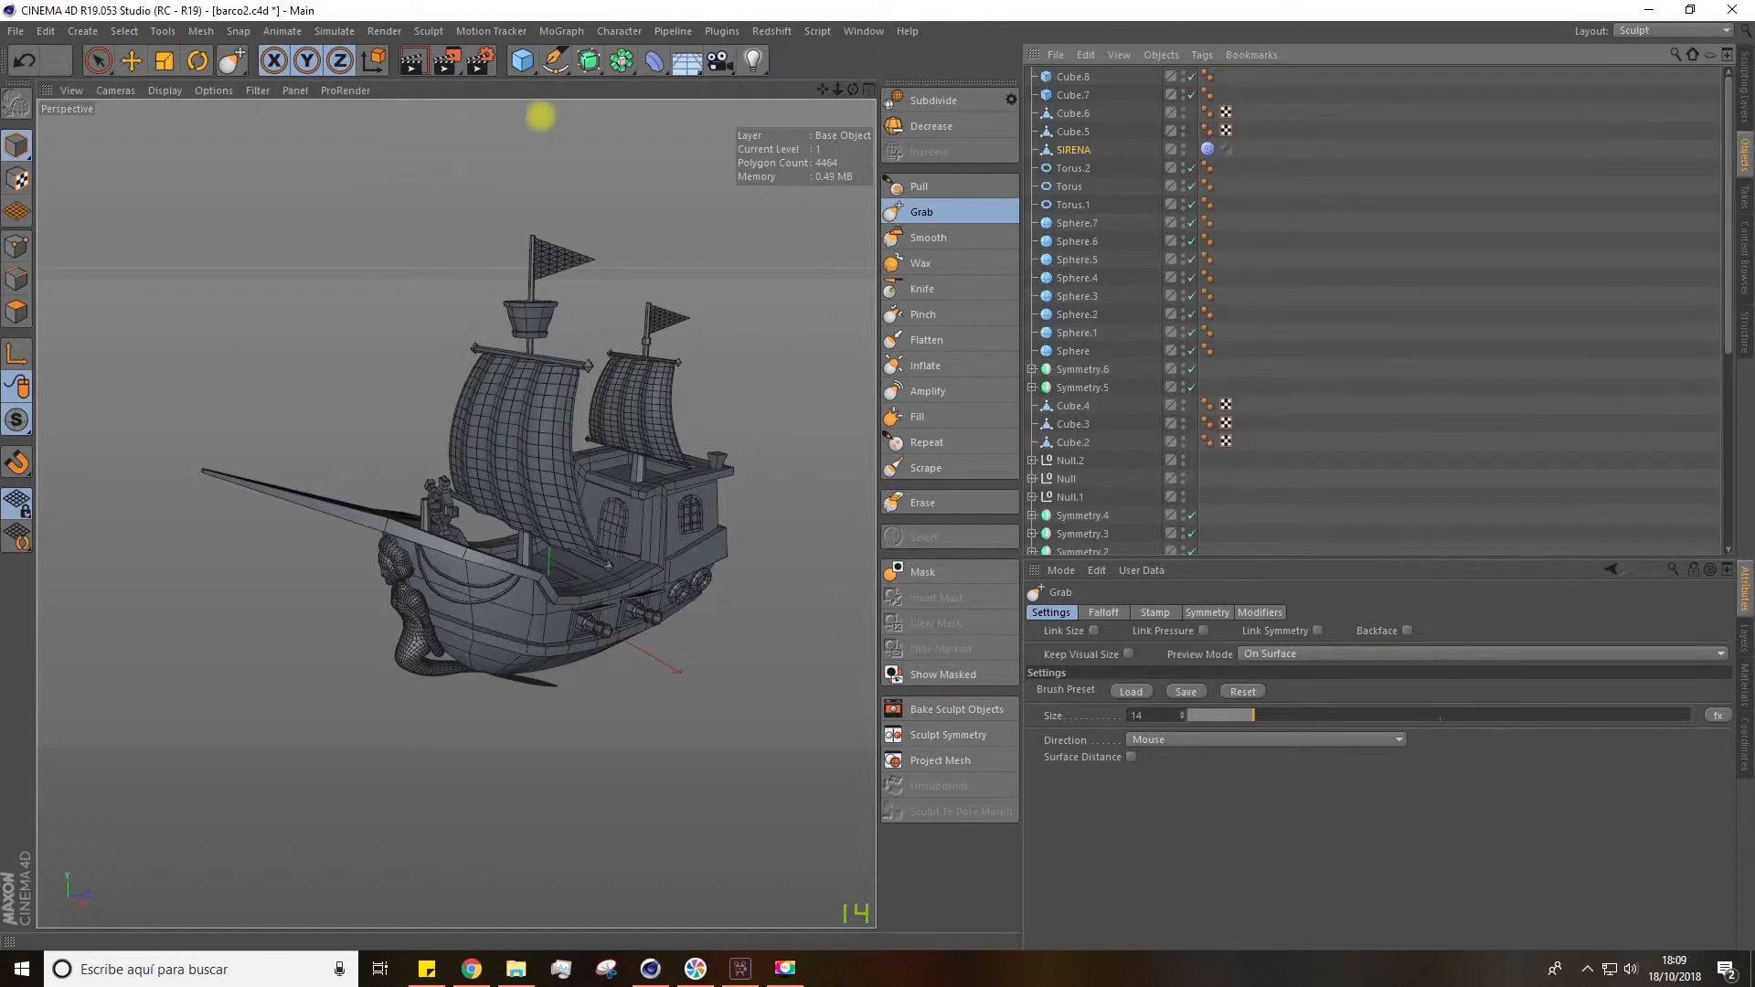
click(130, 61)
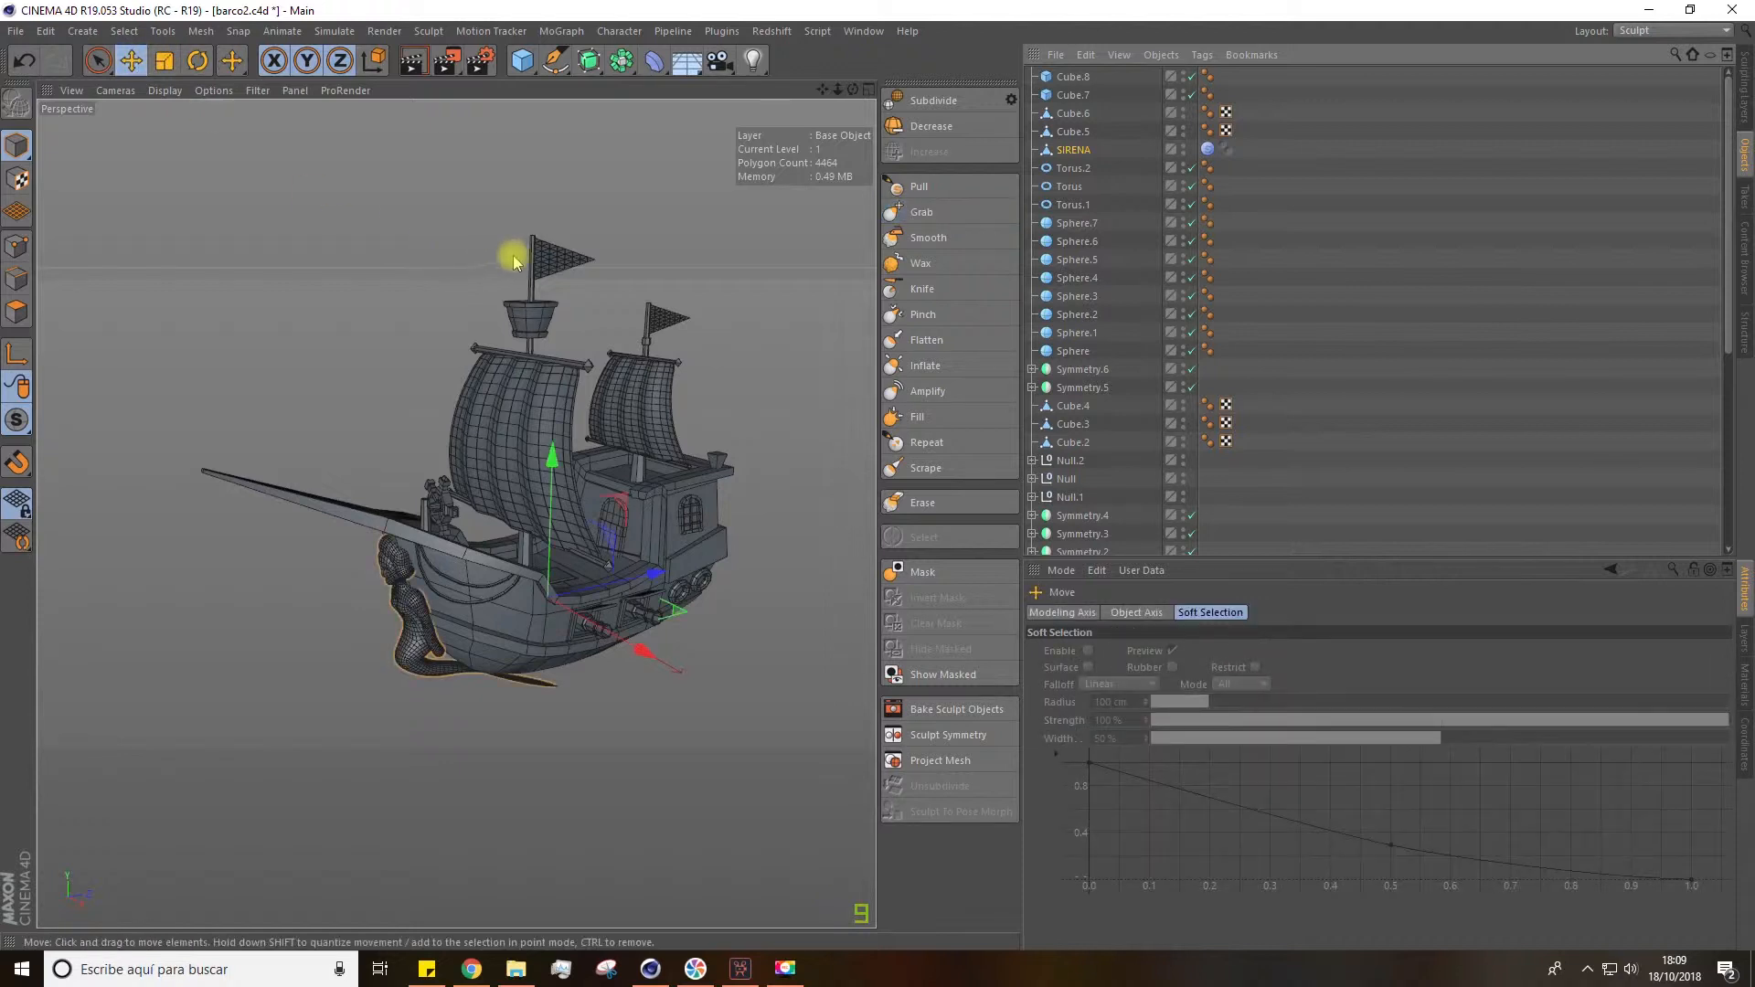
alt+drag(561, 263, 744, 286)
scroll(1304, 333, down, 6)
click(1159, 275)
click(1031, 273)
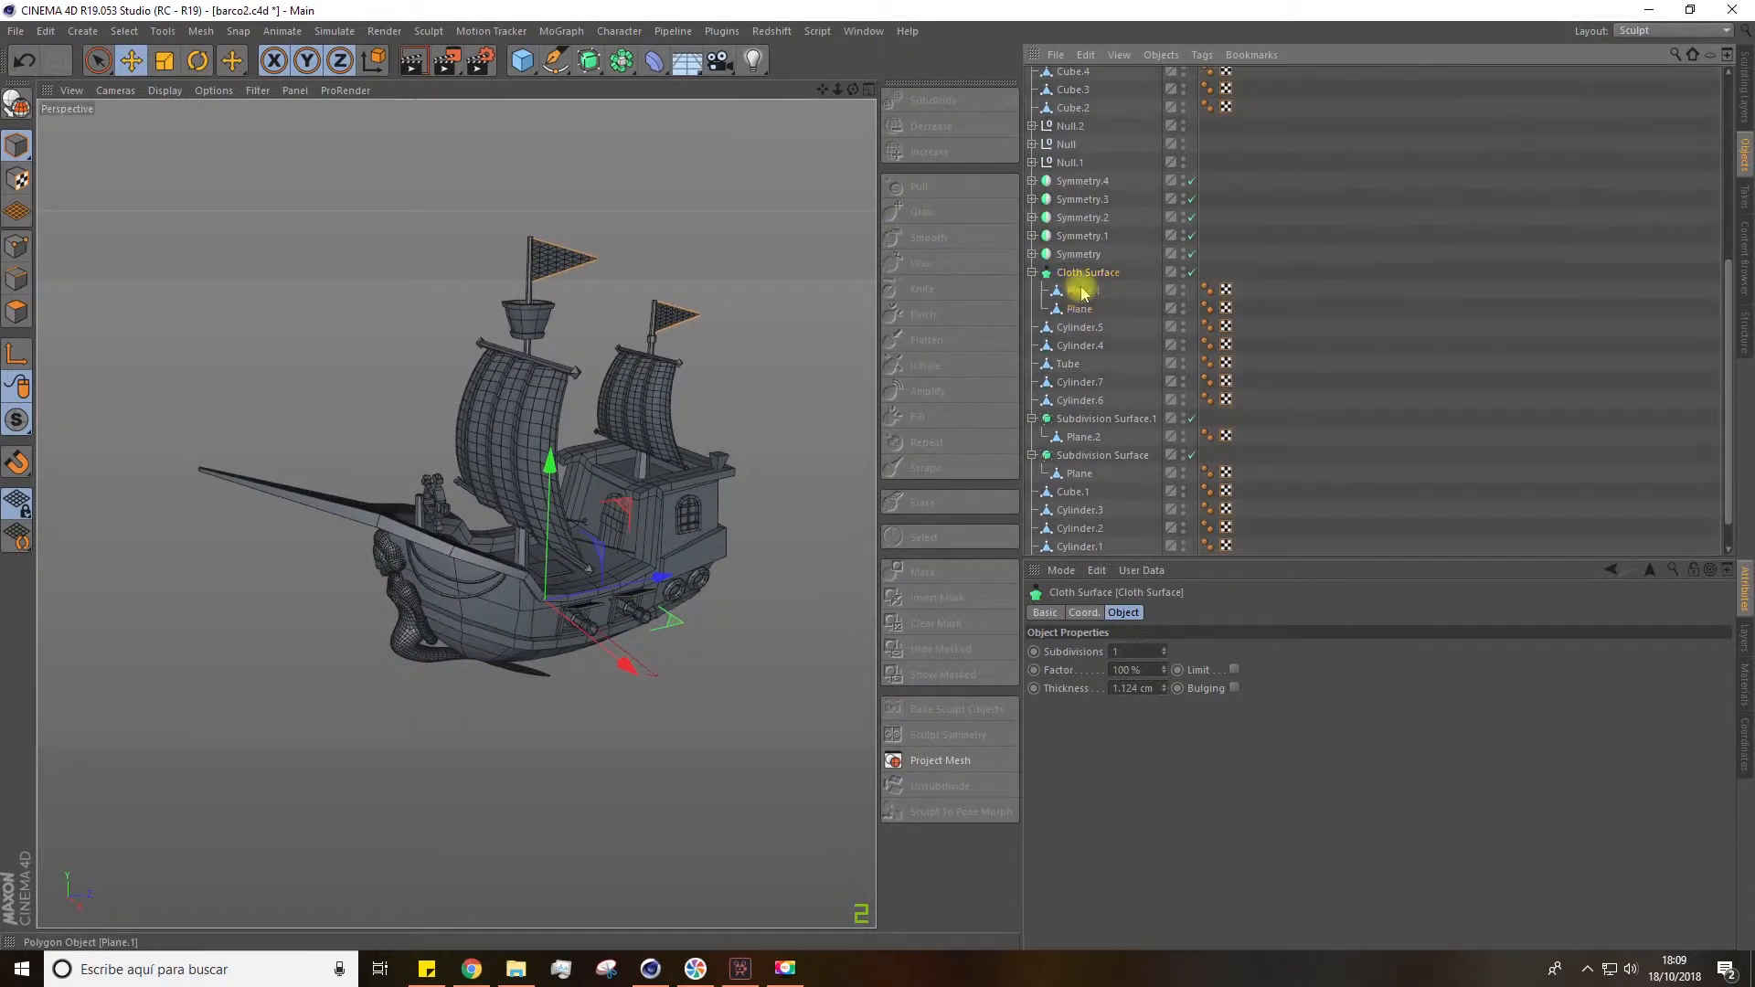
click(1081, 291)
Bend the main mast's flag into a wave with the Grab brush at size 300.
alt+drag(803, 301, 552, 568)
alt+right_drag(552, 569, 768, 302)
click(950, 211)
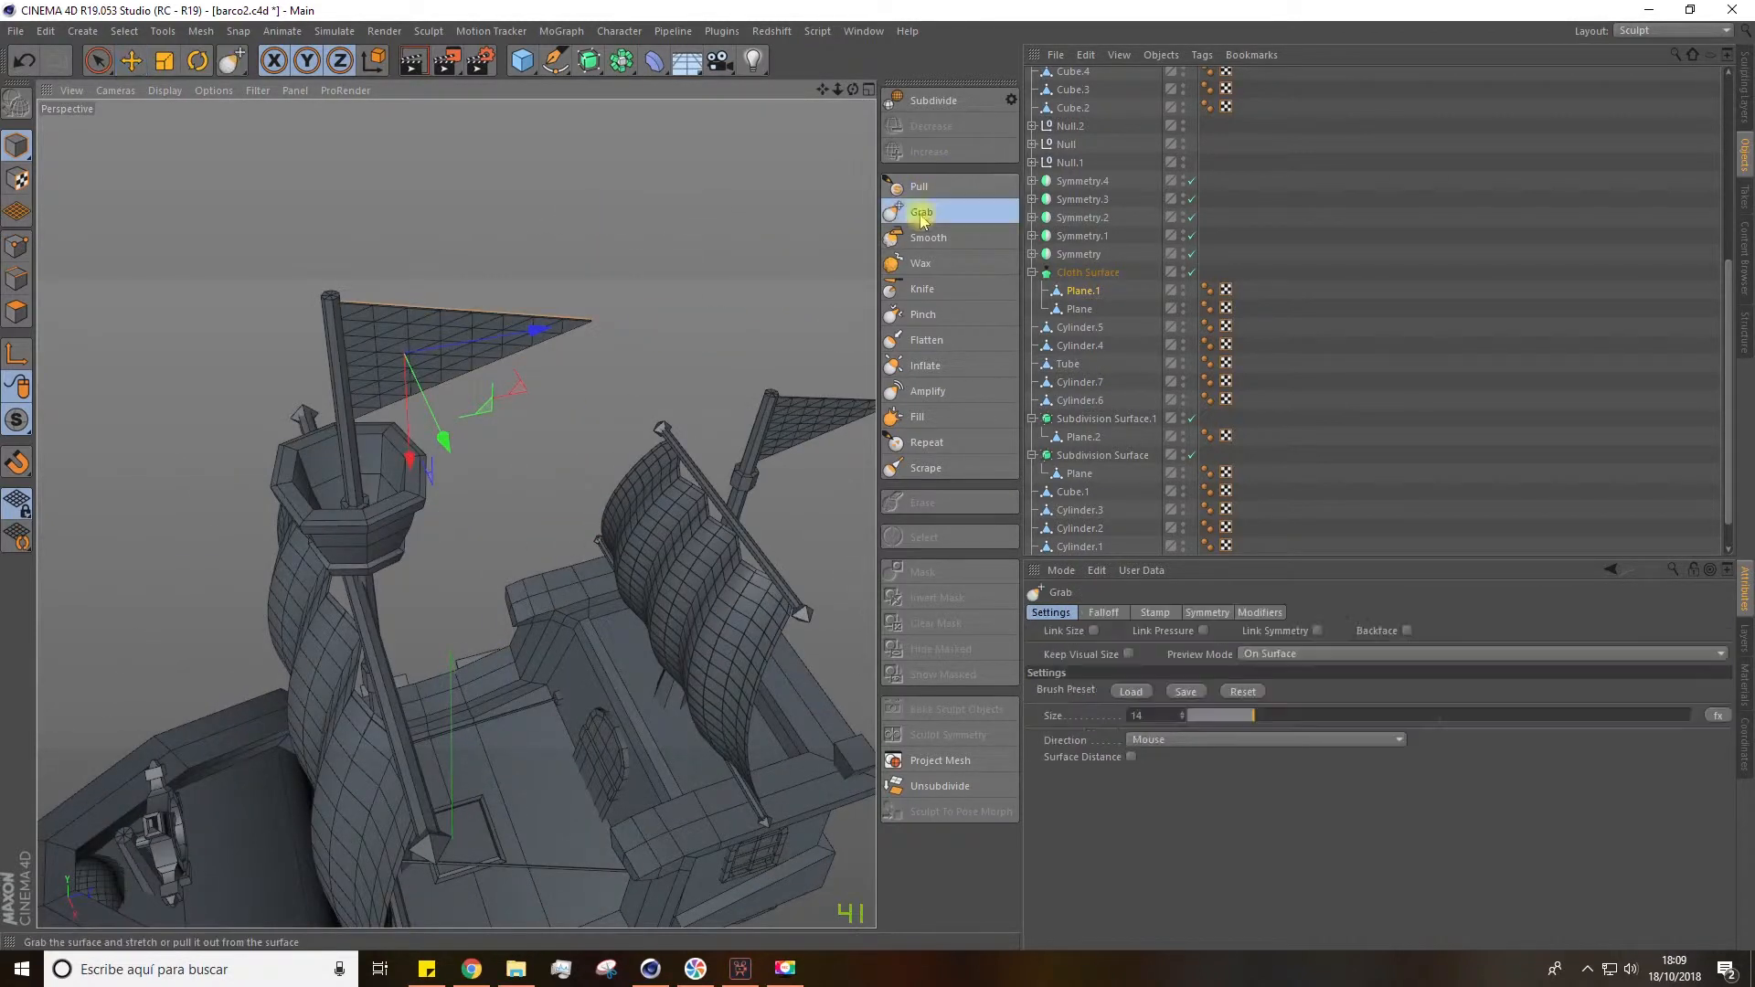
click(1207, 611)
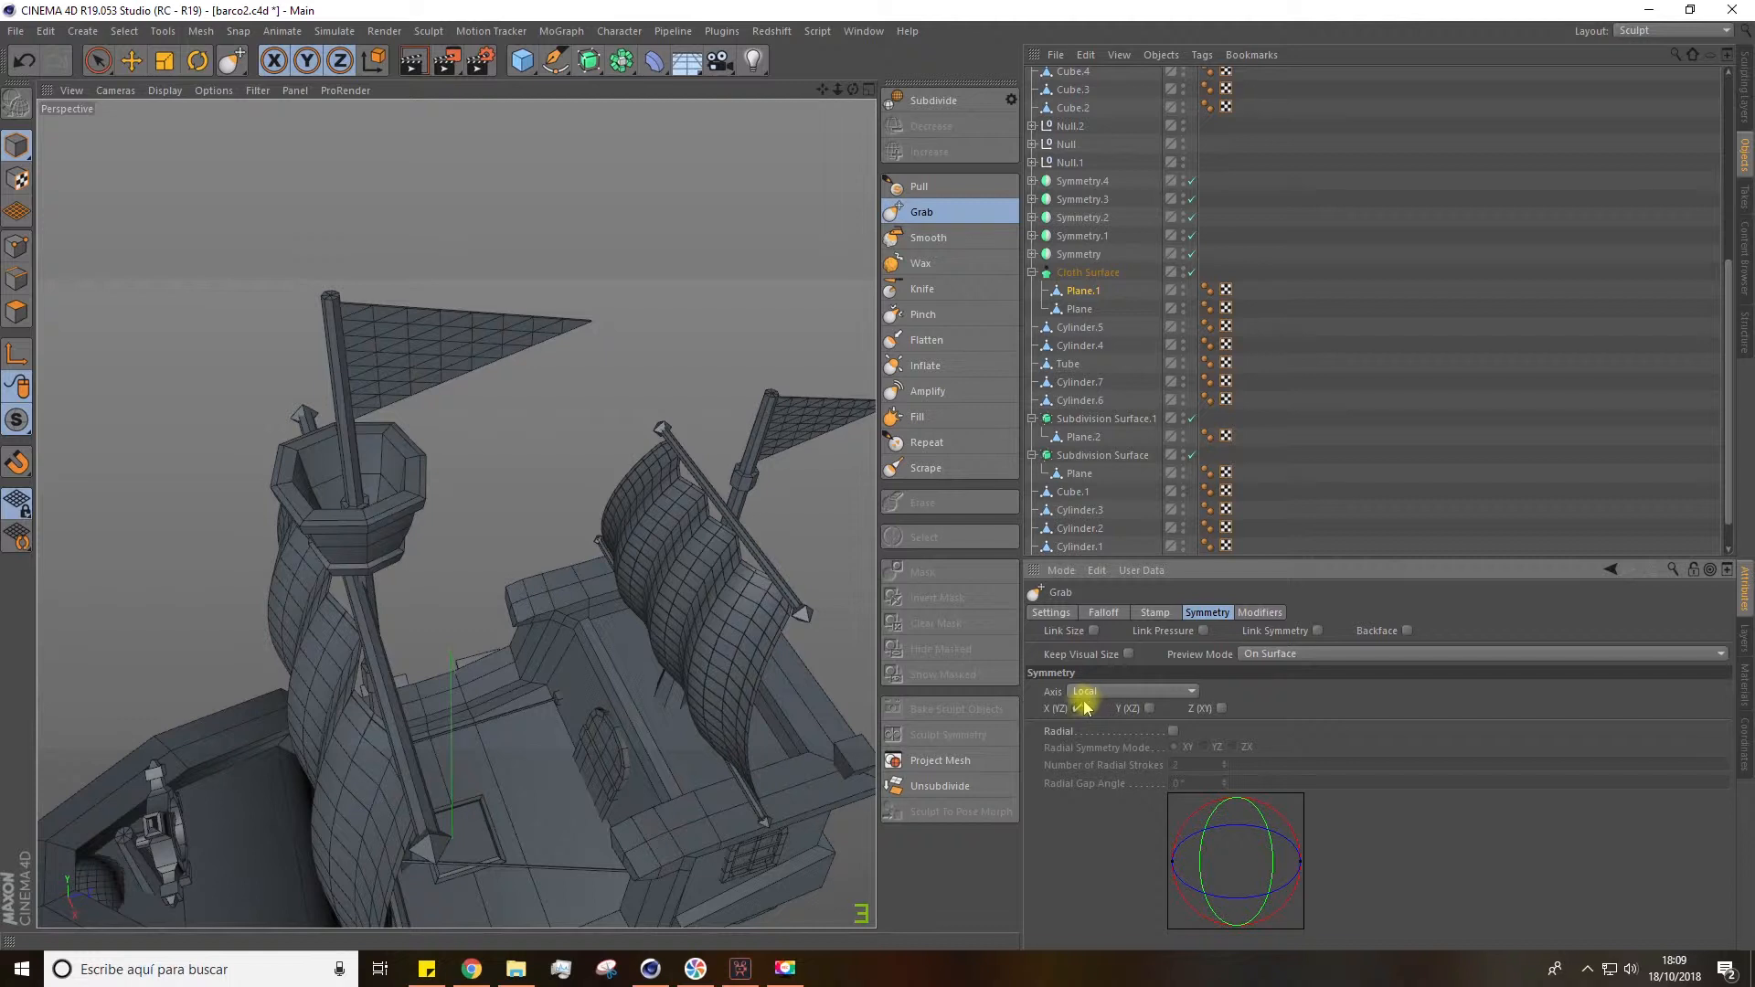
click(1050, 612)
drag(1252, 715, 1620, 715)
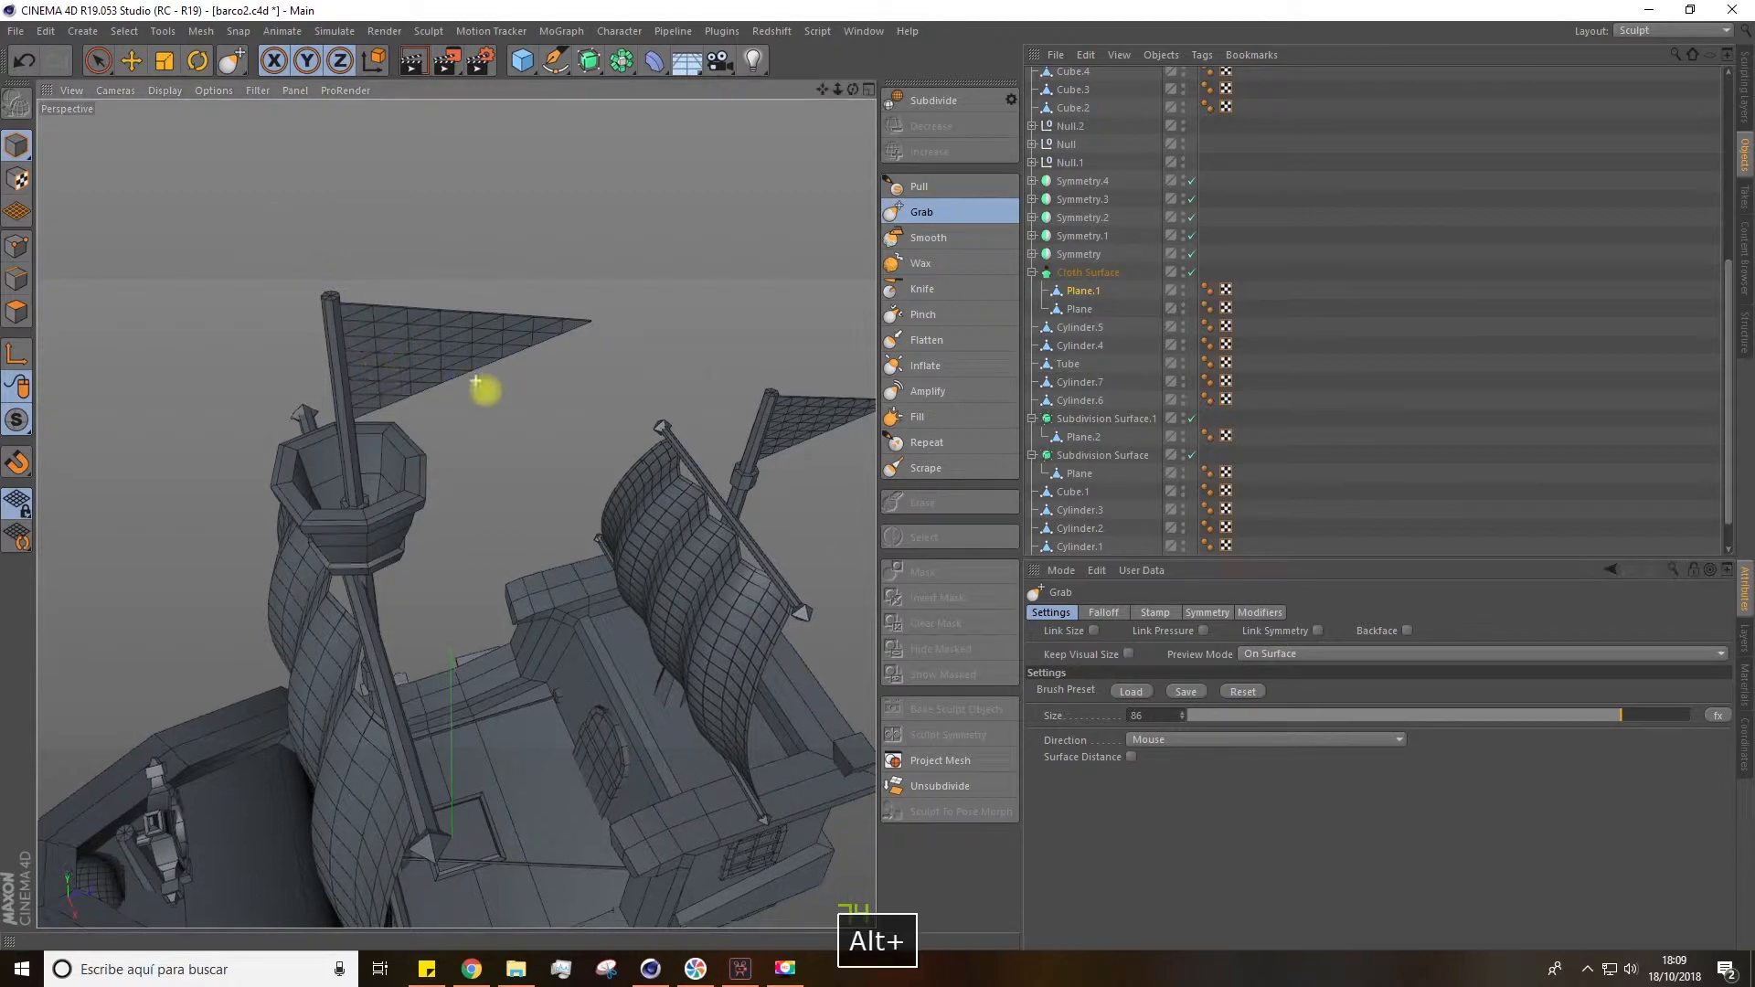
alt+drag(486, 388, 513, 415)
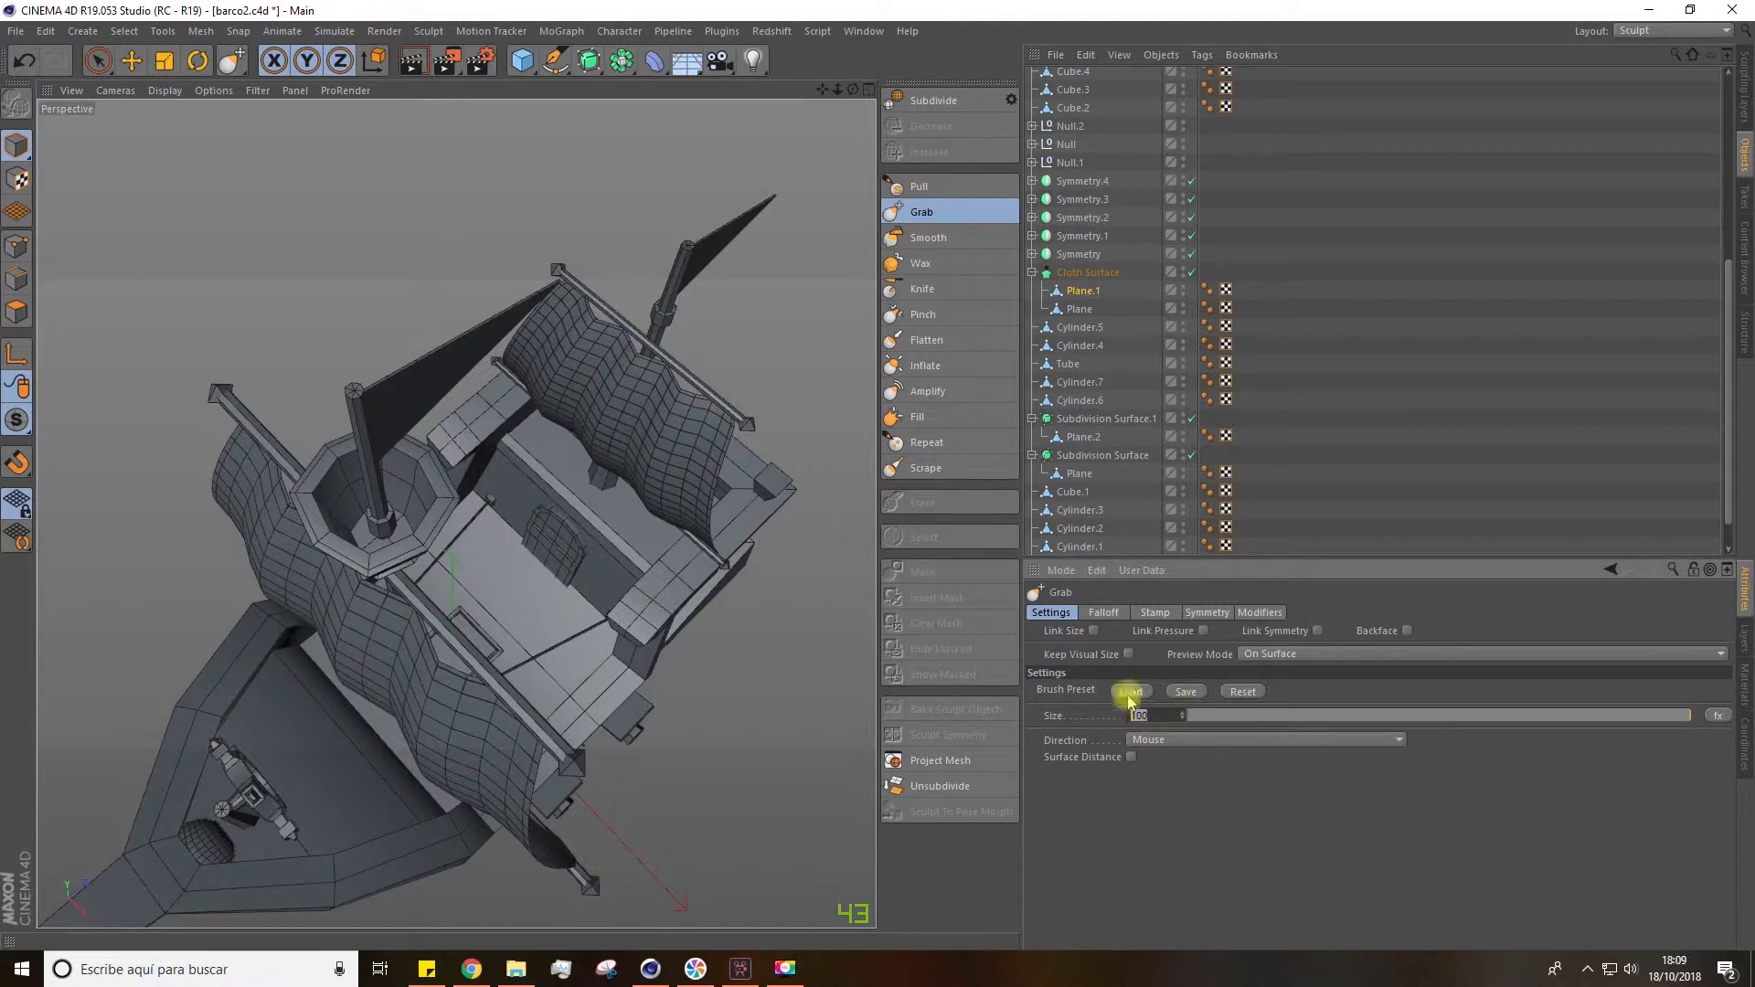
text(30)
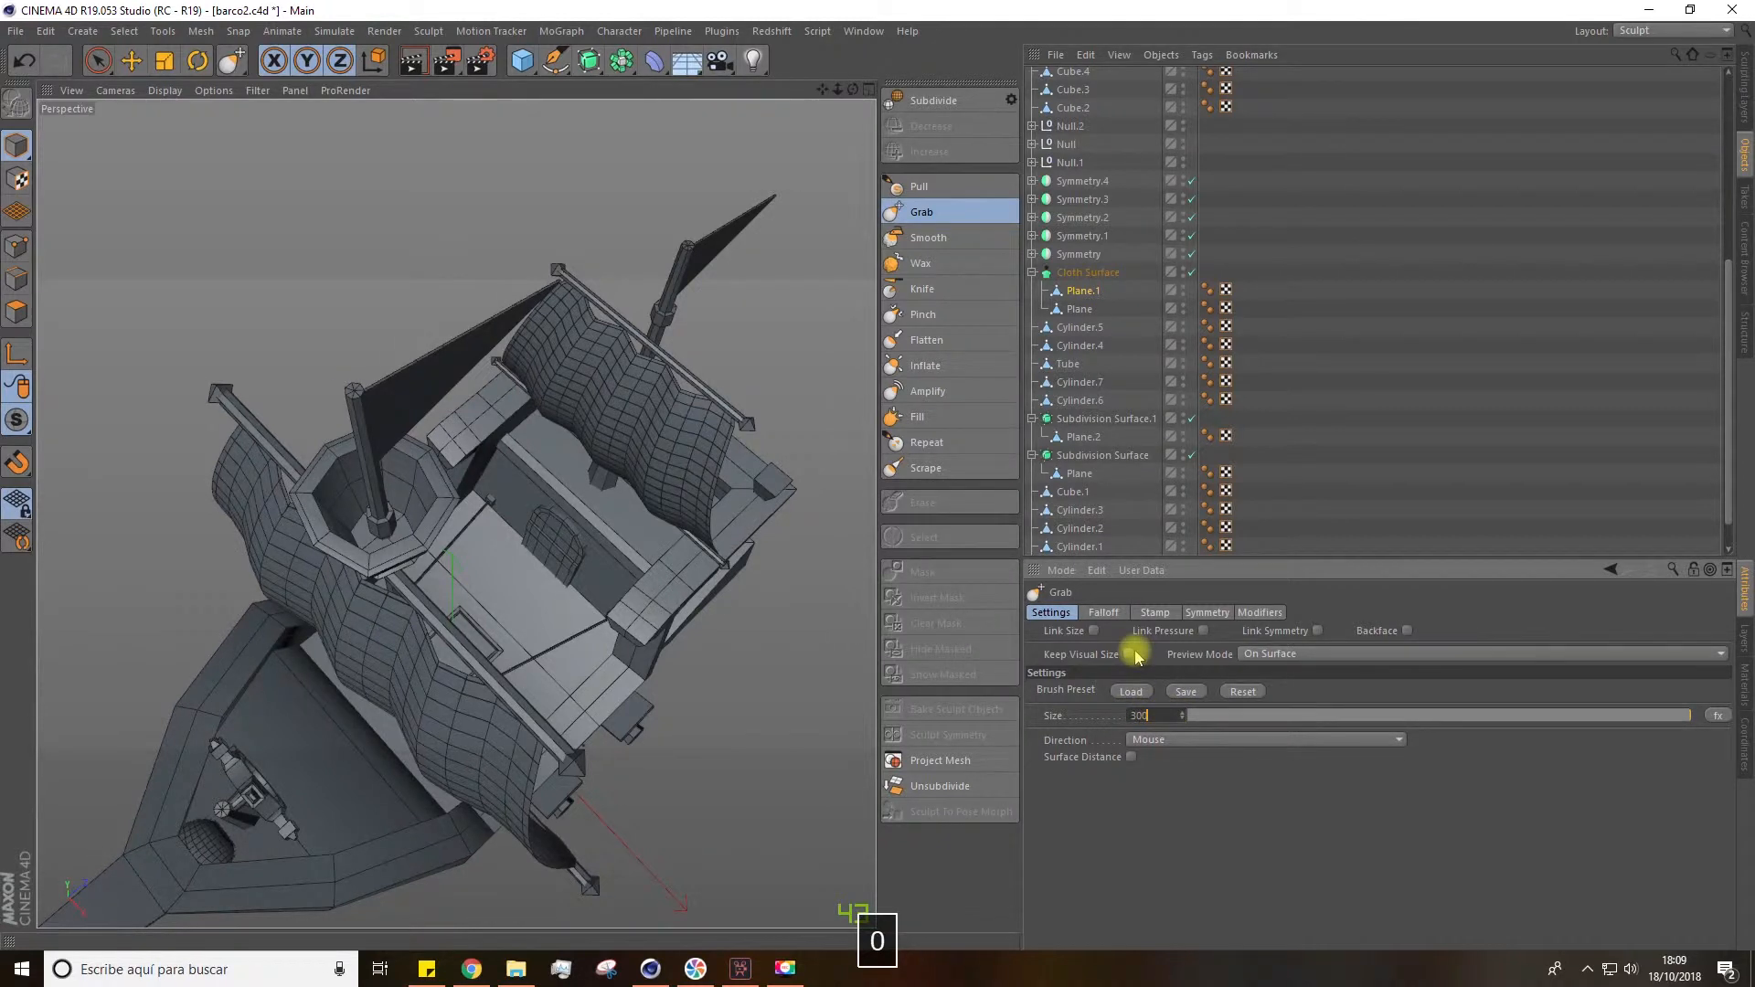
key(Return)
mouse_move(484, 386)
mouse_down()
mouse_move(420, 387)
mouse_move(474, 389)
mouse_up()
mouse_move(535, 312)
mouse_down()
mouse_move(501, 315)
mouse_move(537, 283)
mouse_up()
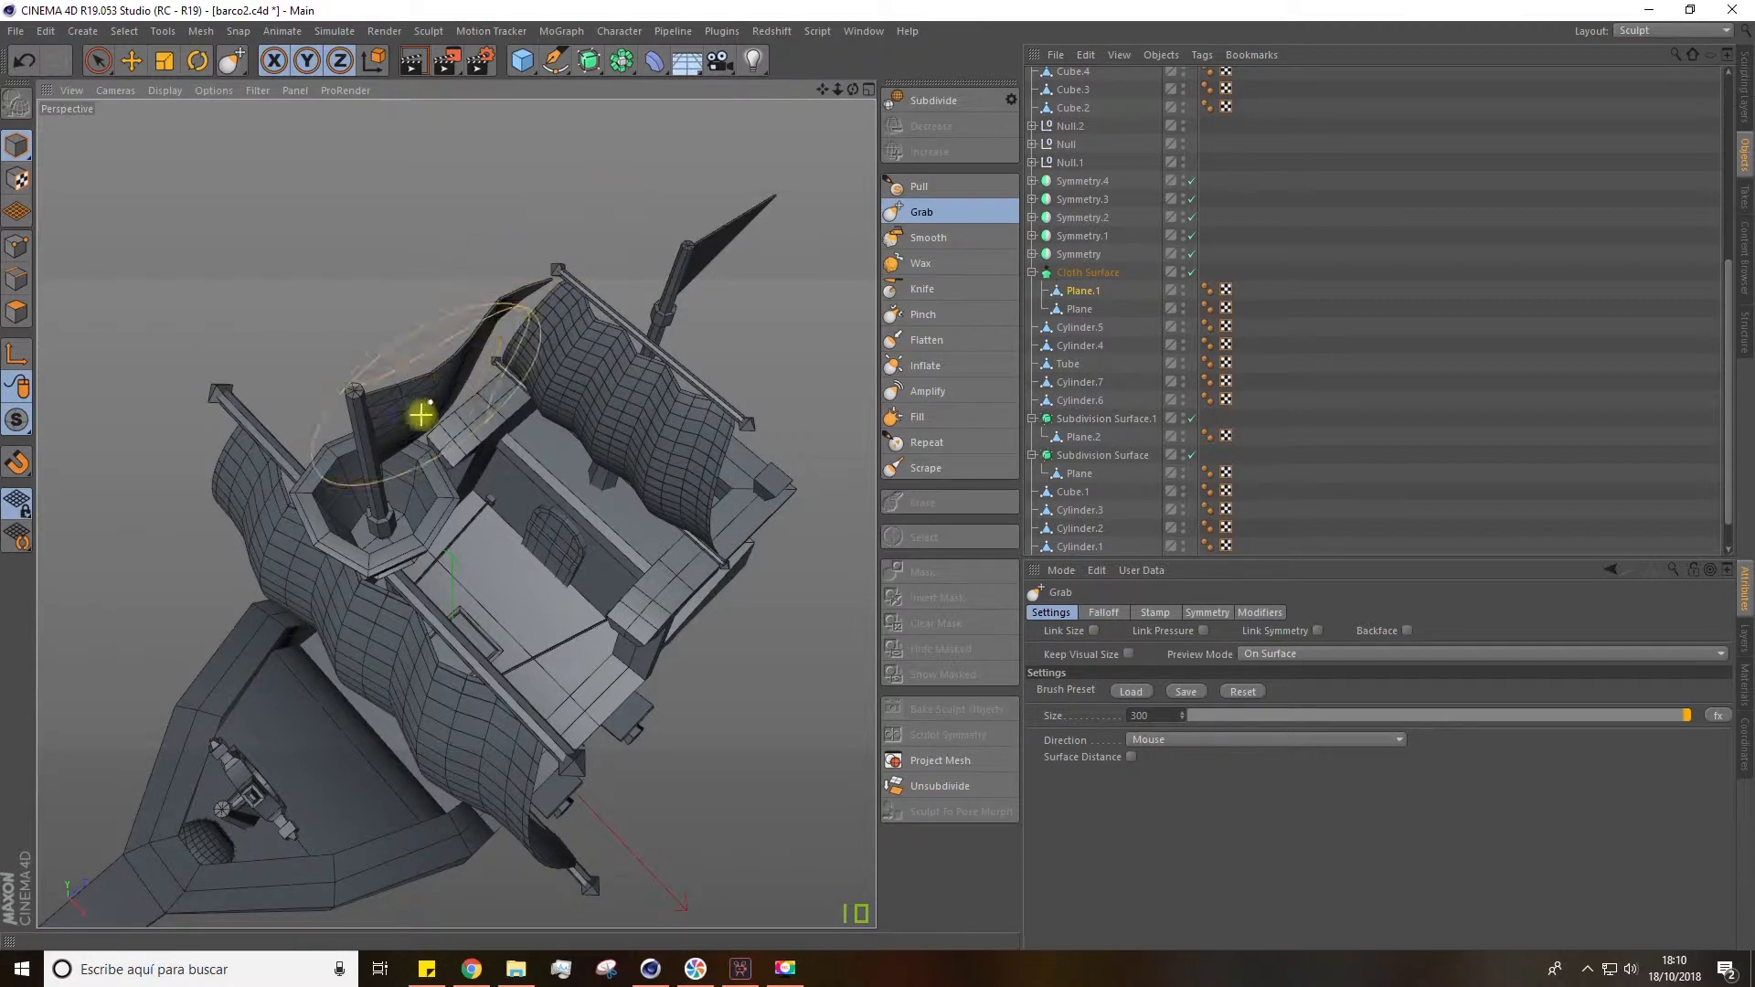
Select the rear mast's flag mesh, Plane, and curve it with the Grab brush, using sizes 250 and 100.
alt+drag(431, 450, 640, 375)
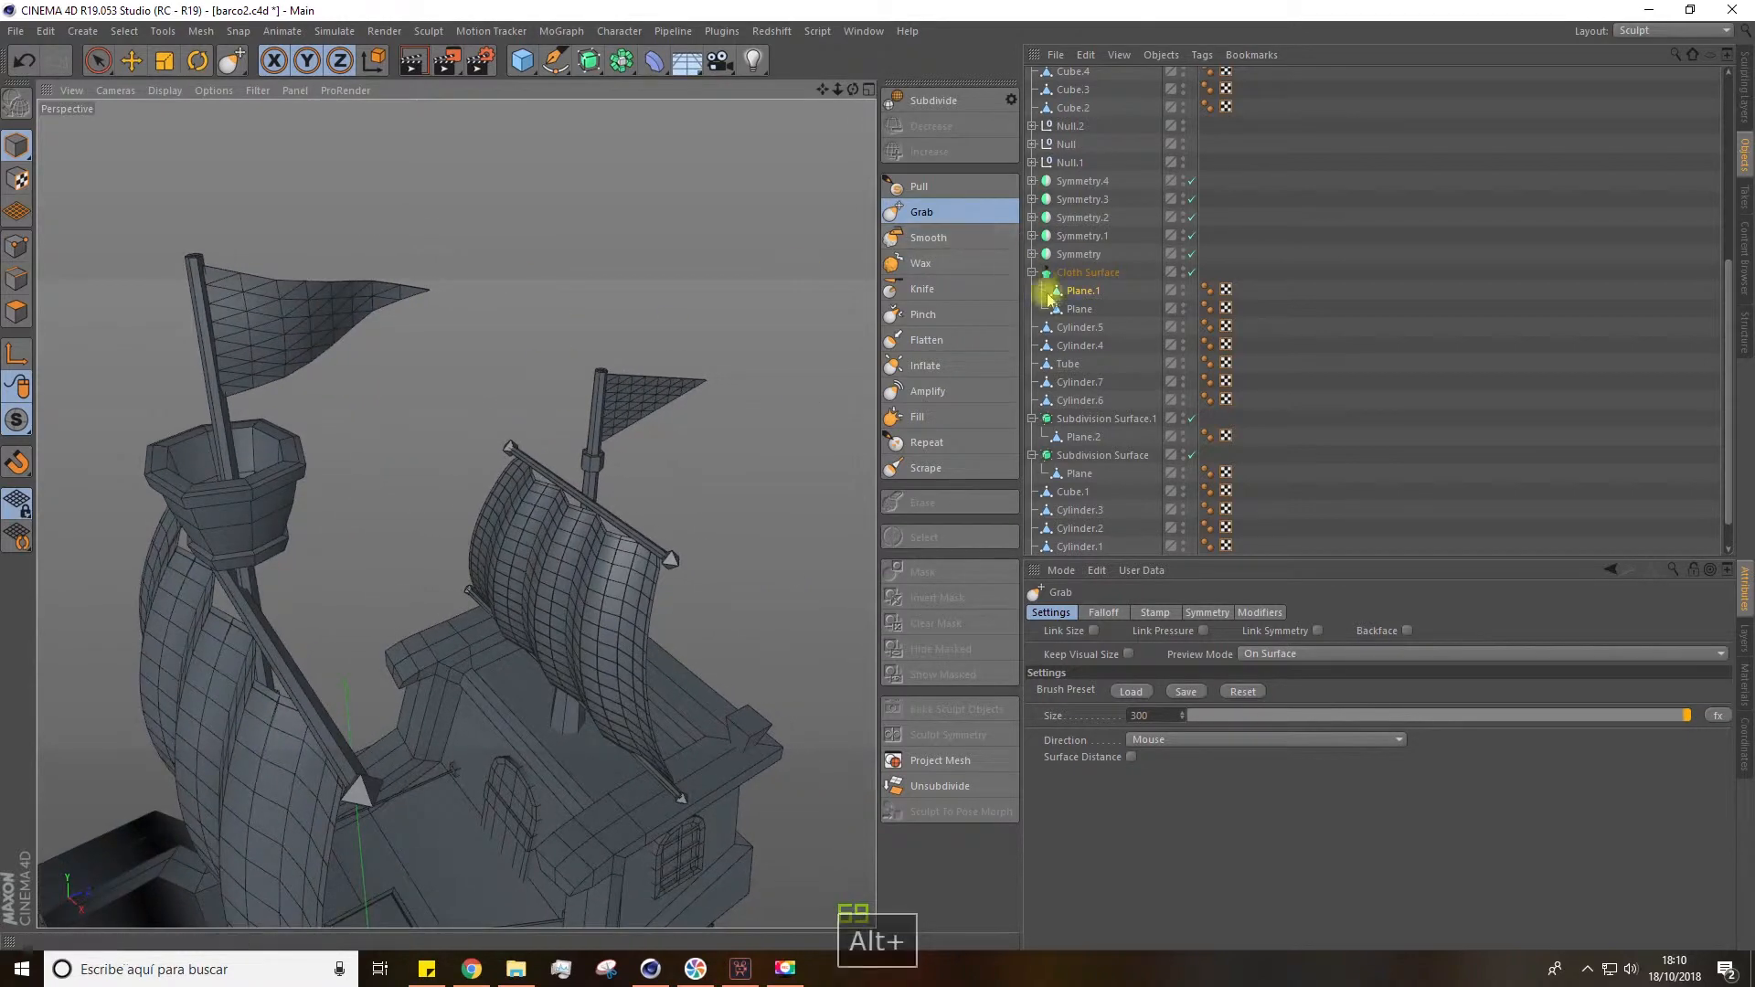
click(1077, 308)
mouse_move(695, 376)
alt+mouse_down()
mouse_move(583, 418)
mouse_move(543, 457)
mouse_move(627, 392)
mouse_move(502, 573)
mouse_move(698, 165)
alt+mouse_up()
alt+drag(556, 266, 1159, 709)
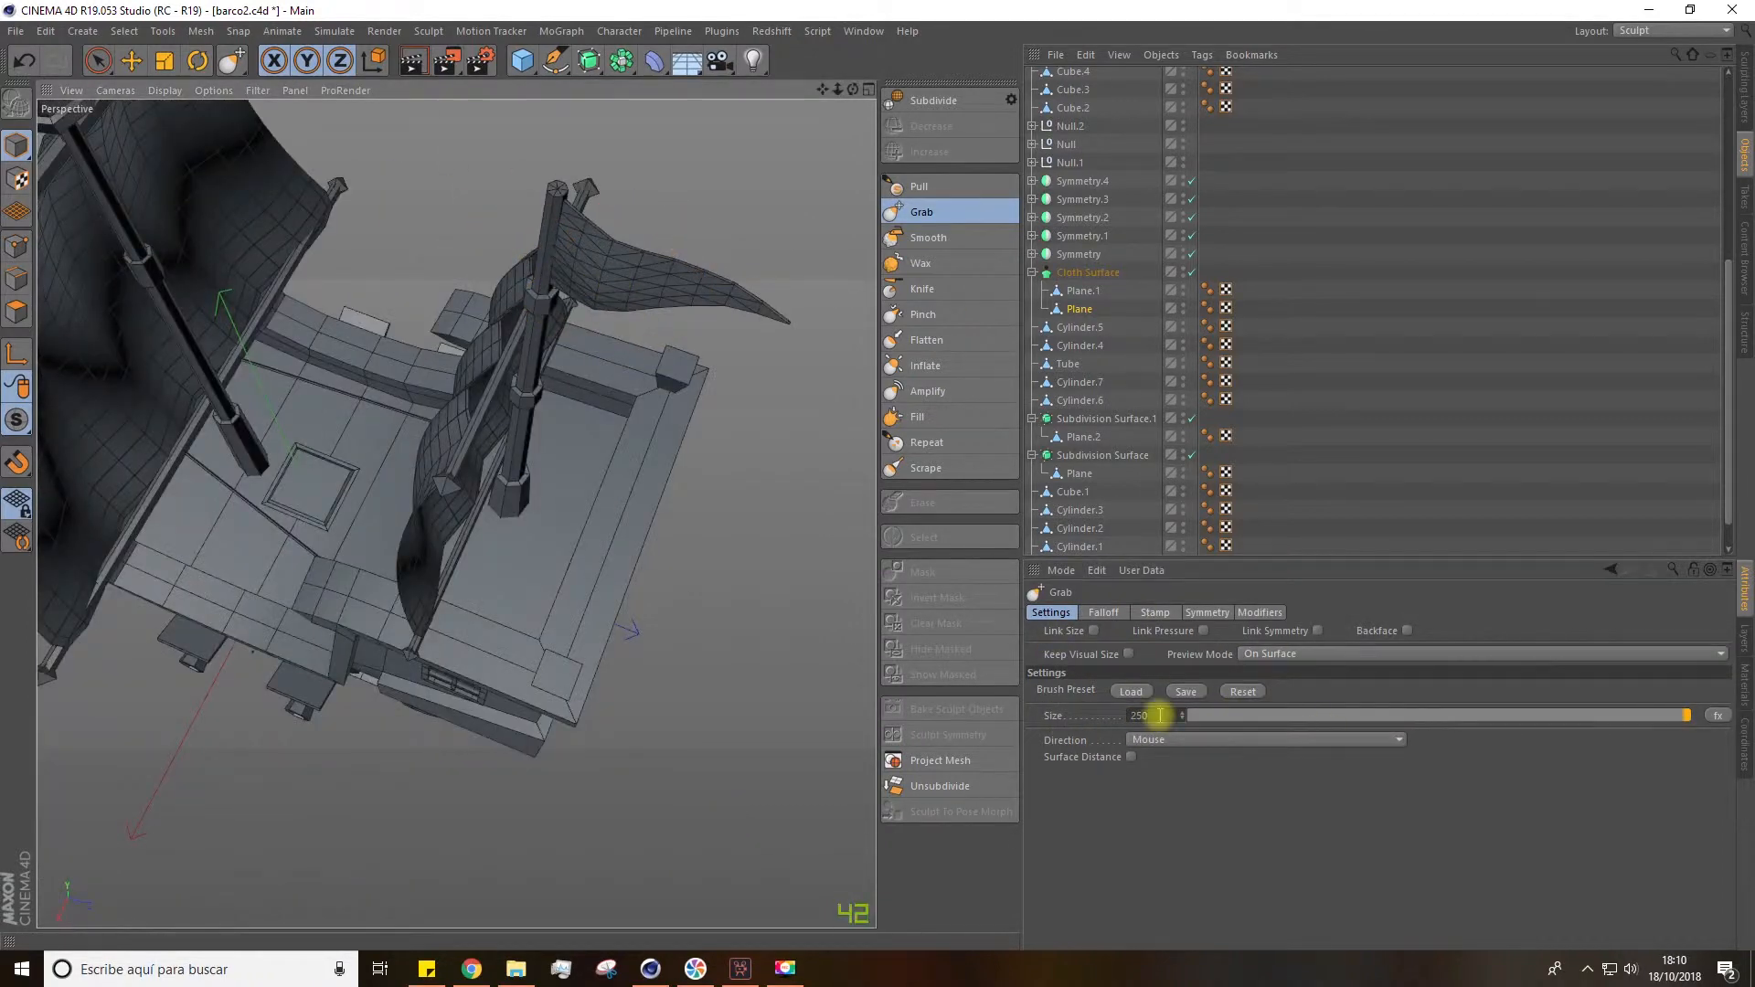
alt+drag(588, 282, 543, 437)
scroll(544, 437, down, 10)
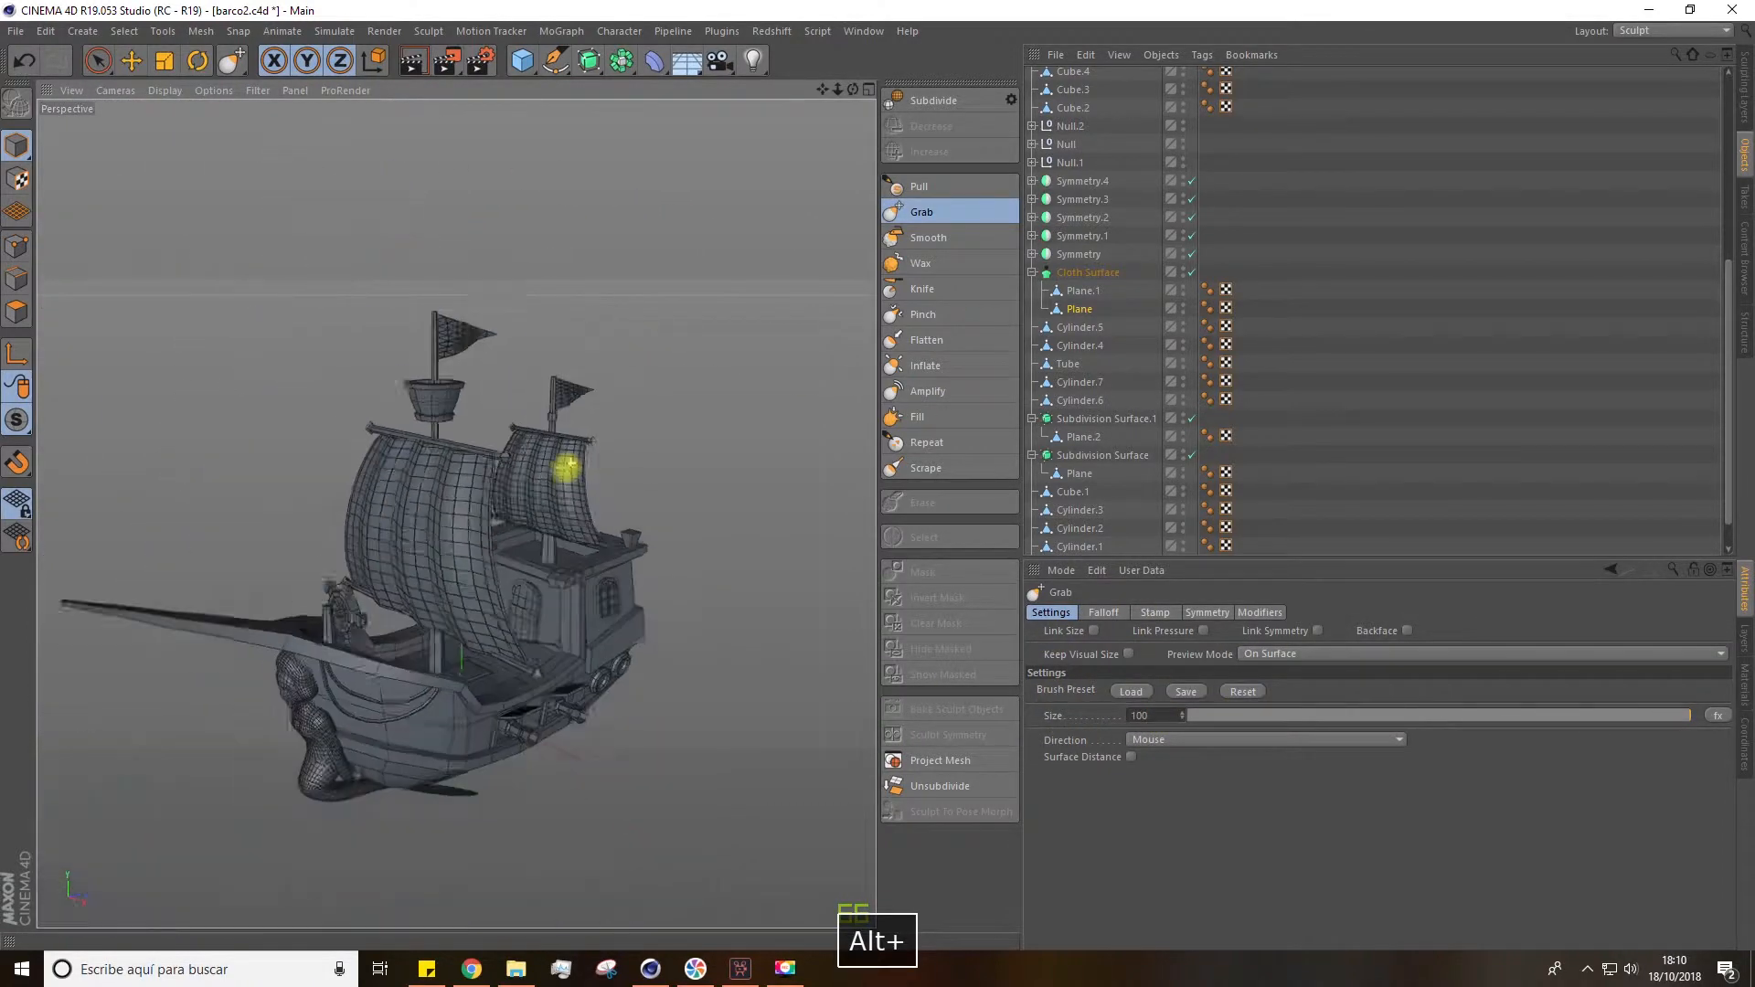
alt+drag(450, 490, 454, 438)
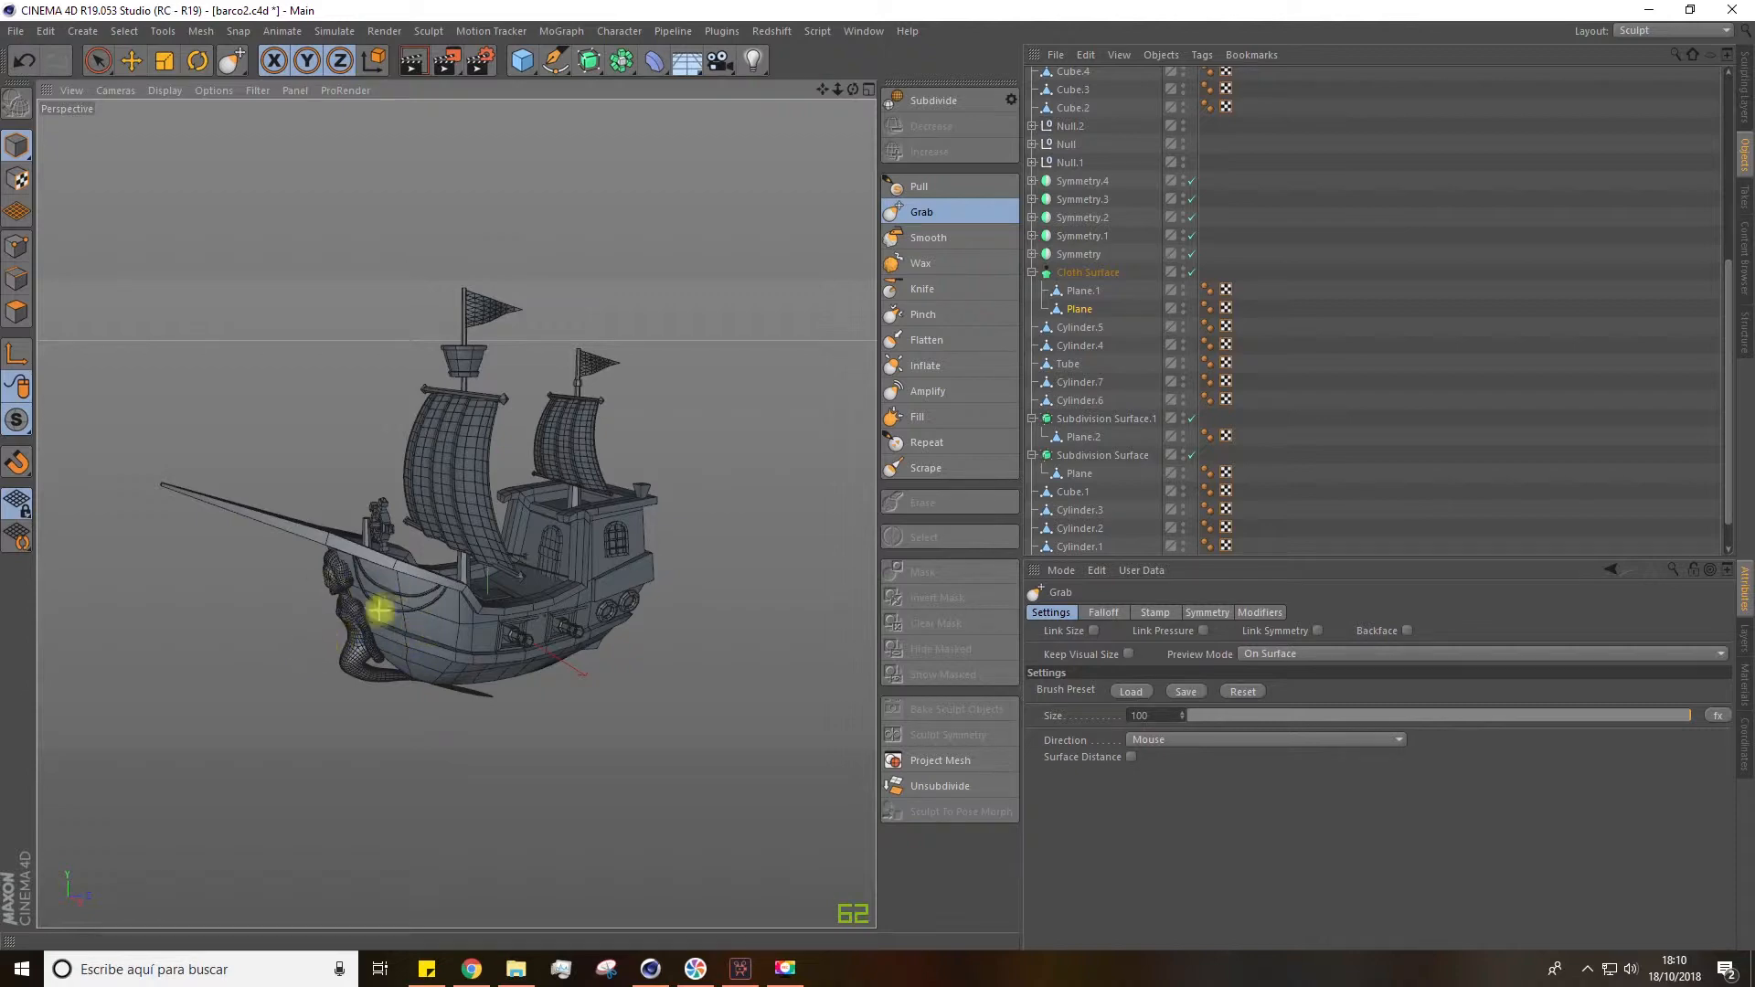
mouse_move(395, 661)
alt+mouse_down()
mouse_move(380, 548)
mouse_move(470, 627)
mouse_move(607, 600)
mouse_move(412, 660)
alt+mouse_up()
scroll(476, 626, down, 3)
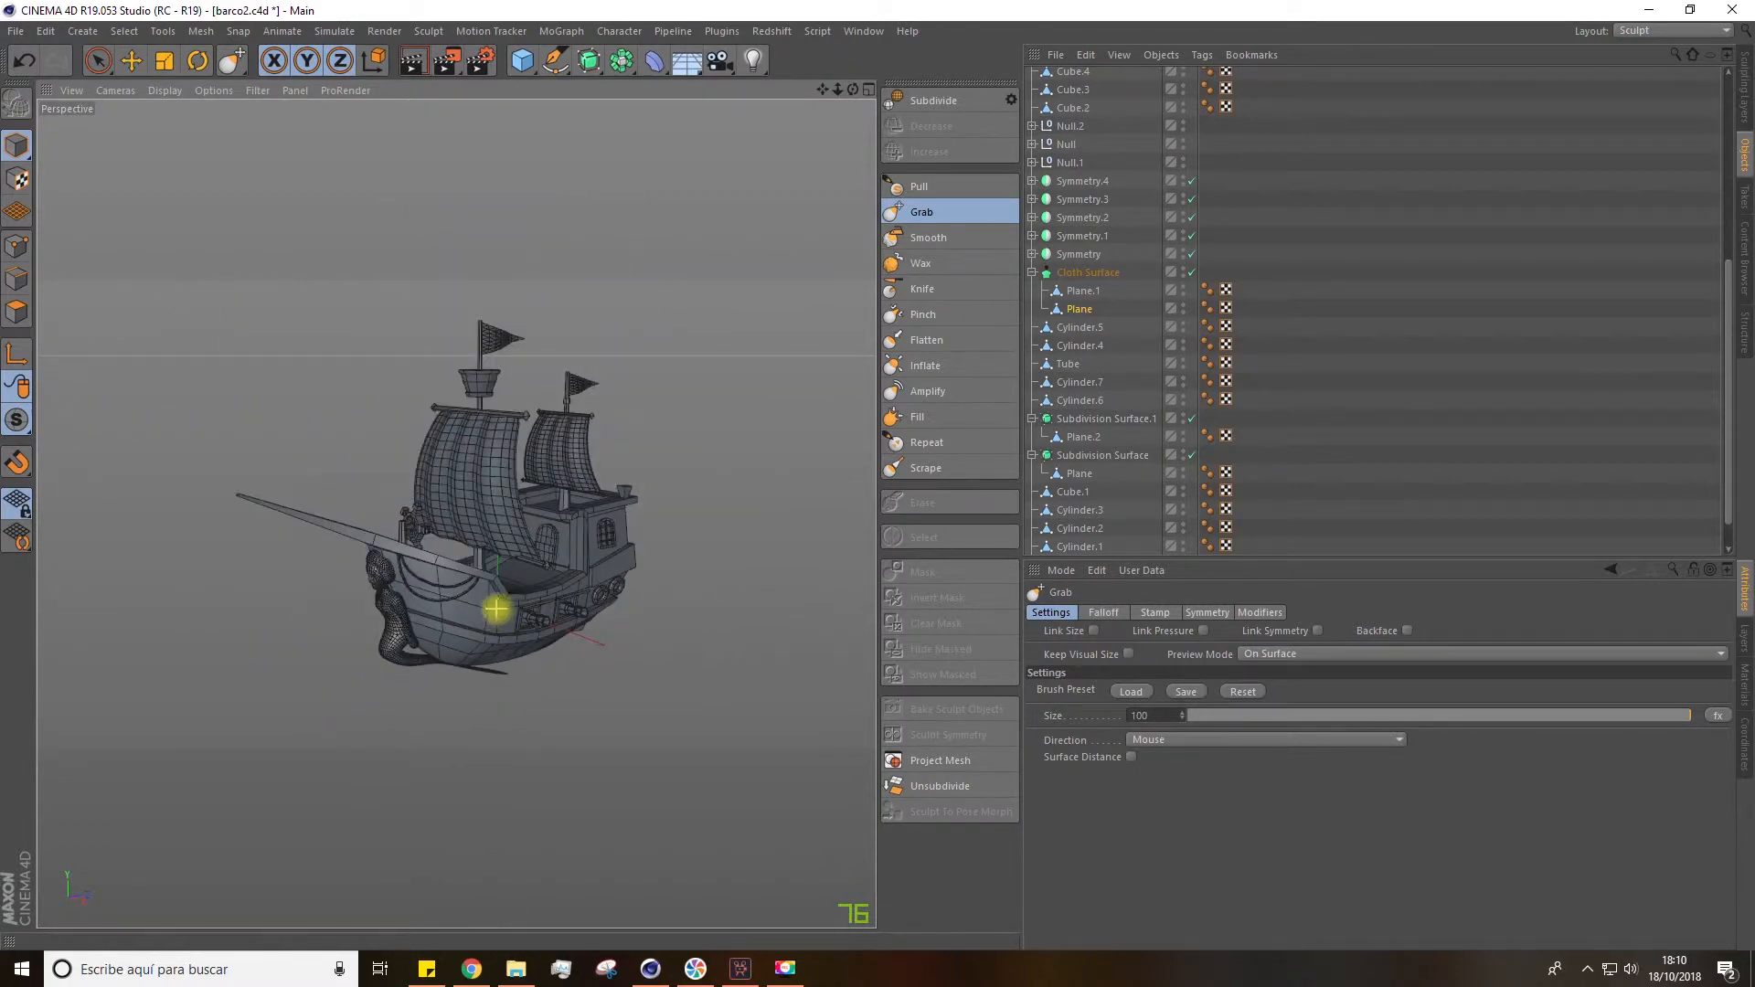
alt+drag(497, 608, 490, 608)
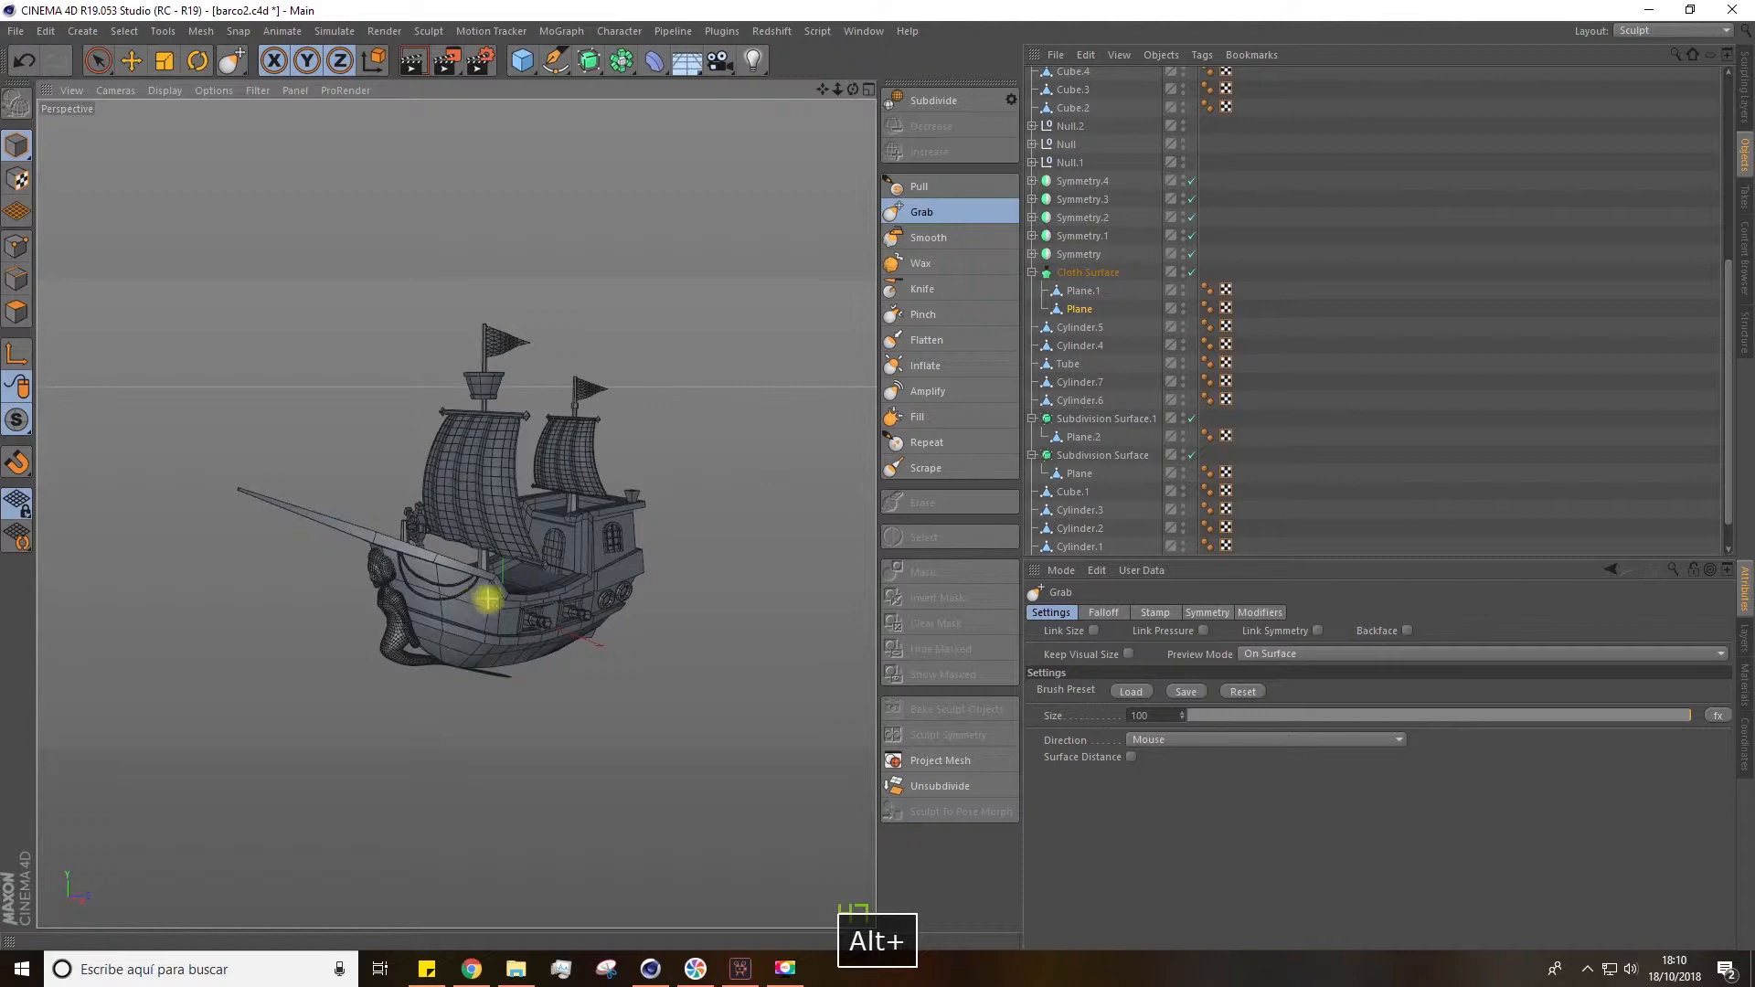
Switch to the Standard layout and inspect the SIRENA object's Sculpt tag and the figurehead's mesh.
click(1641, 31)
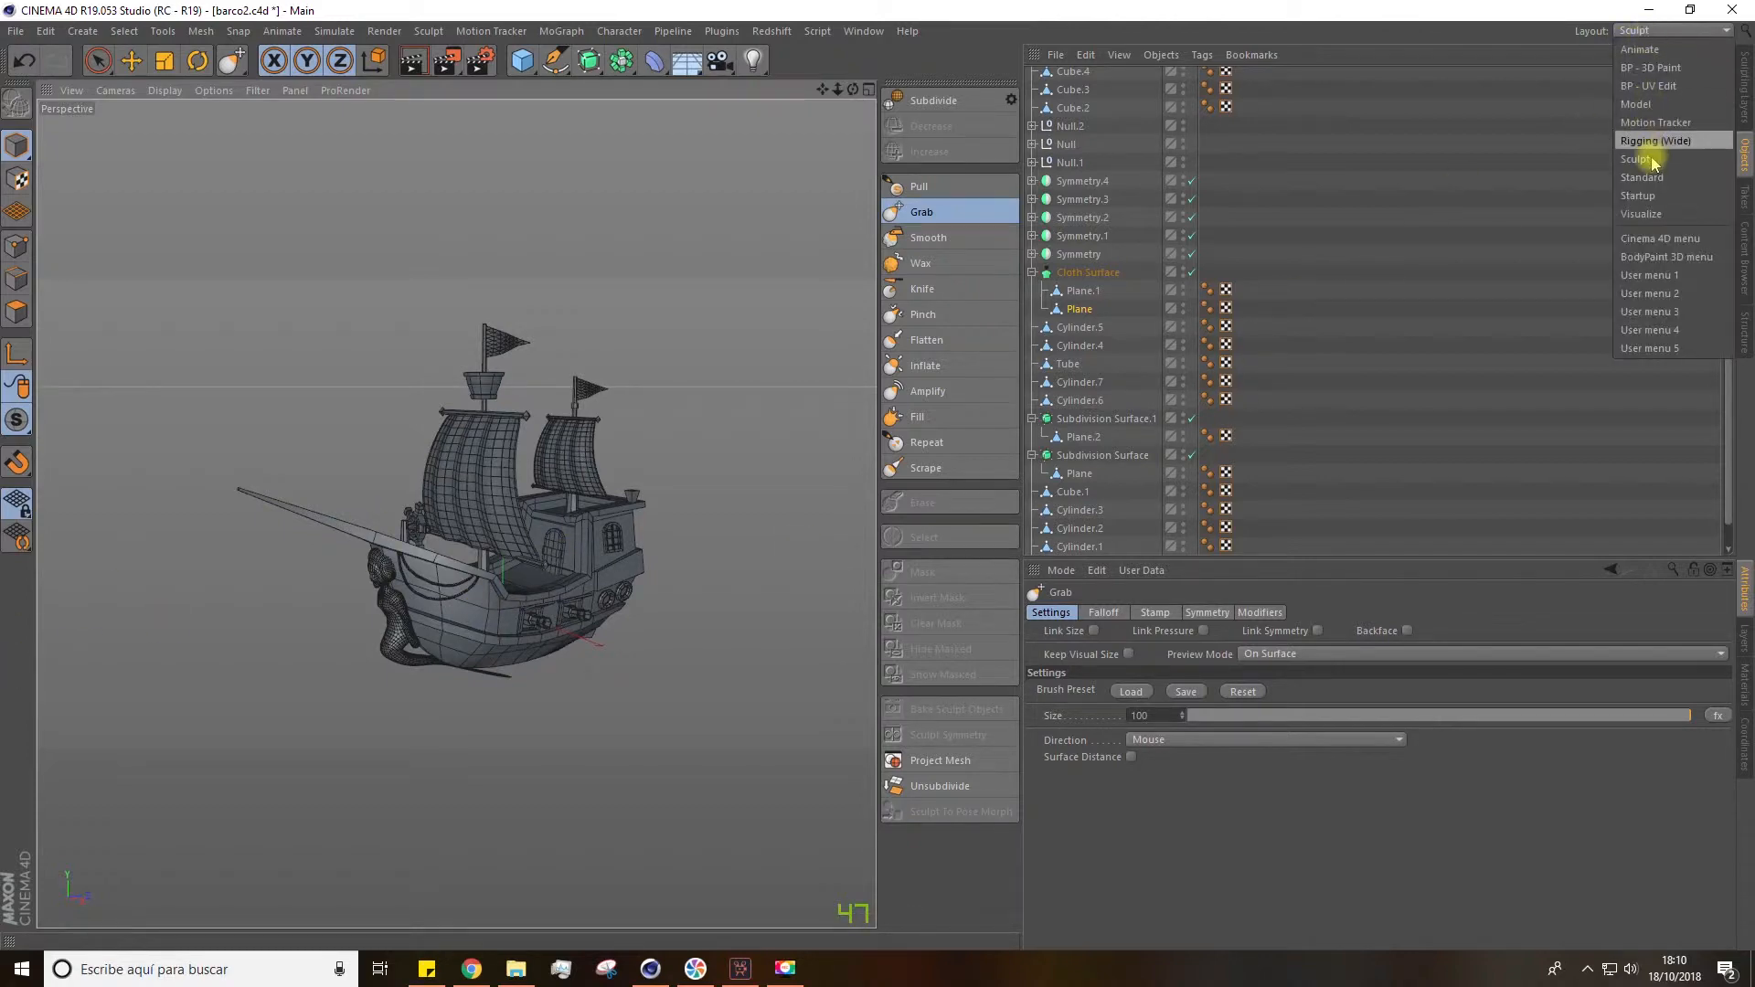
click(1652, 177)
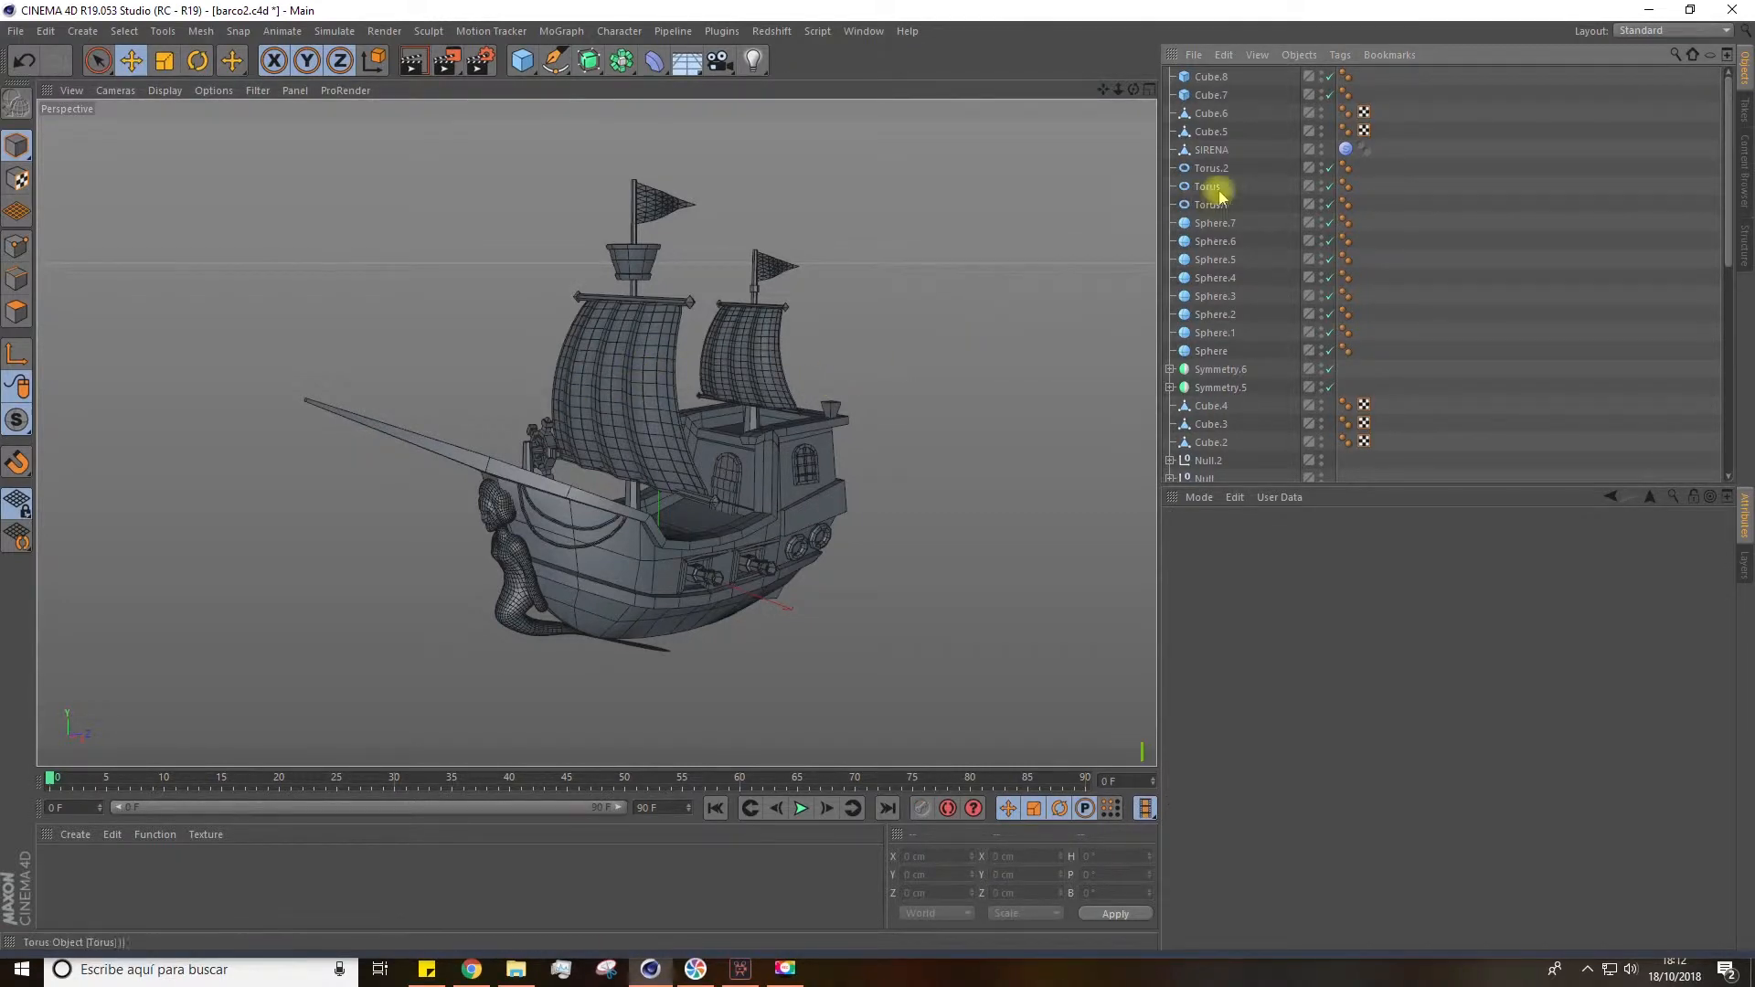
click(1345, 151)
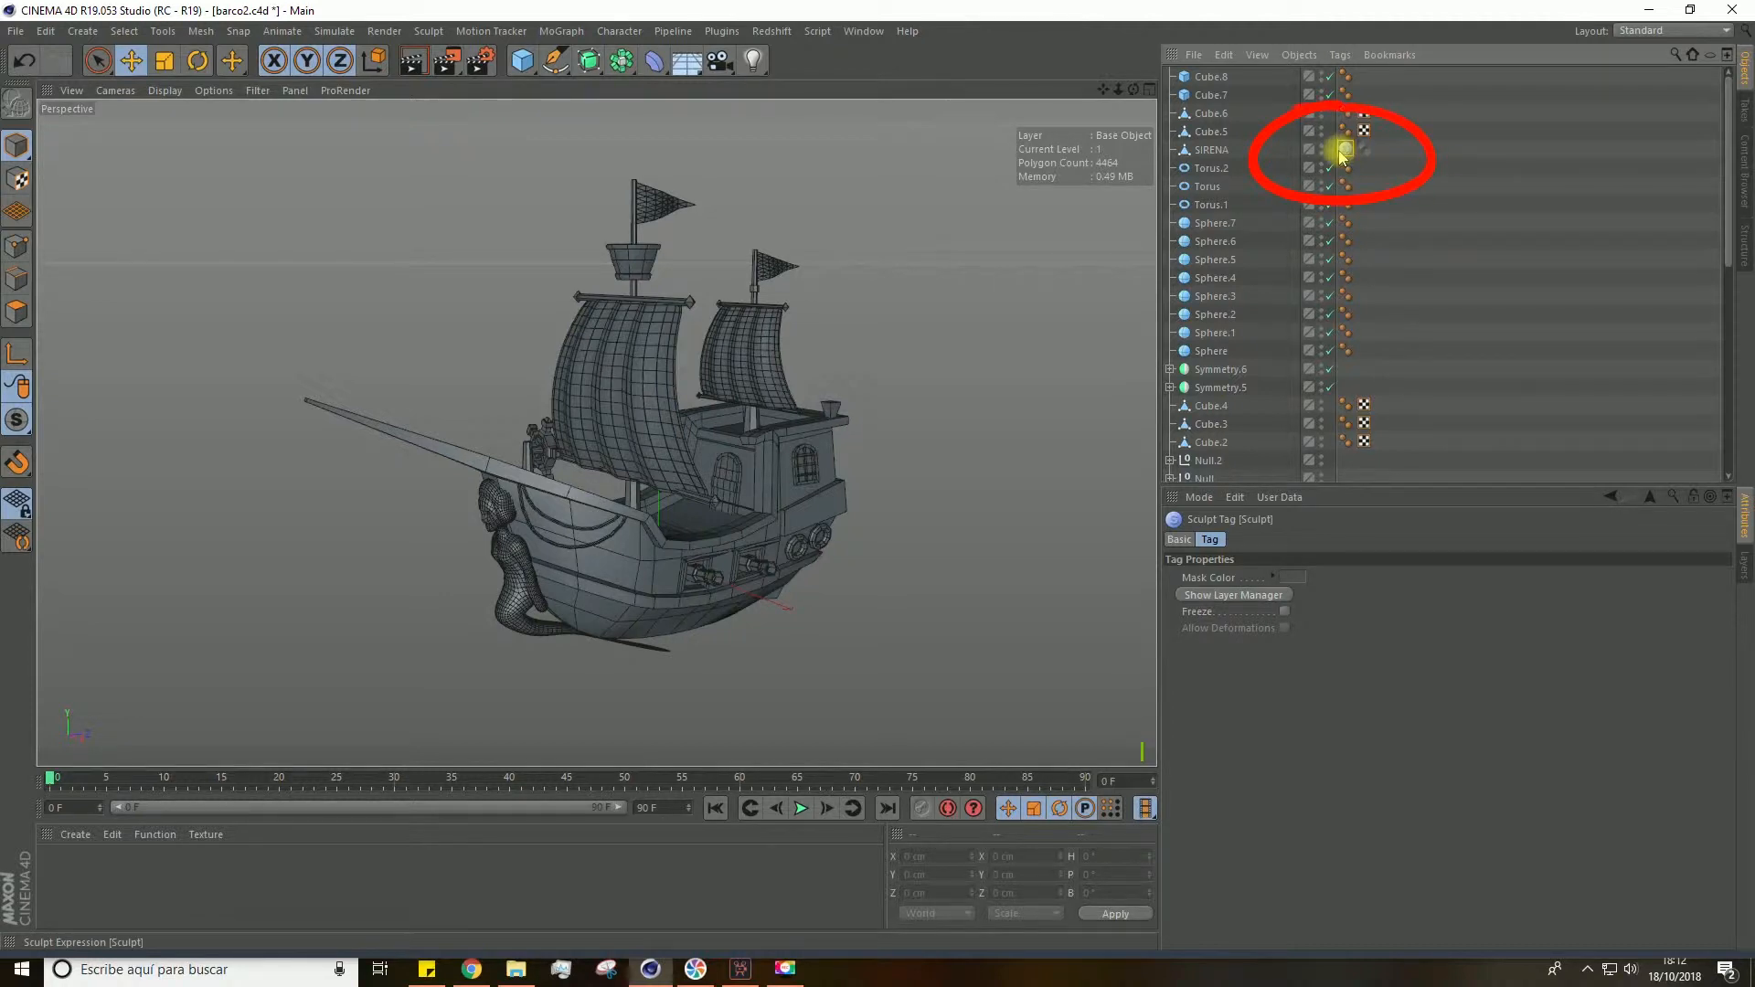
scroll(508, 553, up, 4)
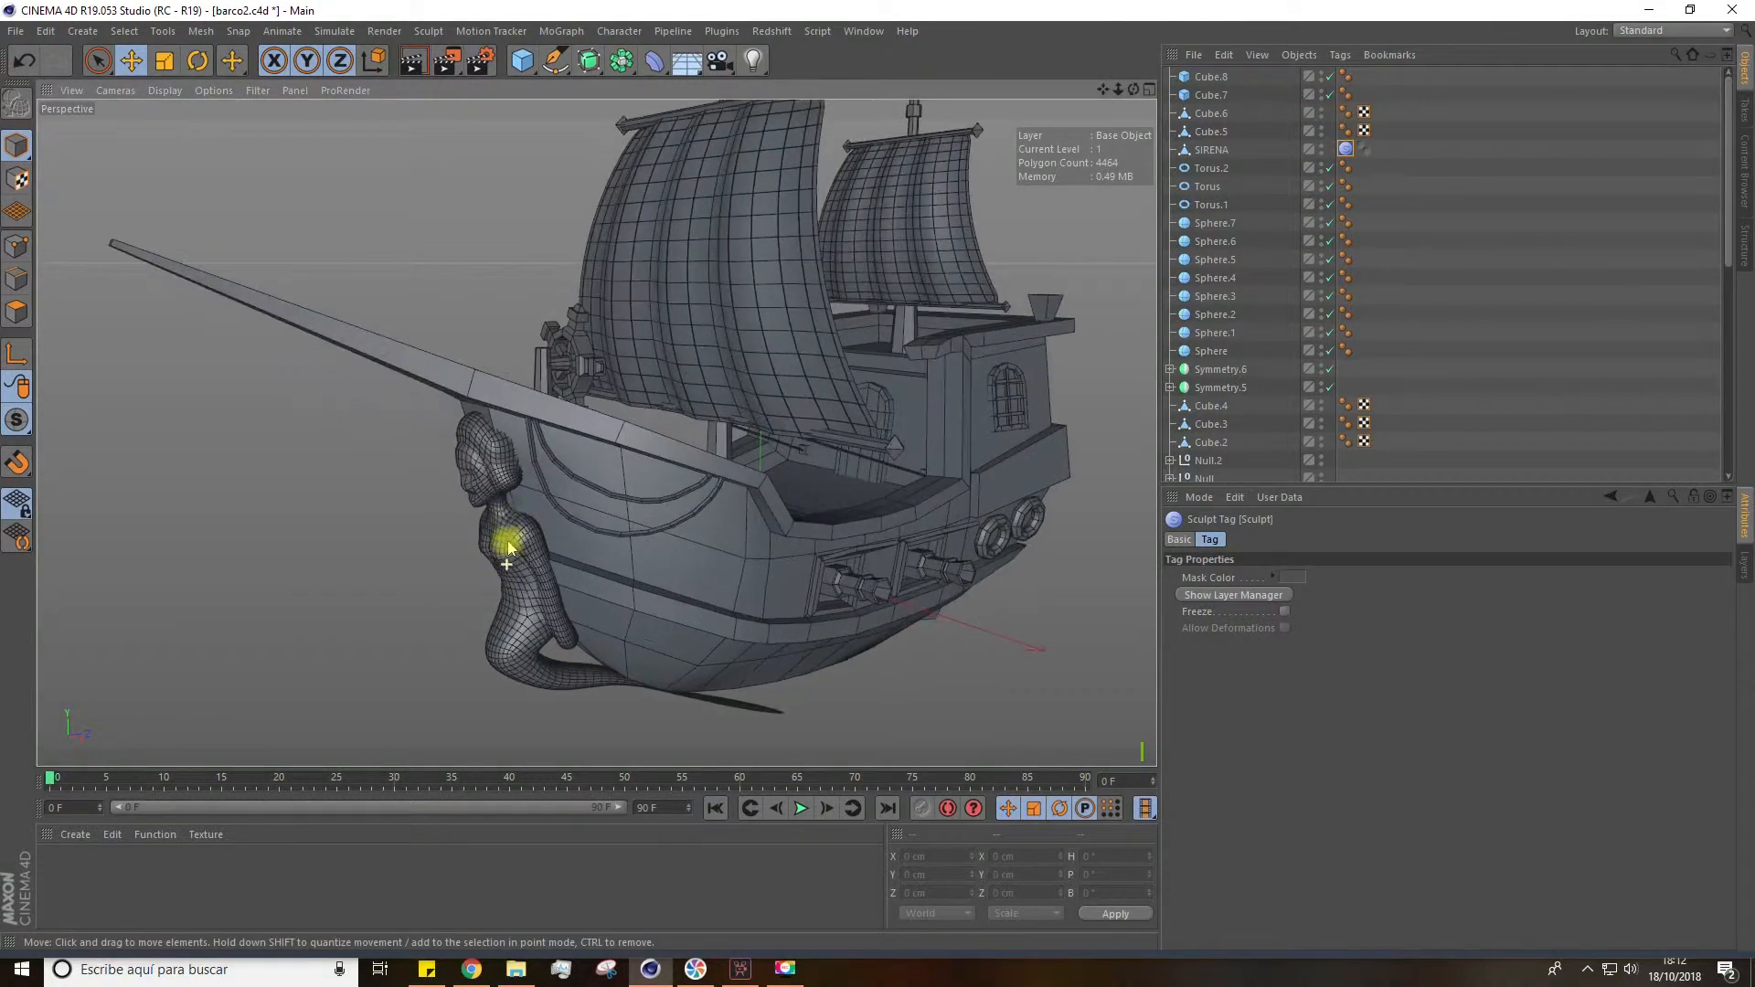
scroll(492, 565, up, 2)
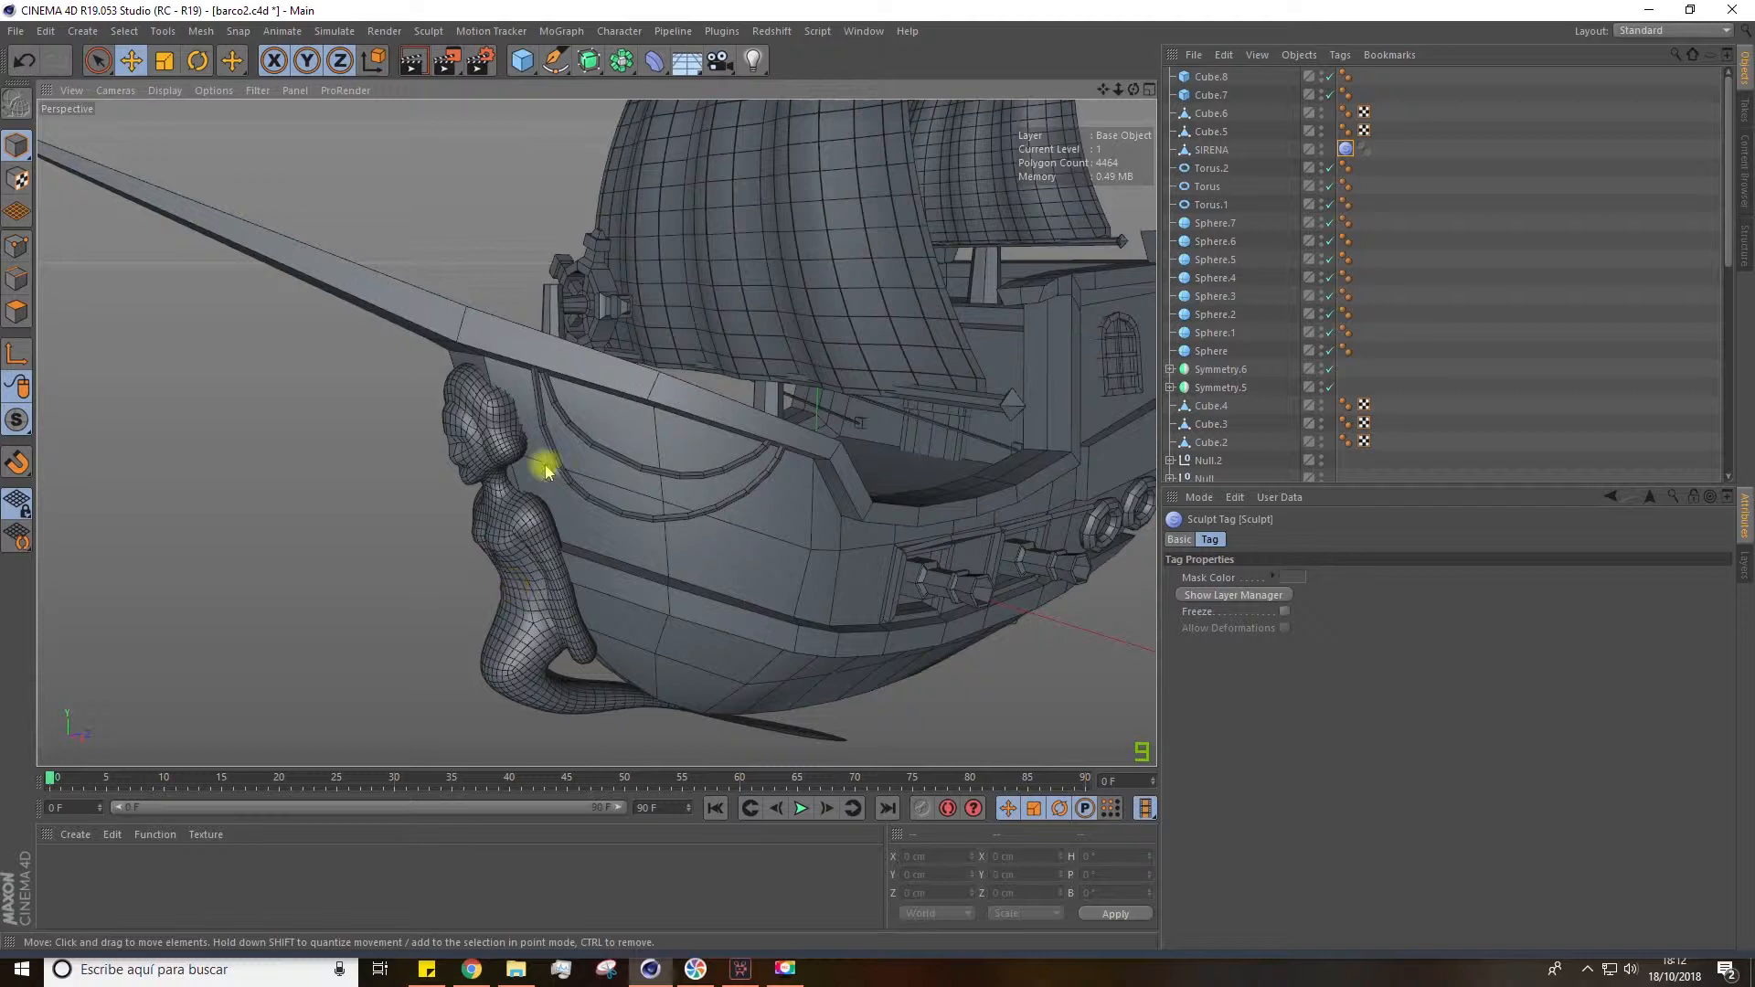
Return to the Sculpt layout, select the SIRENA object and display its sculpting layers.
click(1641, 30)
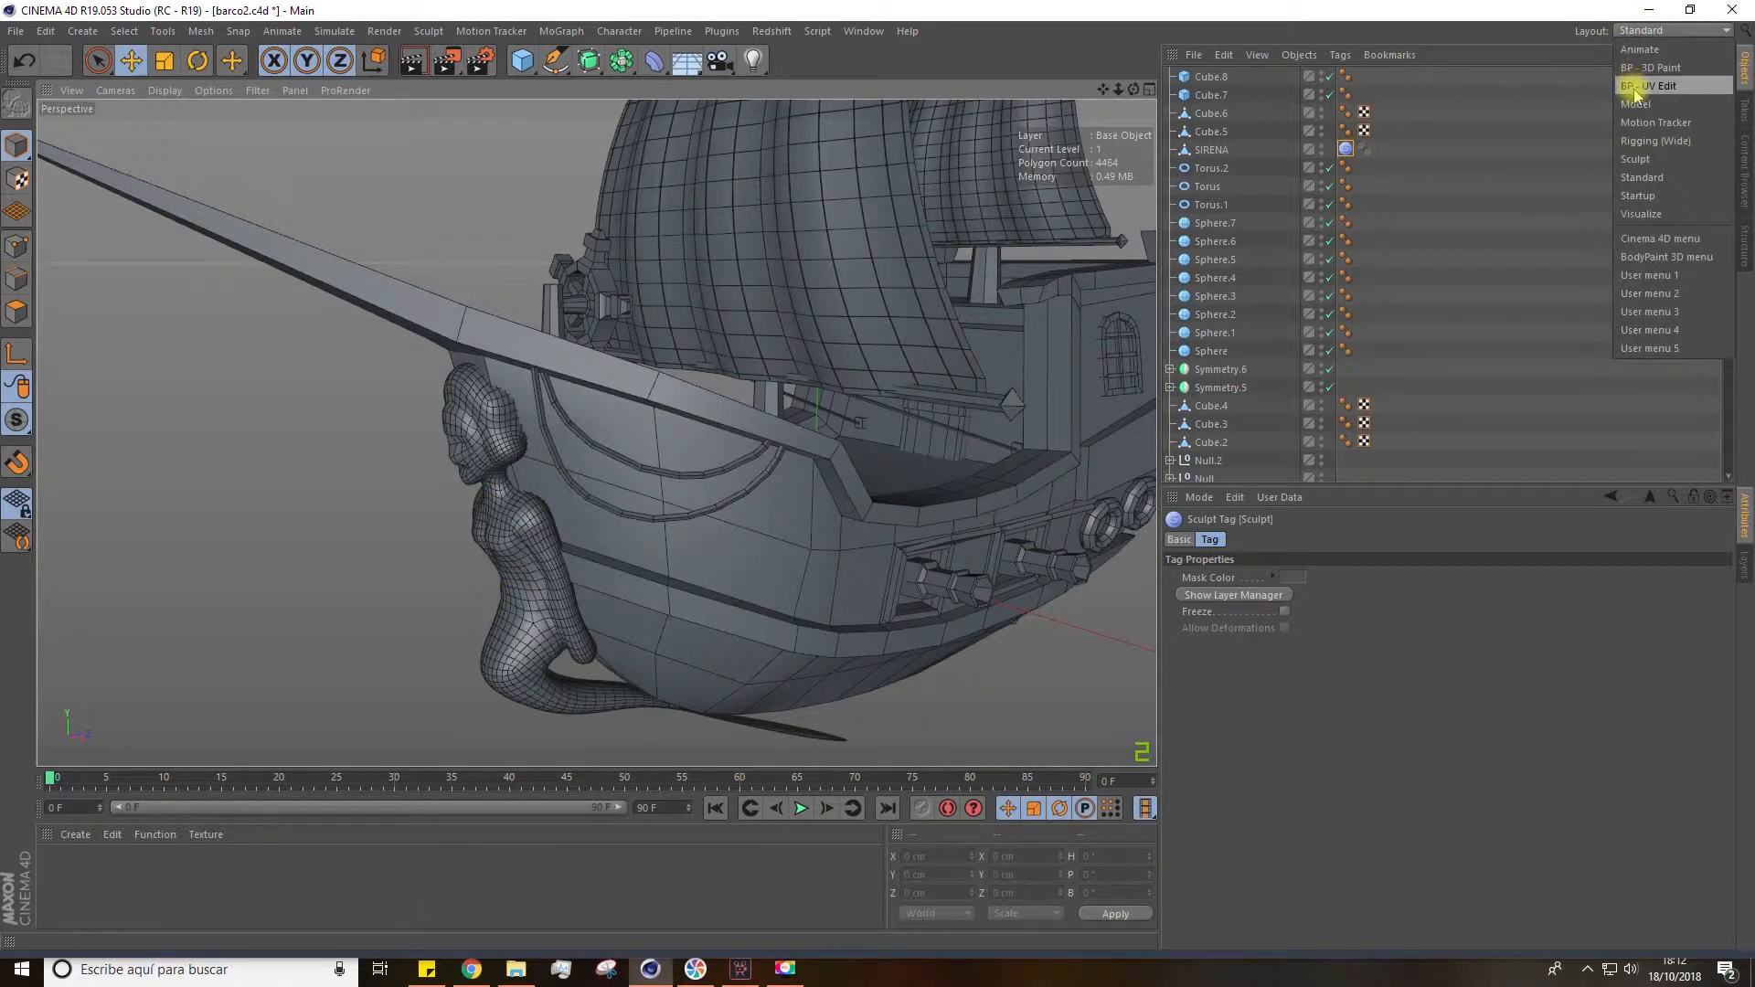
click(1636, 158)
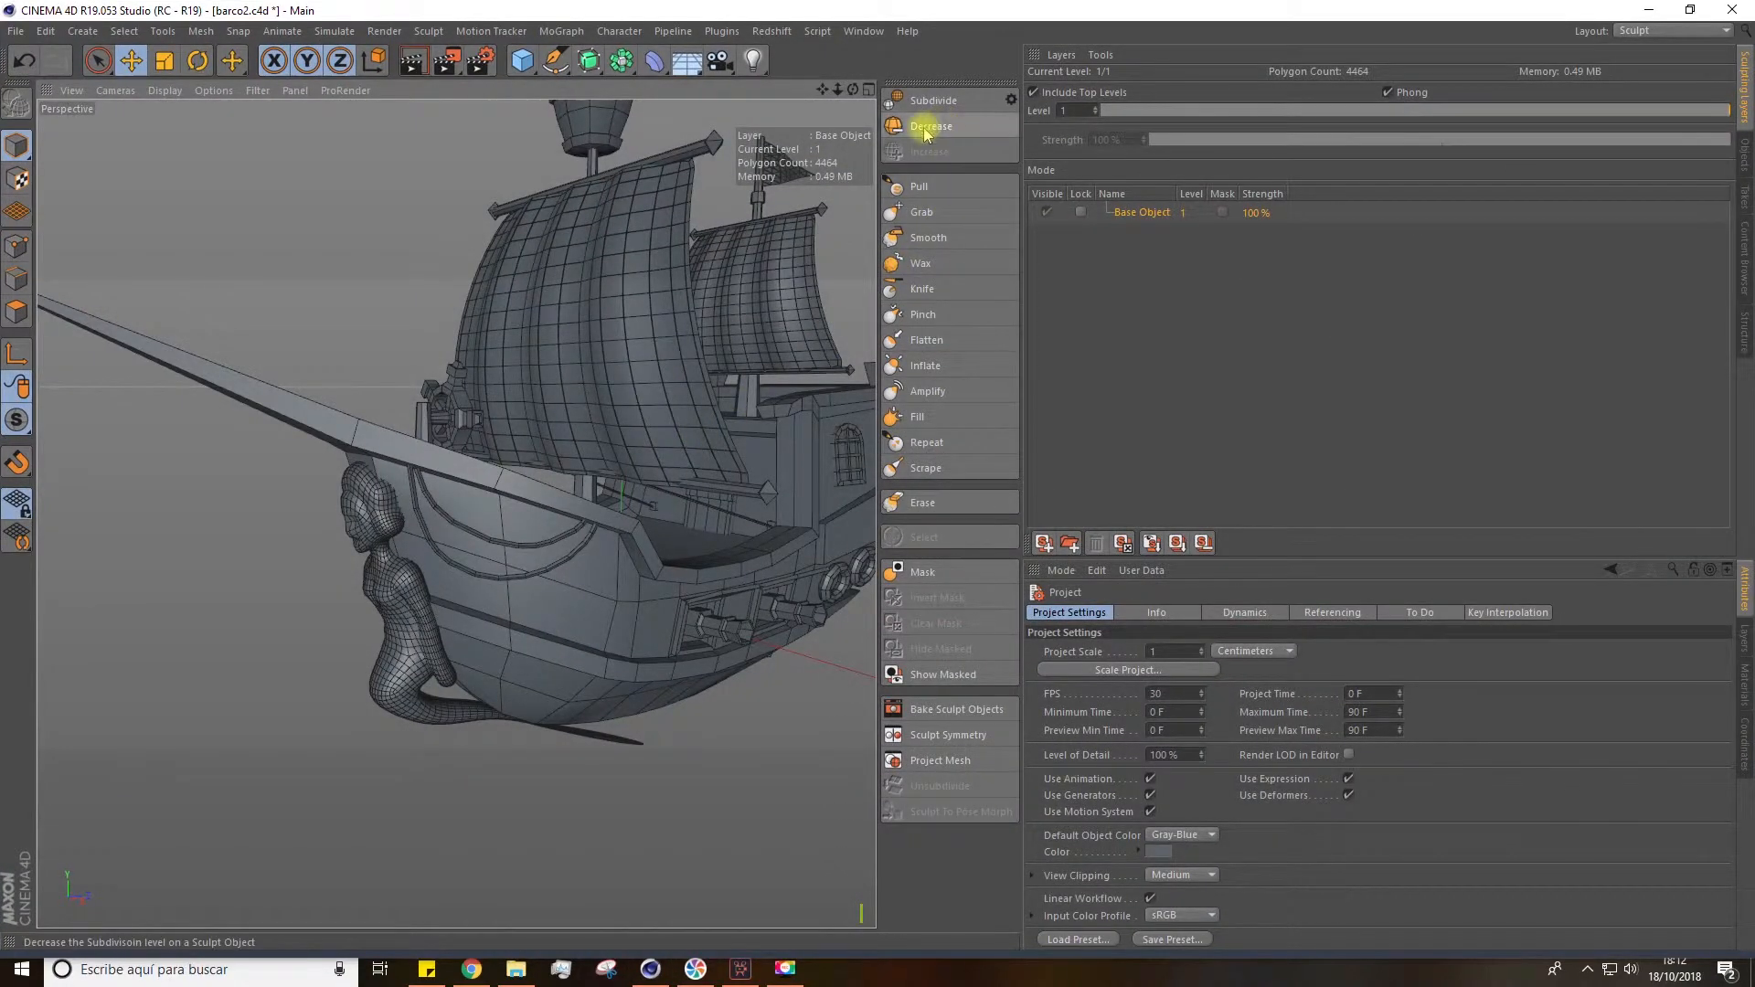
click(1741, 163)
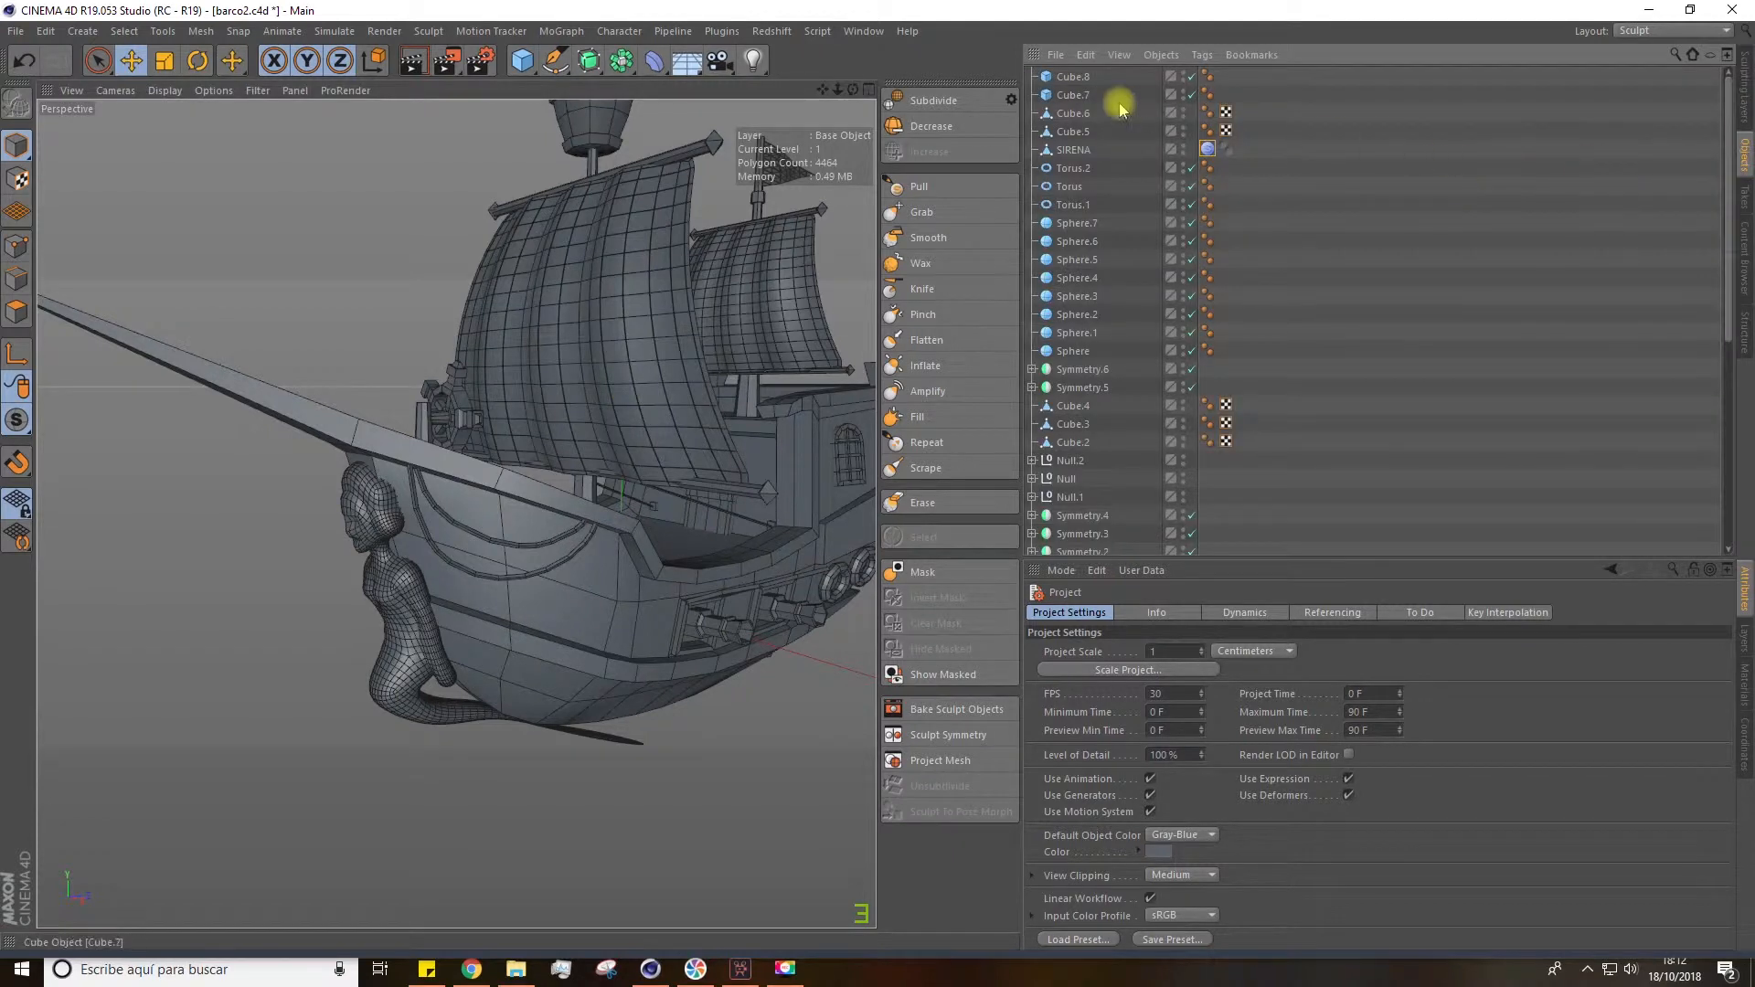
click(1093, 149)
click(1745, 95)
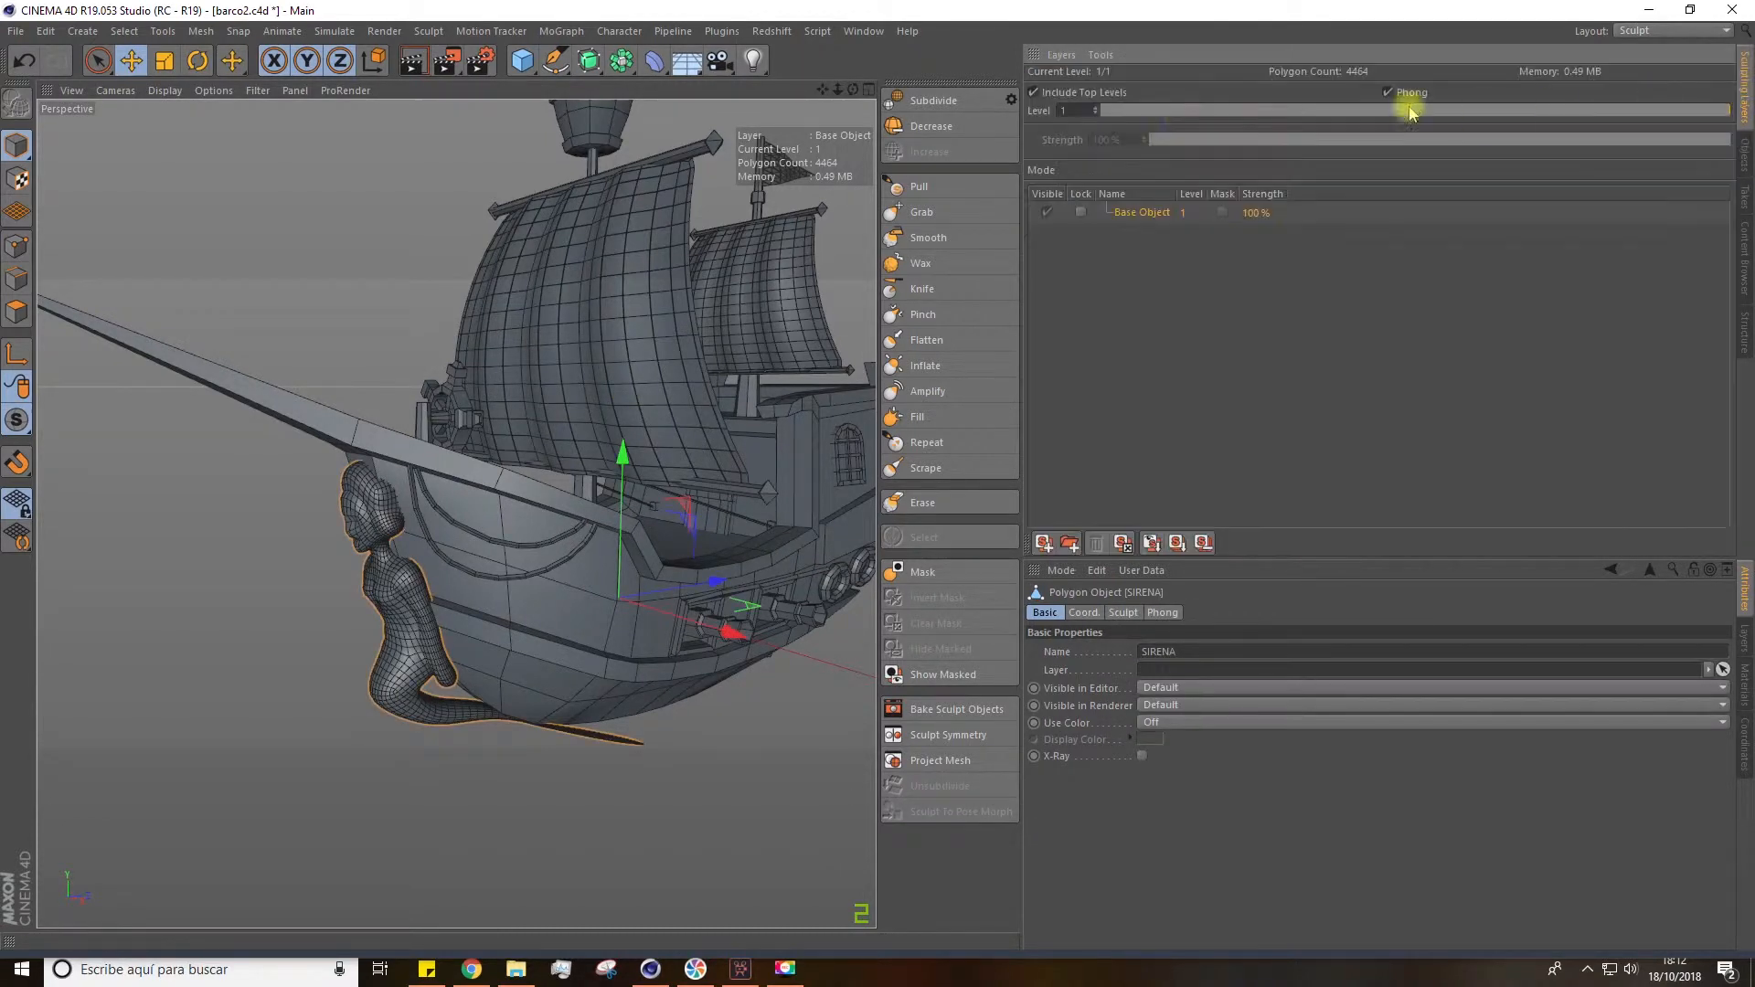
Decrease the SIRENA sculpt to subdivision level 0, compare the mesh, and increase it back to level 1.
click(932, 128)
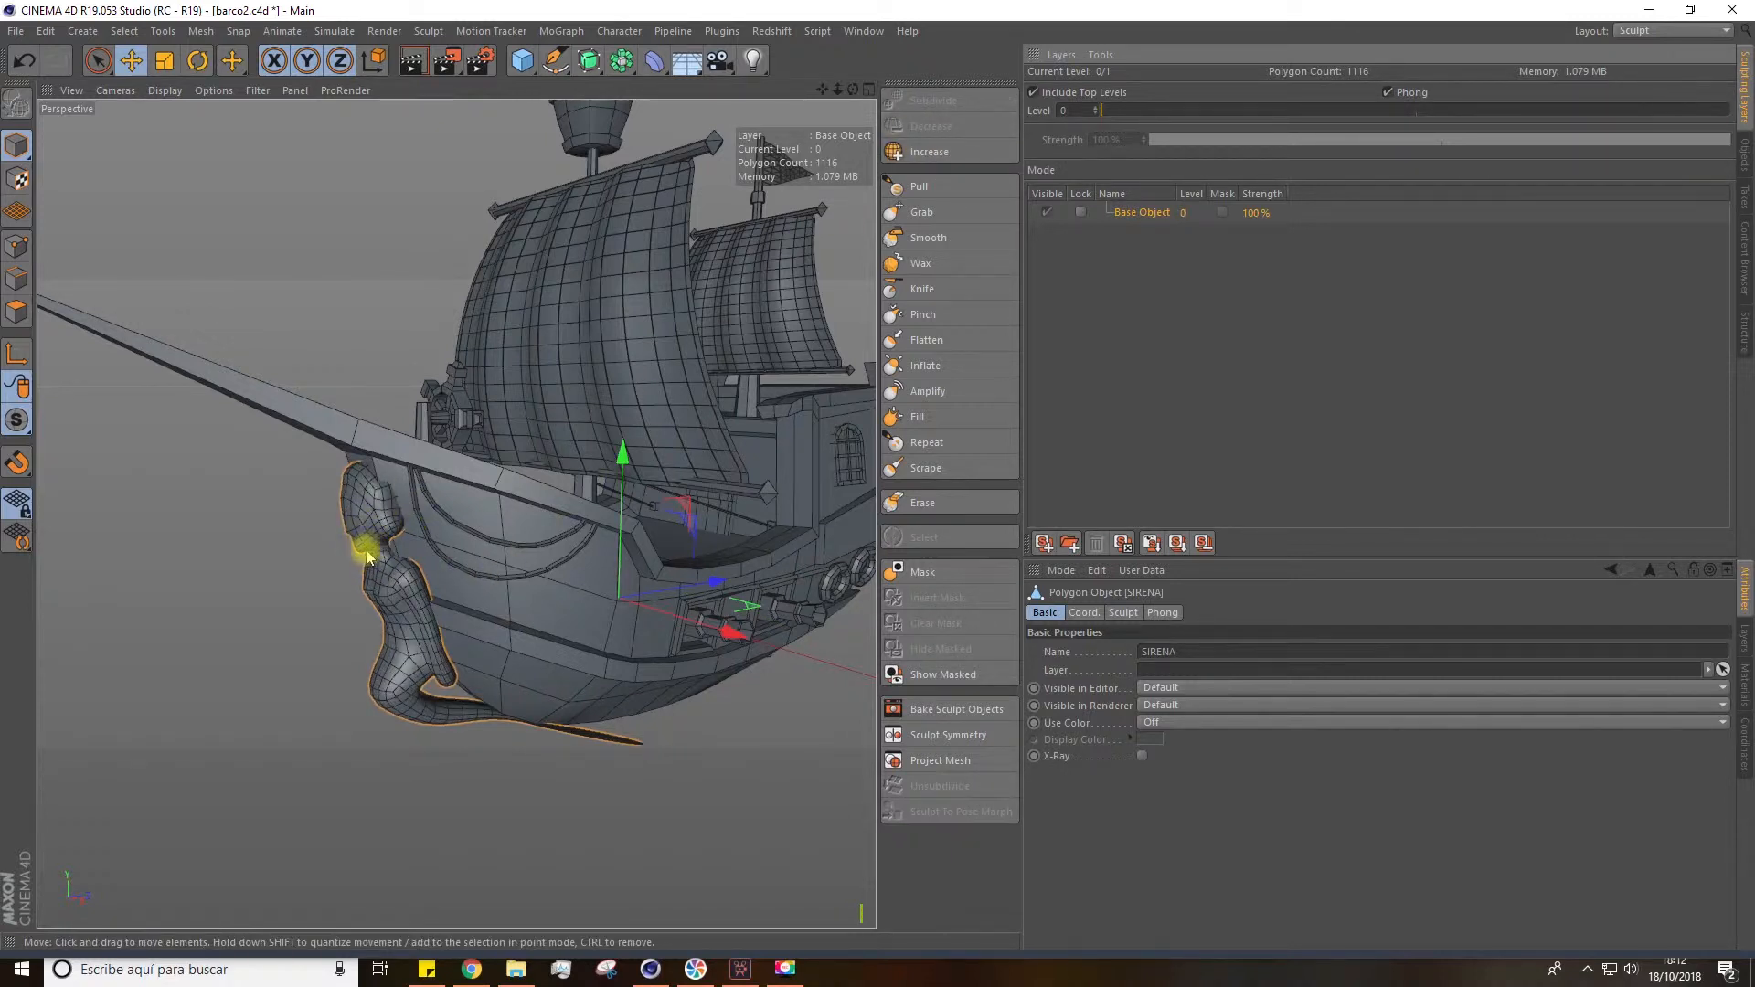
scroll(368, 557, down, 3)
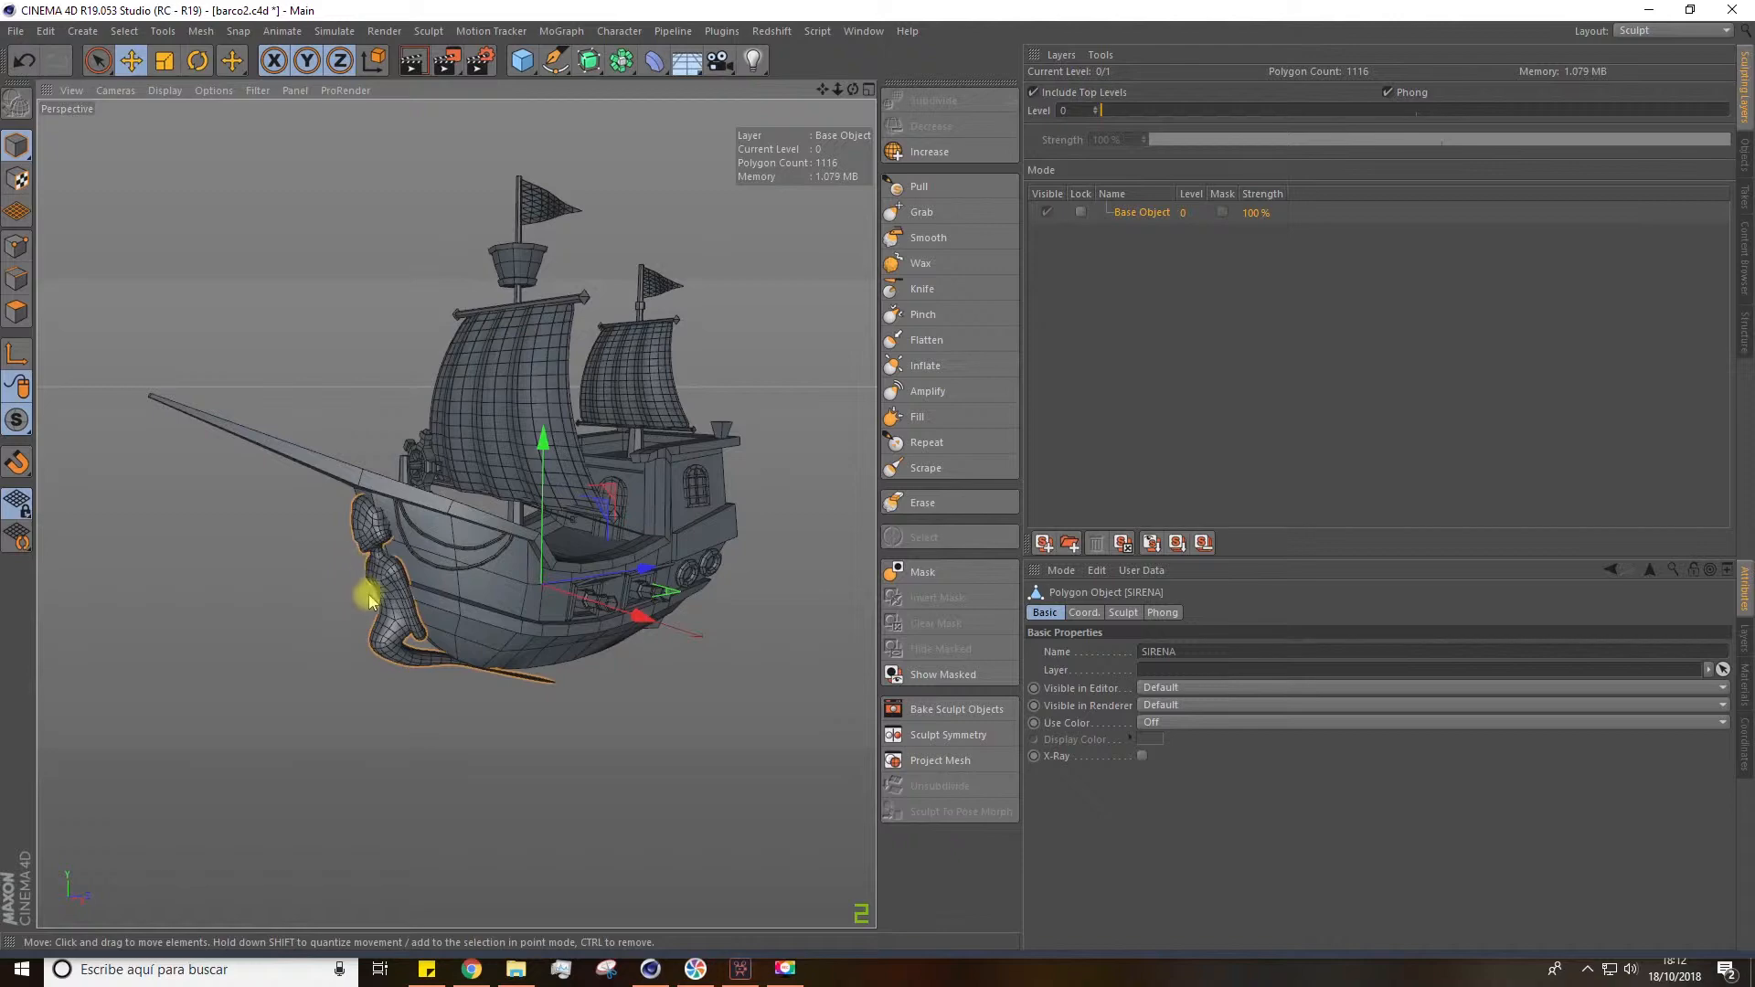
click(937, 155)
scroll(350, 553, up, 6)
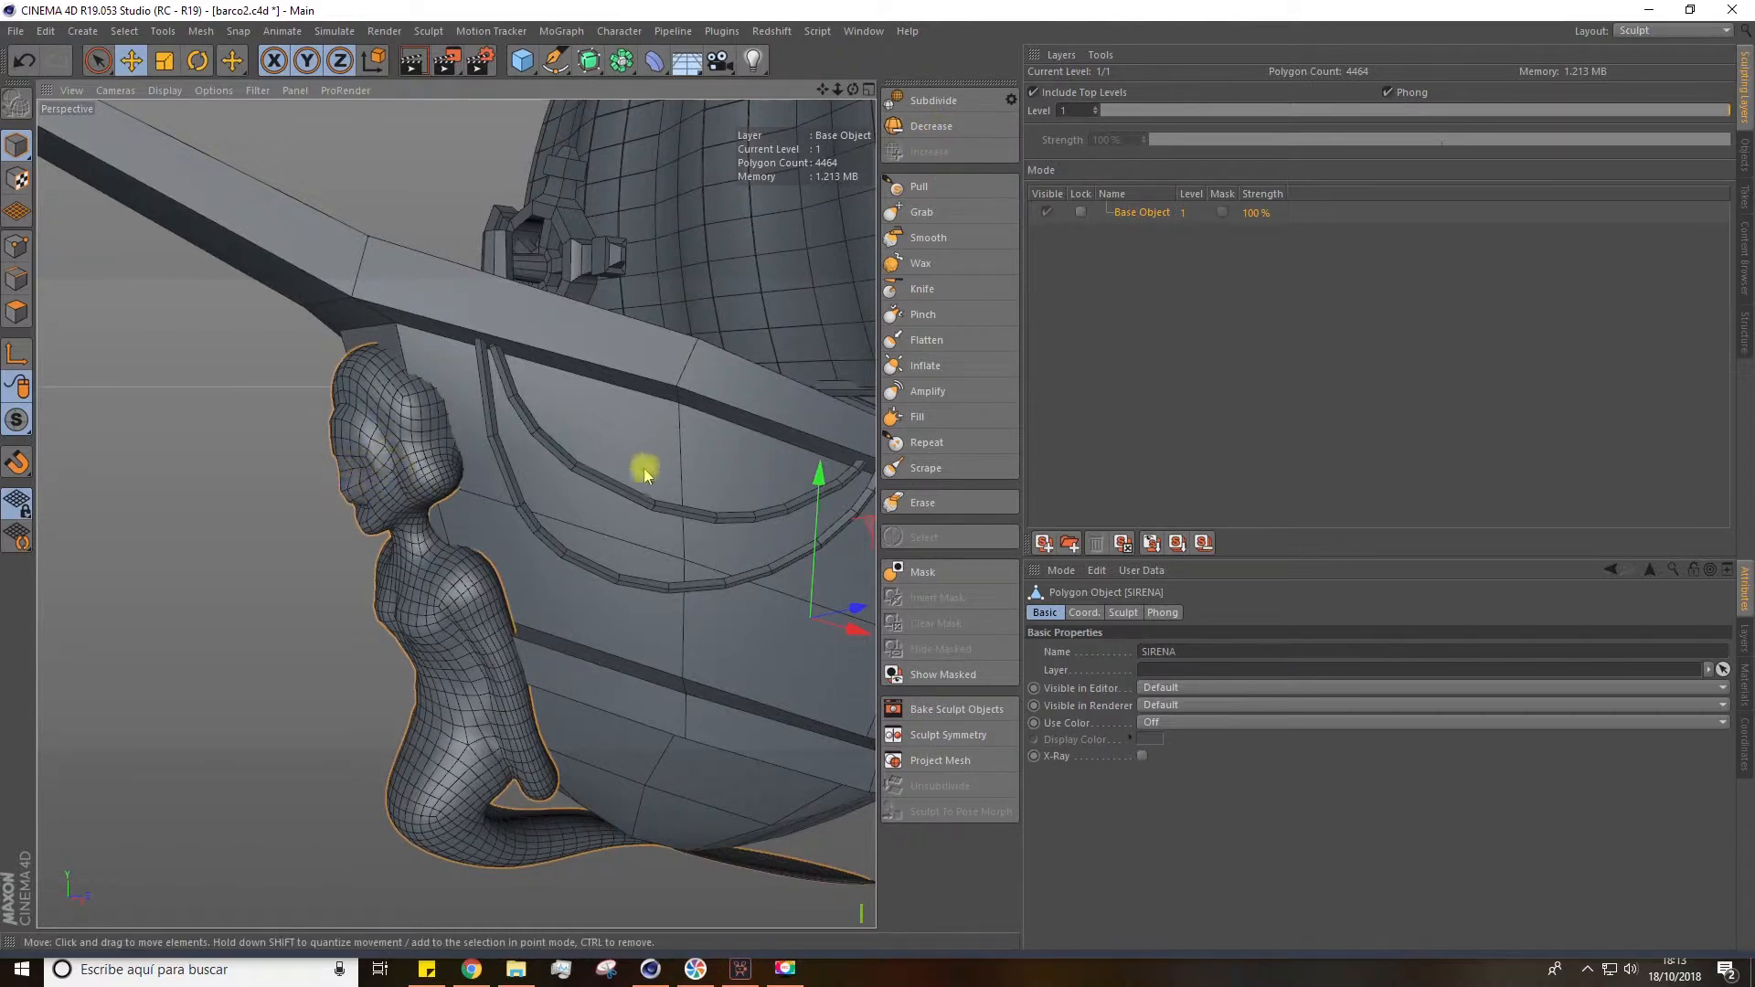
scroll(494, 536, down, 6)
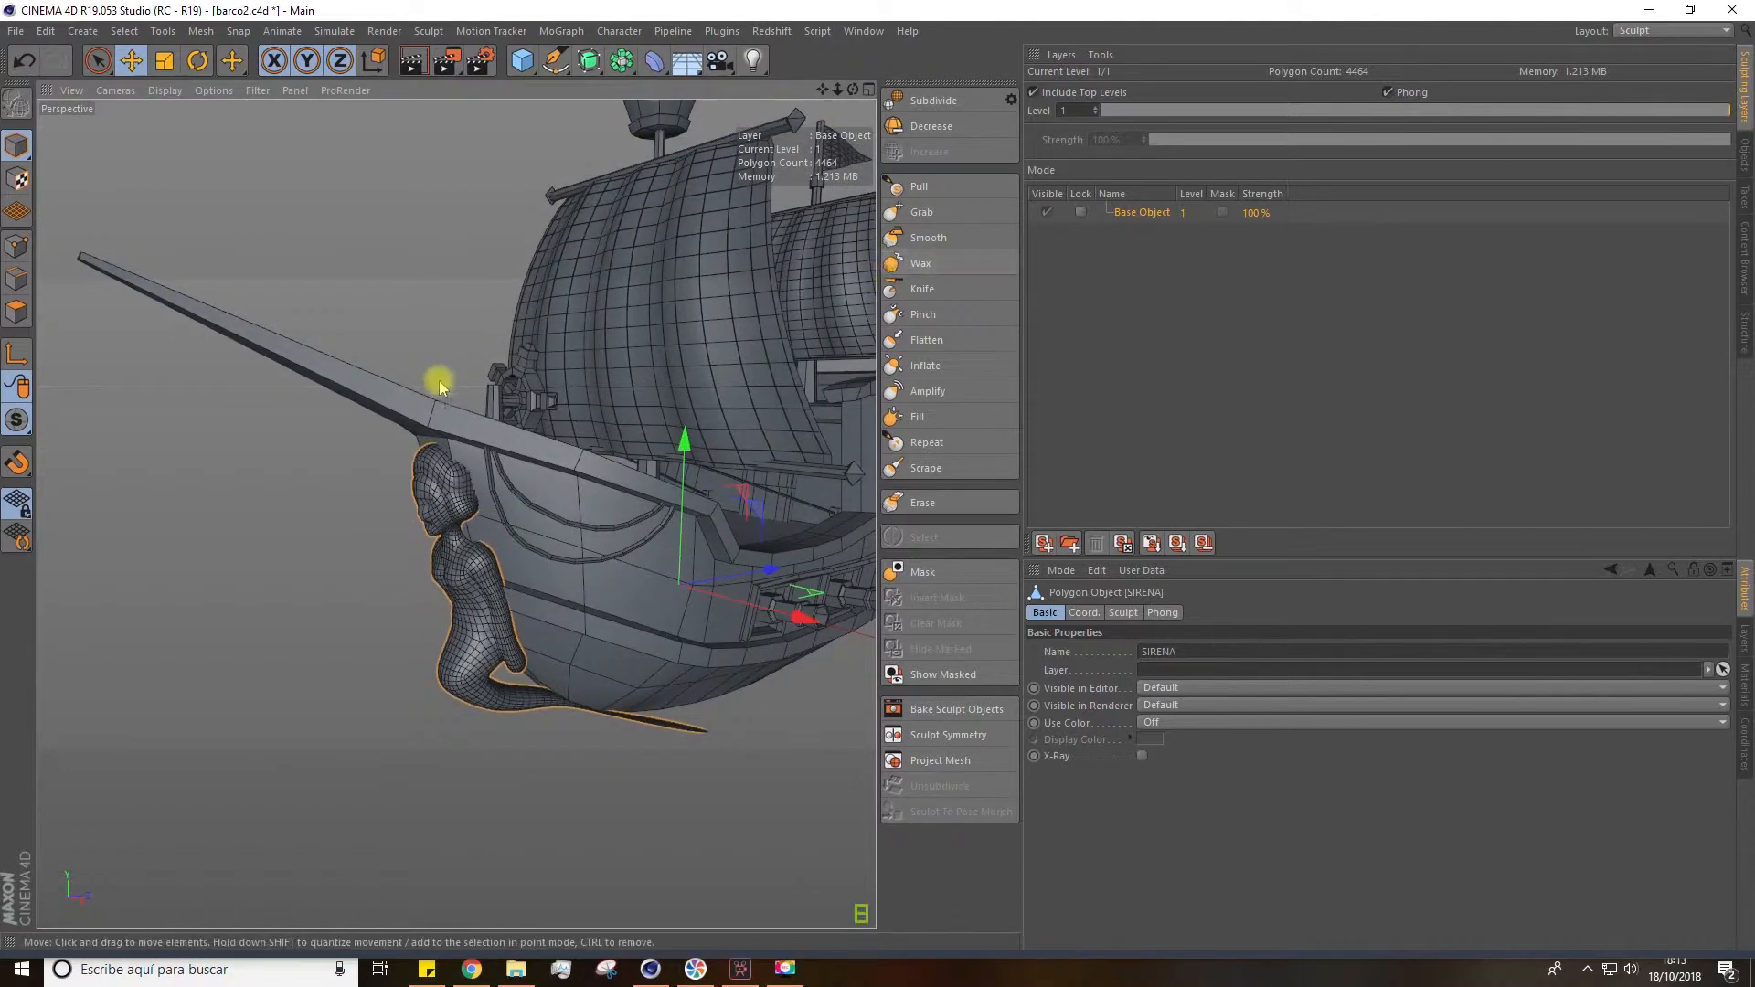
scroll(440, 388, down, 3)
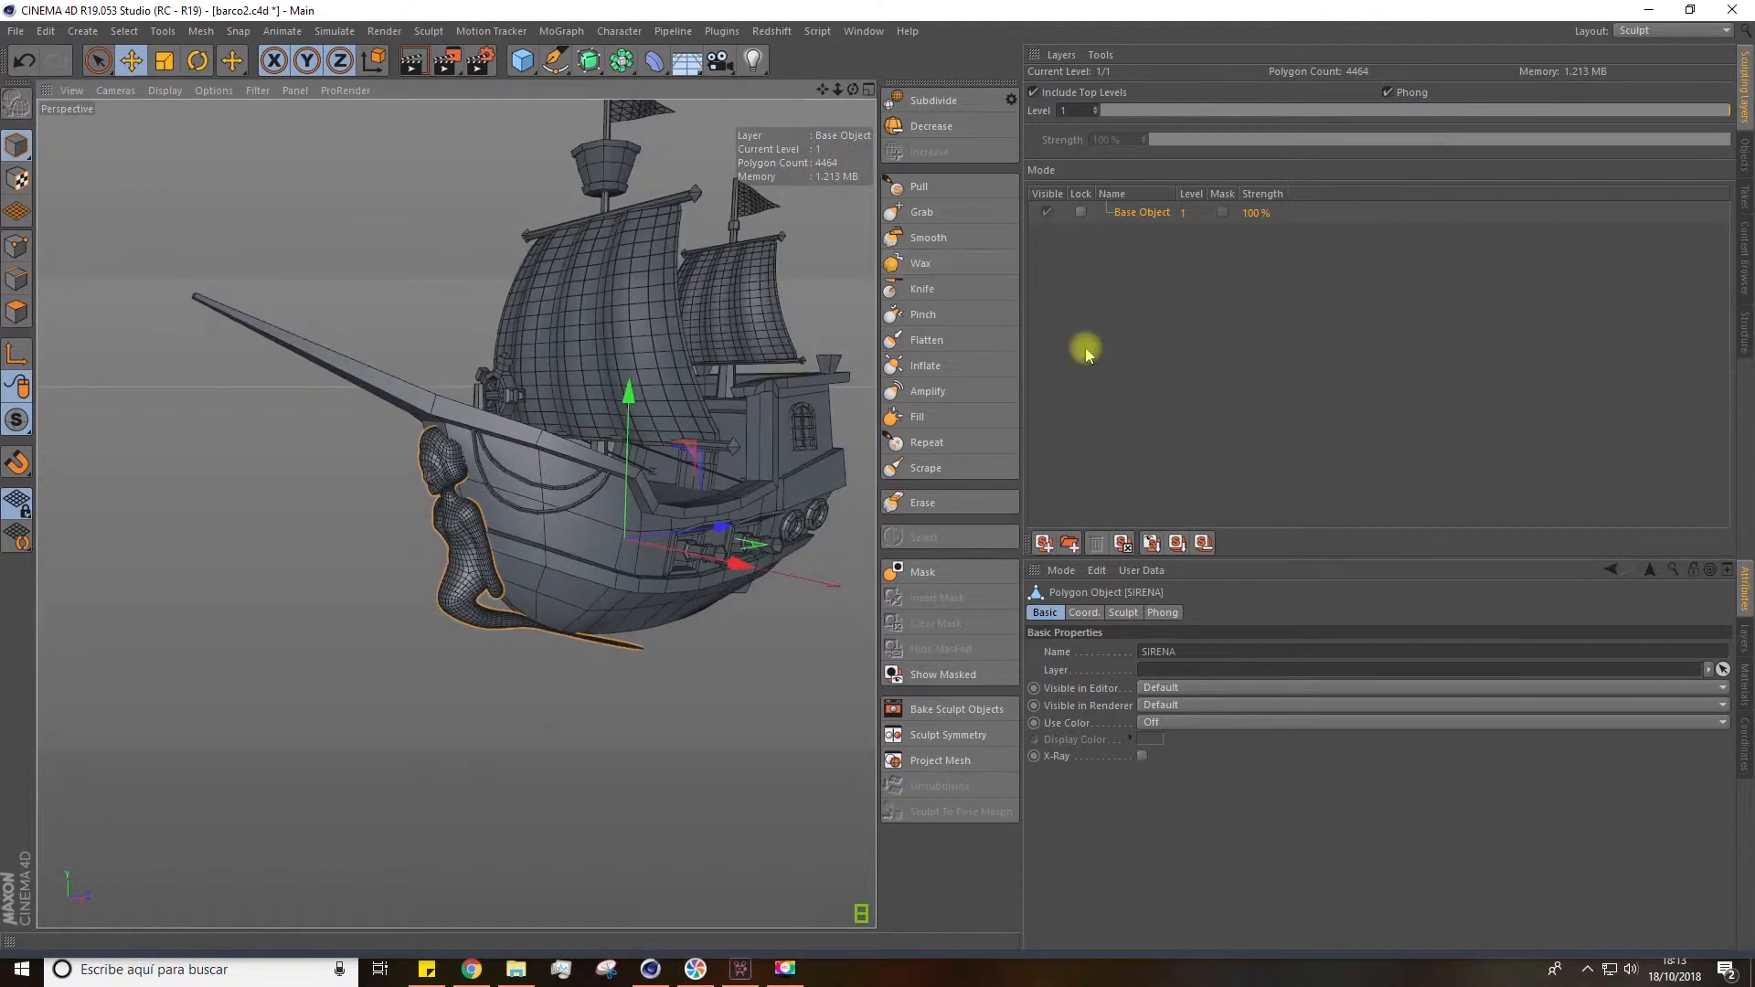
Inspect SIRENA's Sculpt tag in the object list and compare it with the tags on the Cloth Surface's flag meshes.
click(1747, 157)
click(1208, 151)
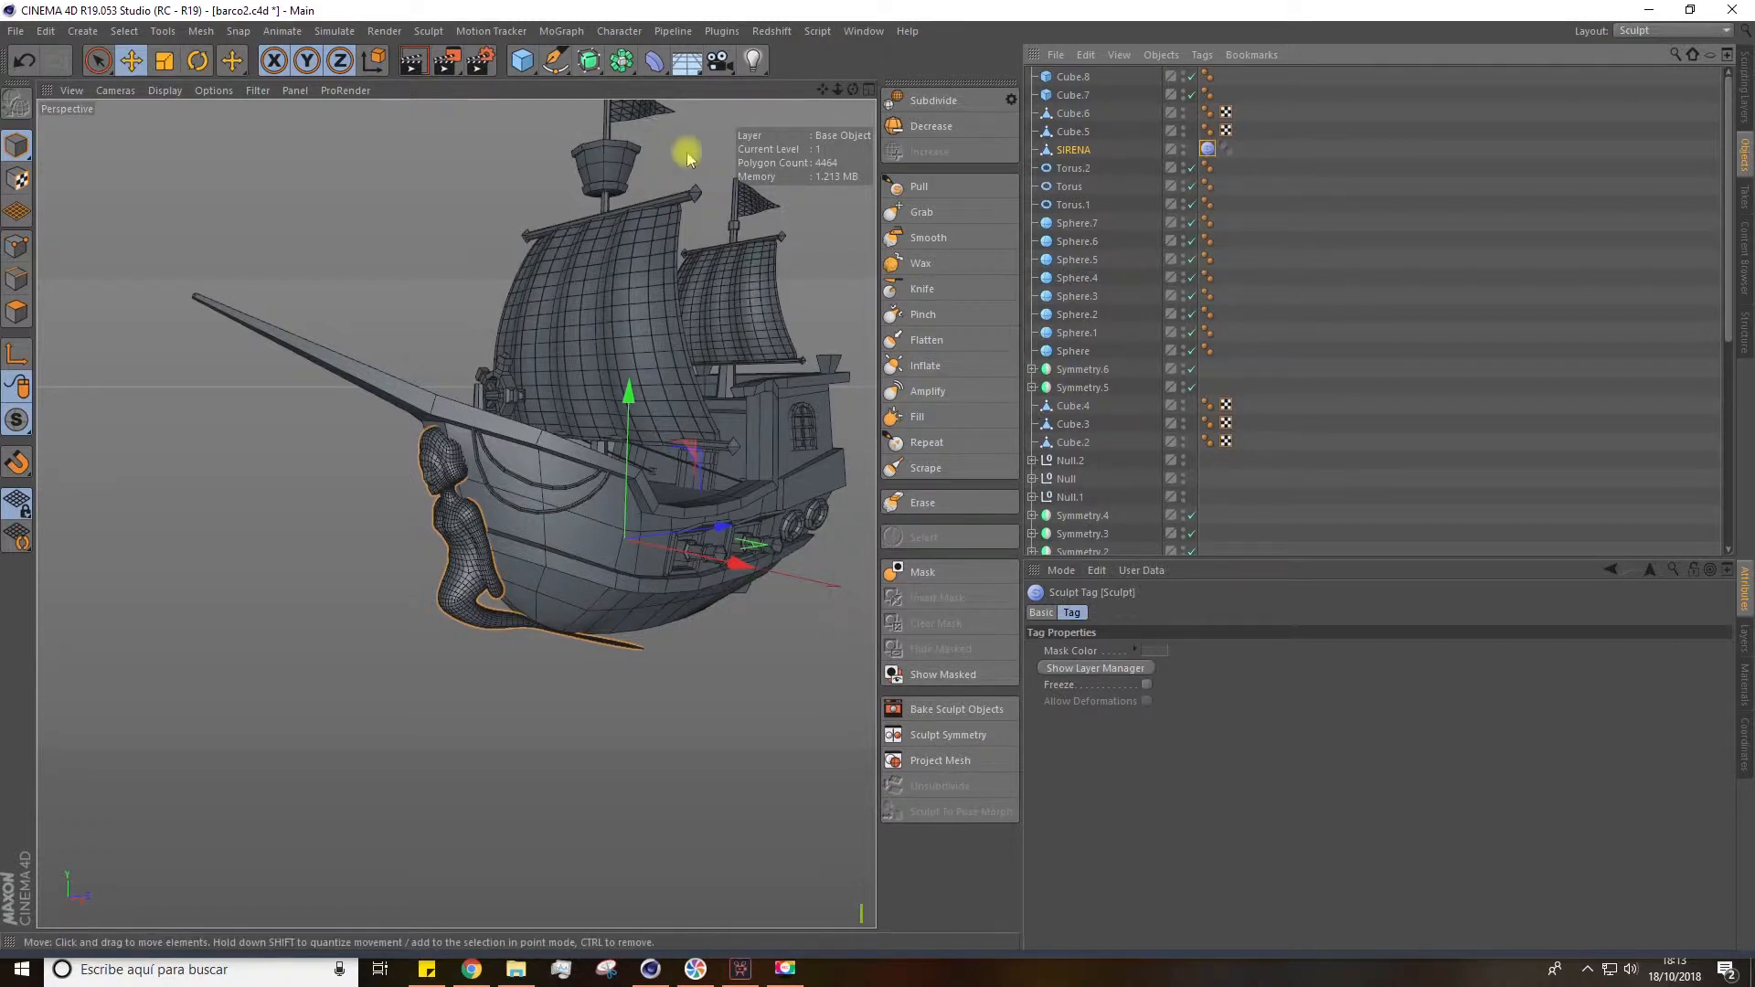
click(634, 122)
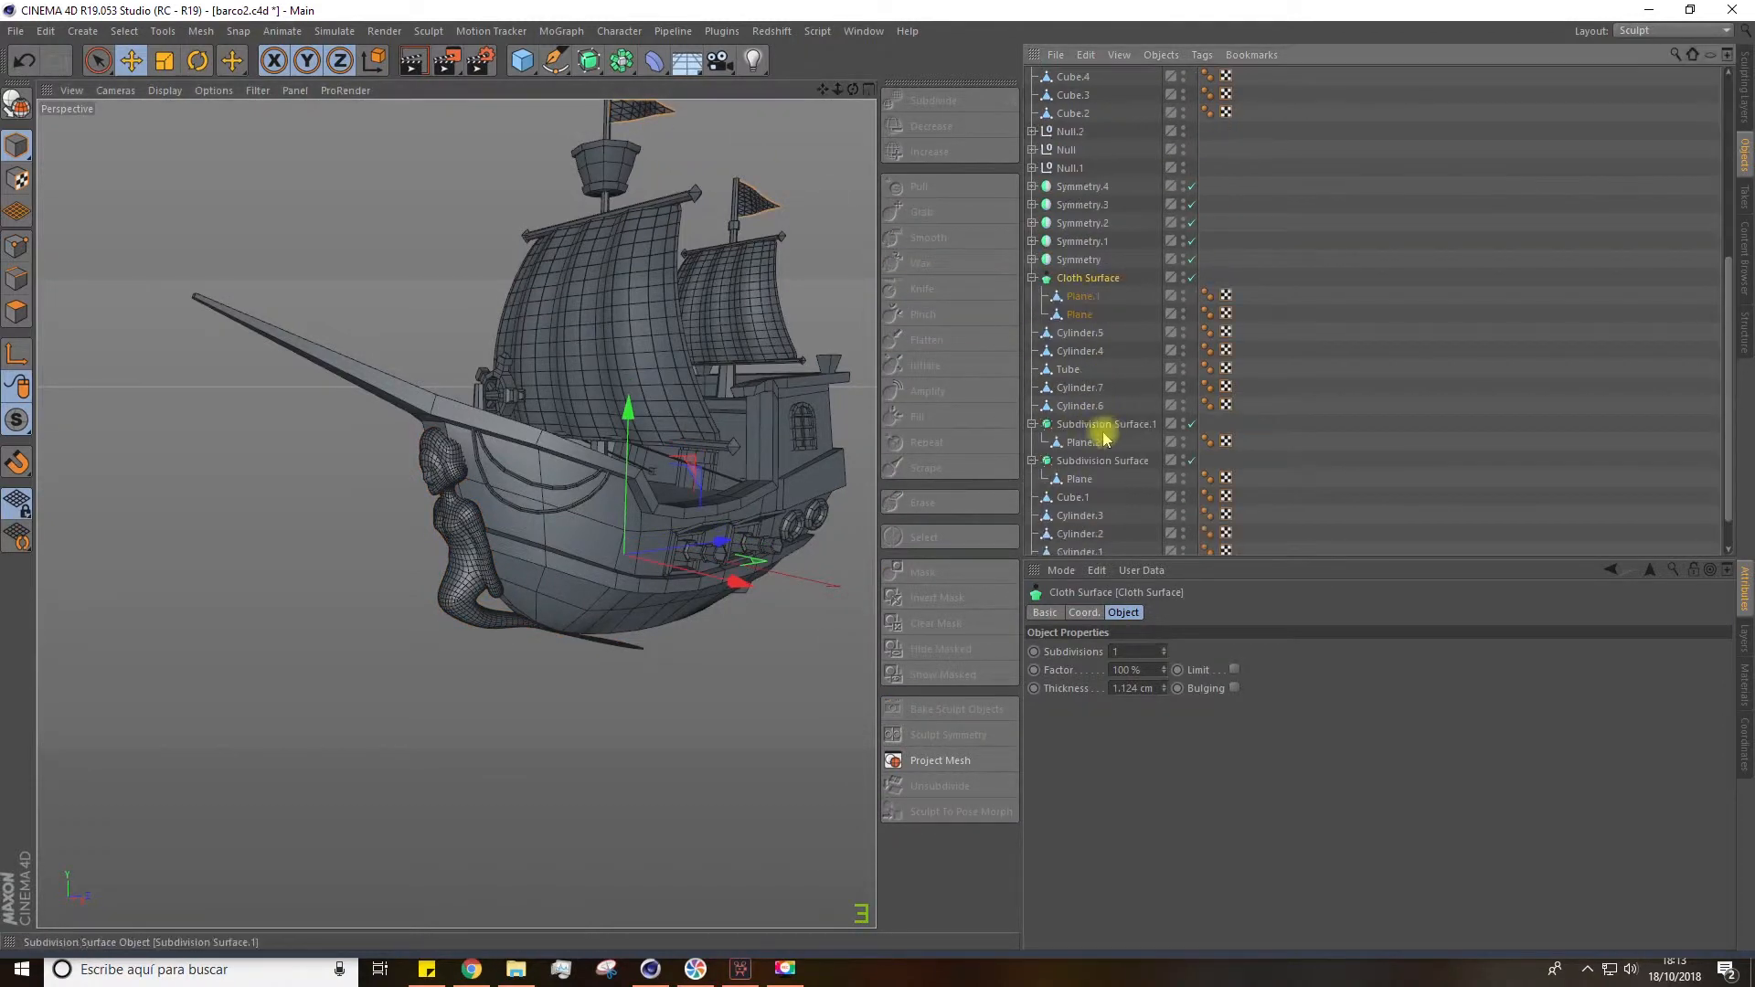
click(1077, 313)
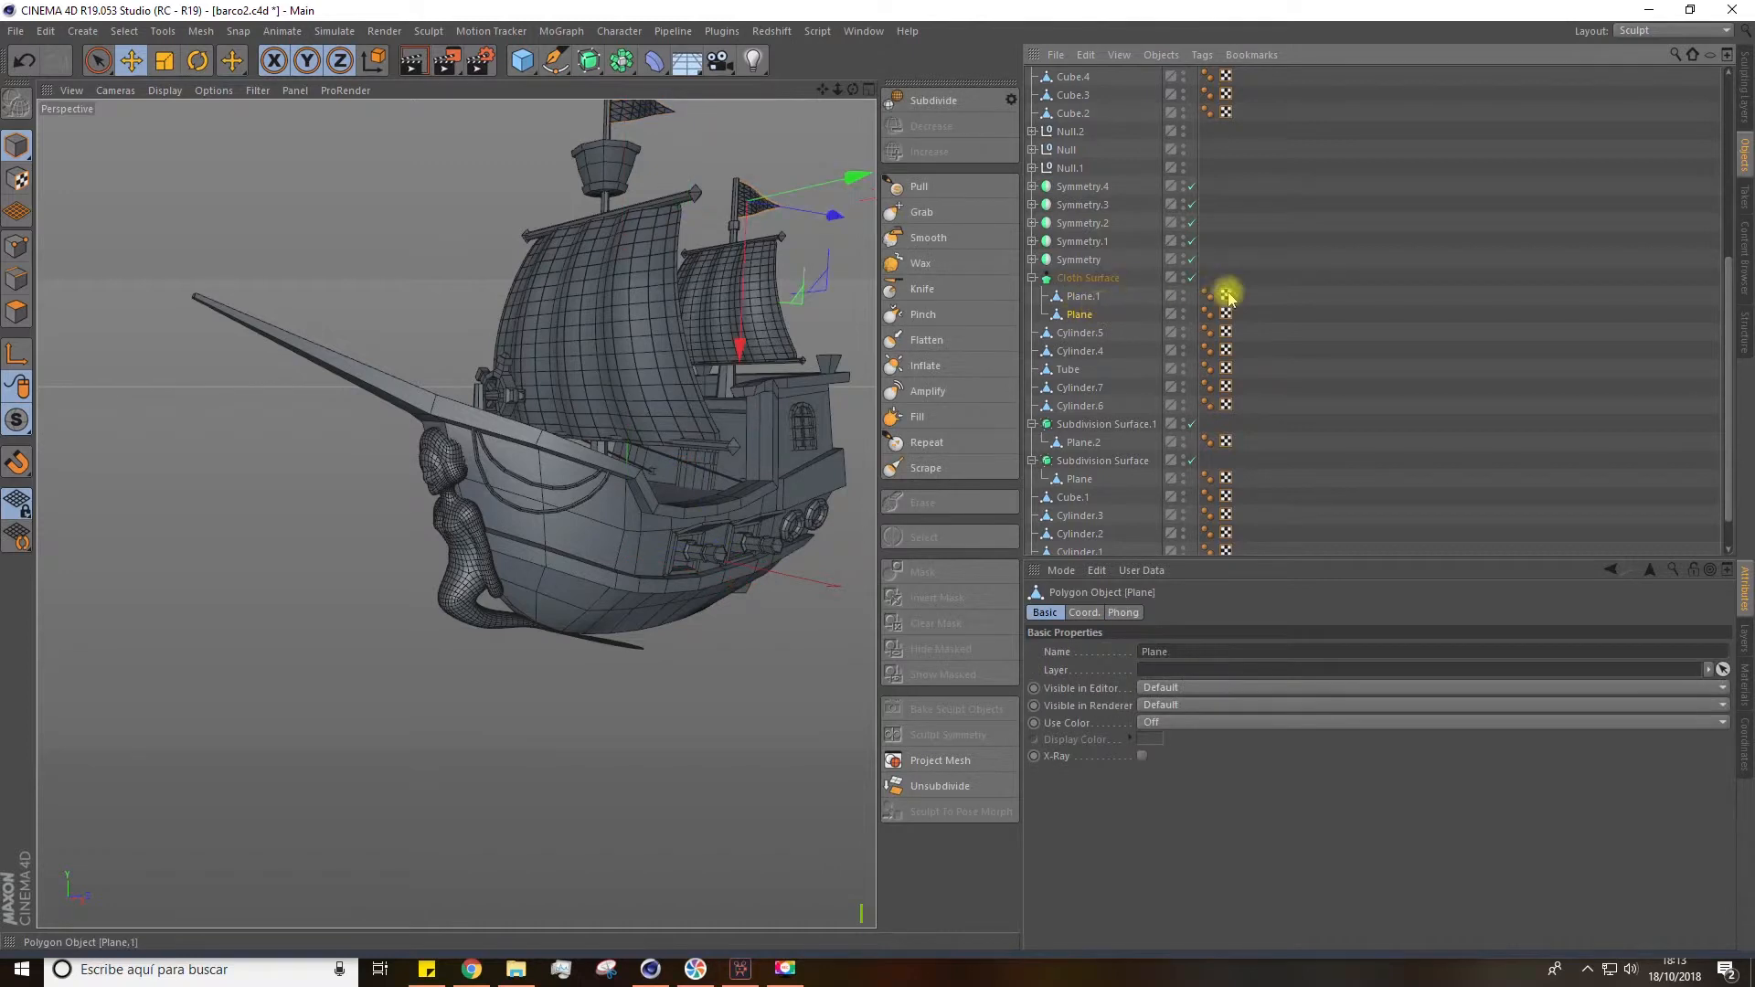
Subdivide the main mast's flag mesh, Plane.1, for sculpting, inspect its Sculpt tag, and undo the subdivision.
click(1081, 295)
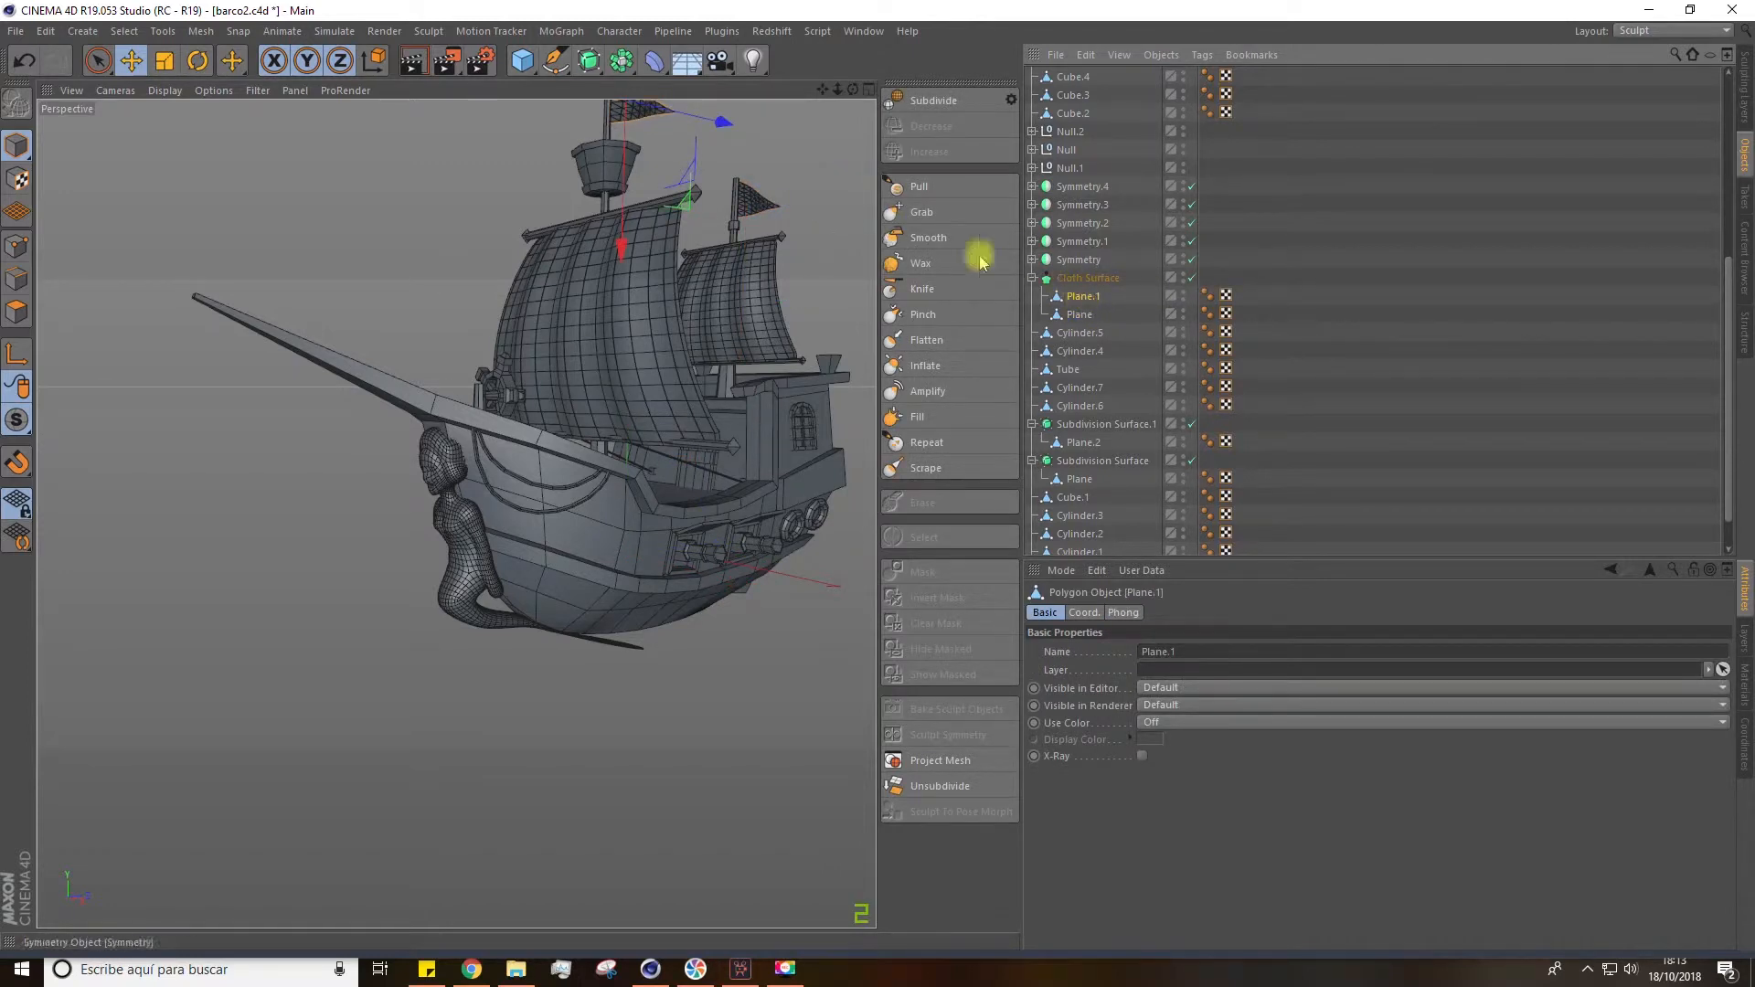
click(937, 103)
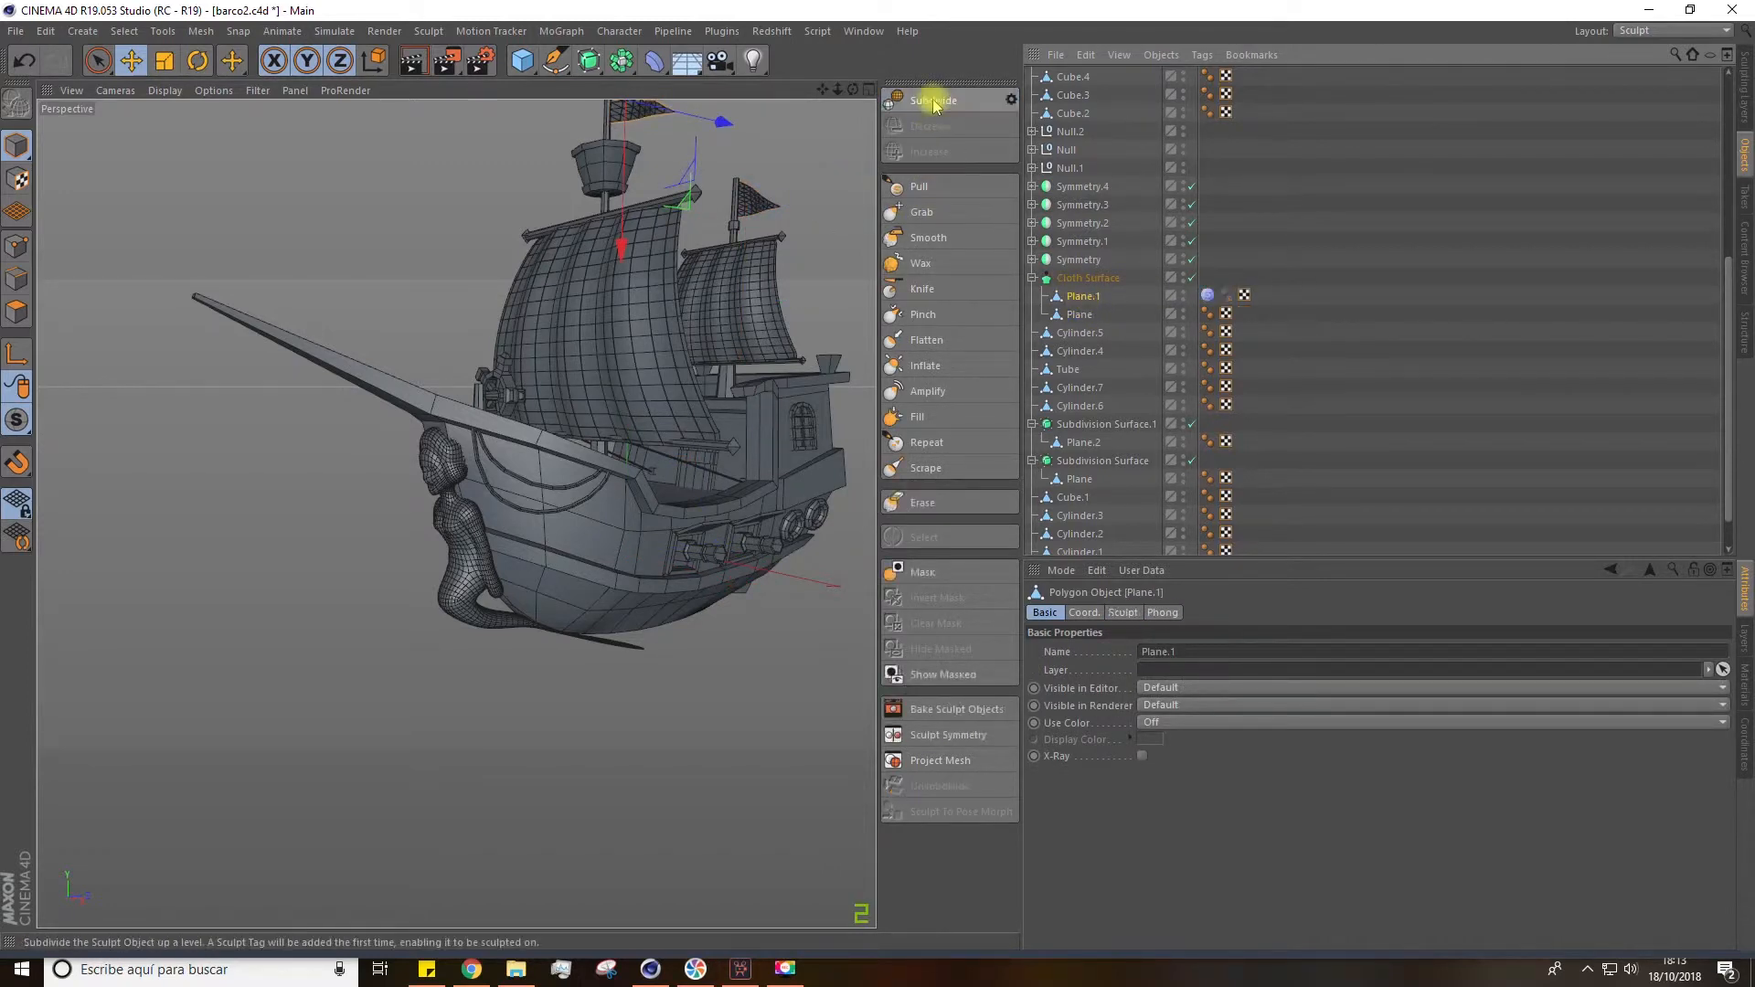
click(1208, 296)
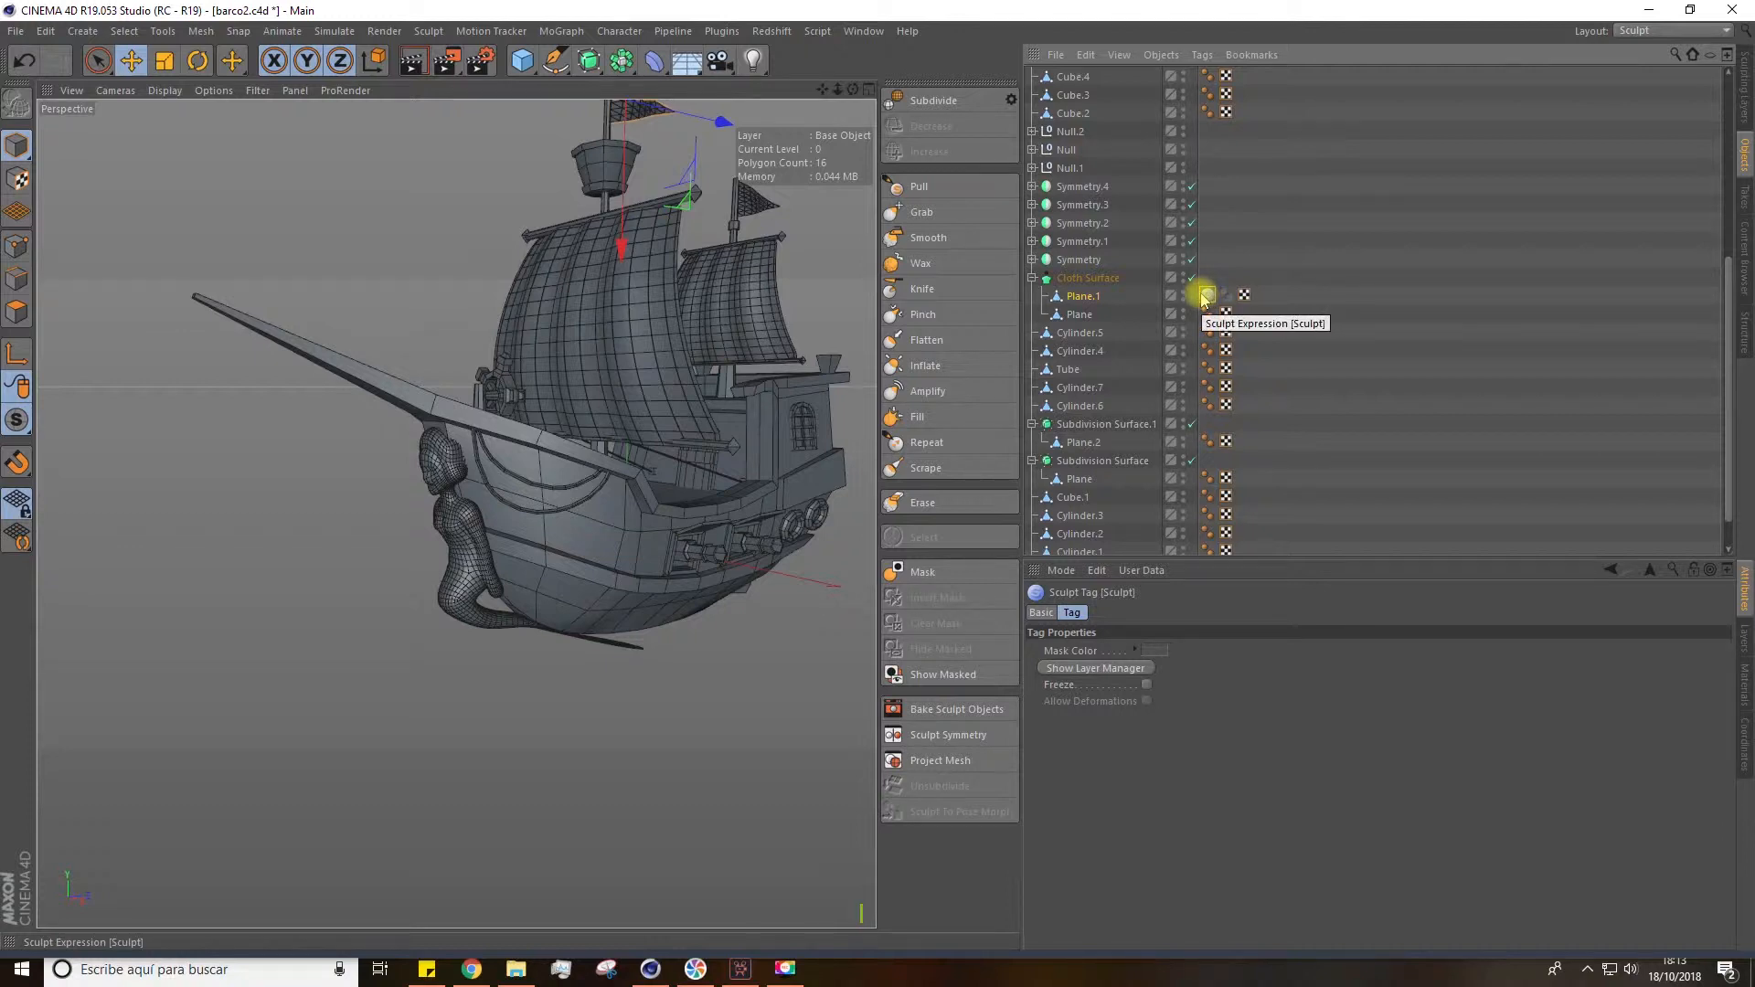
key(ctrl+z)
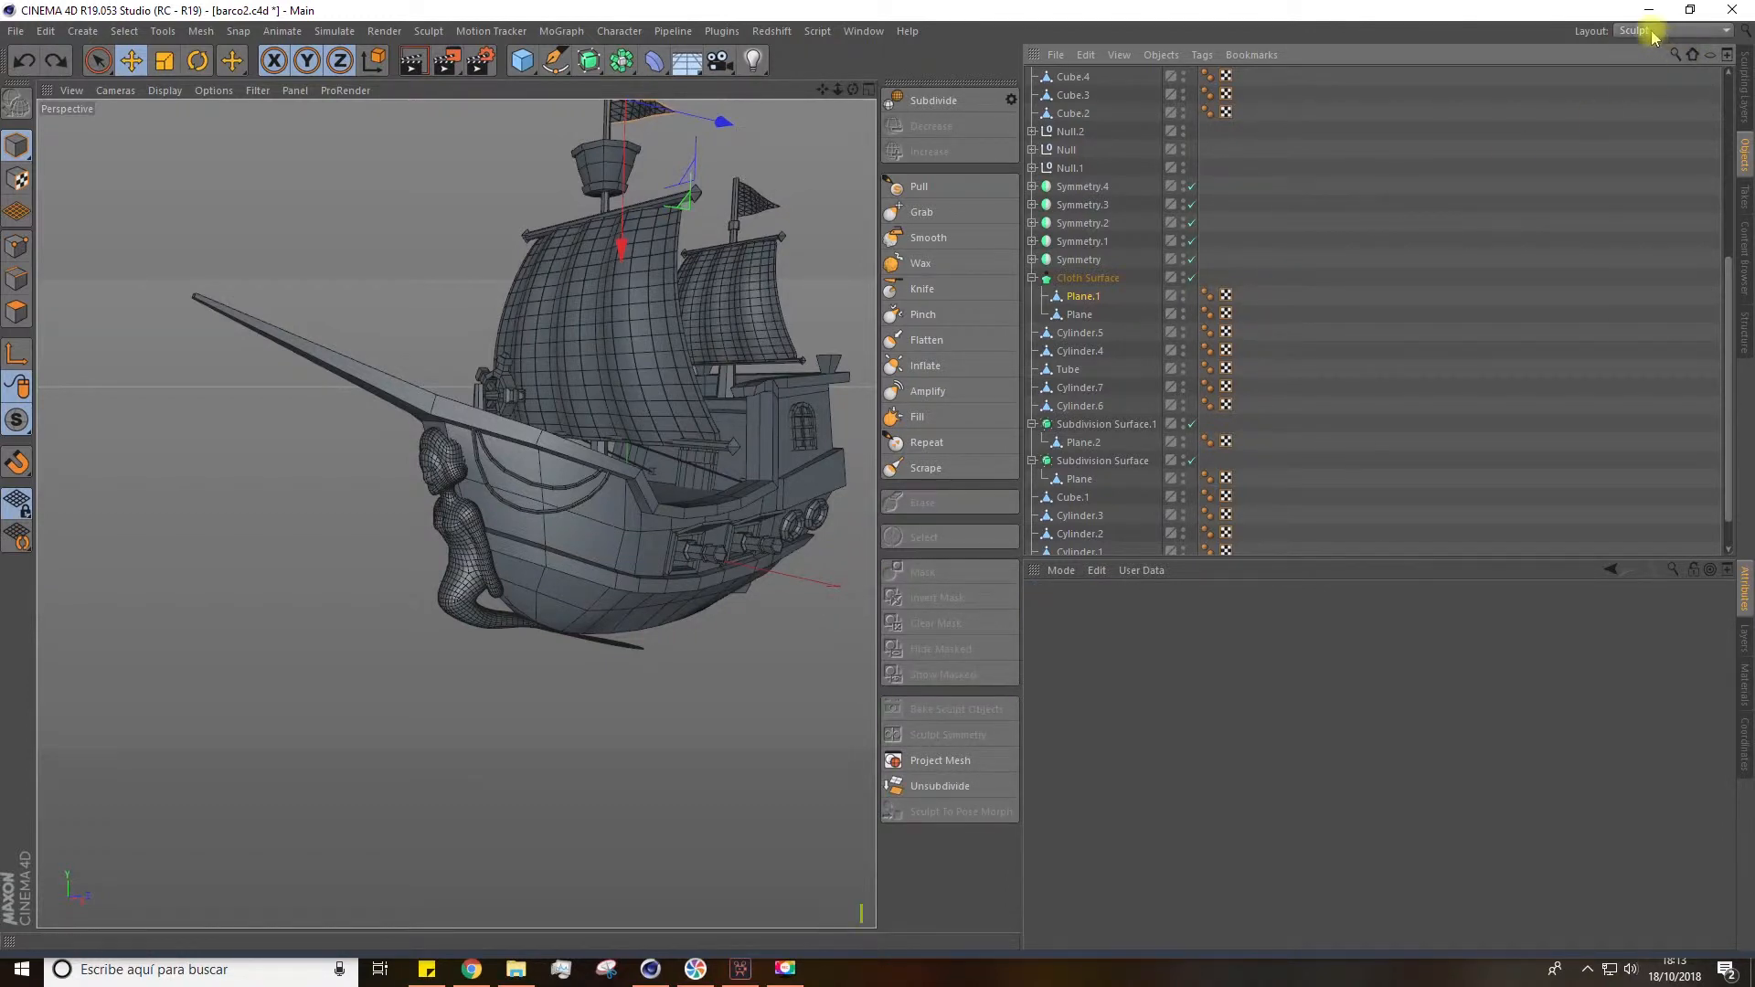
Switch the interface from the Sculpt layout to the Standard layout.
click(1656, 31)
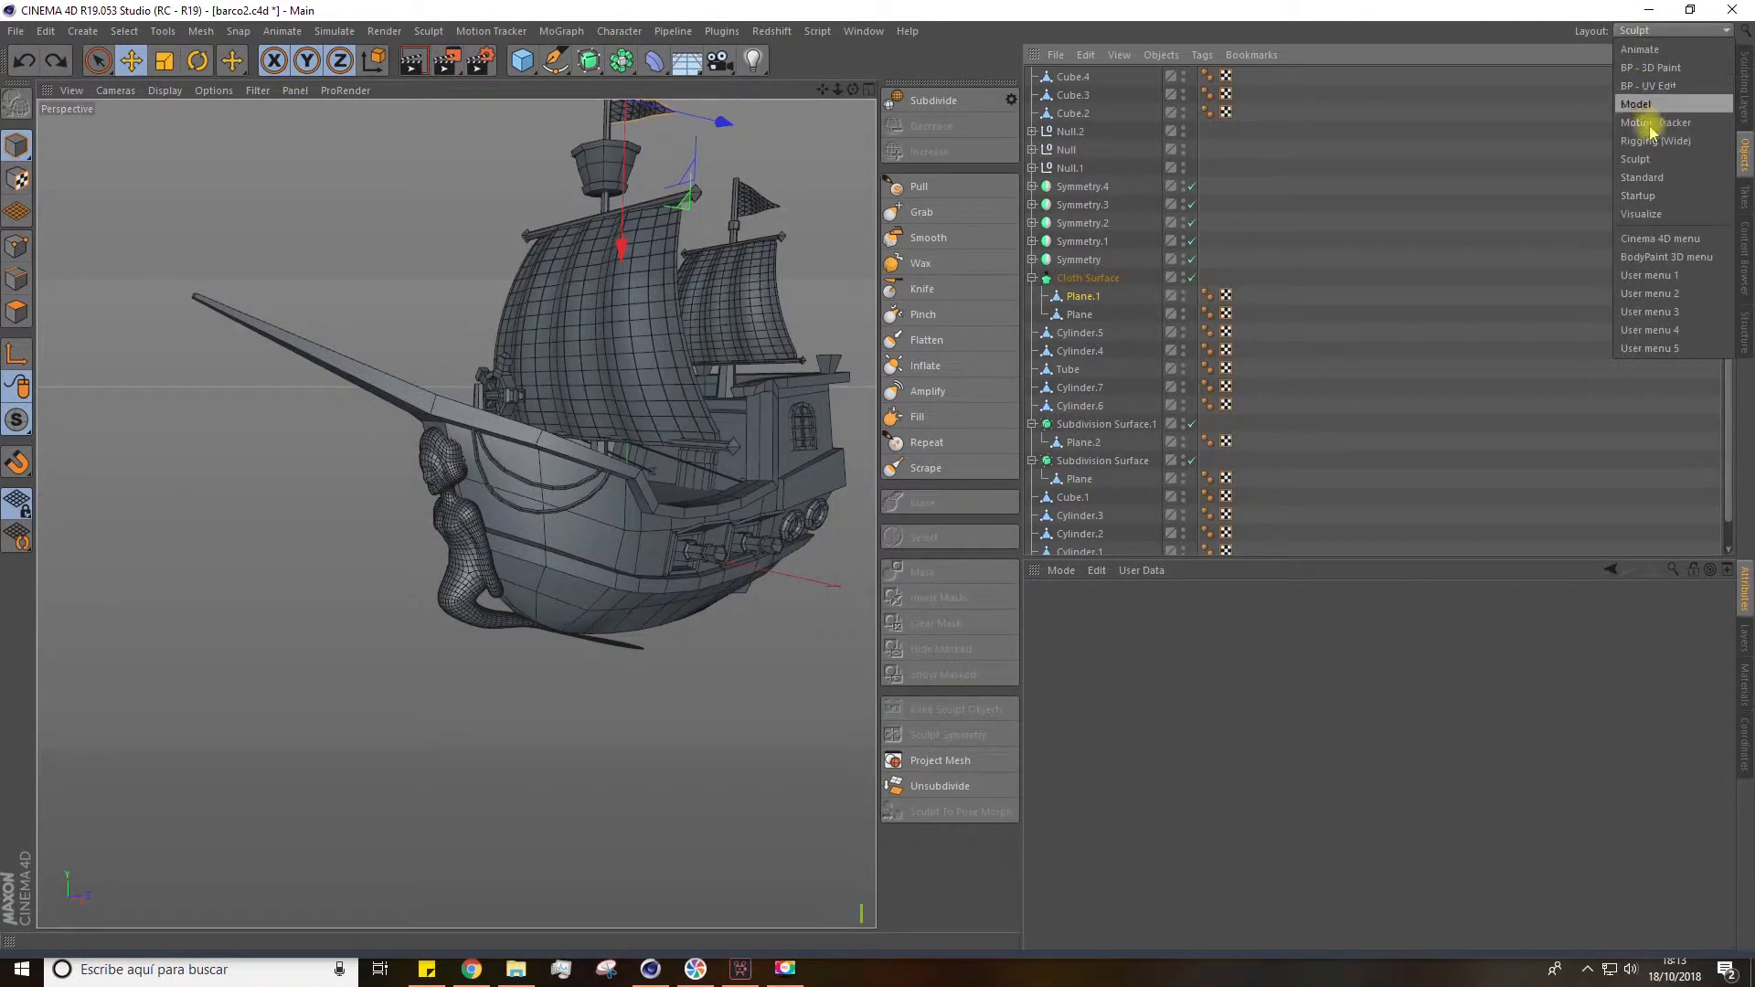
click(1645, 179)
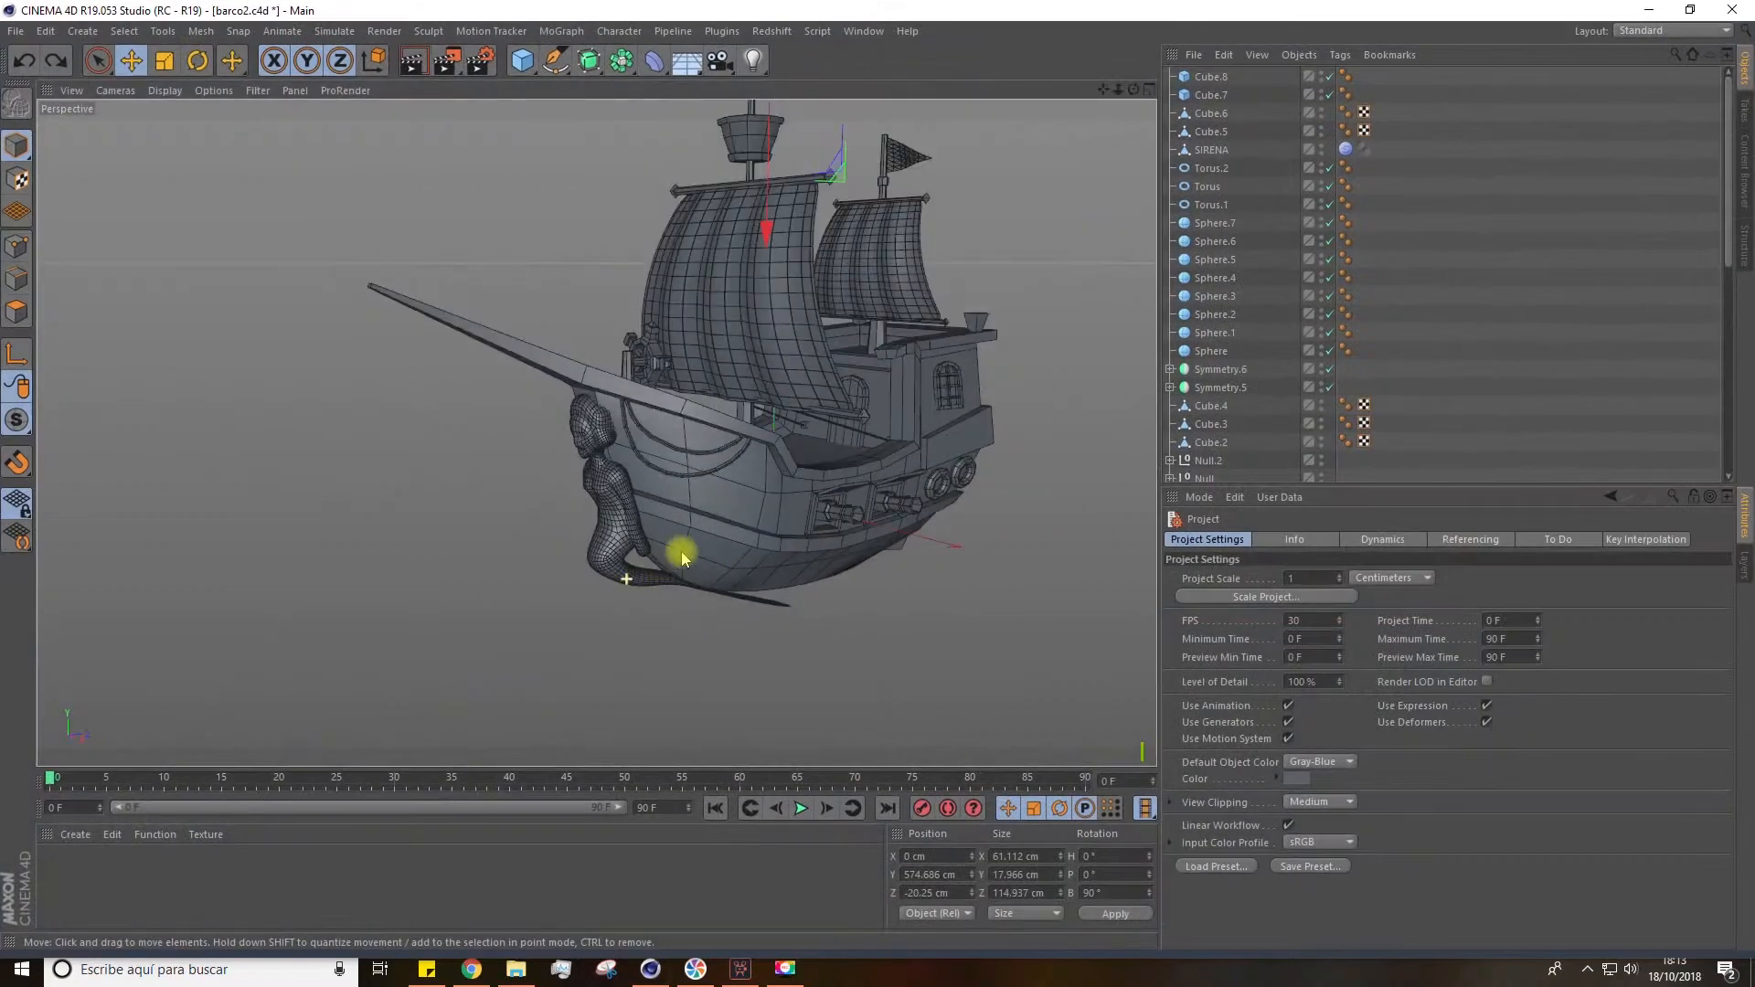
Add a plane about 1347 by 1784 cm as a sea surface and lower it to about Y -60 cm around the ship's hull.
alt+drag(685, 548, 639, 366)
click(522, 60)
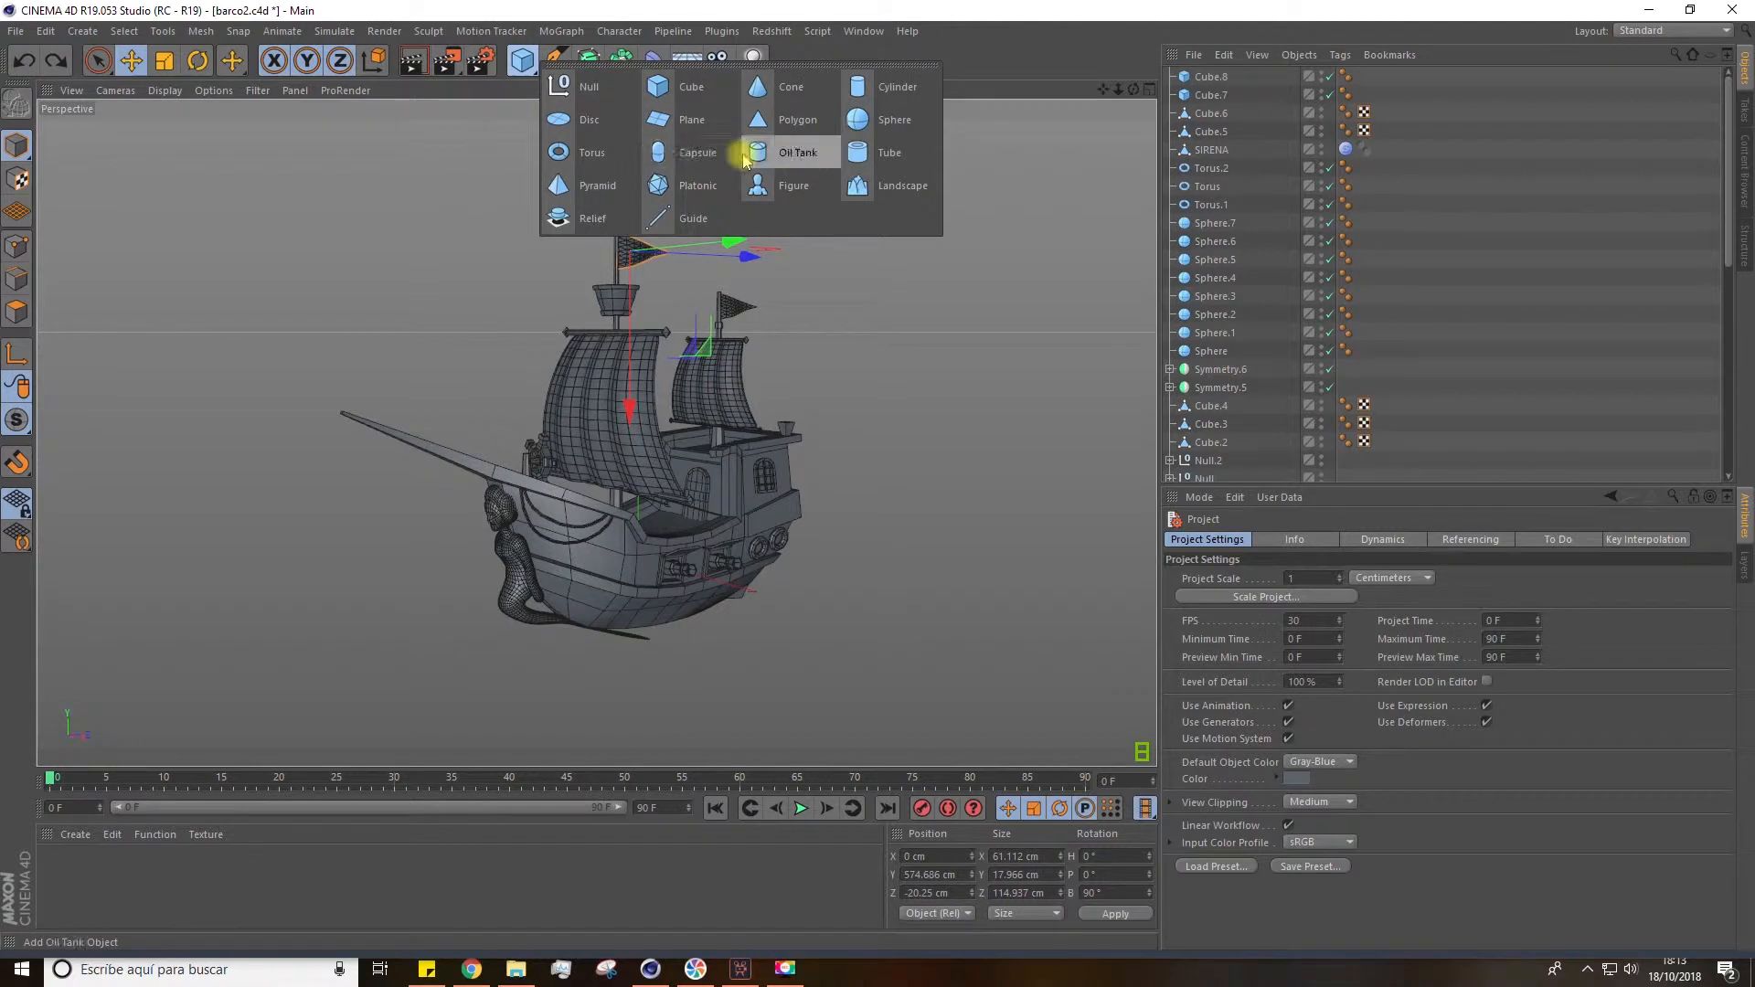
click(675, 122)
scroll(674, 549, down, 3)
alt+drag(674, 548, 627, 585)
drag(619, 521, 642, 446)
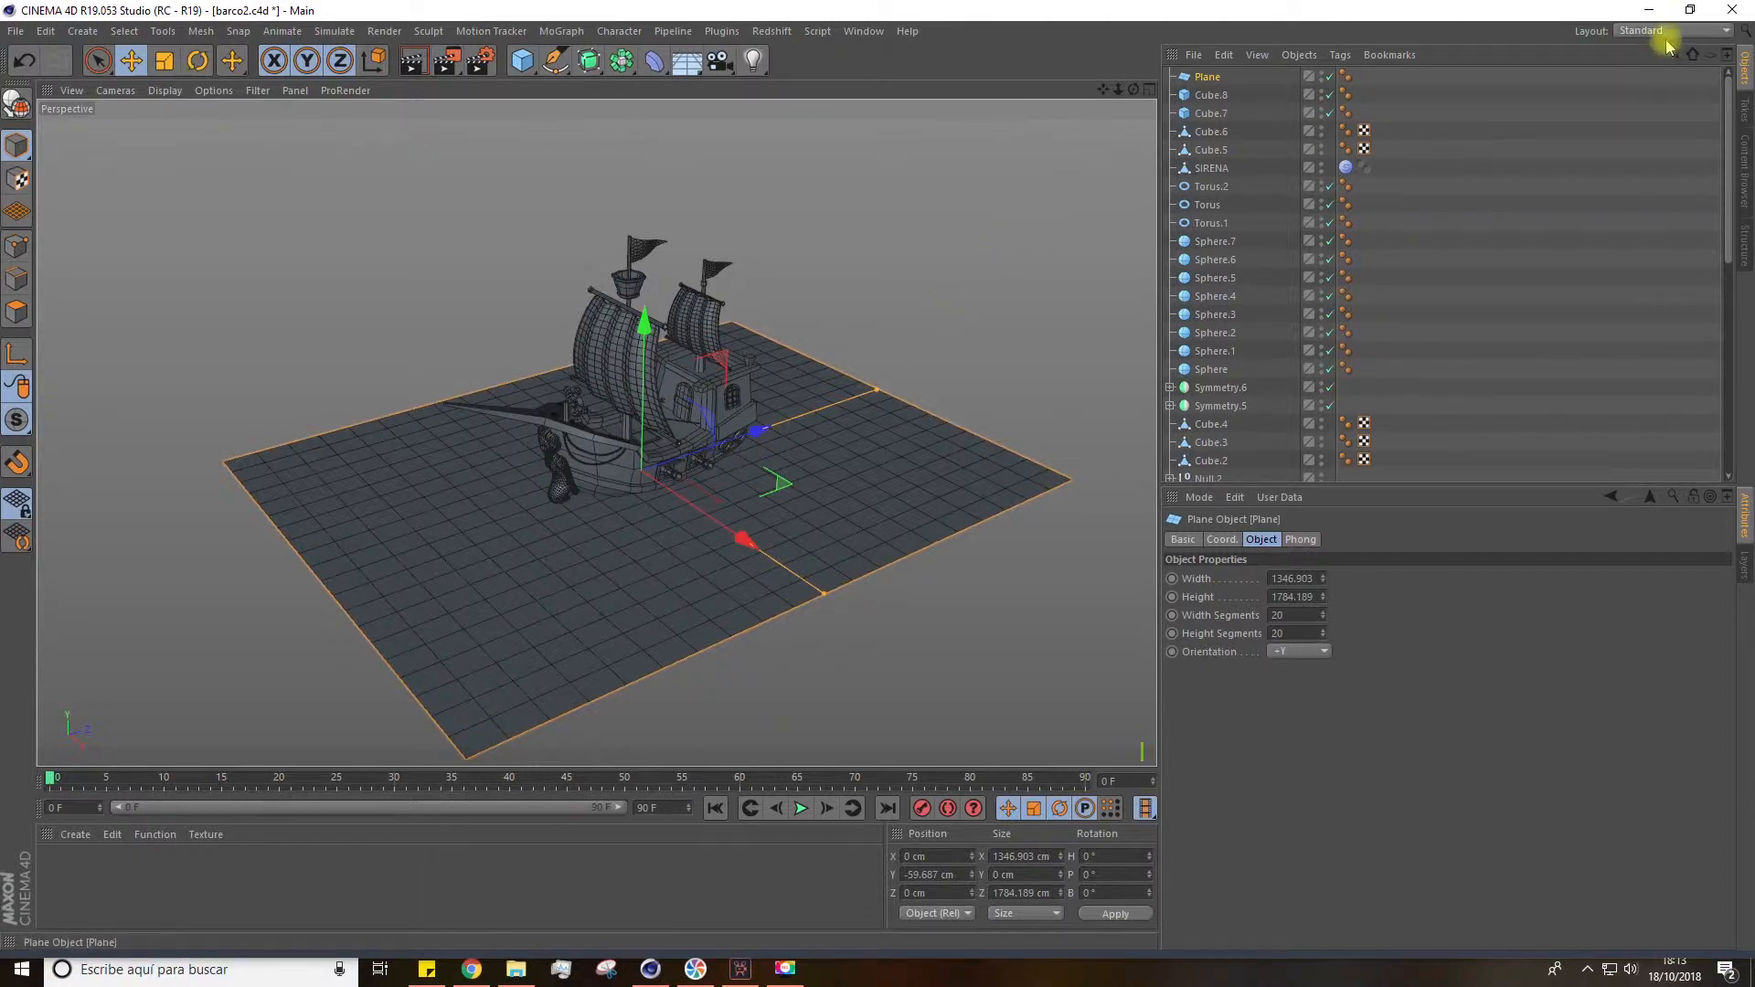
Switch to the Sculpt layout, make the sea plane editable and subdivide it to sculpt level 1.
click(1616, 32)
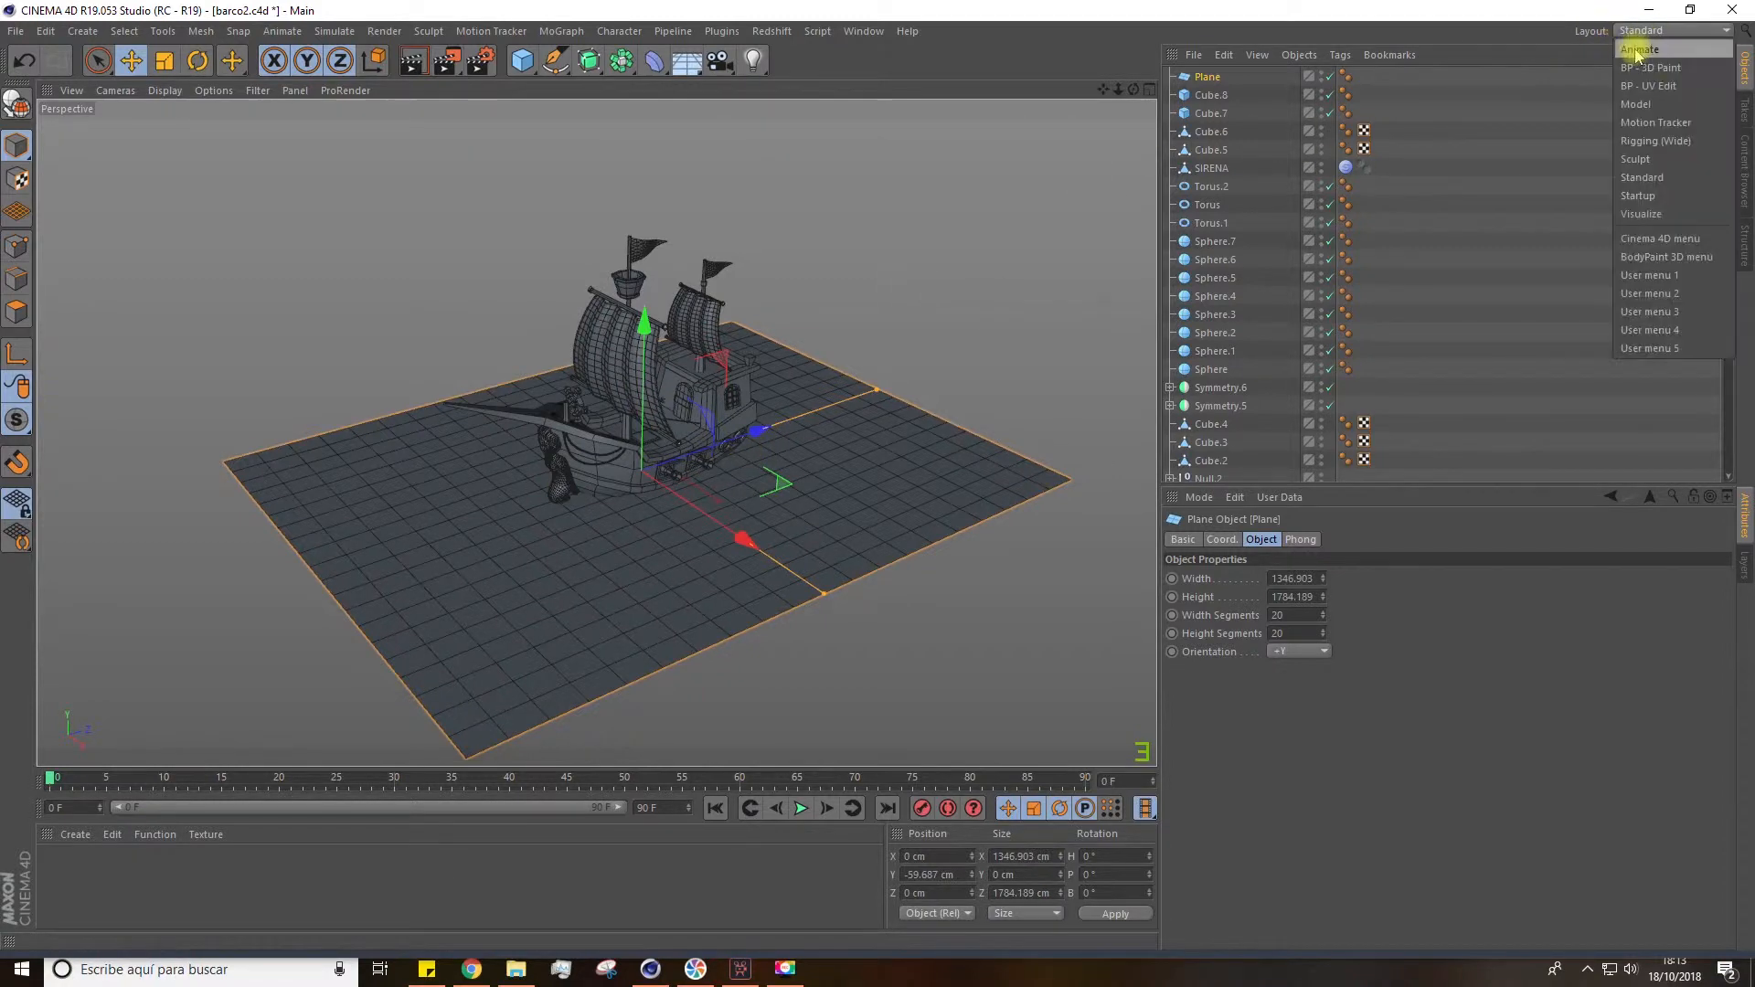
click(1636, 162)
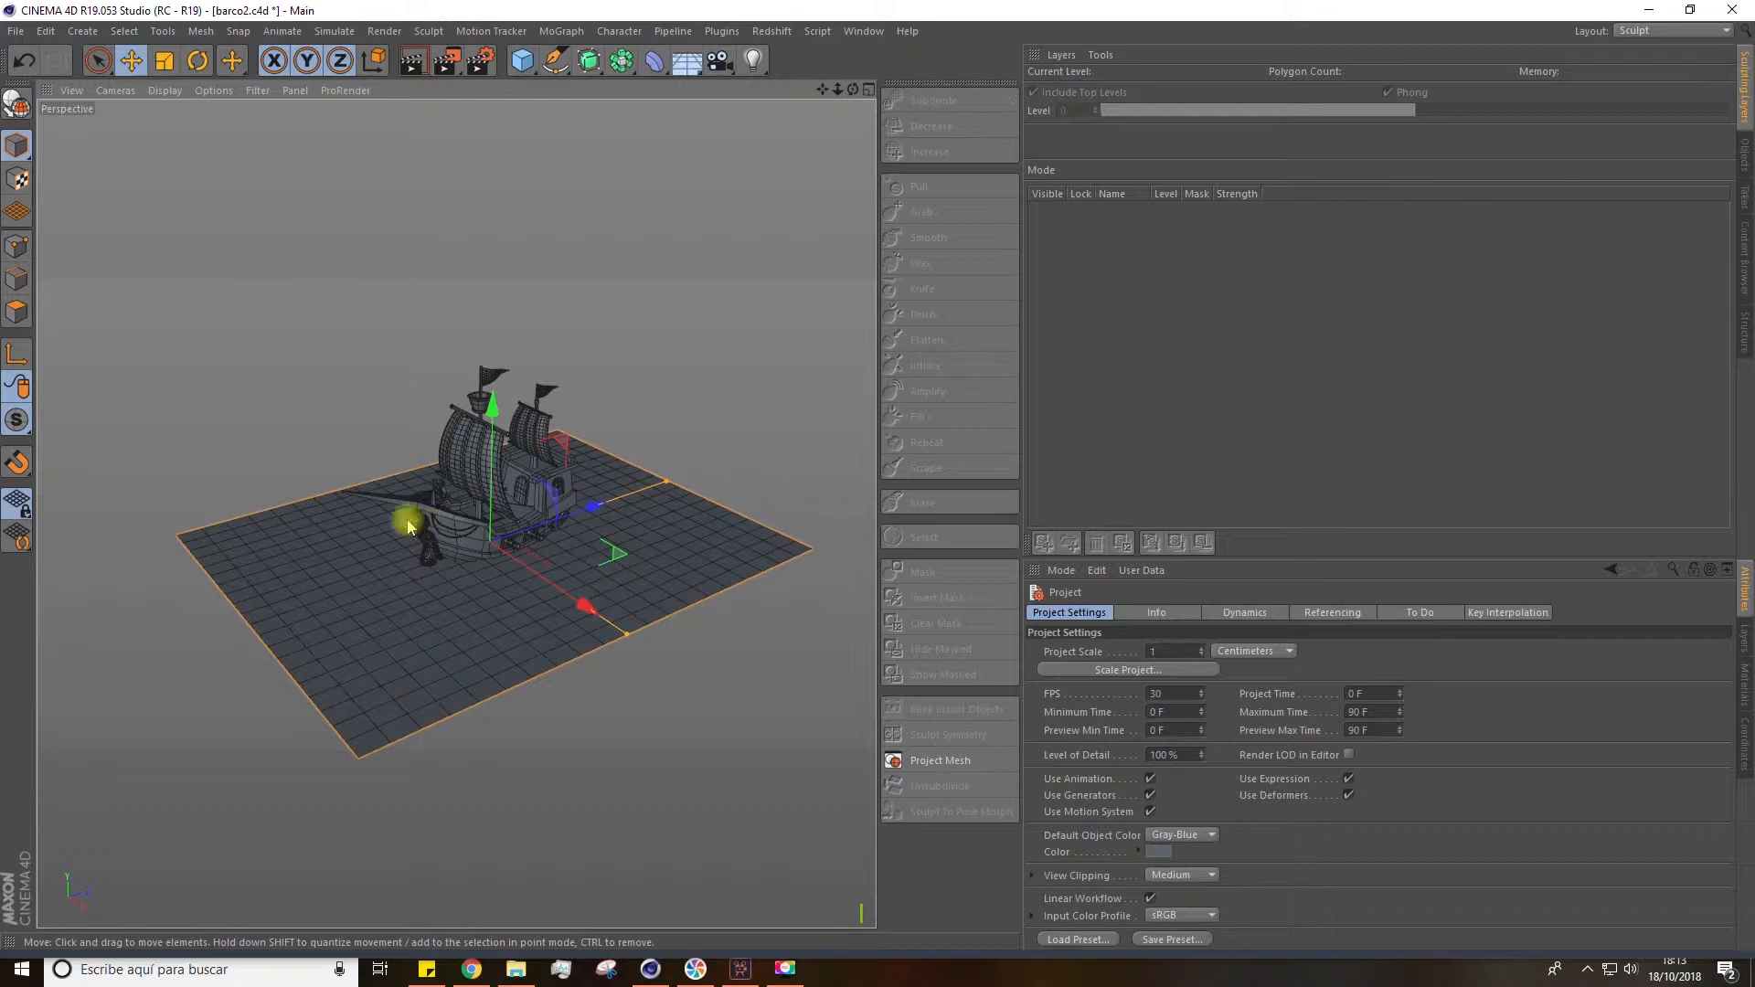
click(17, 104)
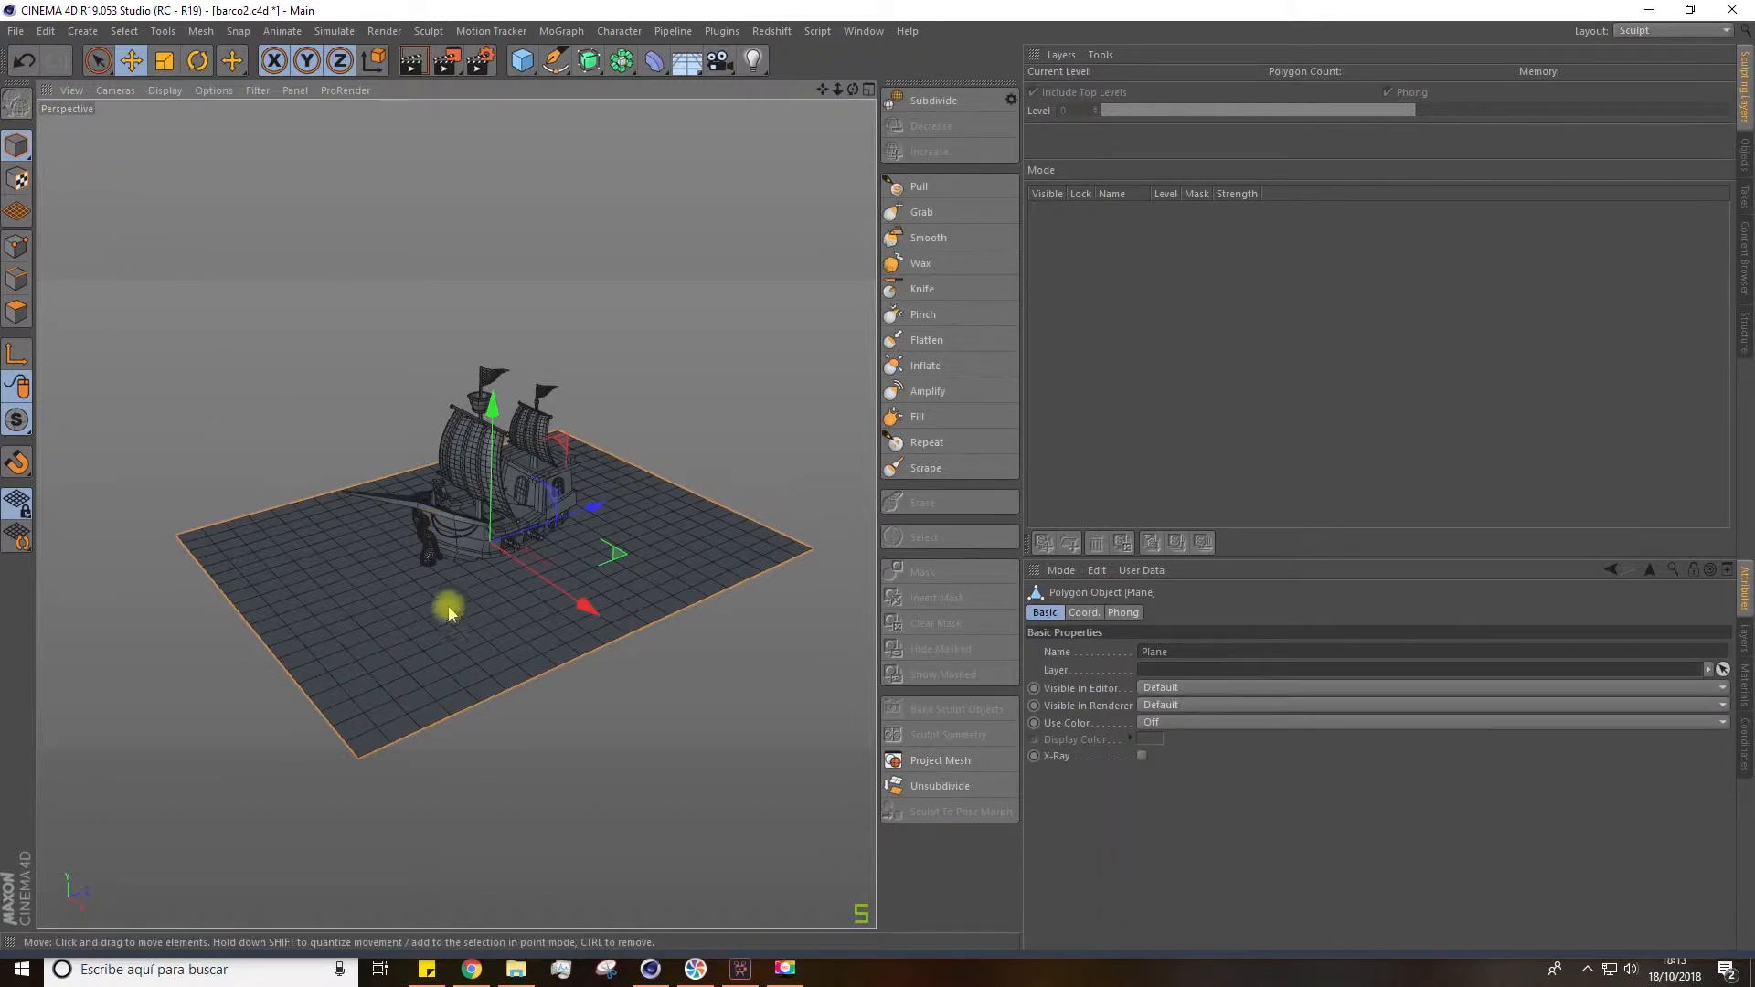
click(932, 100)
click(932, 100)
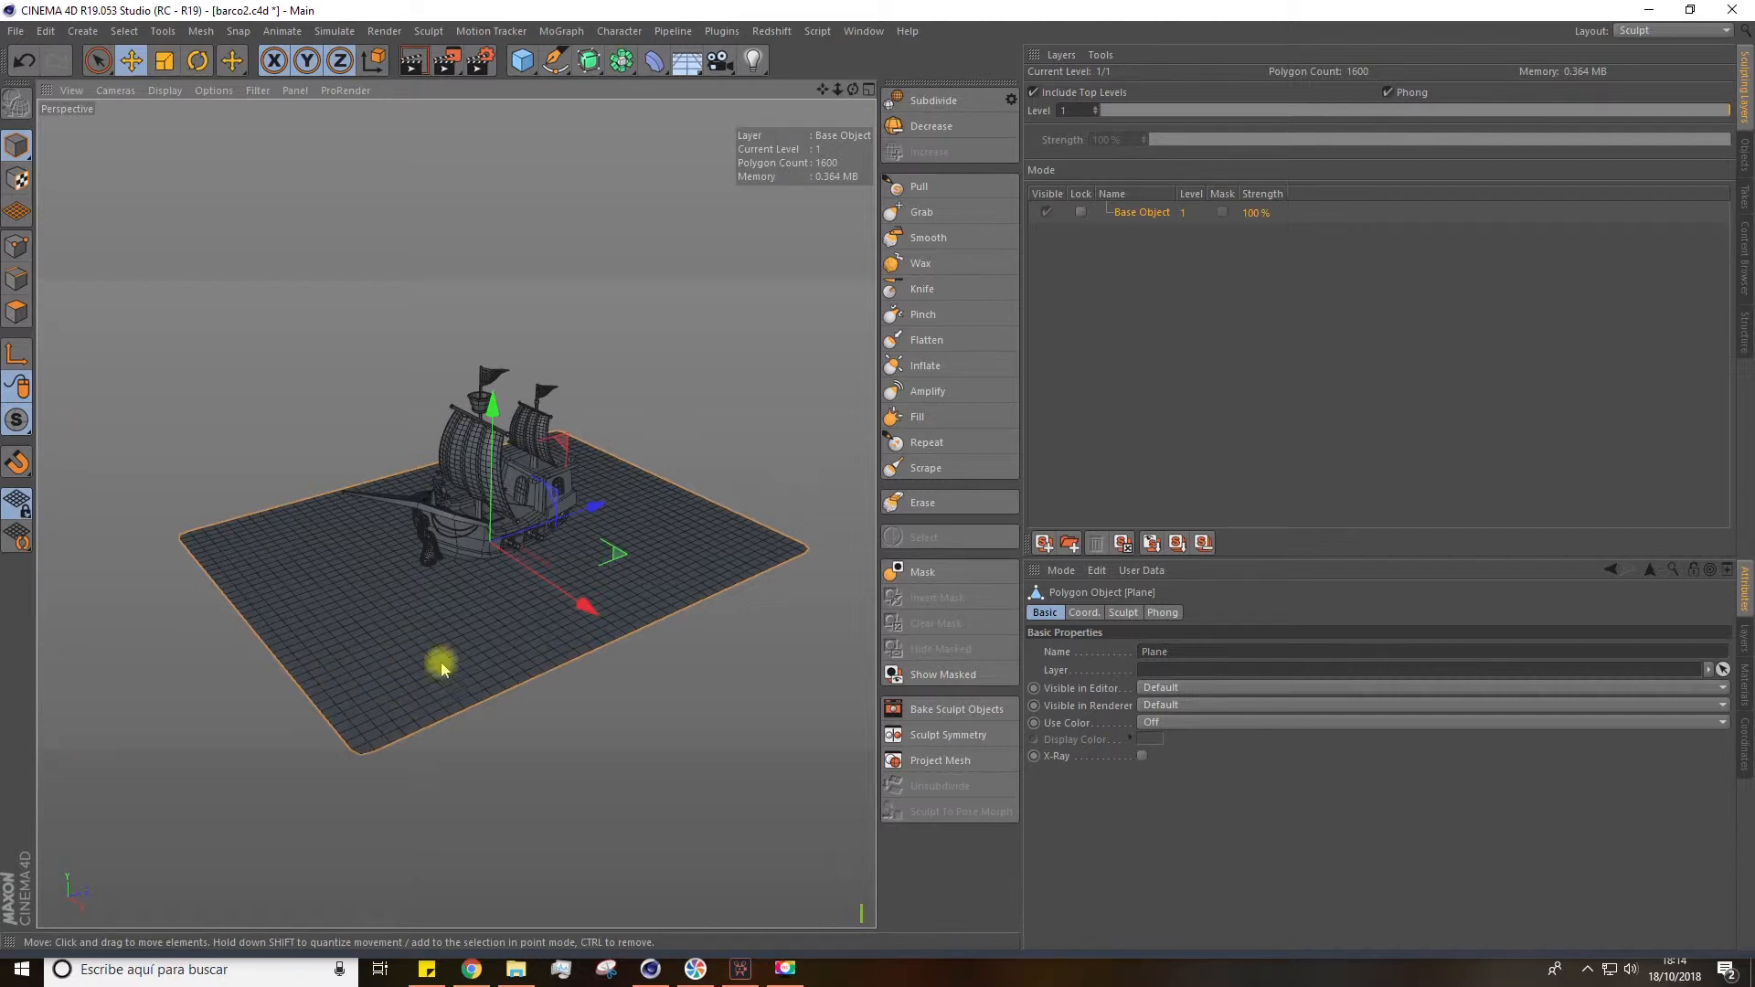
Raise mirrored waves on both sides of the sea plane around the ship using the Grab brush with X (YZ) symmetry.
click(920, 212)
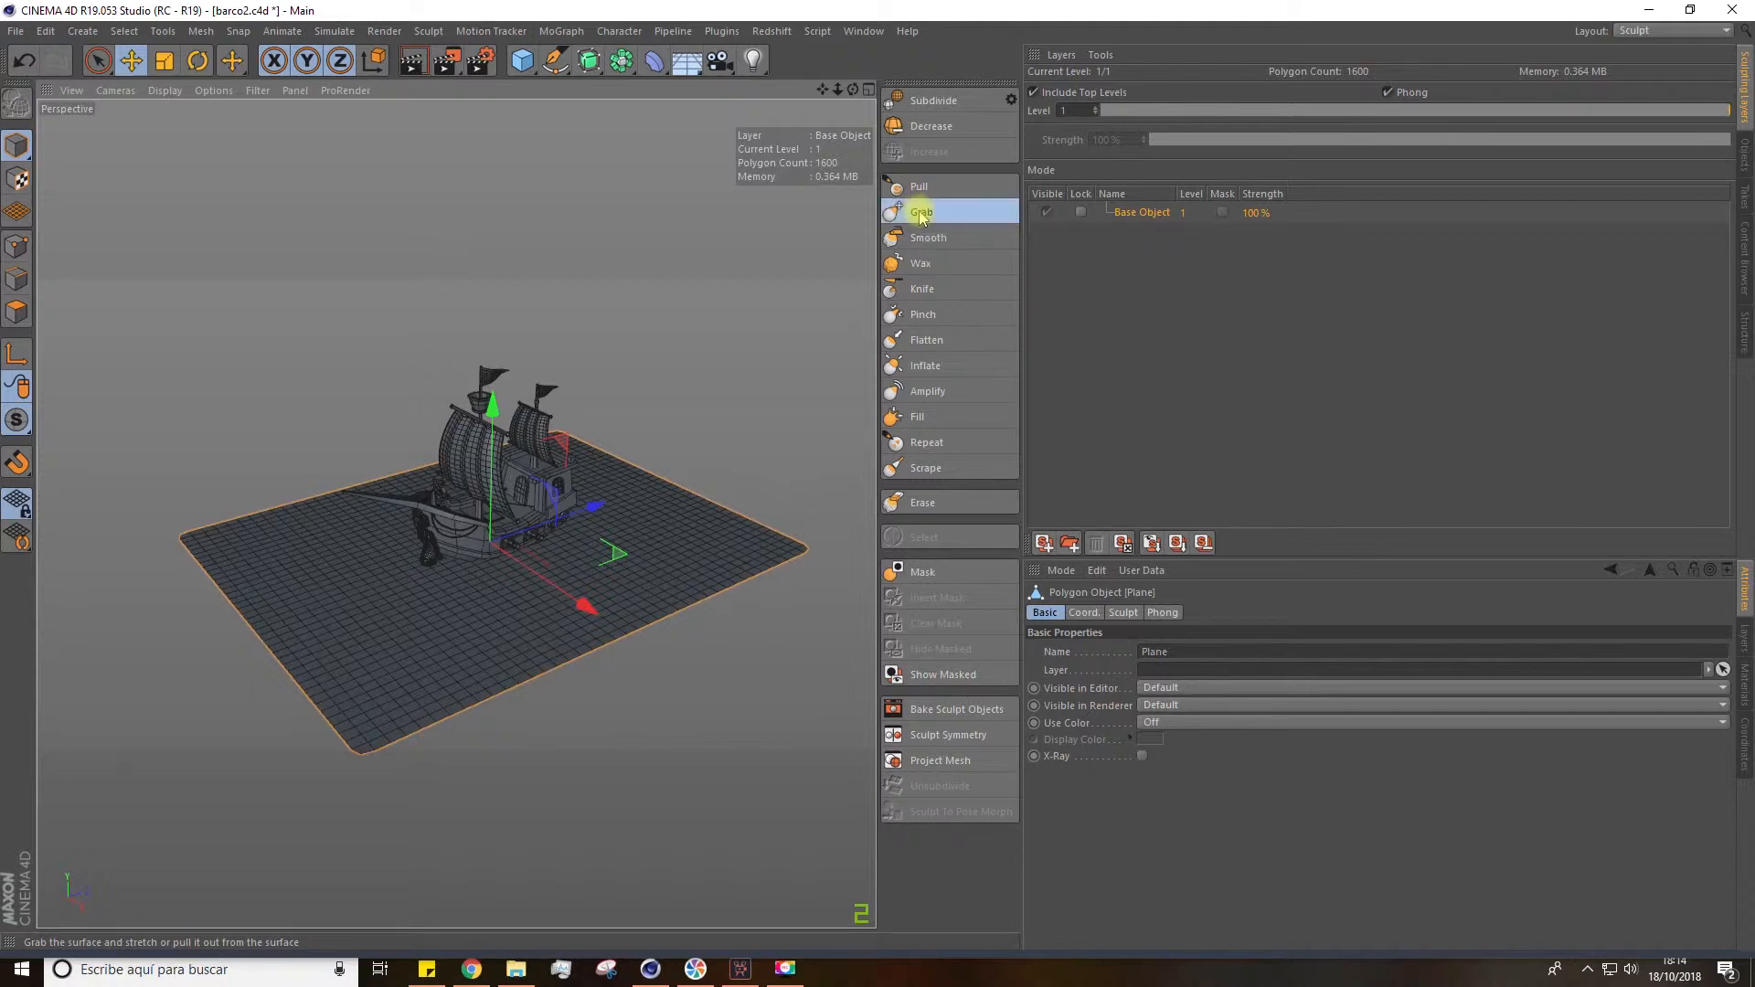
click(1205, 613)
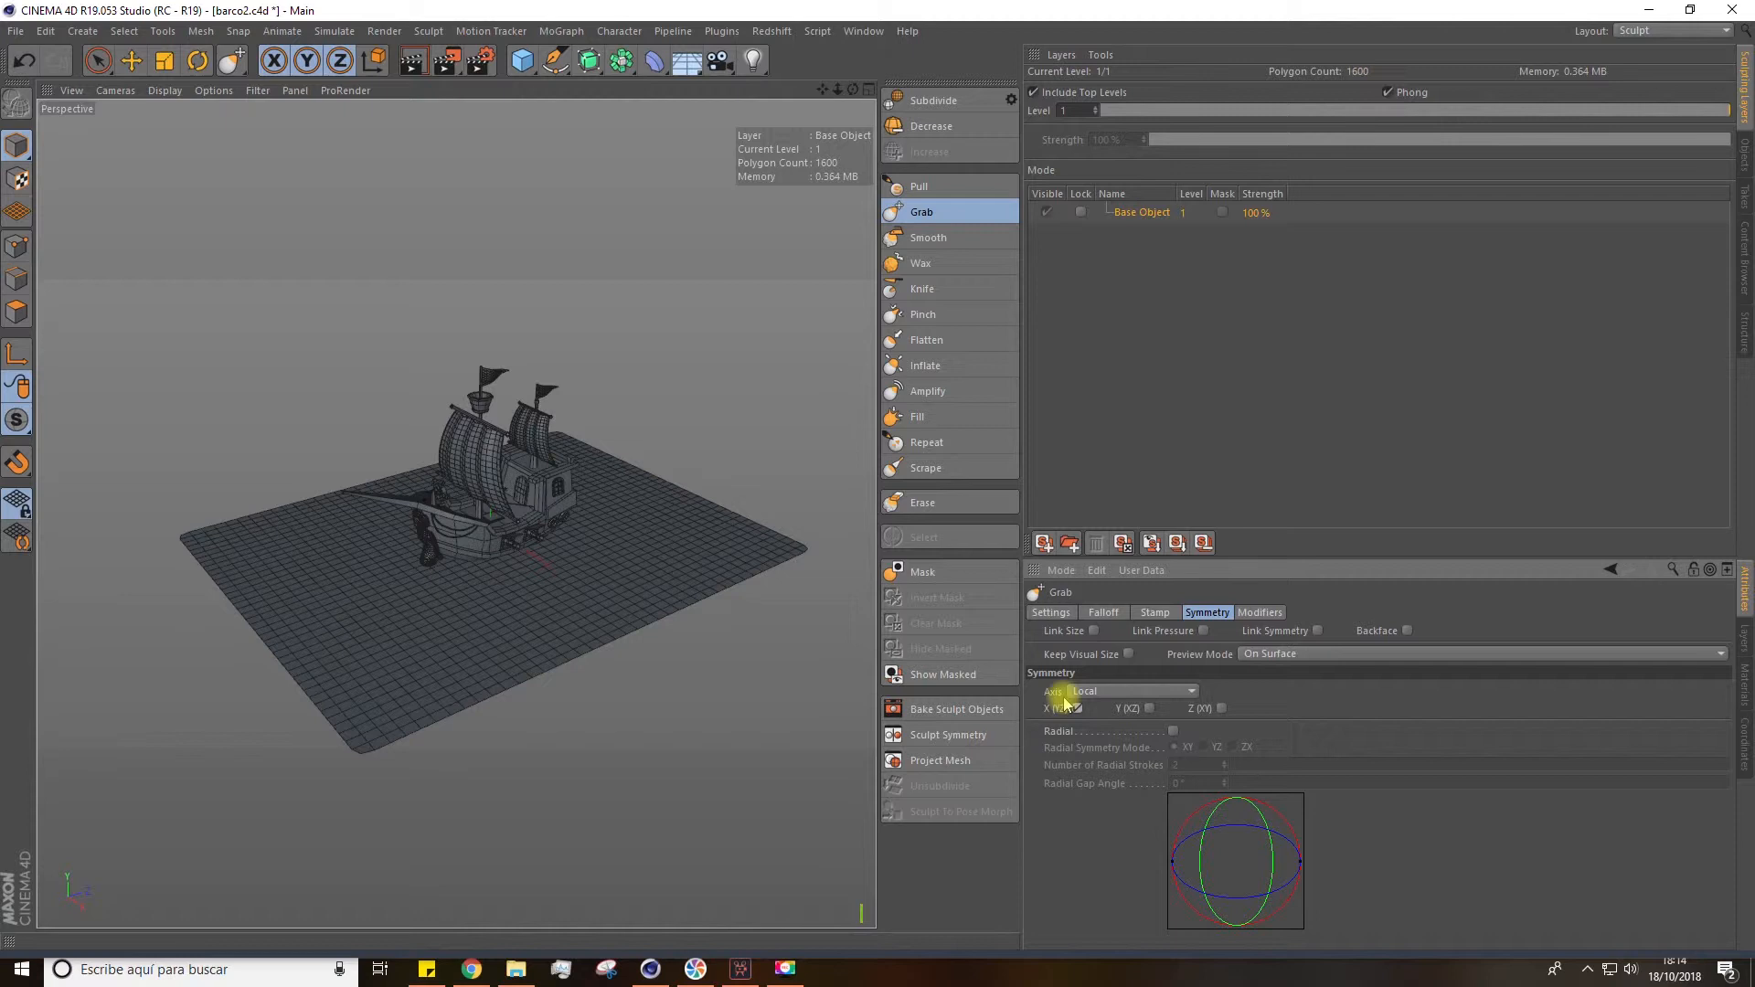
drag(660, 570, 670, 550)
drag(532, 586, 525, 577)
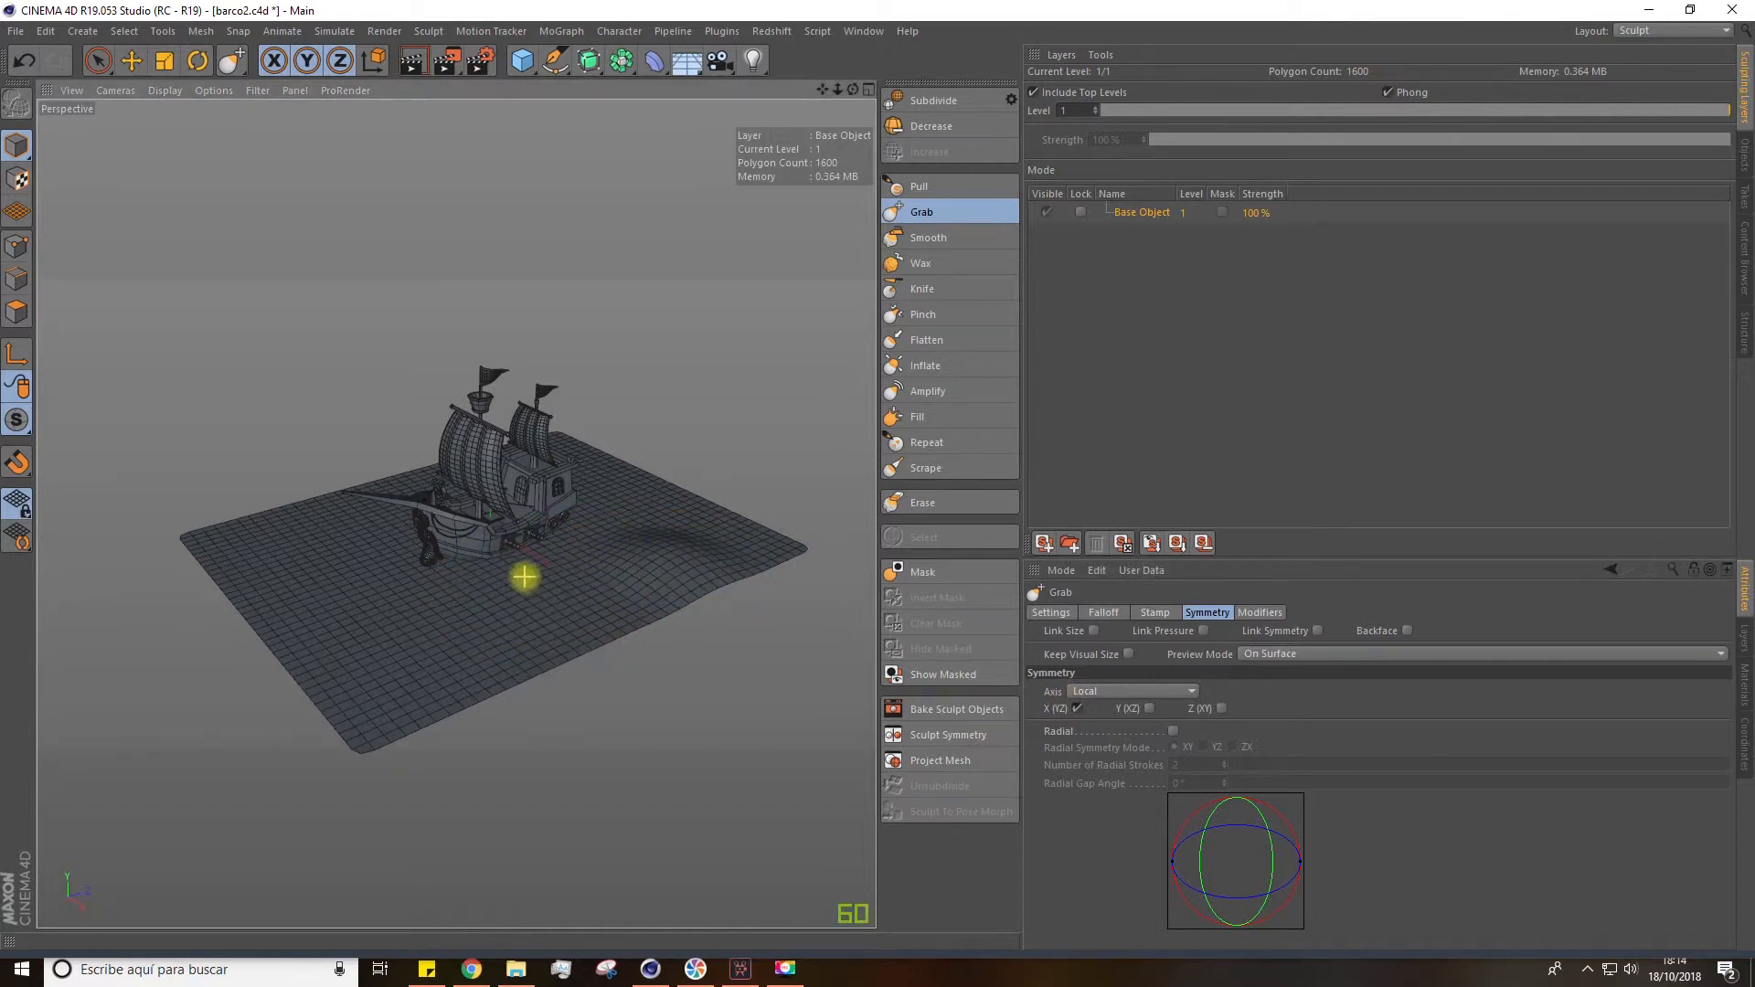
drag(262, 557, 279, 551)
drag(420, 589, 406, 577)
drag(549, 634, 548, 627)
Turn off the Grab brush's X (YZ) symmetry and pull irregular waves into the sea plane around the ship.
click(1080, 708)
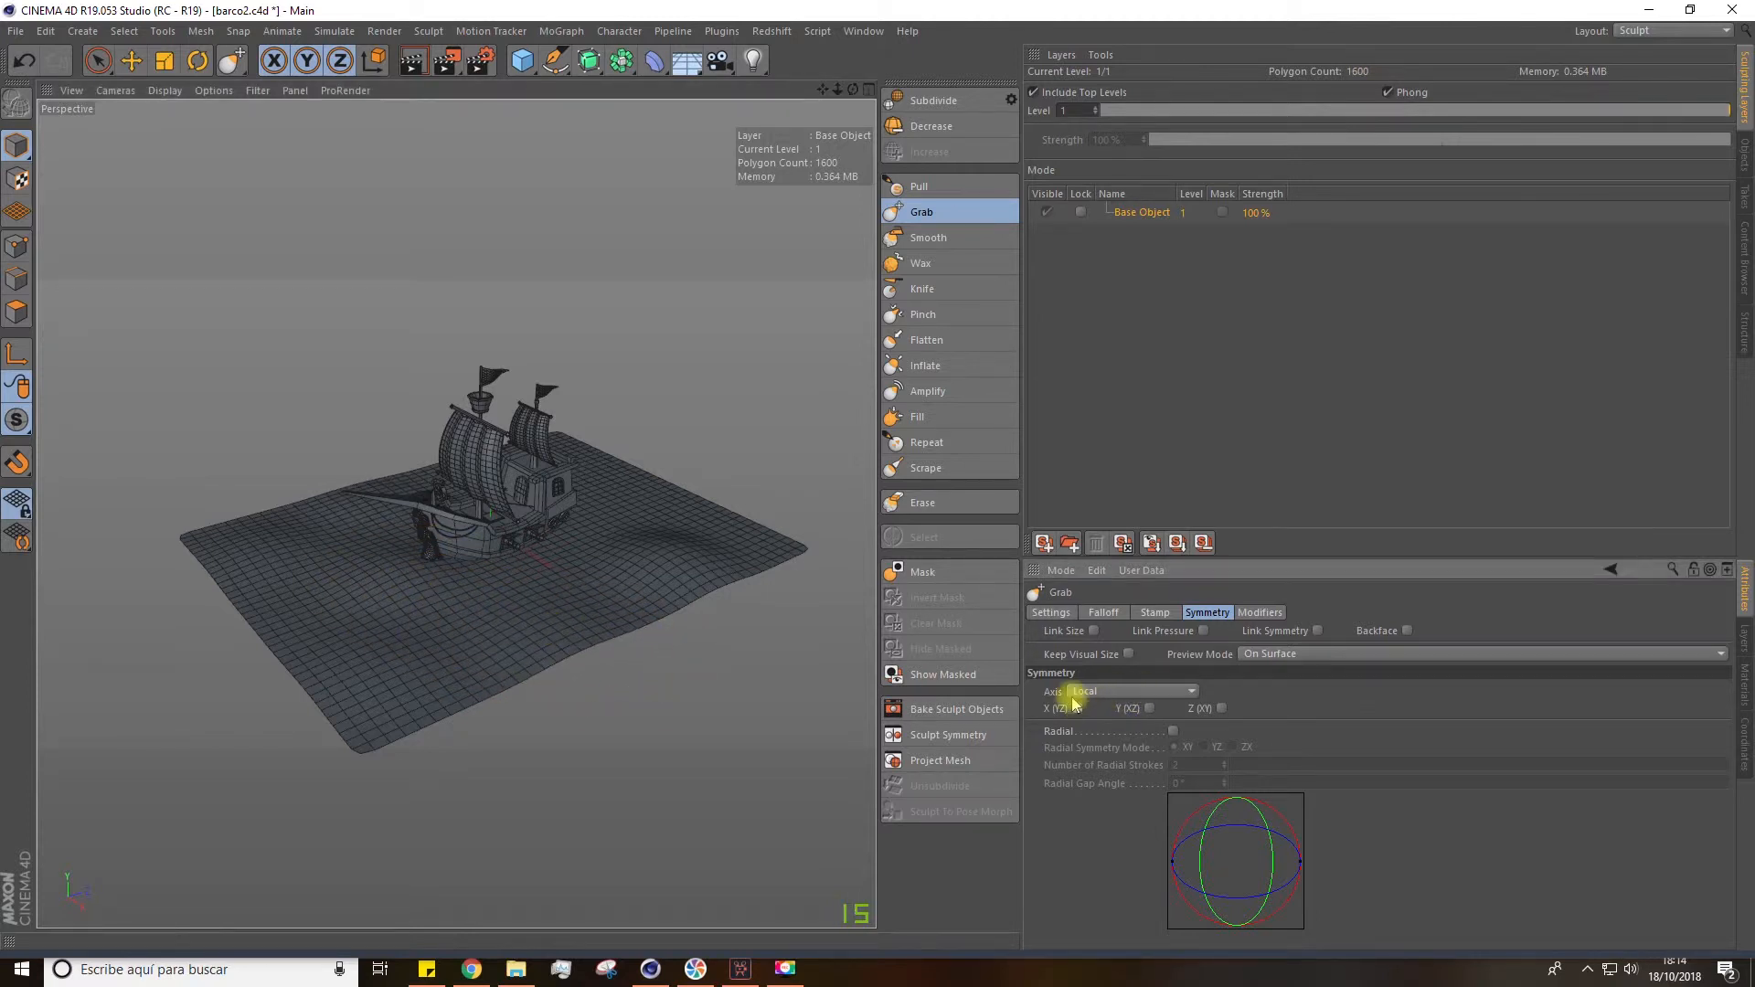
alt+drag(666, 501, 599, 474)
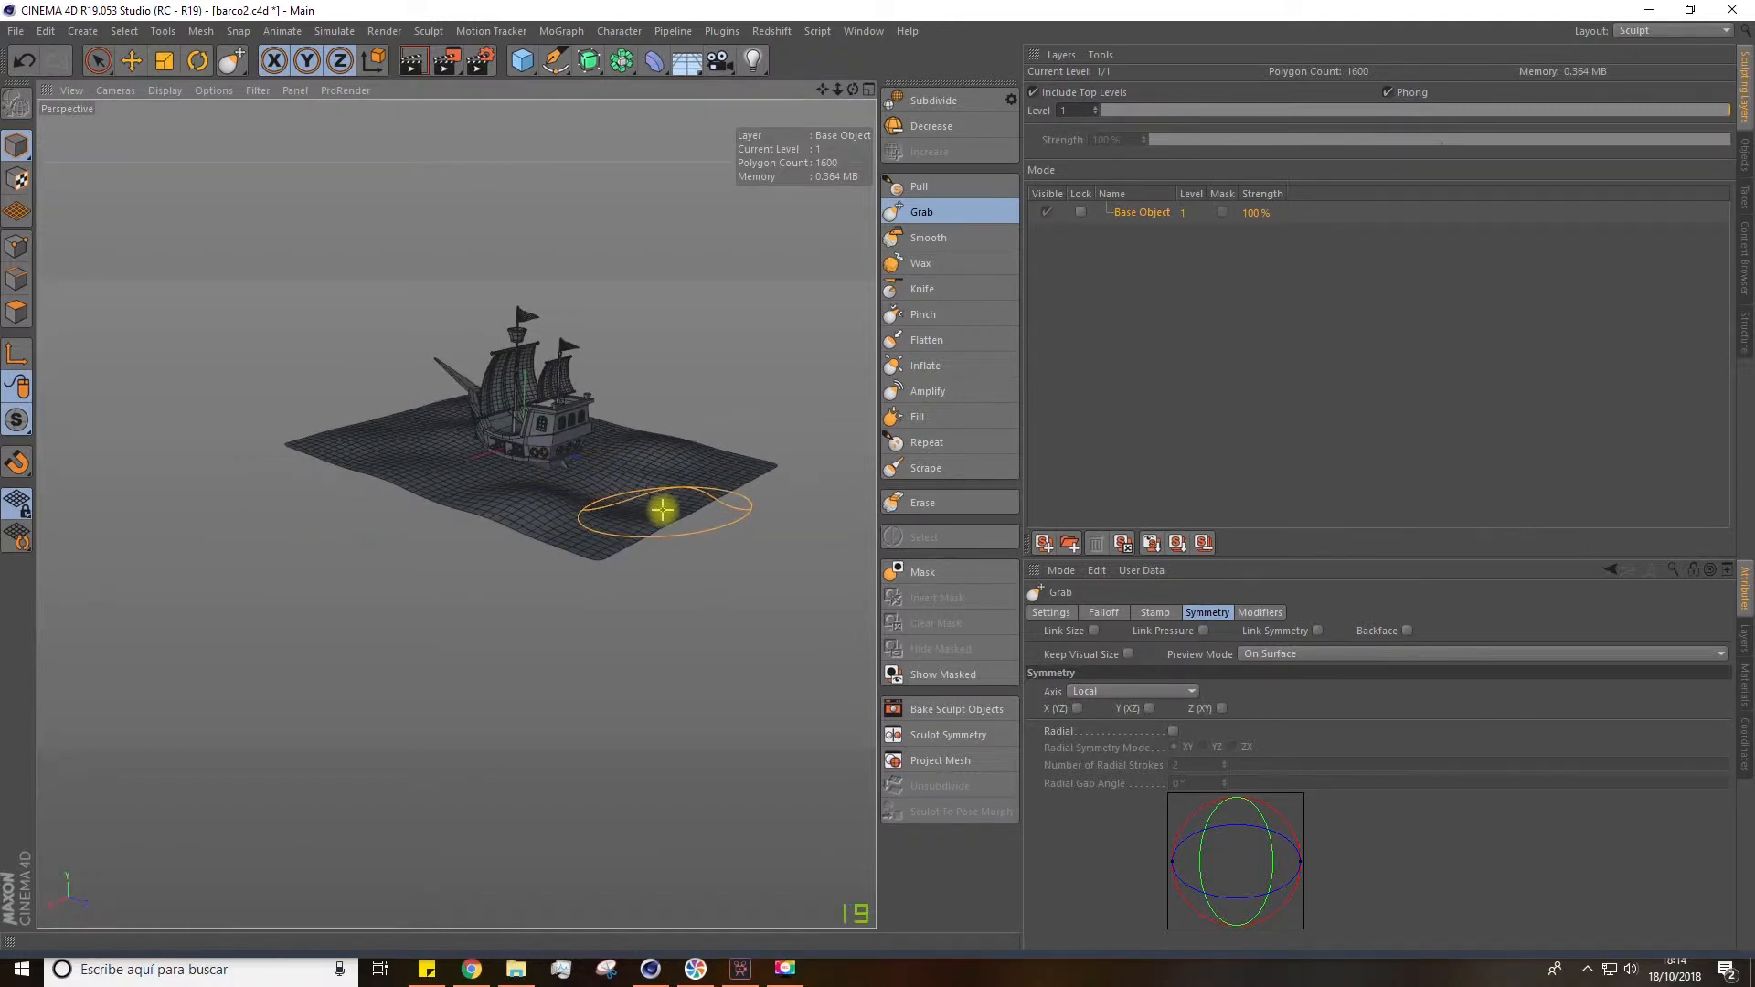
mouse_move(617, 478)
alt+mouse_down()
mouse_move(517, 502)
mouse_move(595, 462)
alt+mouse_up()
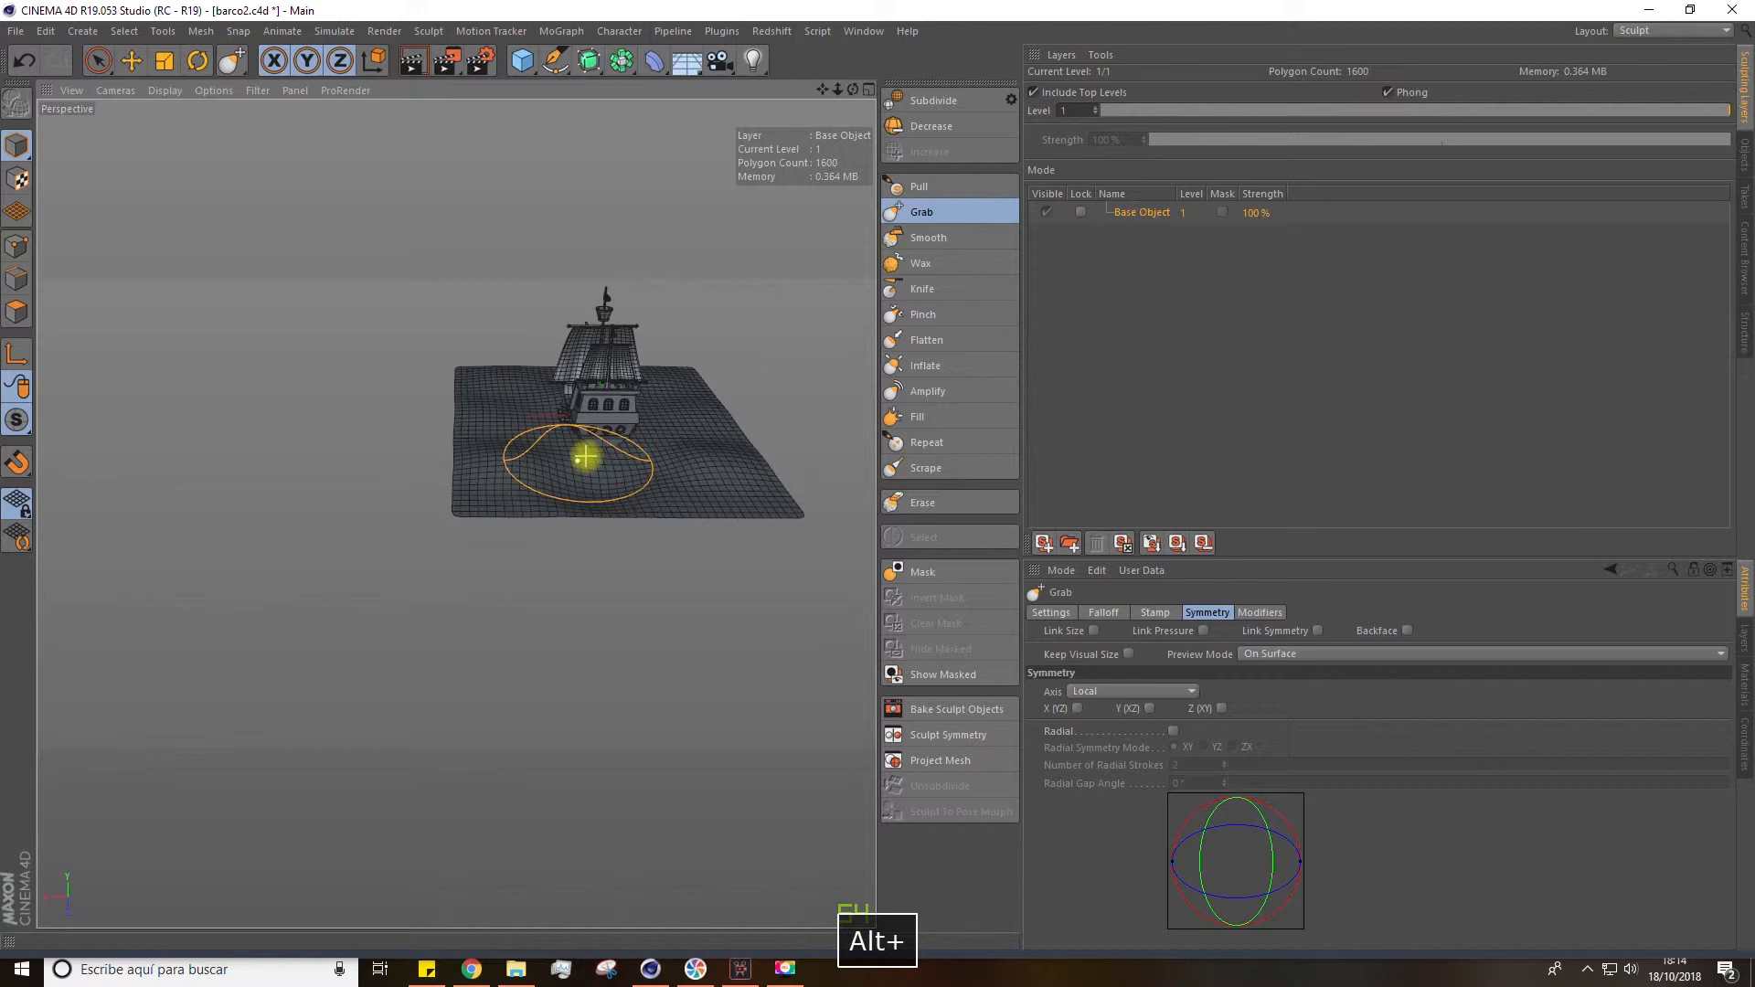
alt+drag(491, 411, 560, 376)
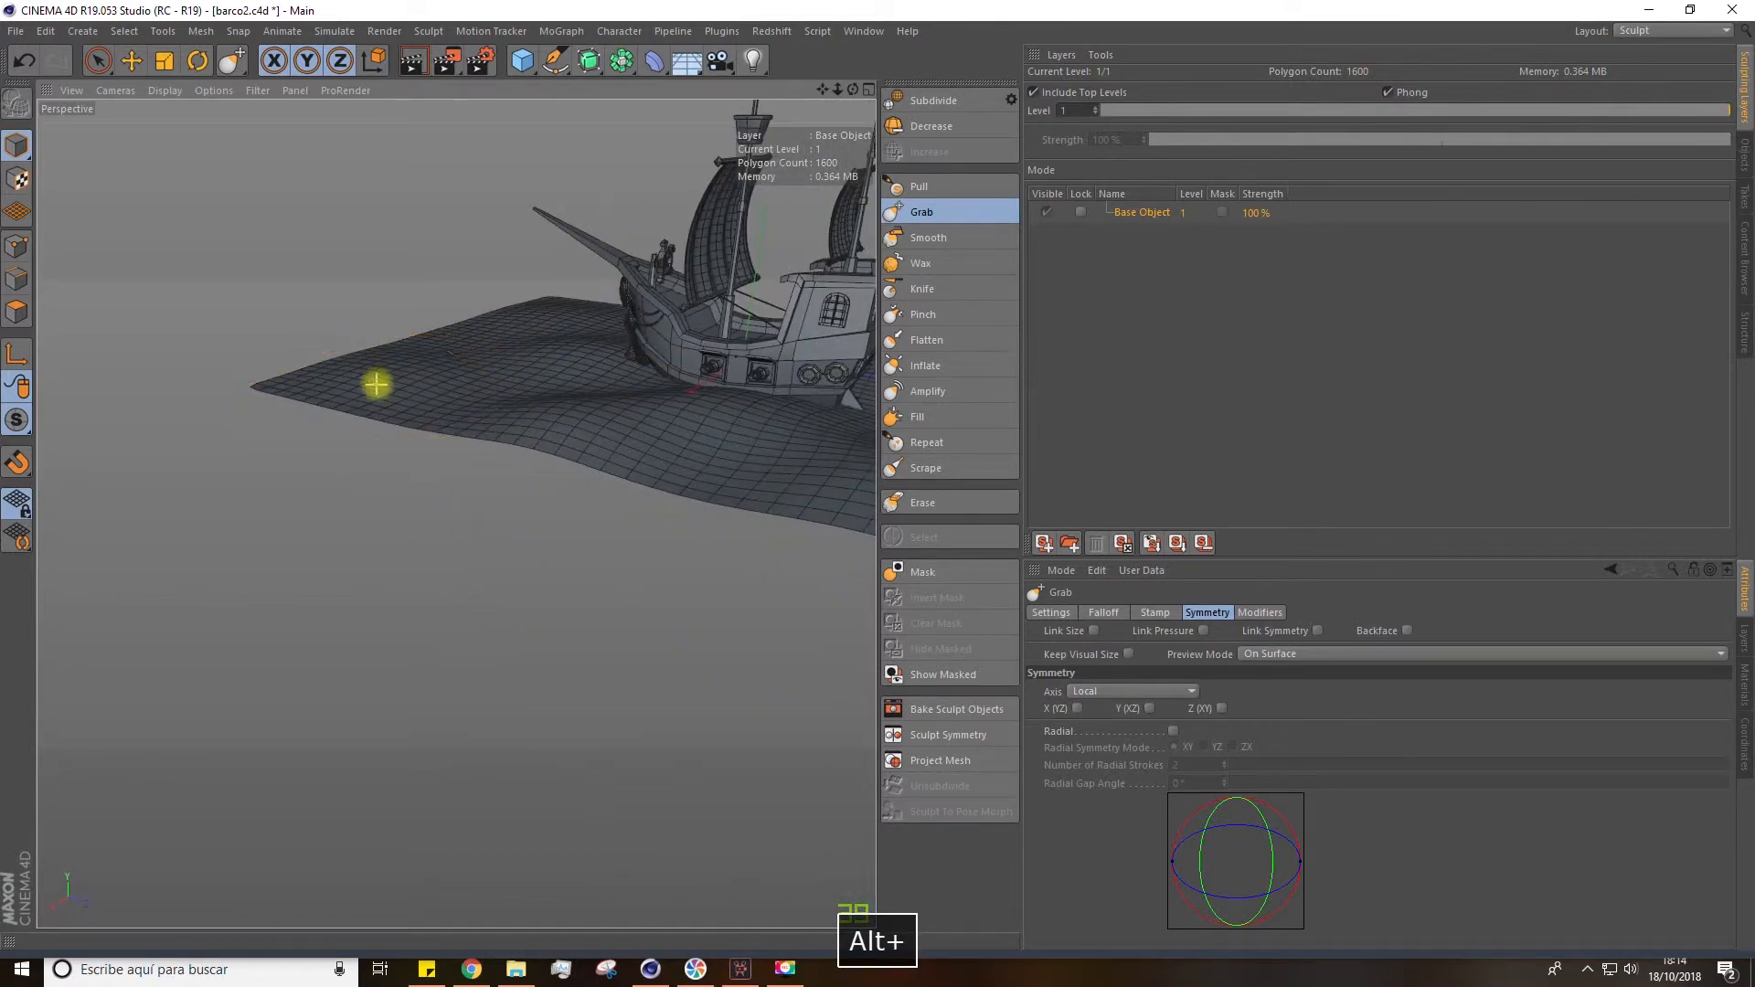
alt+drag(384, 372, 372, 505)
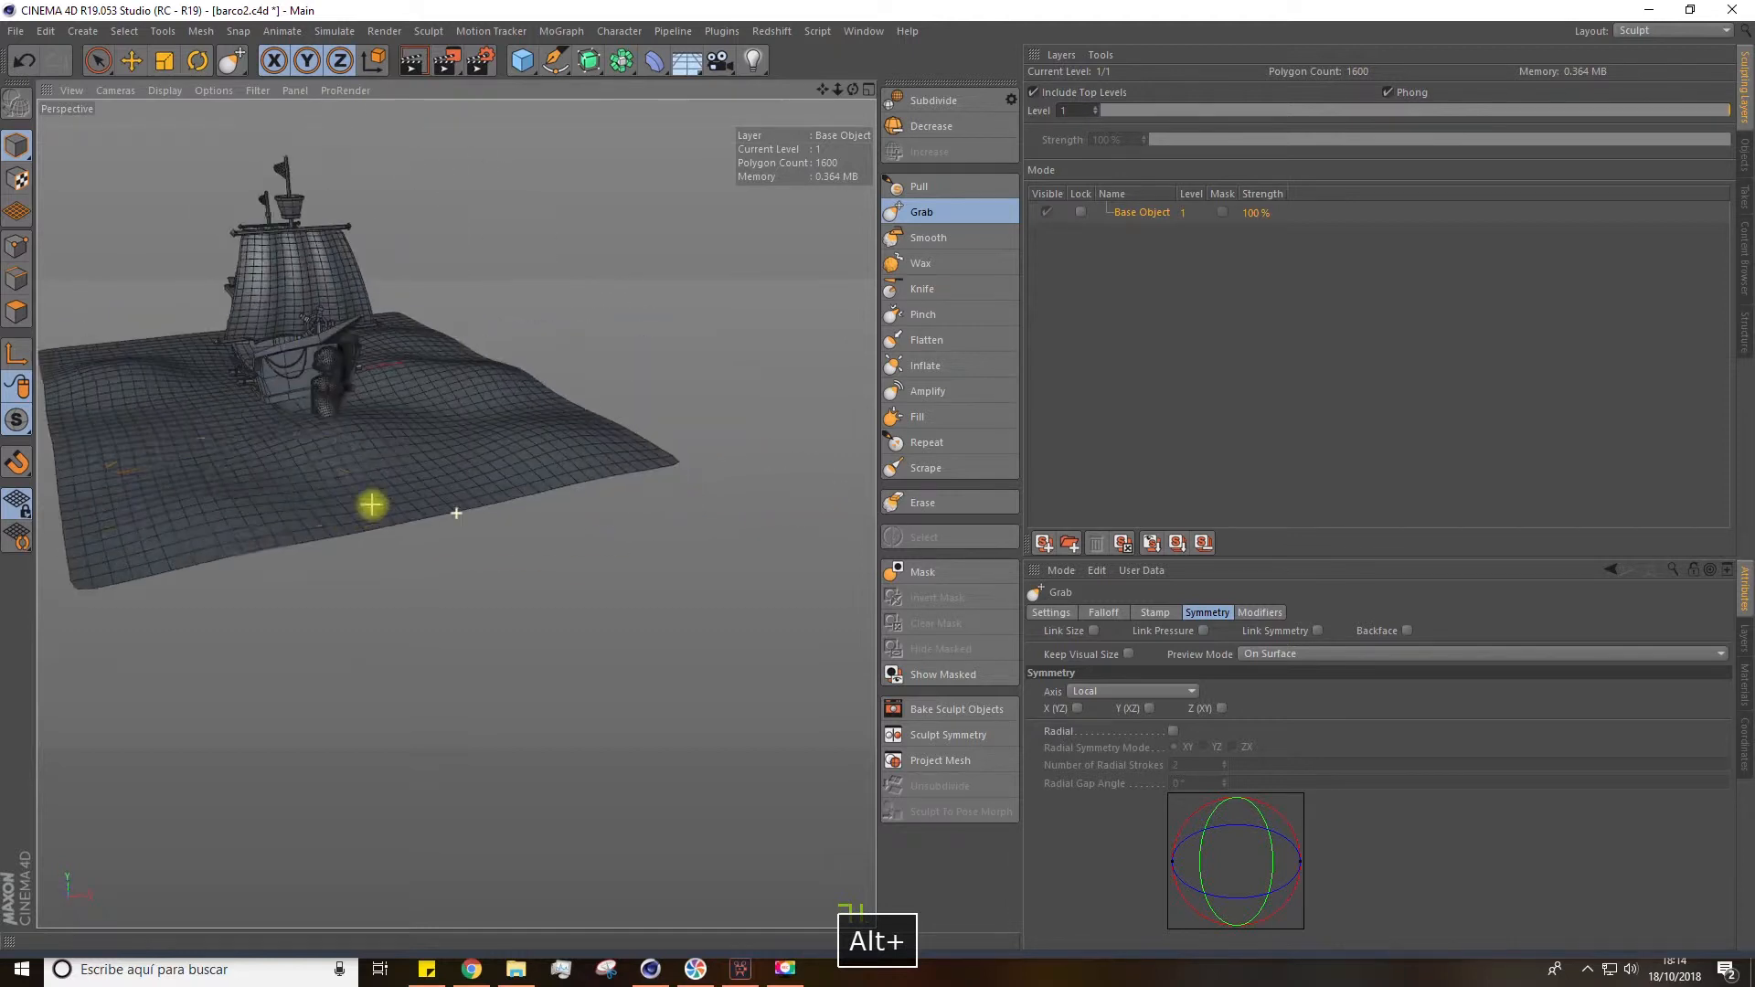
alt+drag(228, 474, 126, 397)
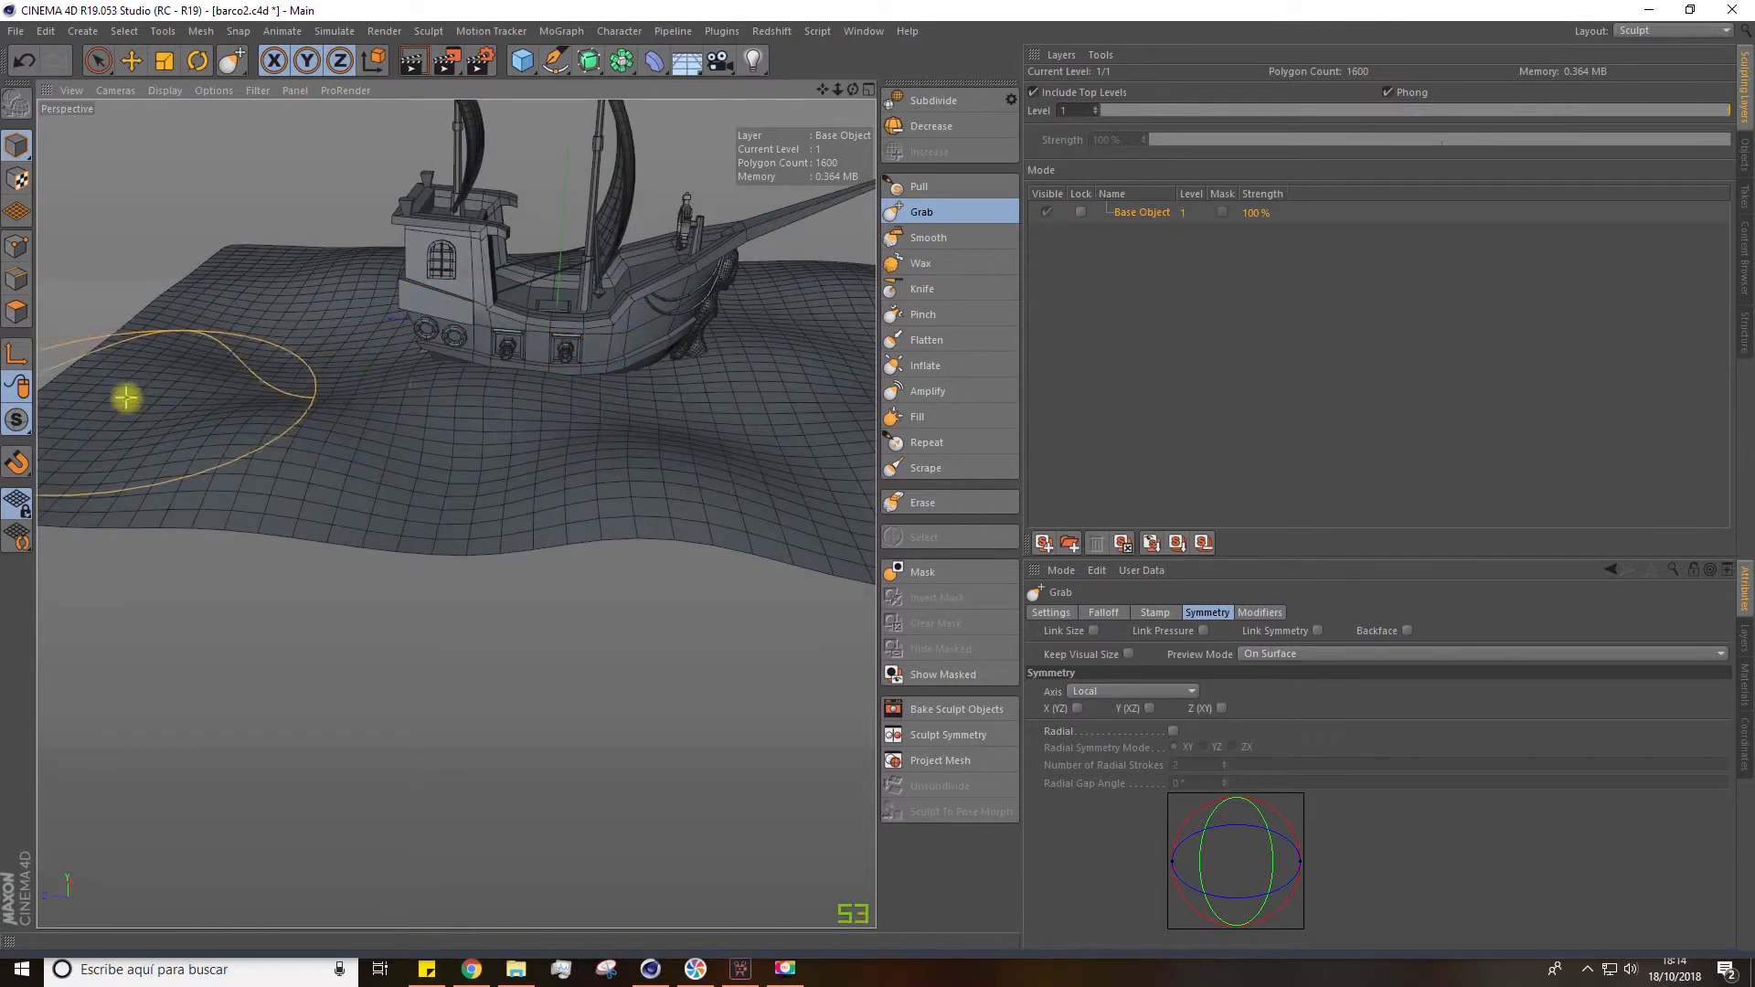
alt+drag(560, 399, 822, 357)
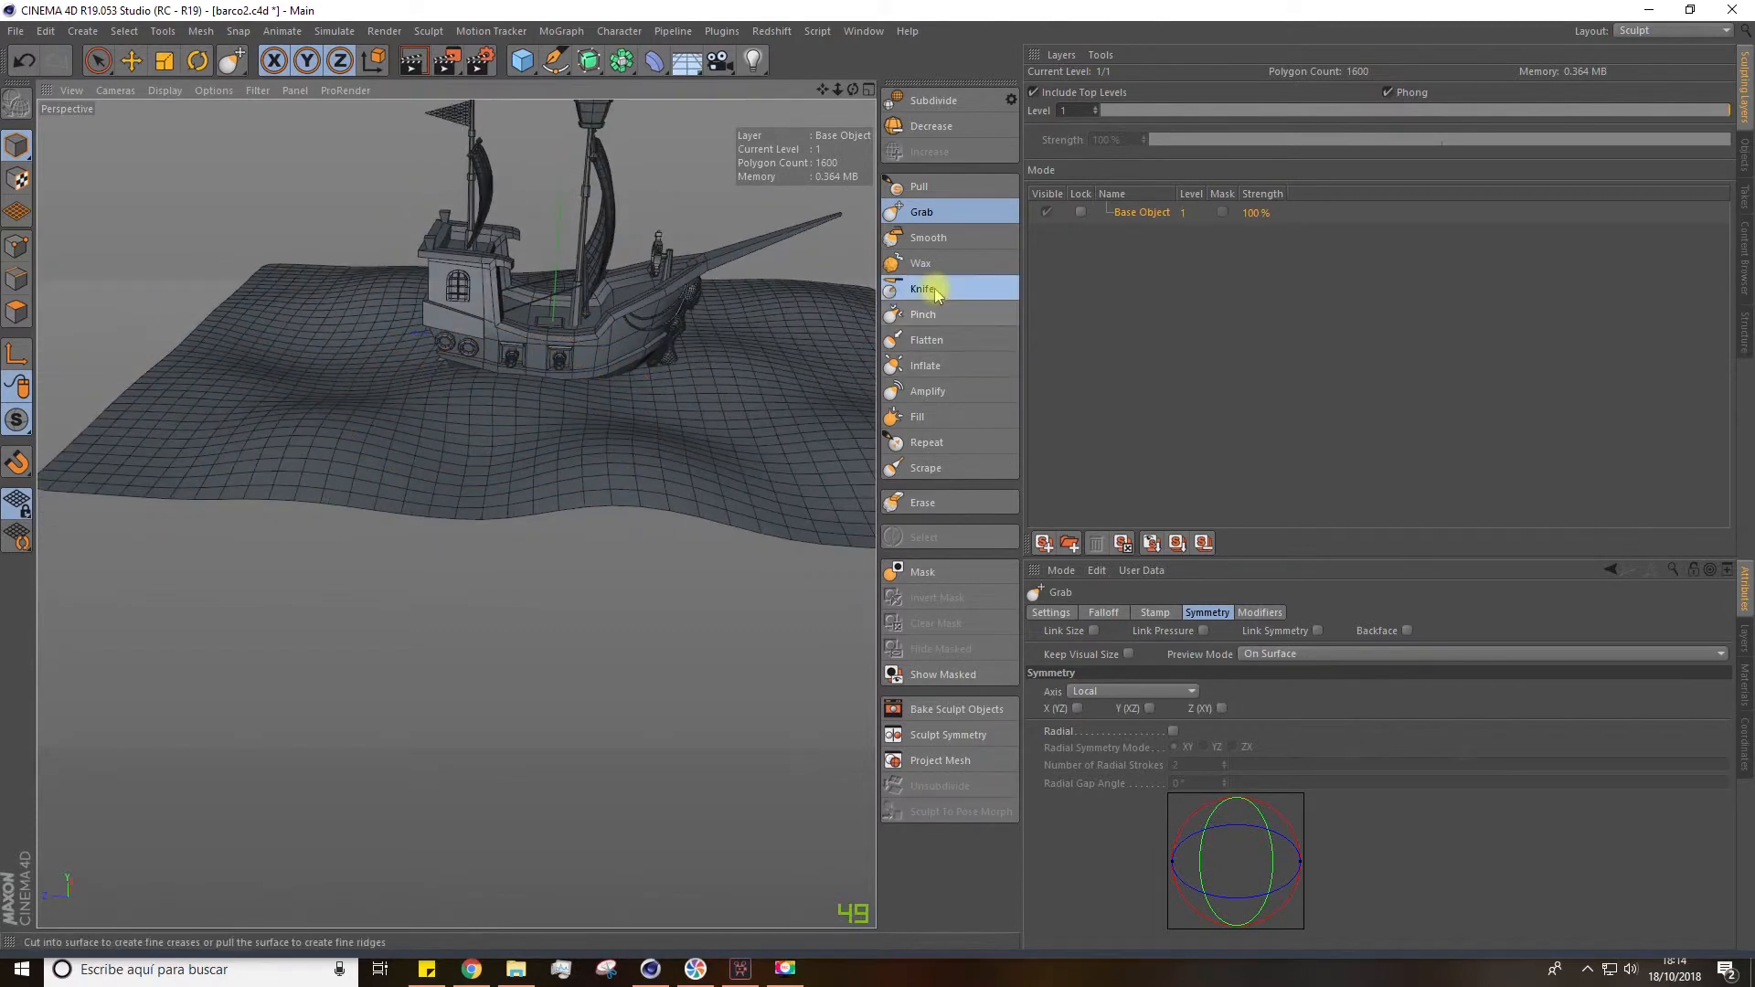
Carve creases into the sea waves around the ship using the Knife brush with X (YZ) symmetry turned off.
click(924, 289)
alt+drag(627, 403, 767, 435)
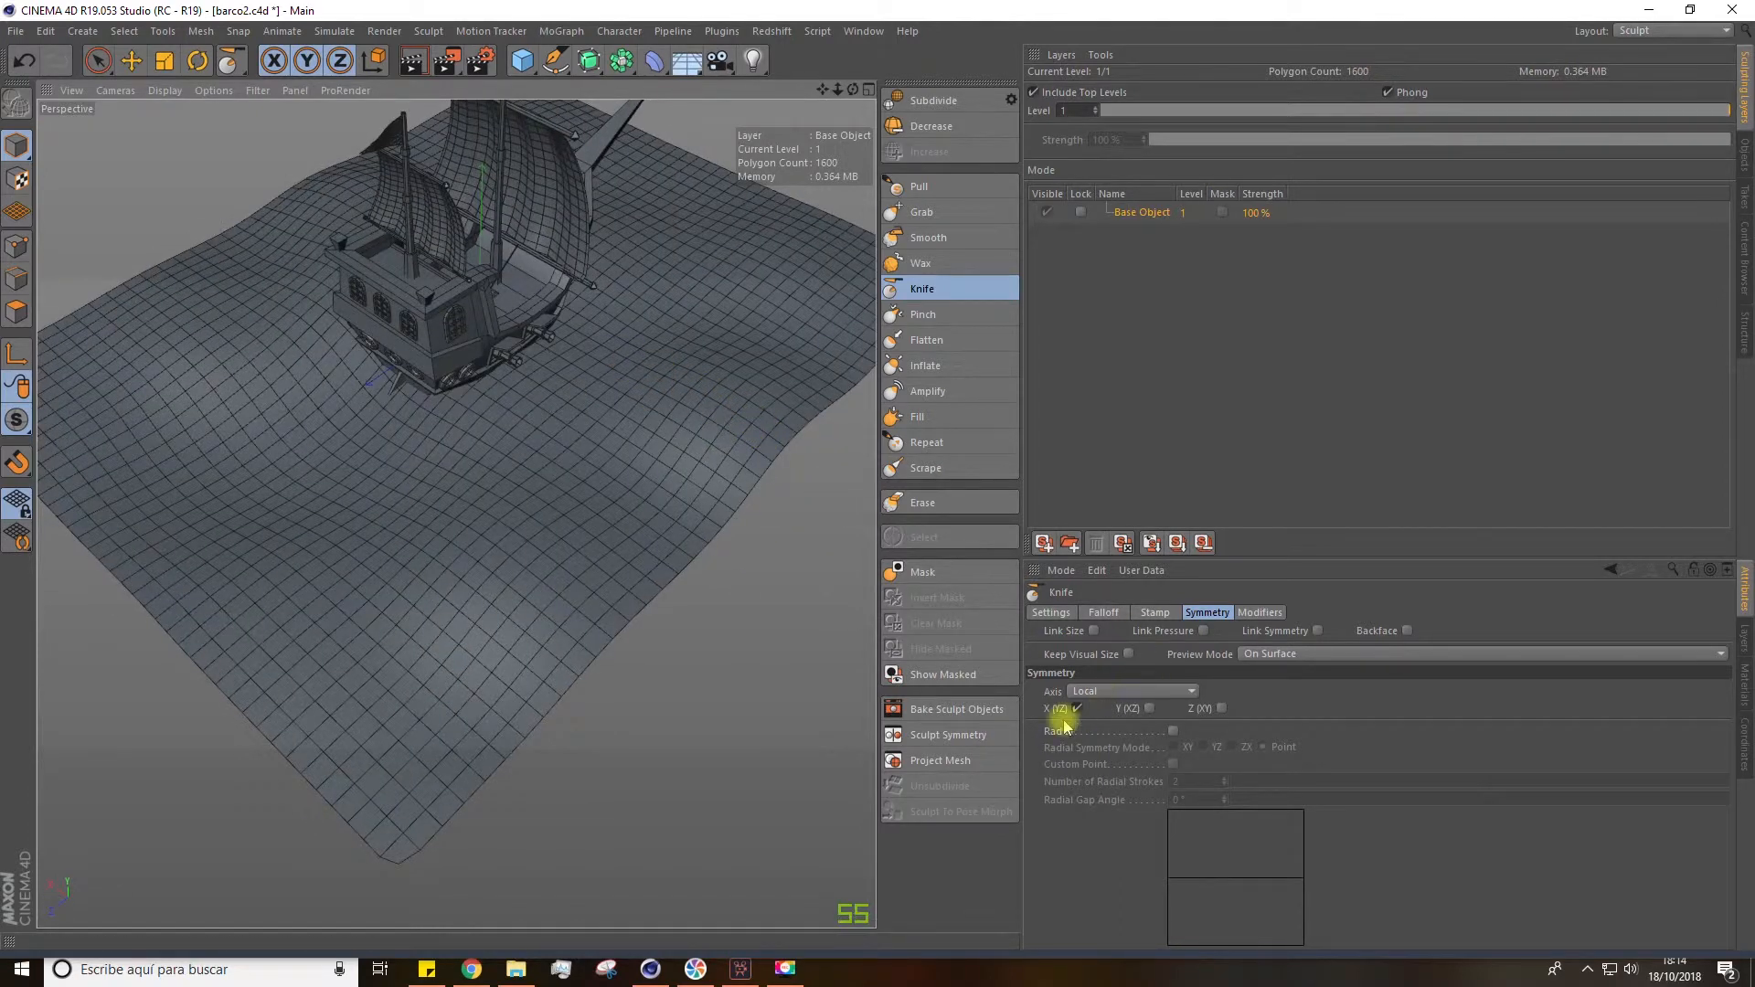
mouse_move(431, 548)
alt+mouse_down()
mouse_move(408, 424)
mouse_move(311, 632)
alt+mouse_up()
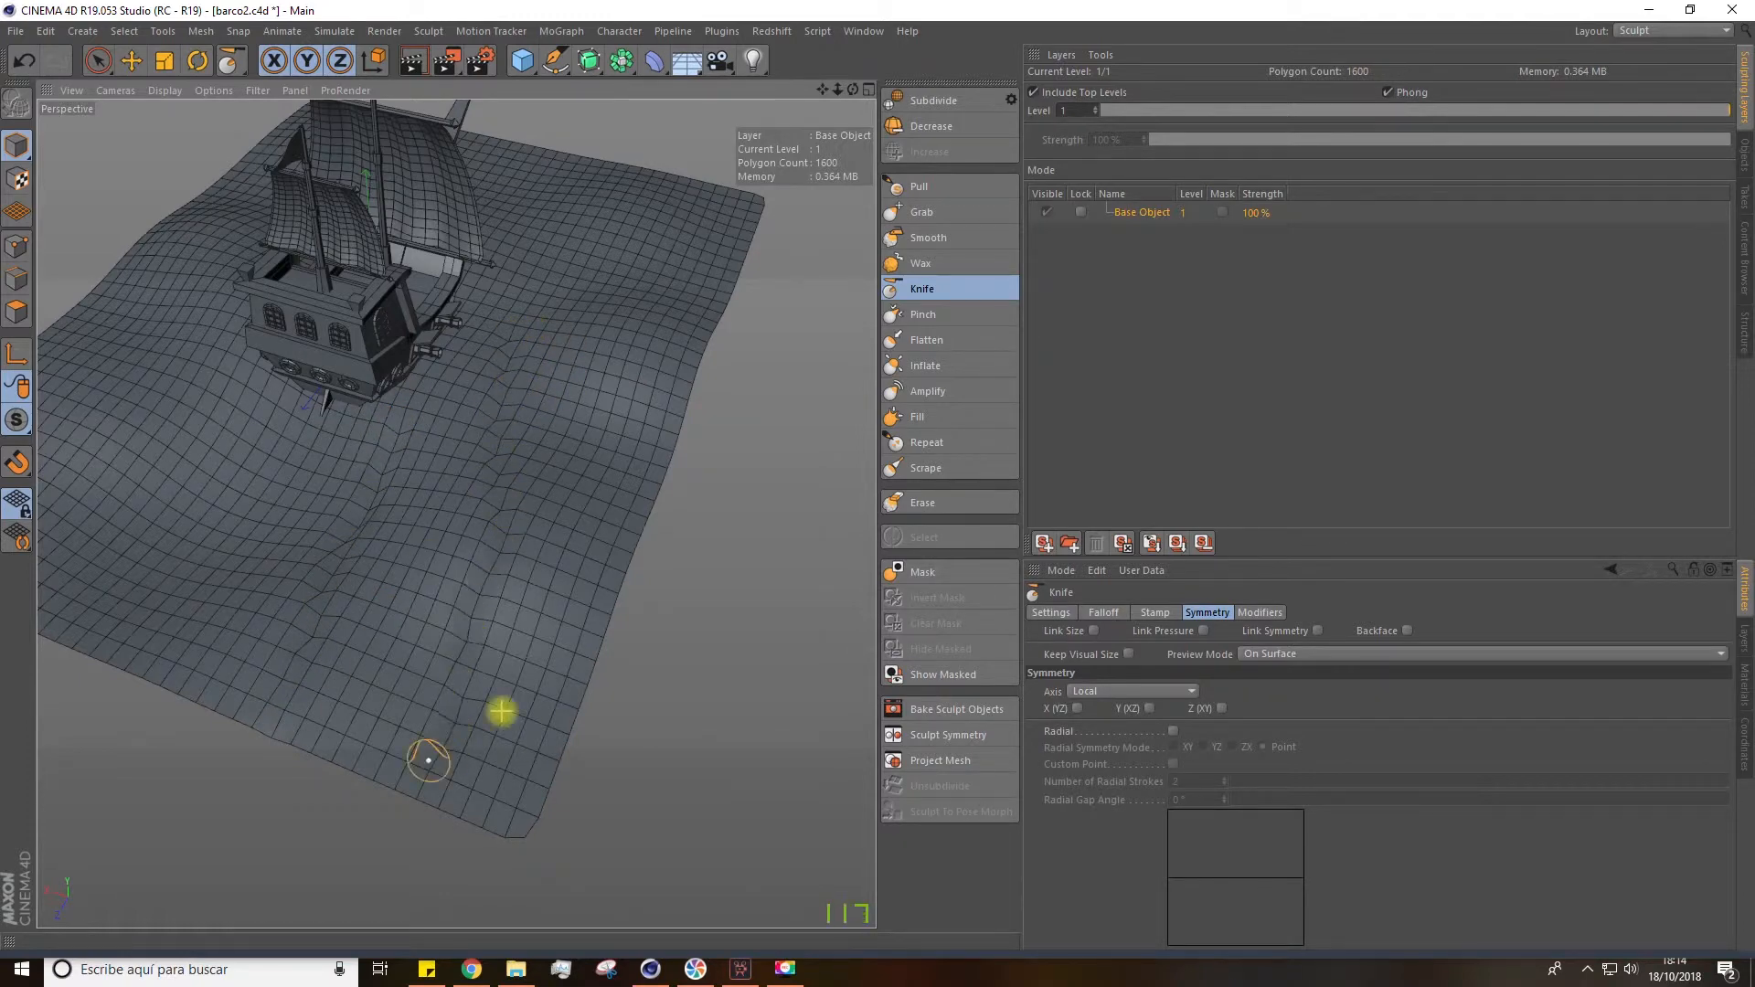
alt+drag(524, 396, 399, 627)
alt+drag(352, 548, 588, 544)
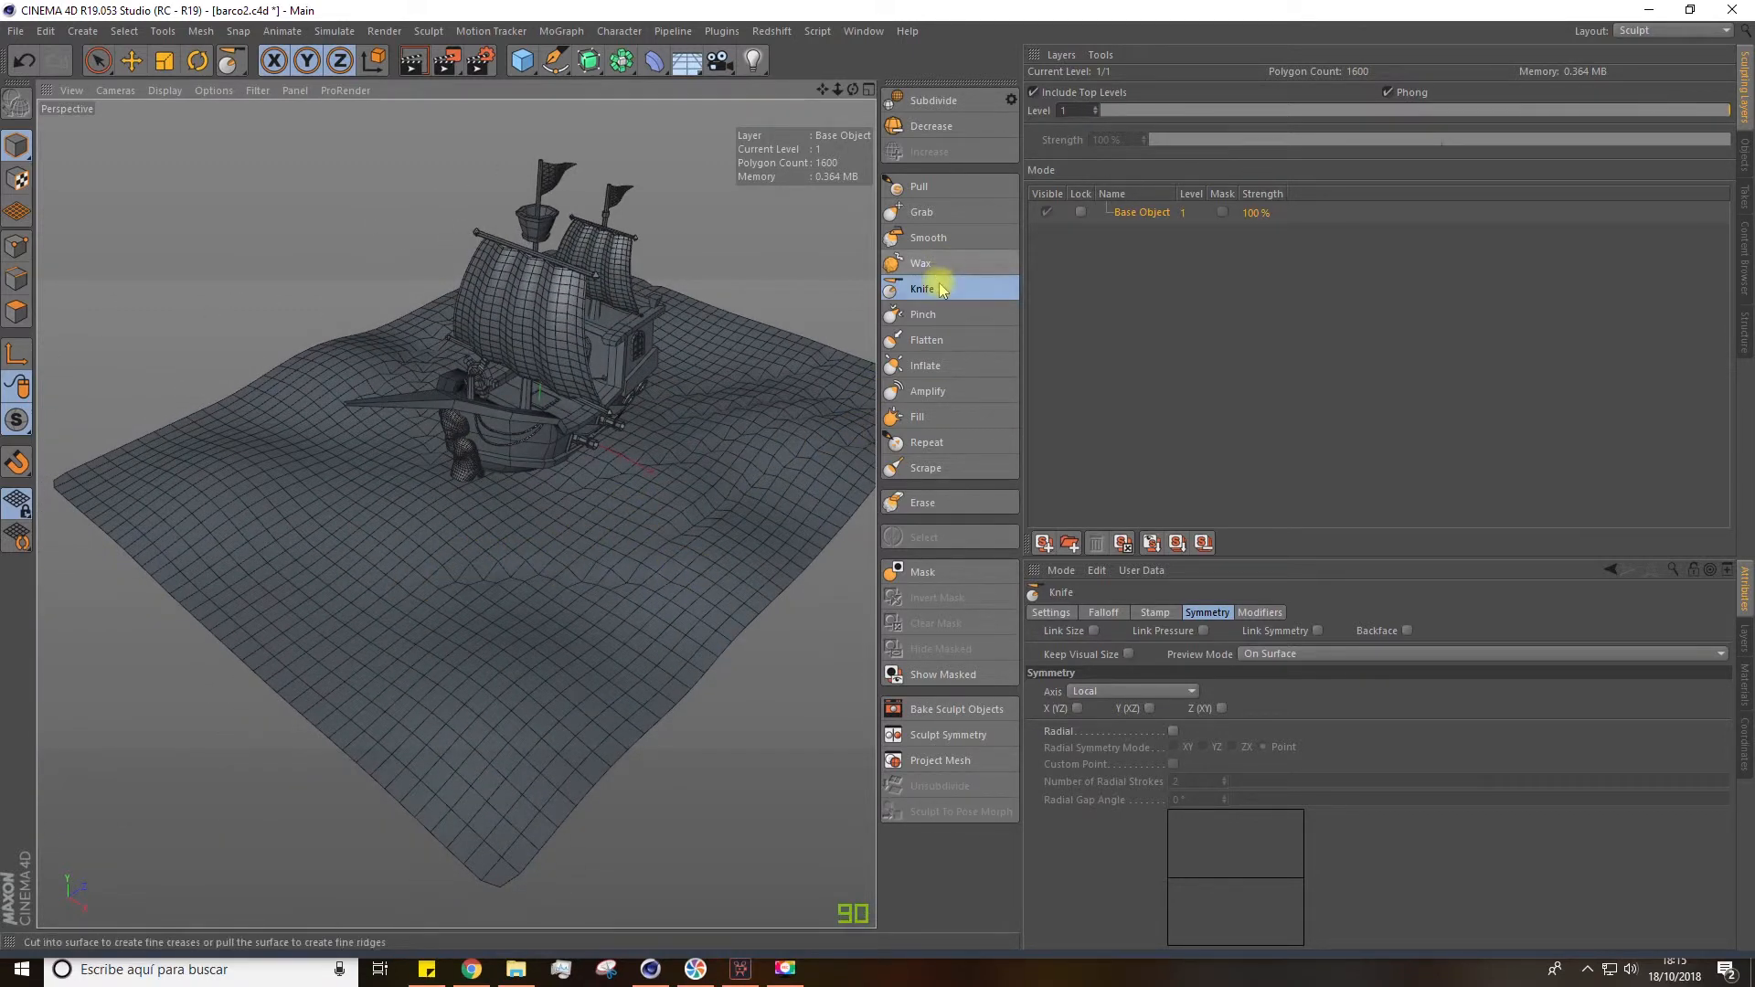
Subdivide the sea plane to sculpt level 2 and cut finer ripples into the waves with the Knife brush.
click(928, 380)
scroll(811, 380, down, 5)
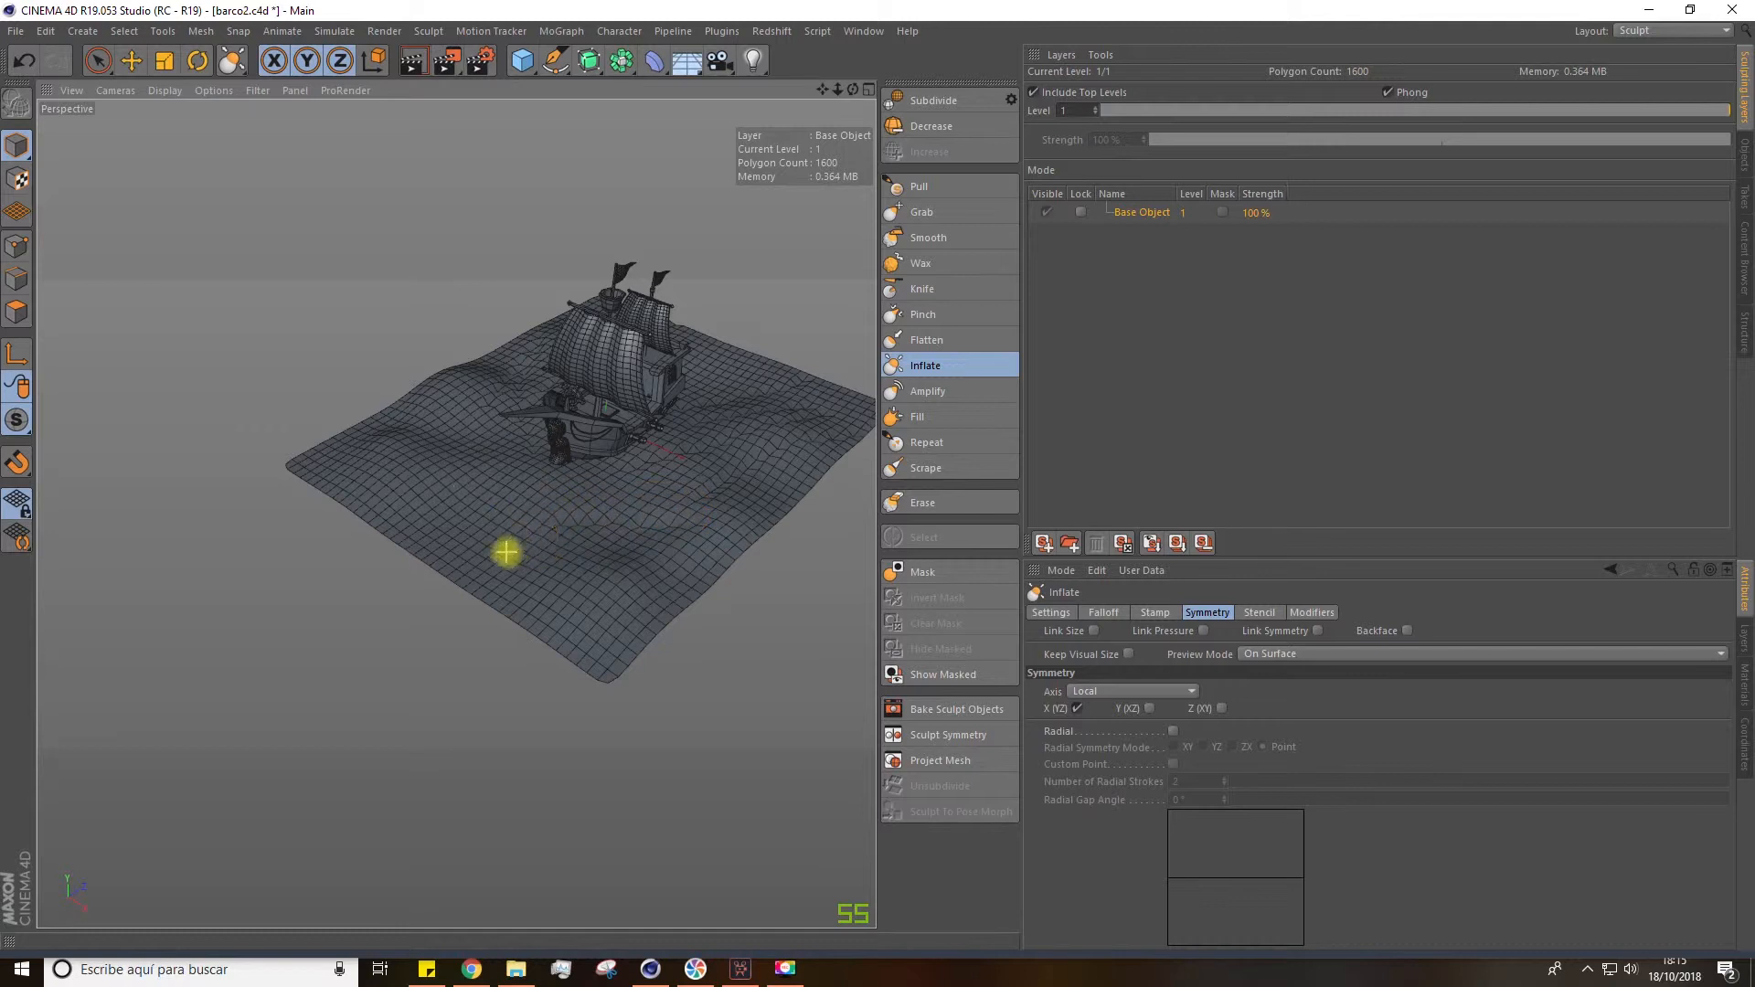
click(921, 289)
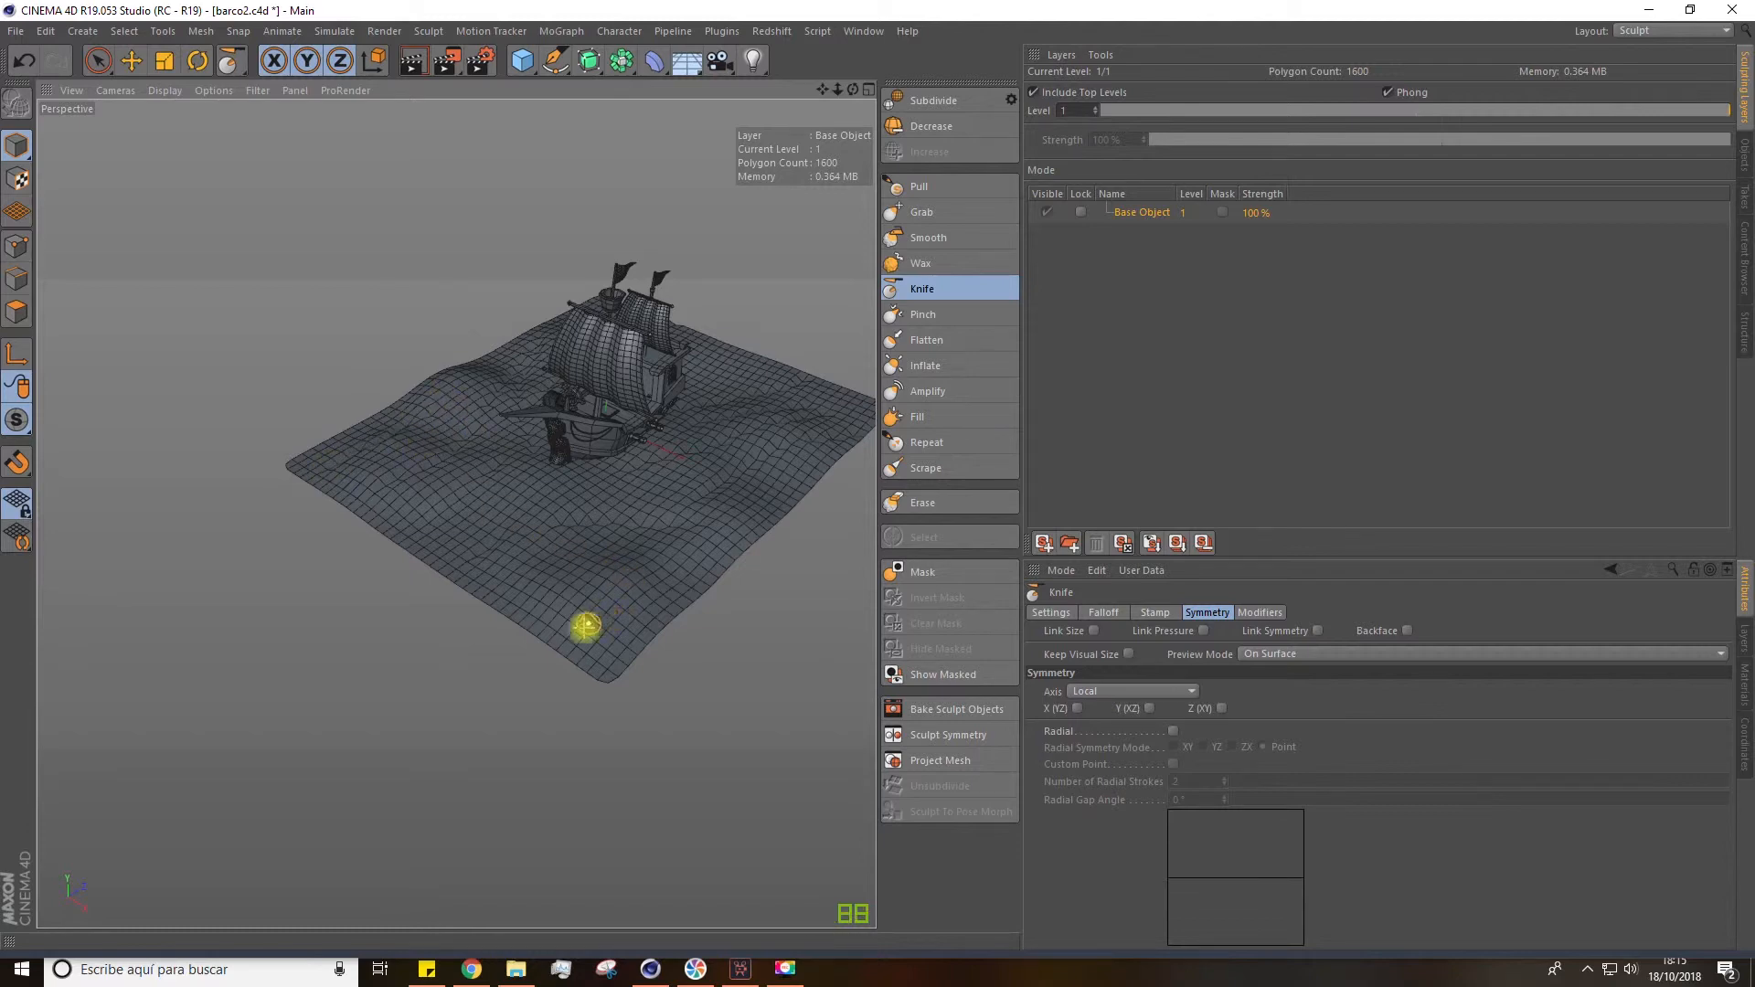
click(933, 100)
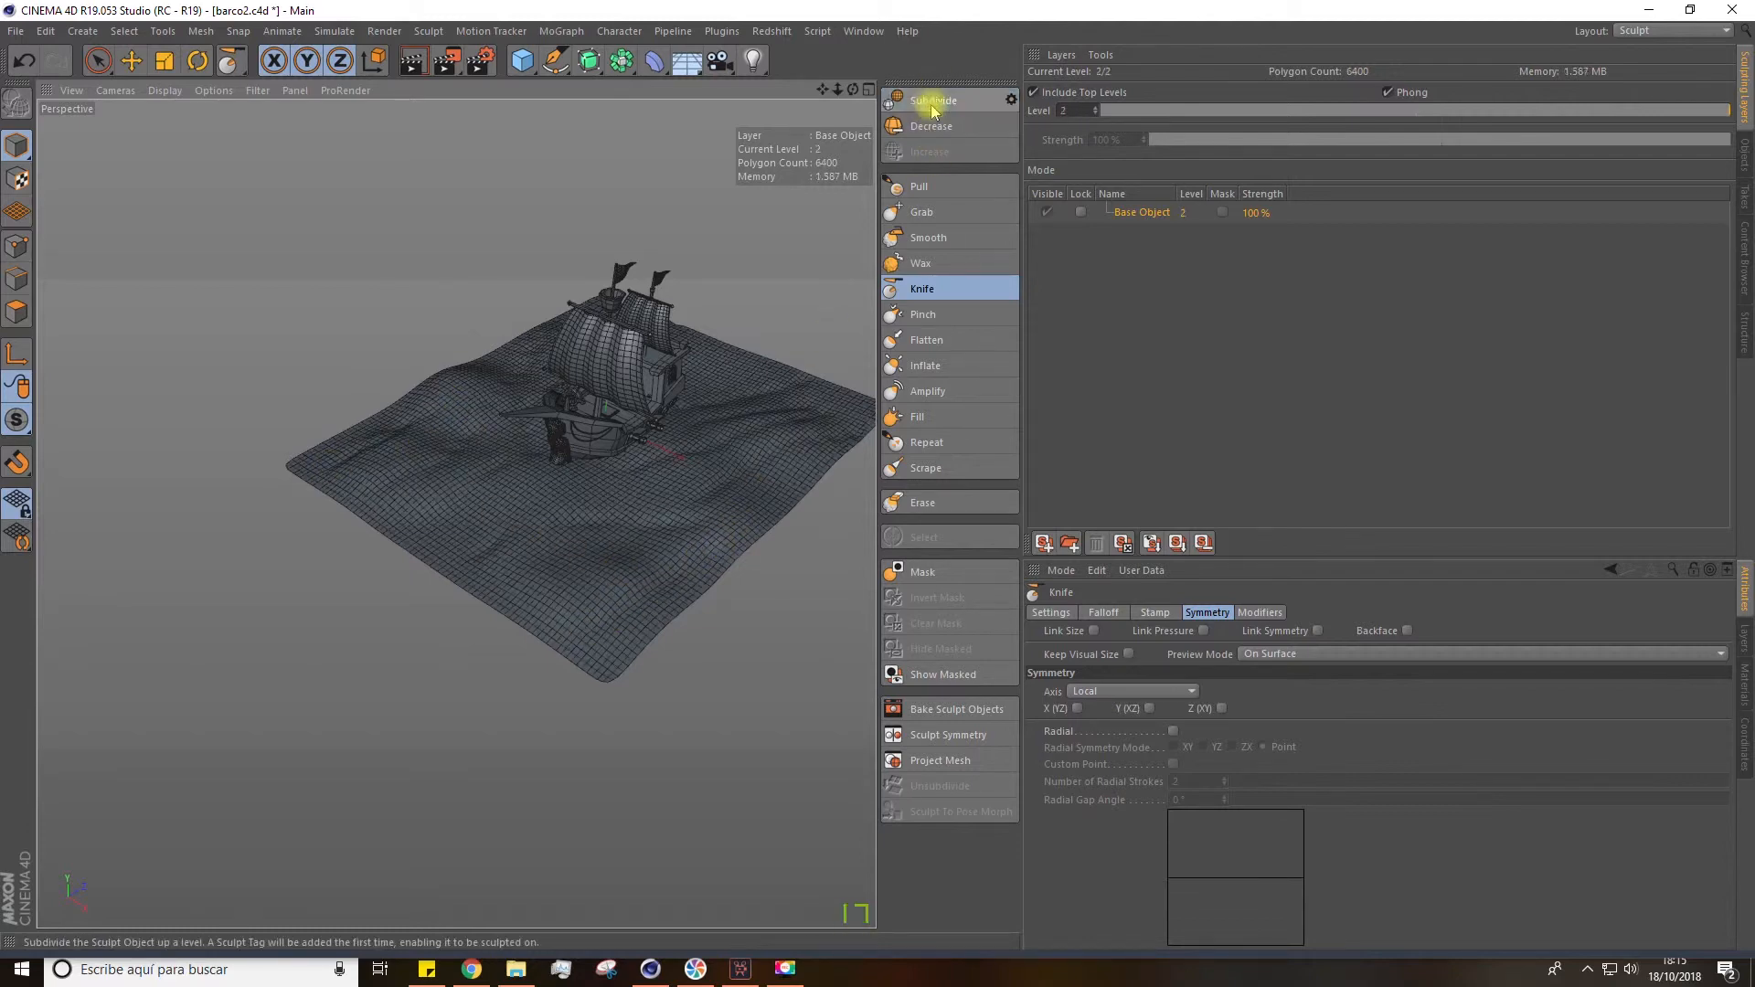
alt+drag(706, 440, 627, 443)
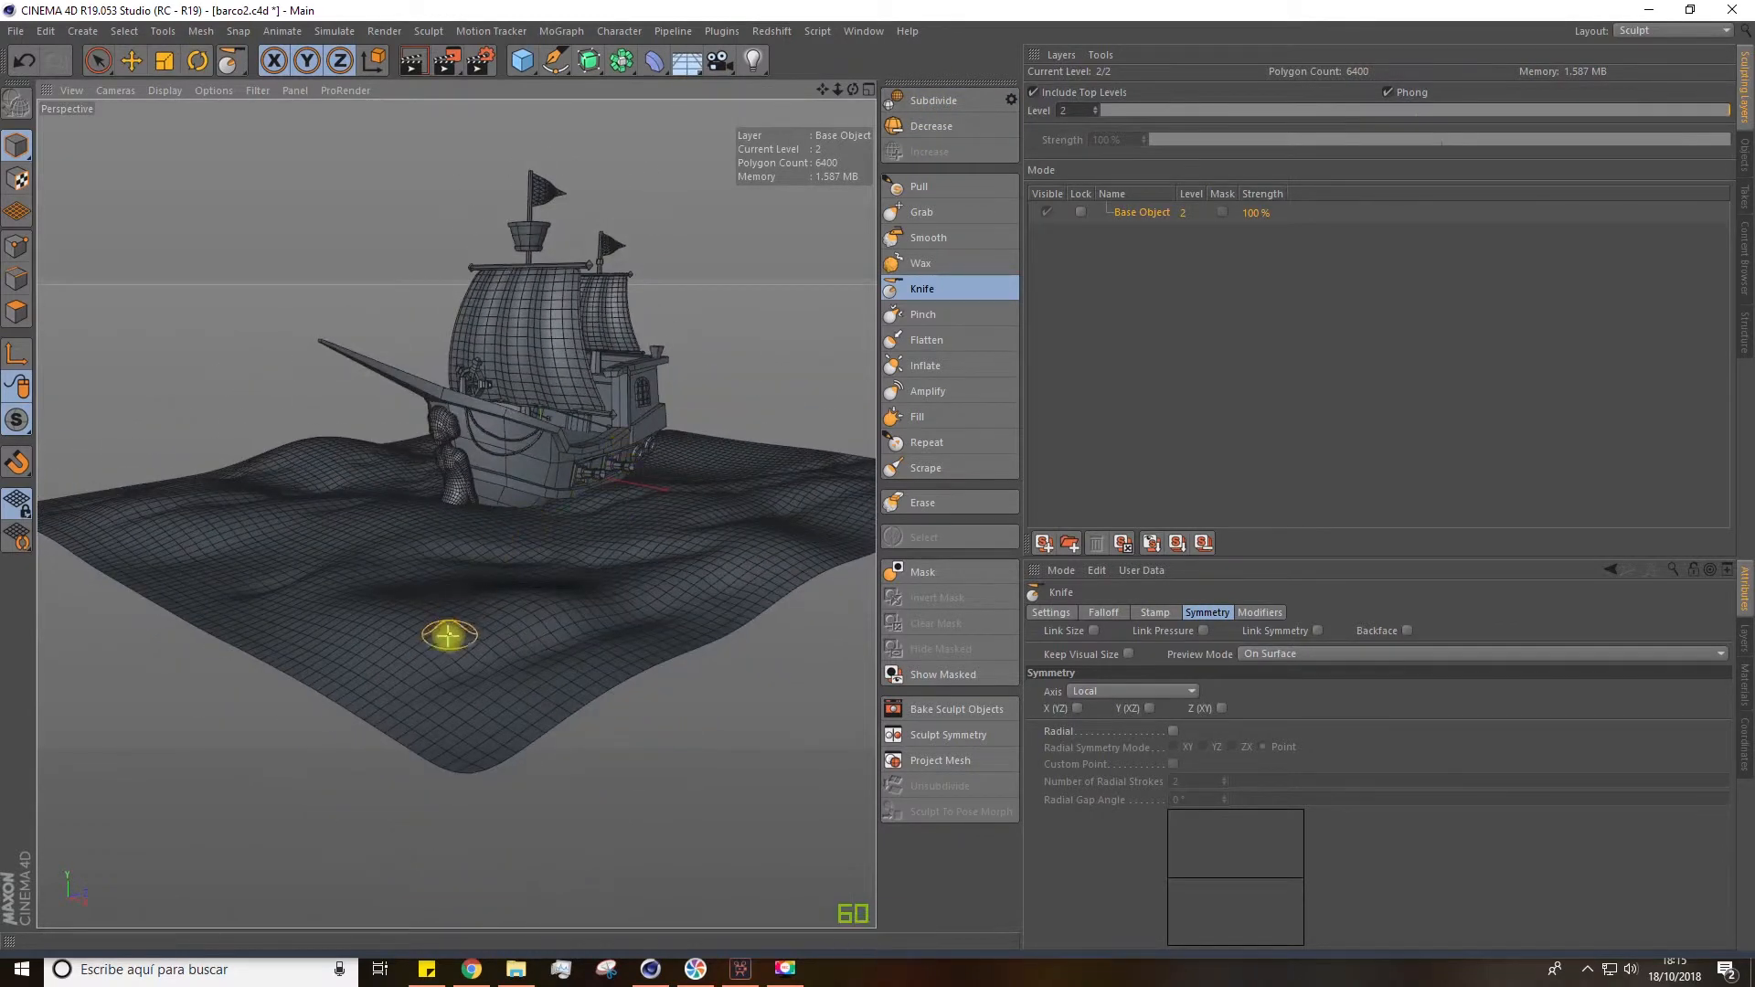
alt+drag(519, 629, 607, 658)
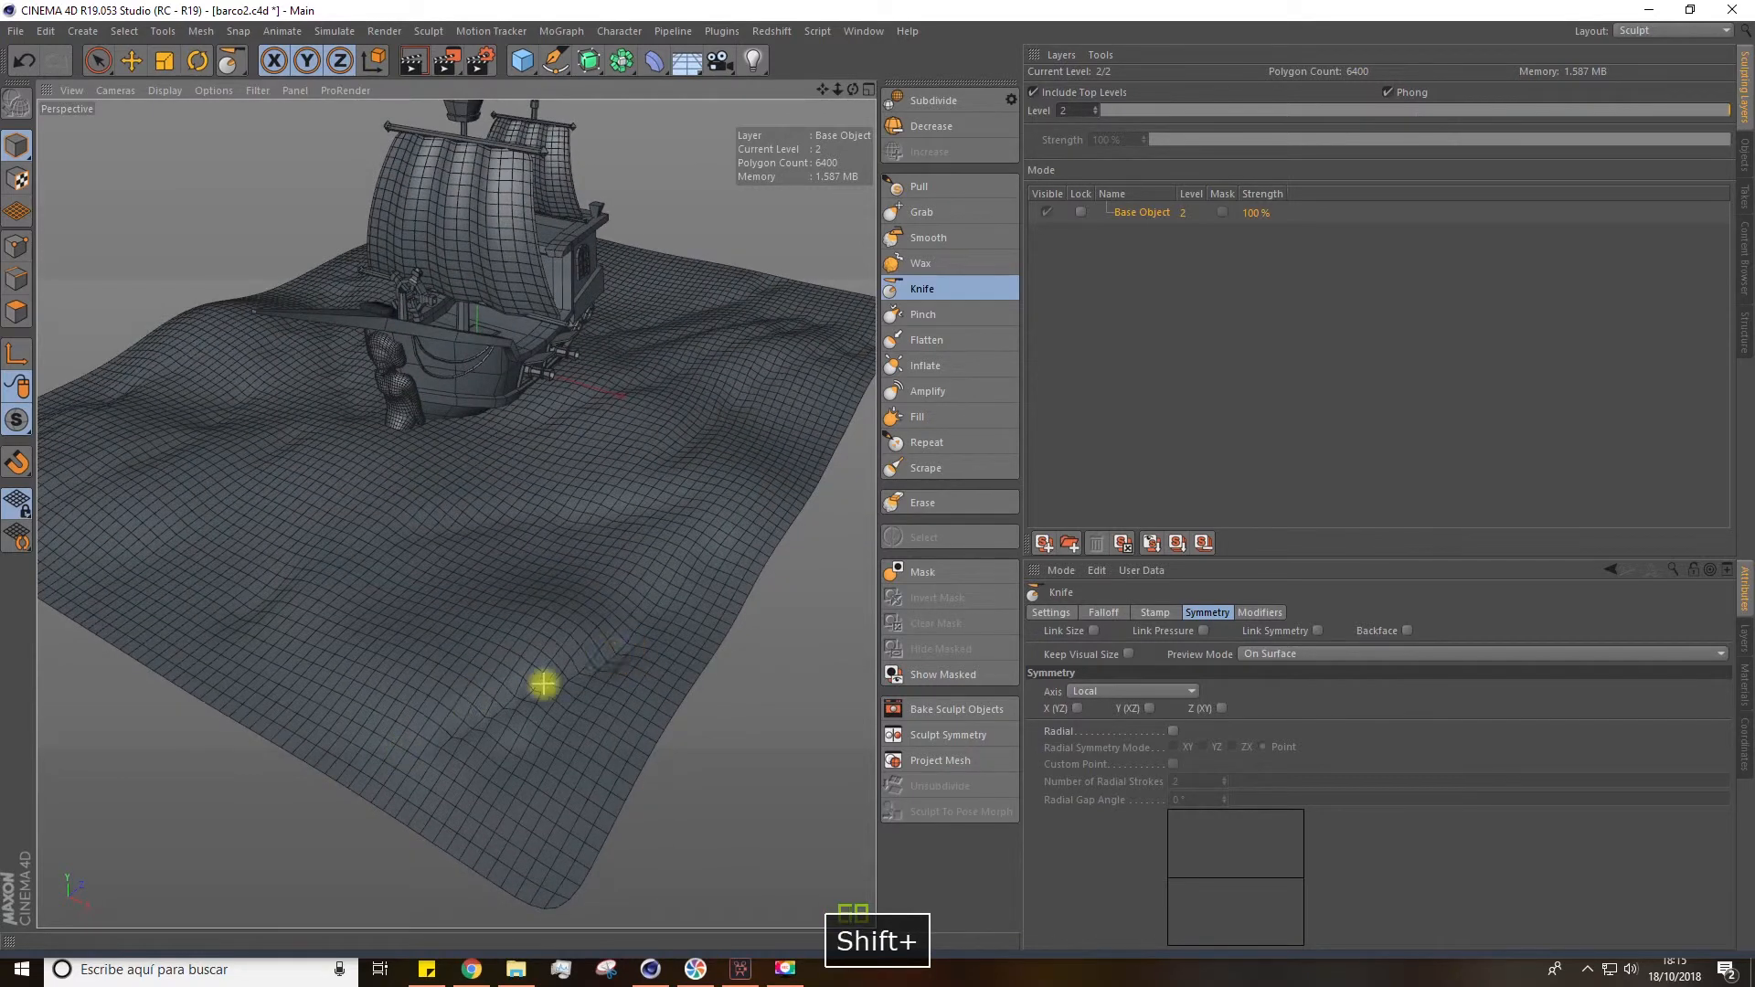
scroll(529, 540, down, 5)
alt+drag(529, 540, 771, 313)
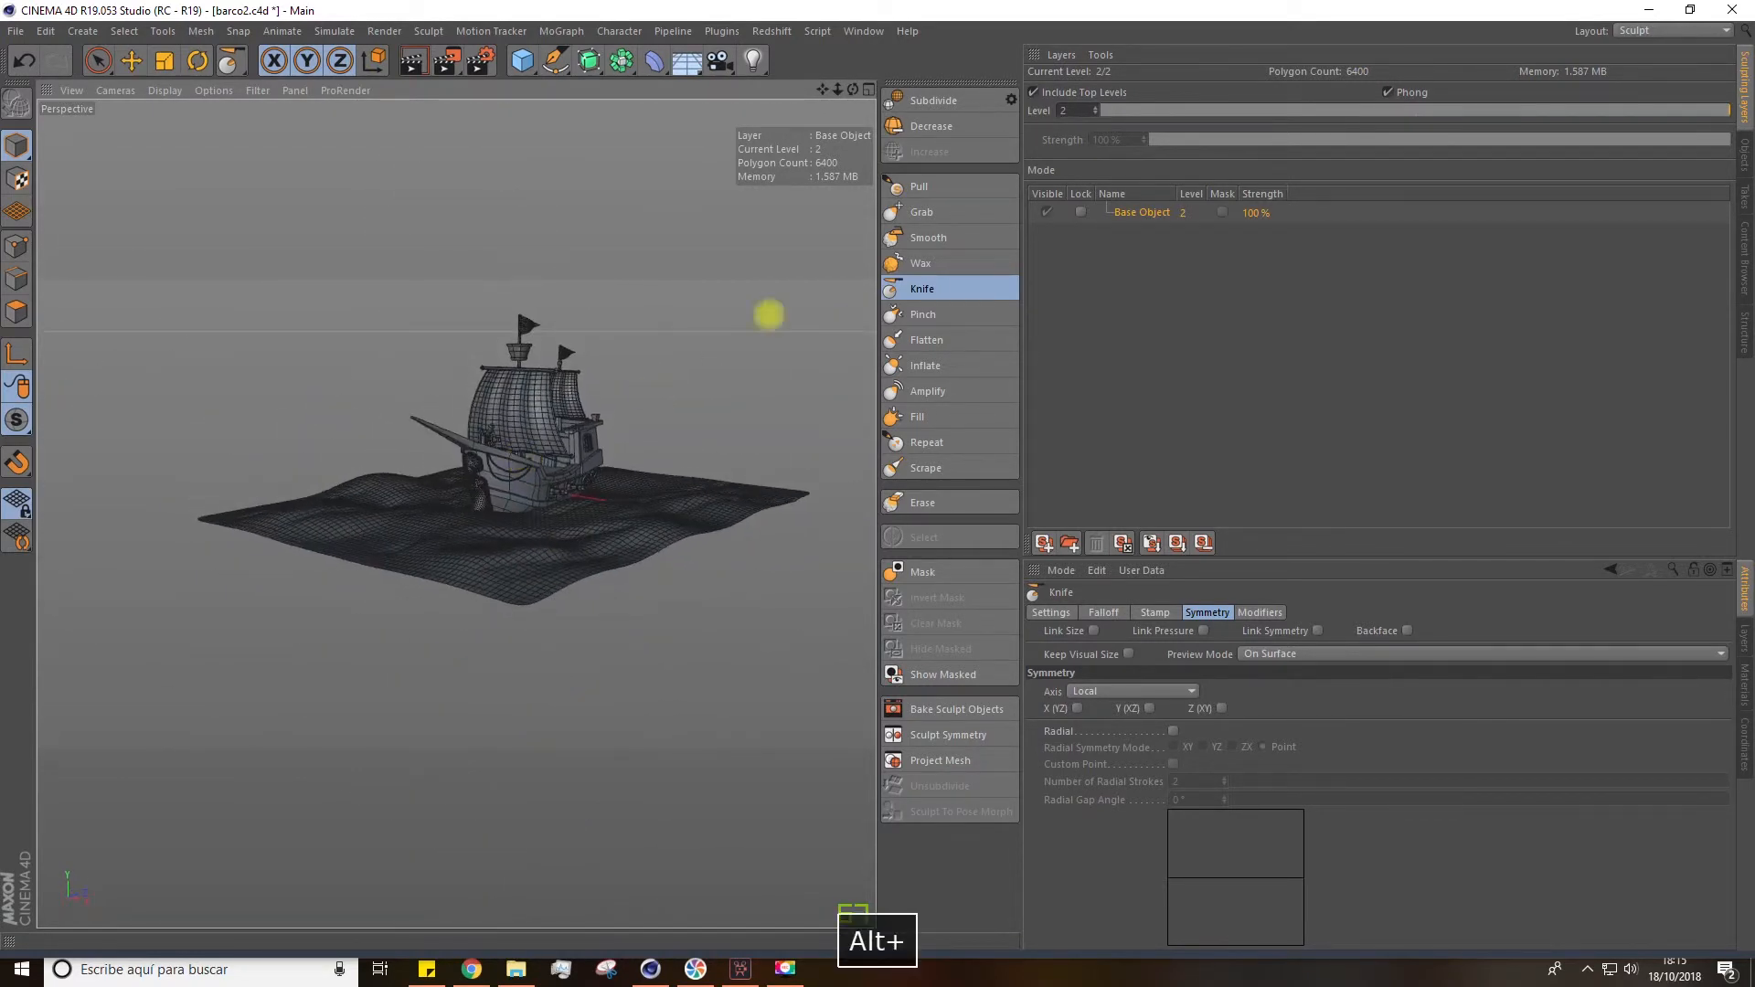
Return to the Standard layout and review the ship on the sculpted sea from several angles.
click(1650, 31)
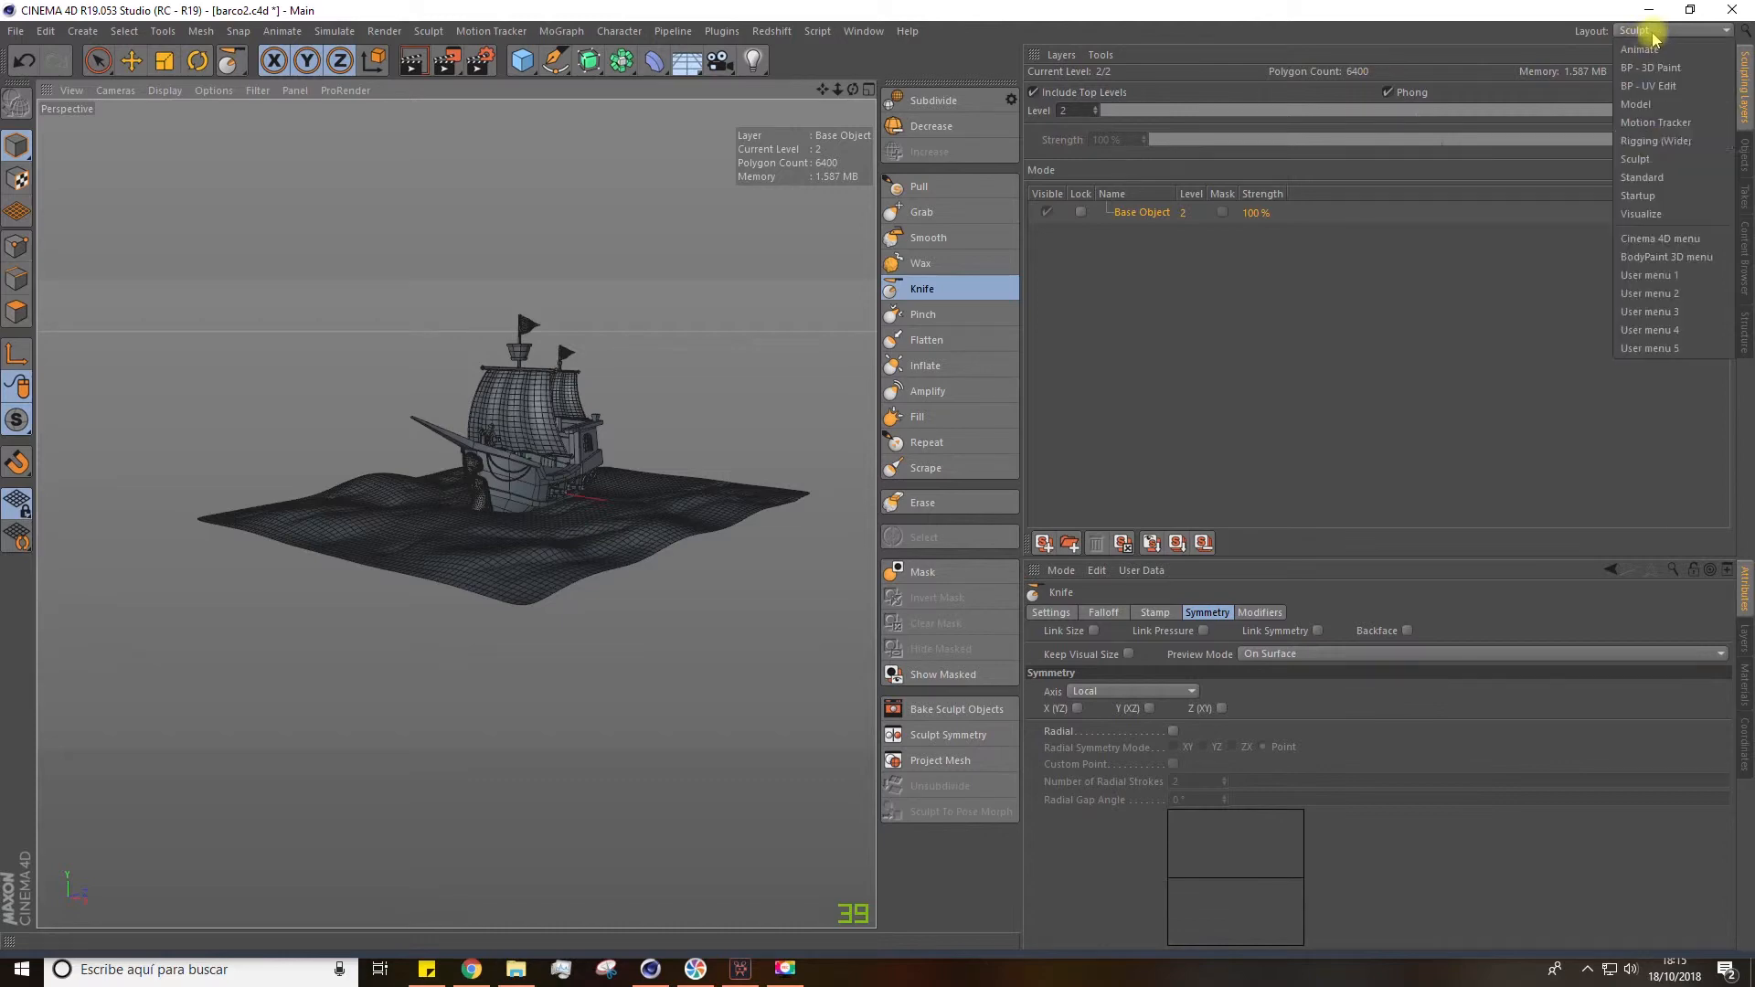
click(1641, 178)
alt+drag(963, 411, 930, 442)
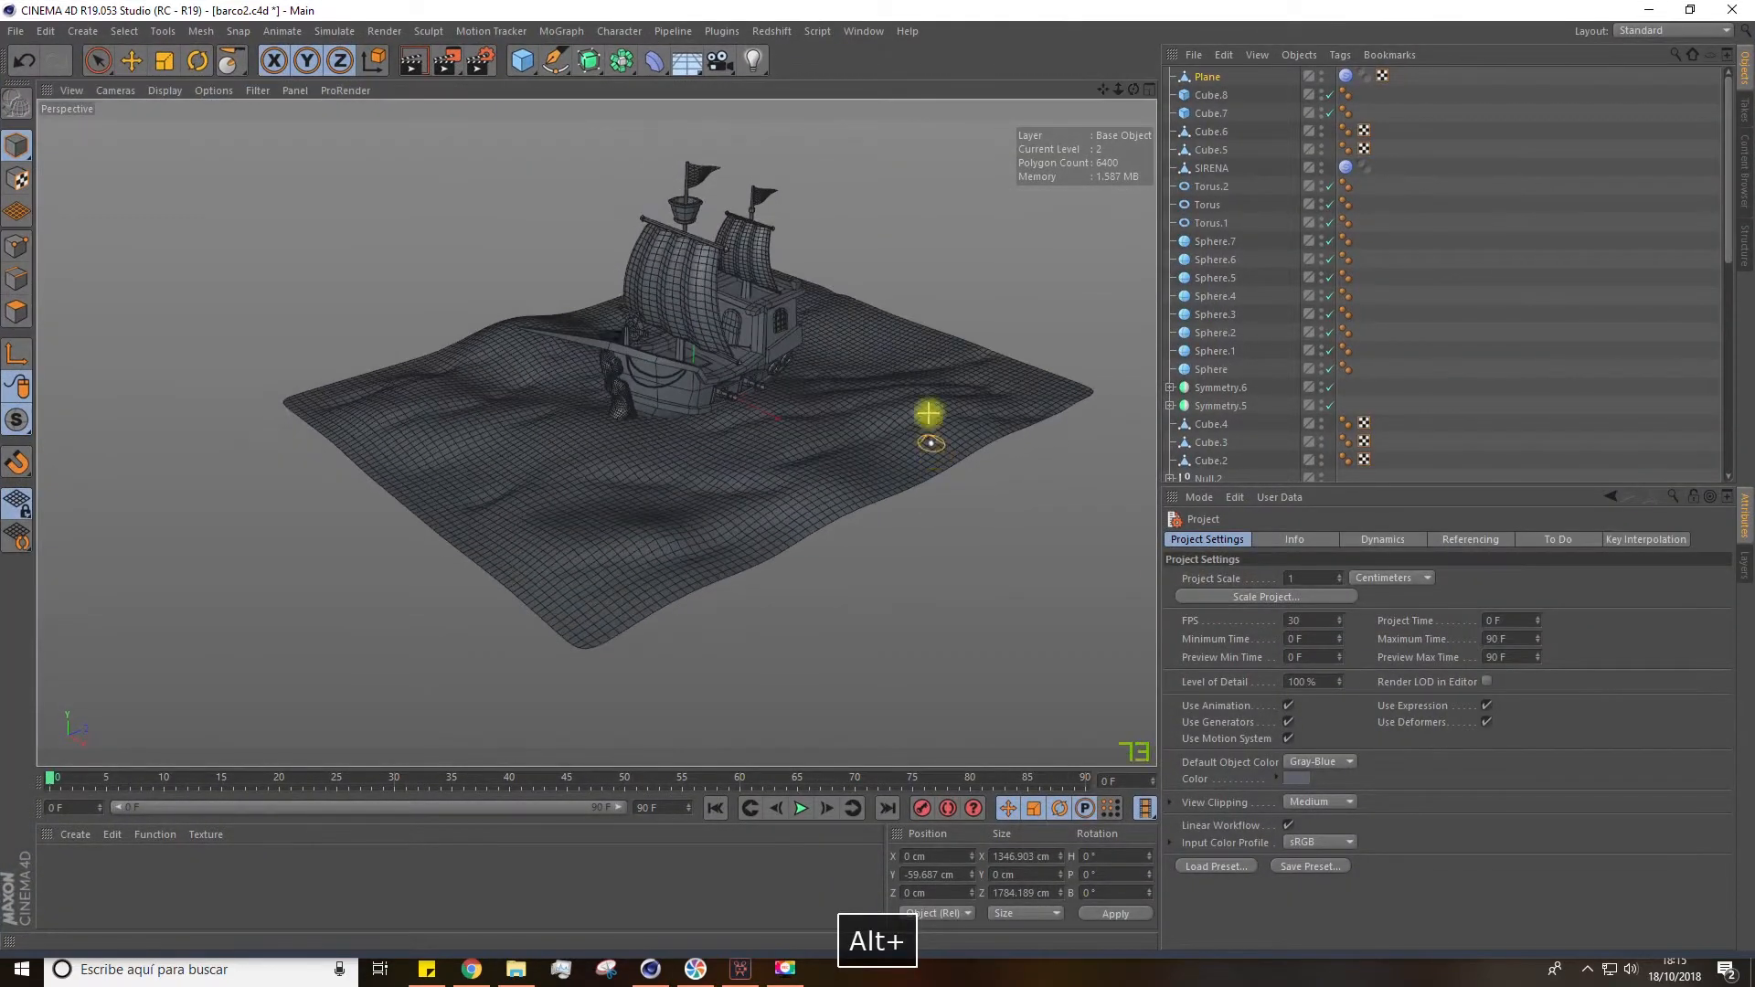
alt+drag(779, 416, 701, 393)
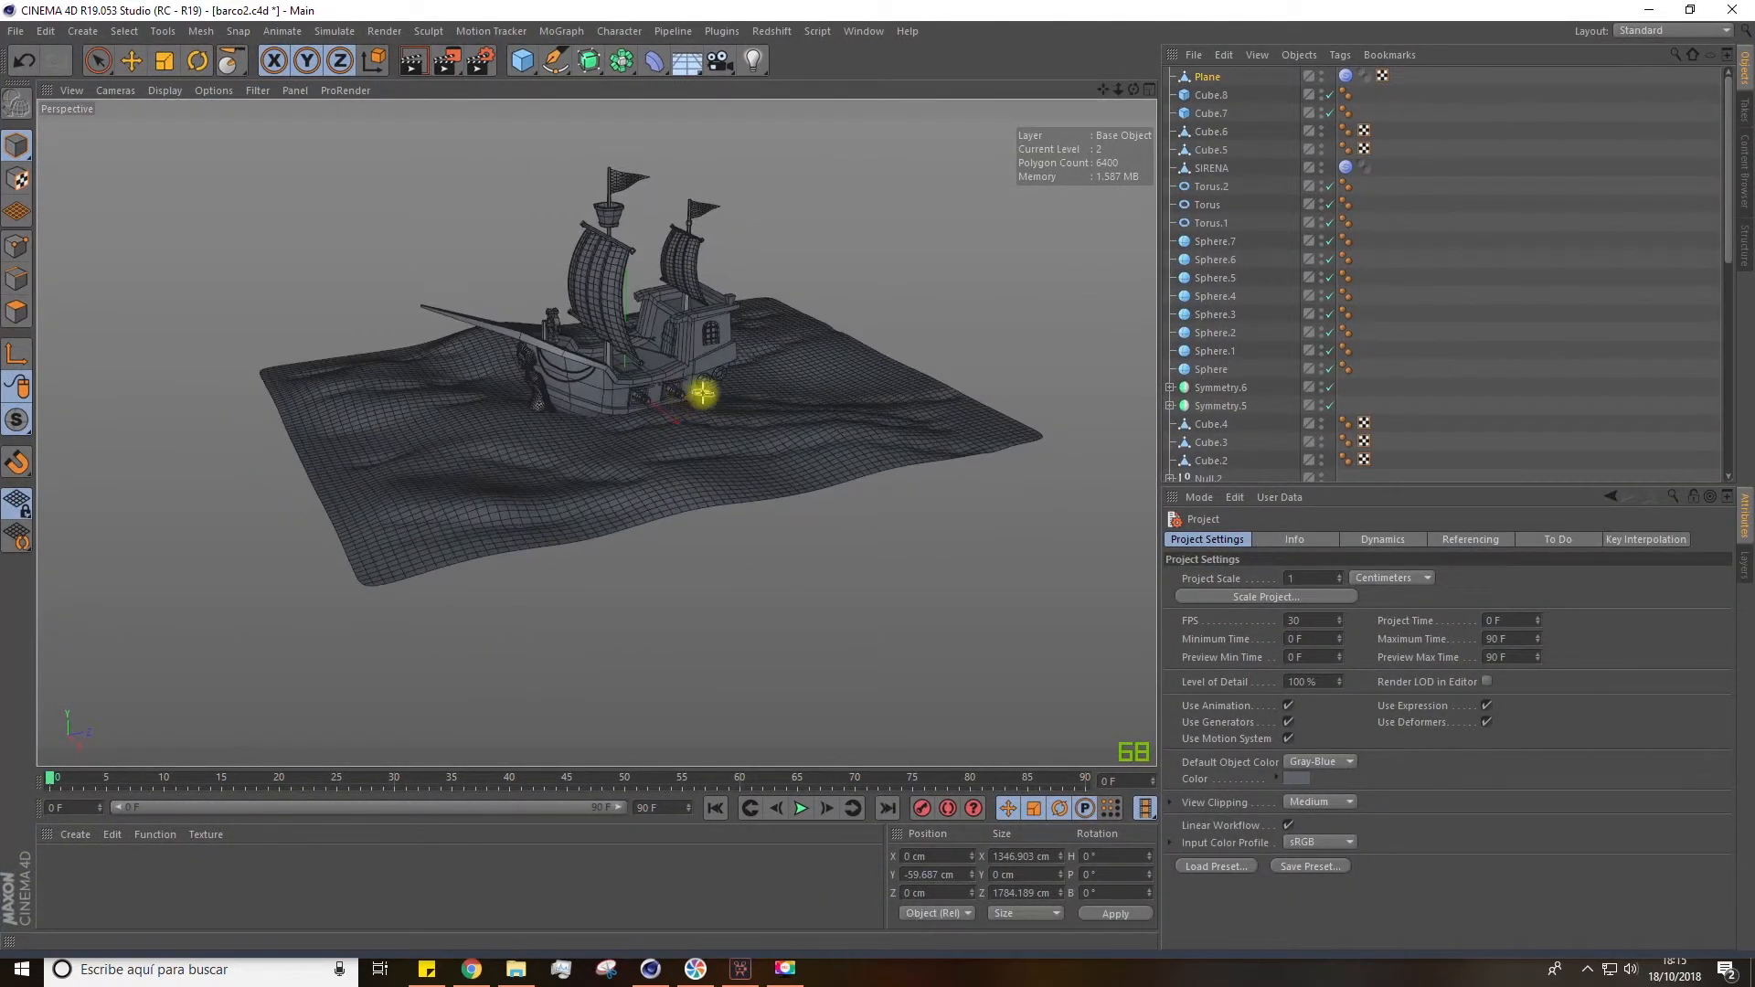
alt+right_drag(701, 392, 701, 318)
alt+right_drag(640, 391, 678, 372)
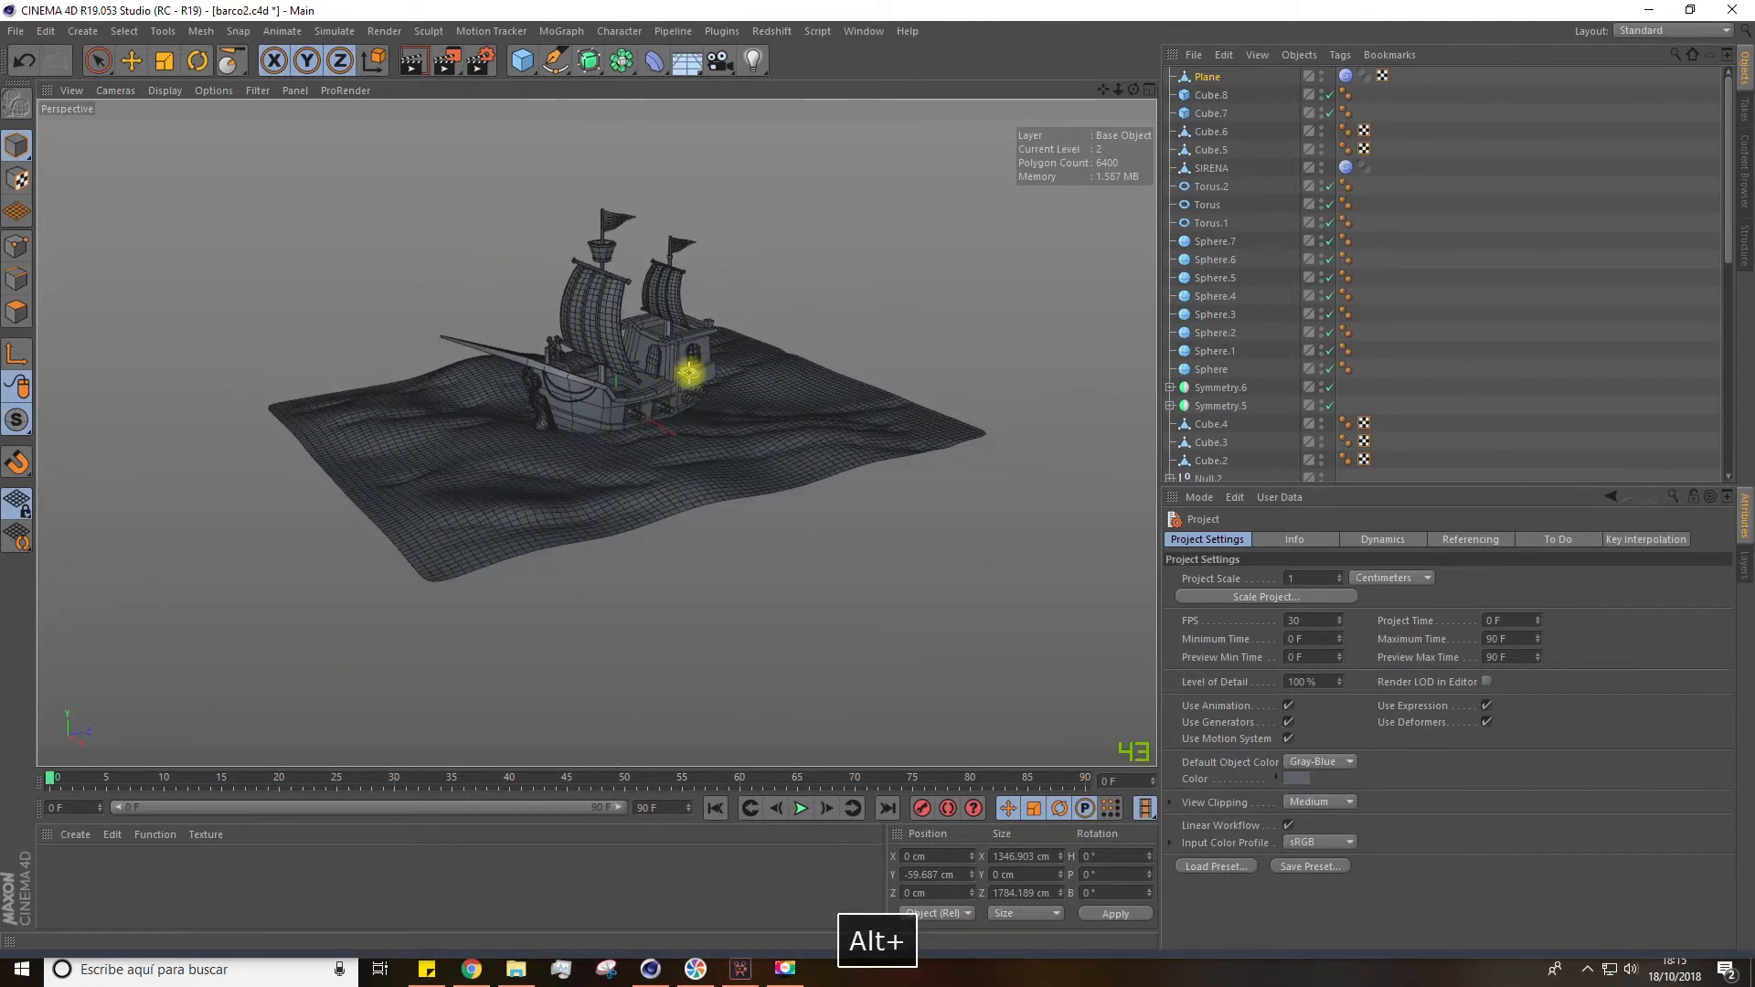
alt+drag(689, 372, 719, 442)
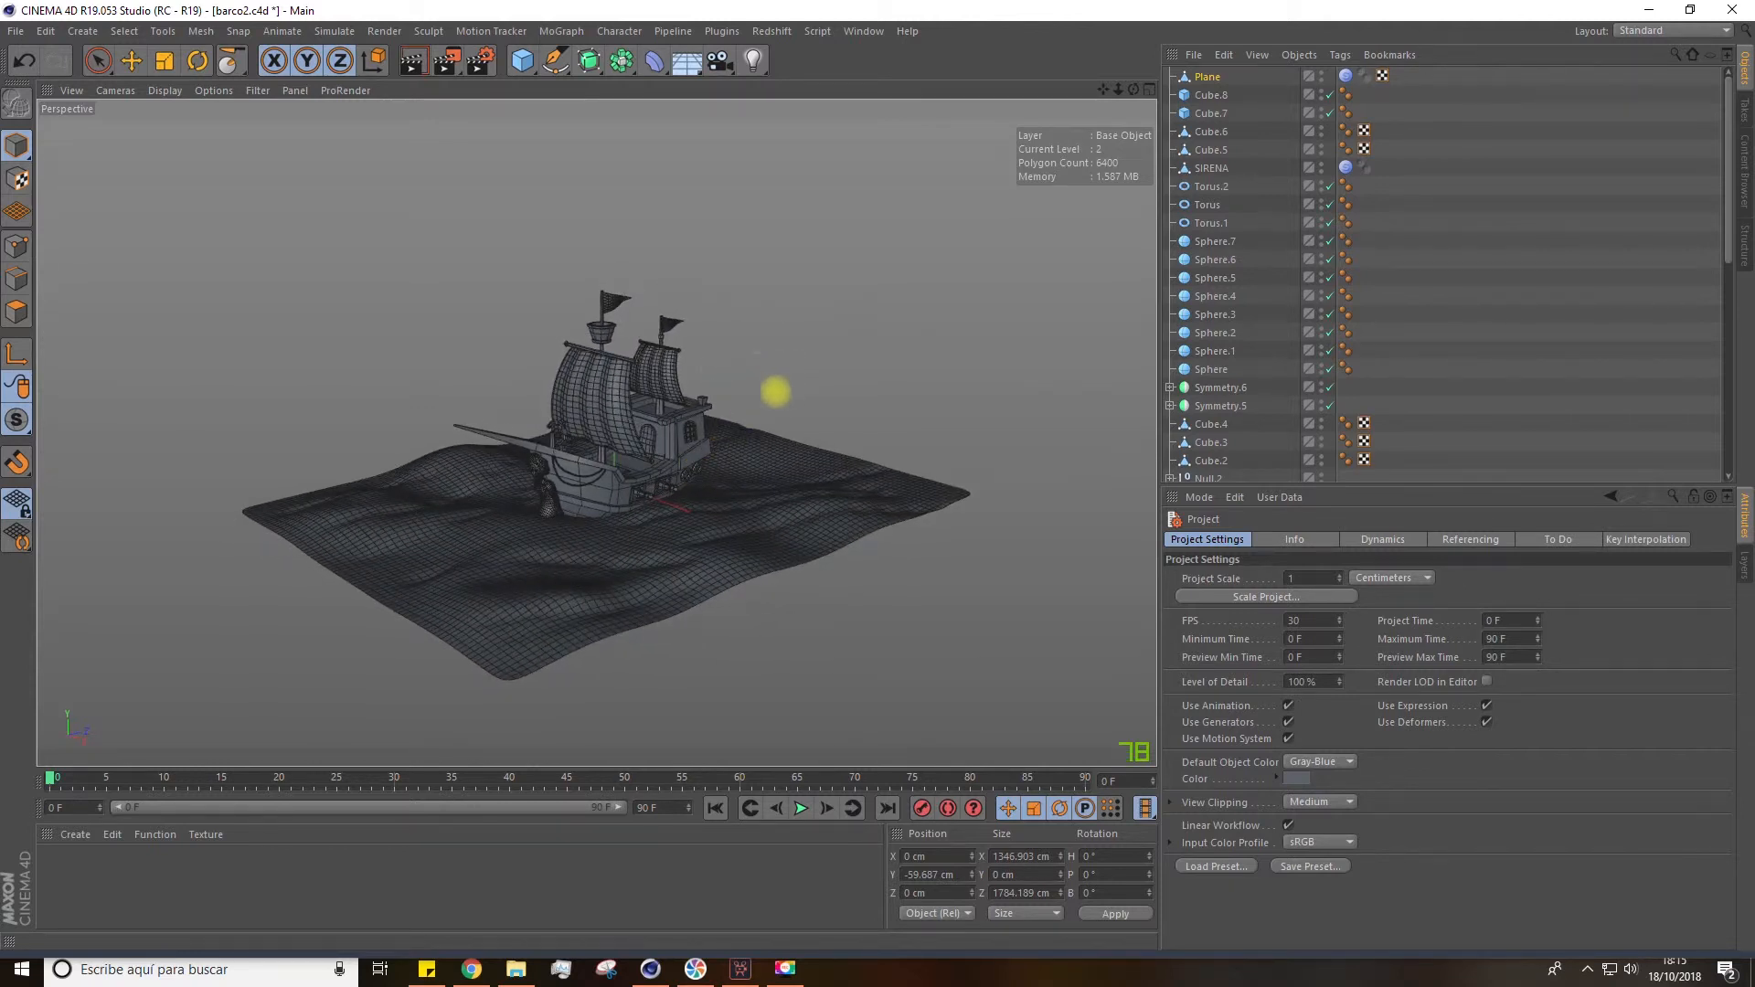
alt+drag(596, 476, 596, 433)
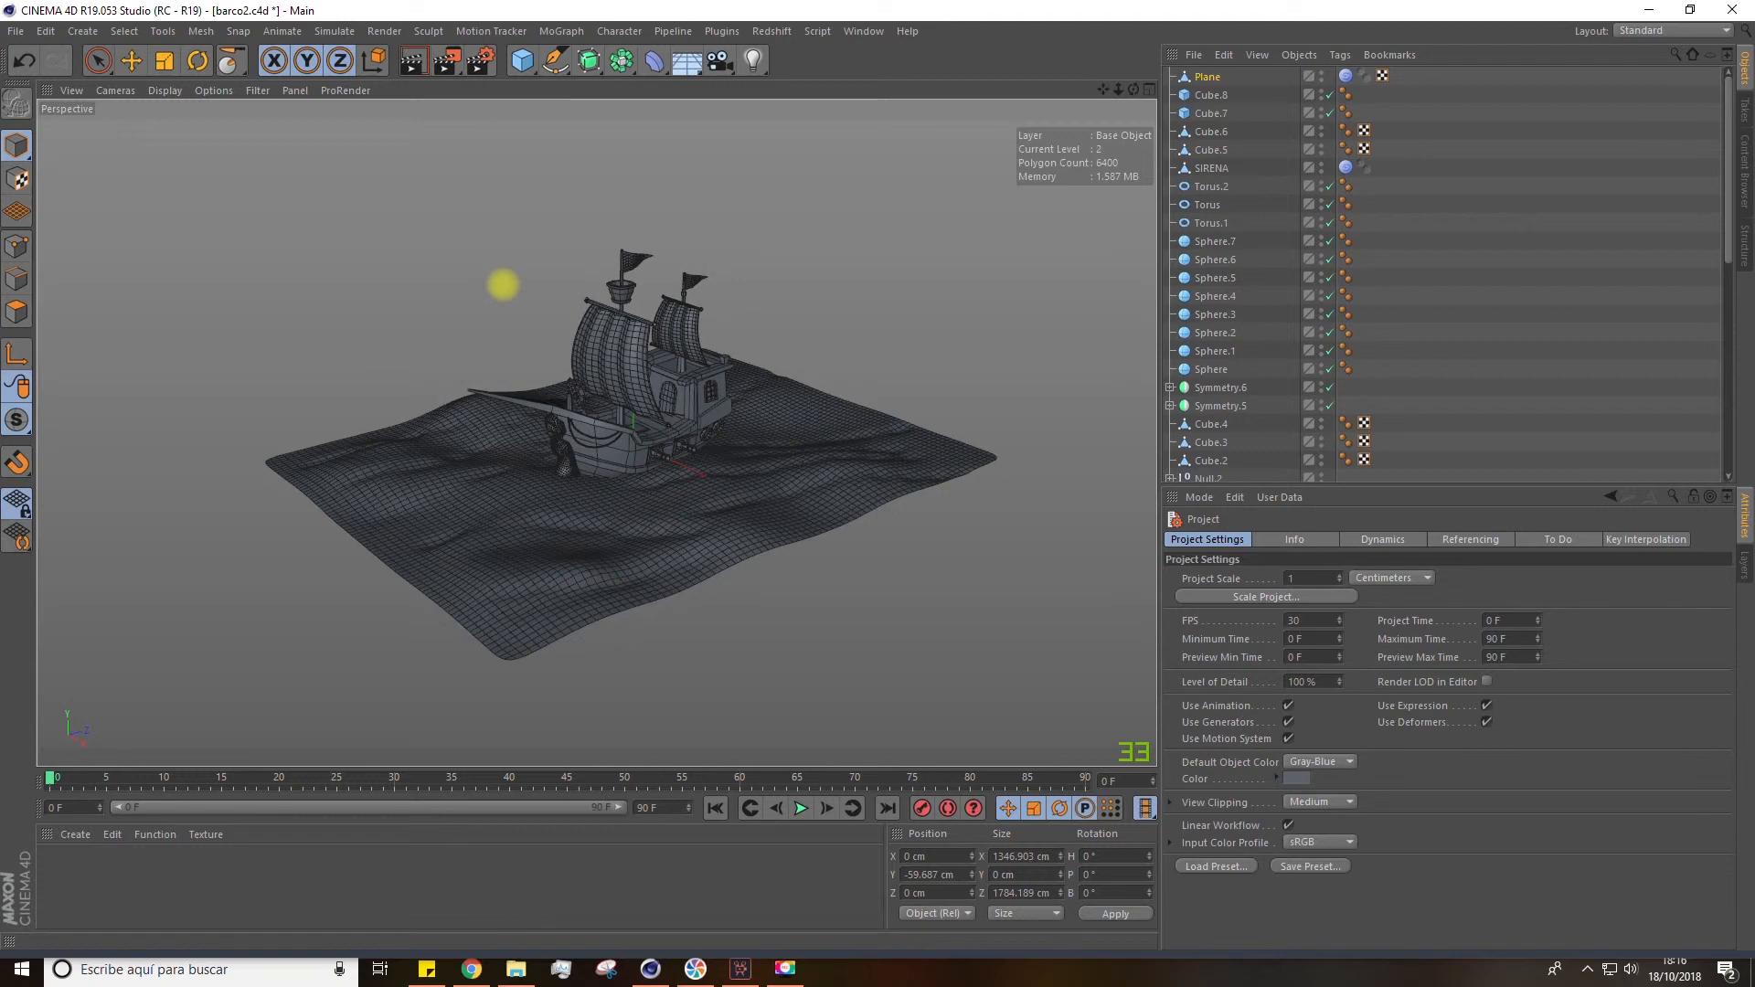
mouse_move(631, 505)
alt+mouse_down()
mouse_move(587, 478)
mouse_move(613, 434)
mouse_move(580, 462)
mouse_move(509, 470)
mouse_move(592, 471)
mouse_move(615, 502)
mouse_move(619, 478)
alt+mouse_up()
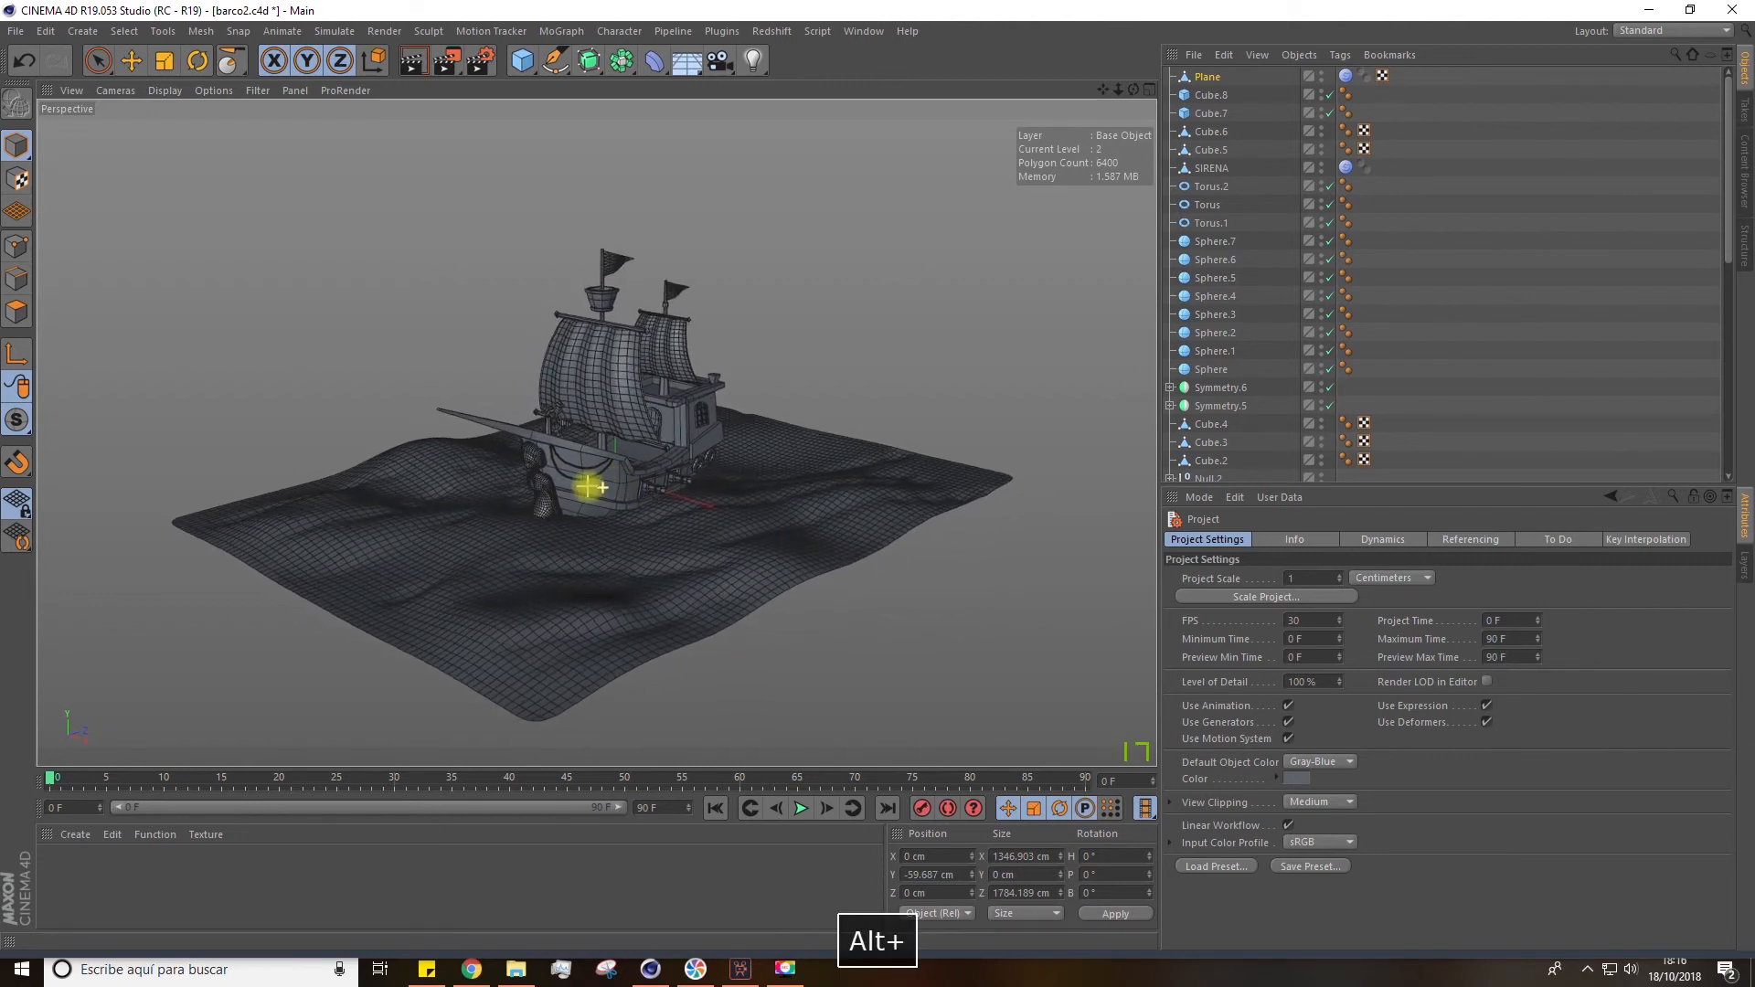